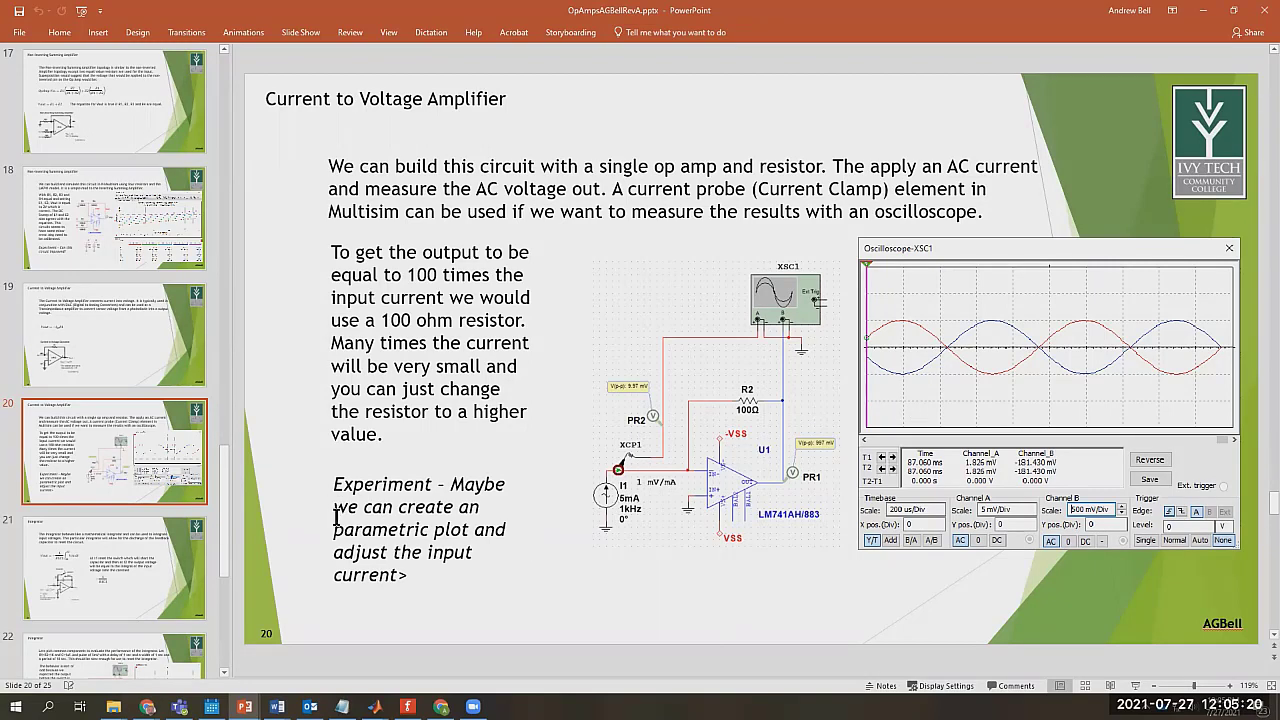
# - Replace the stray ">" at the end of the italic Experiment note with a period and return to the desktop
pyautogui.click(408, 576)
pyautogui.press('BackSpace')
pyautogui.hotkey('ctrl', 'z')
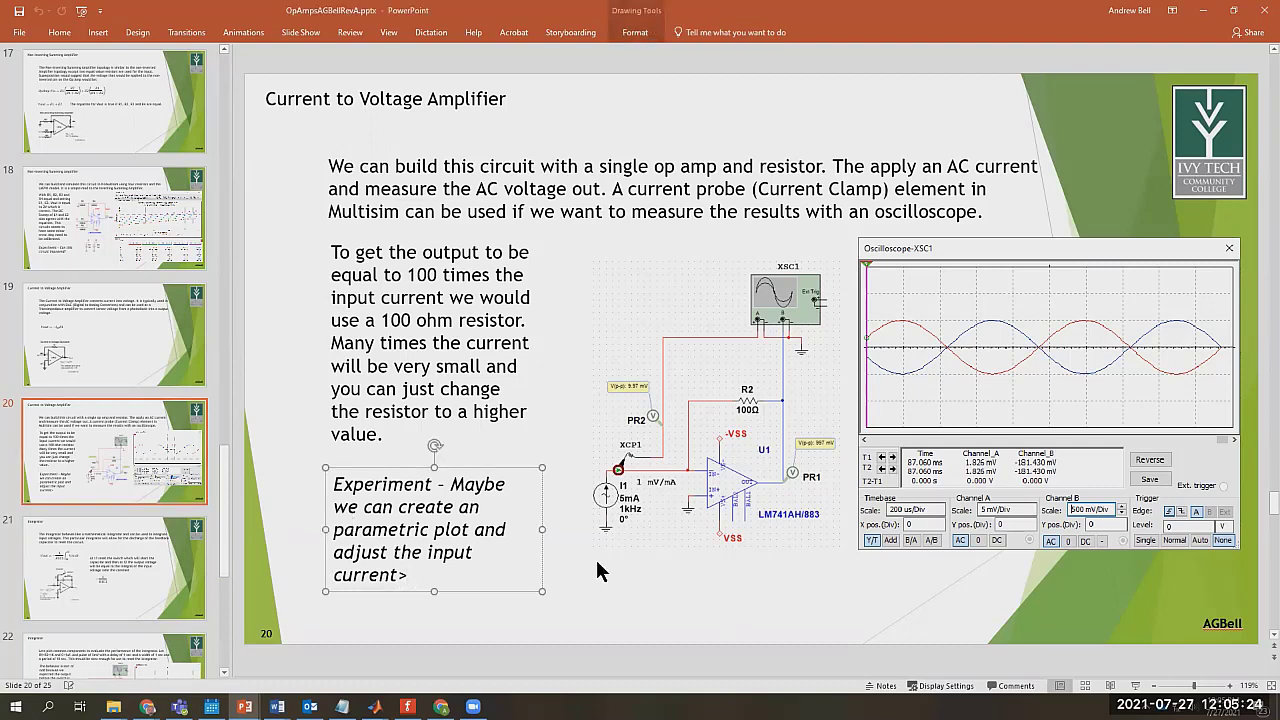
pyautogui.press('BackSpace')
pyautogui.click(1200, 20)
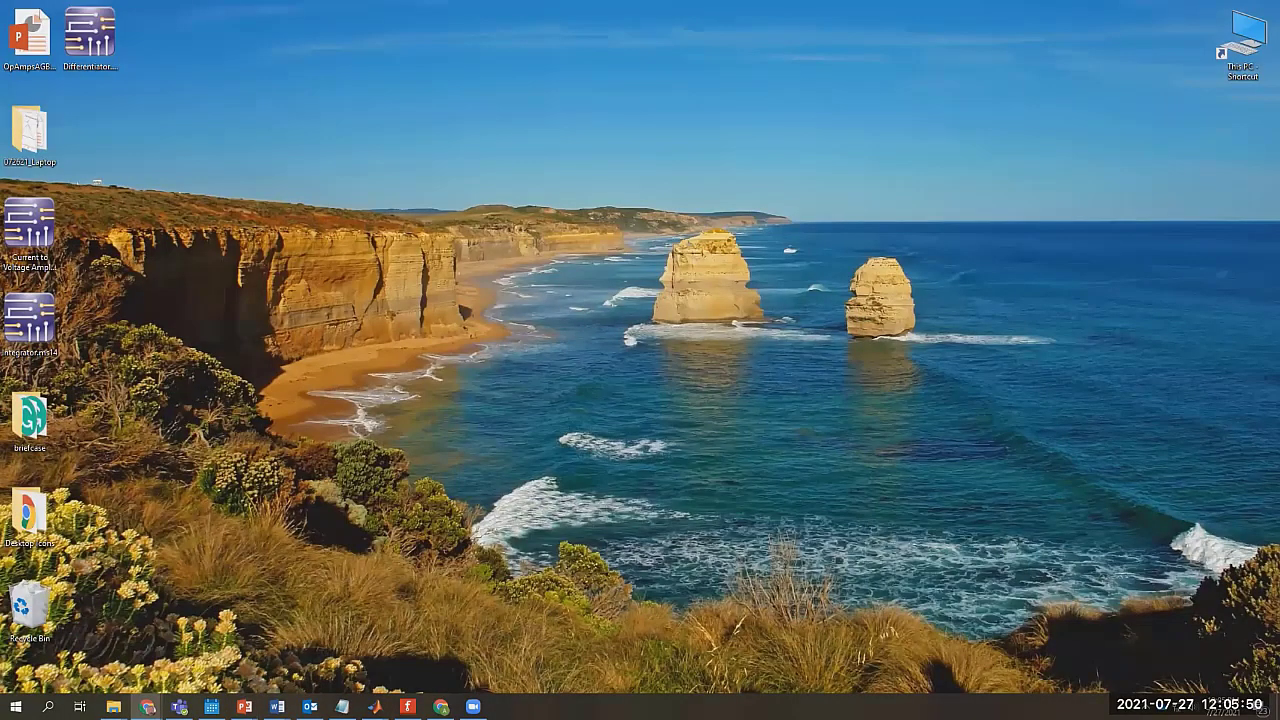
# - Check the Op Amps folder and start a Remote Desktop connection to cftb-1337-n02
pyautogui.click(113, 706)
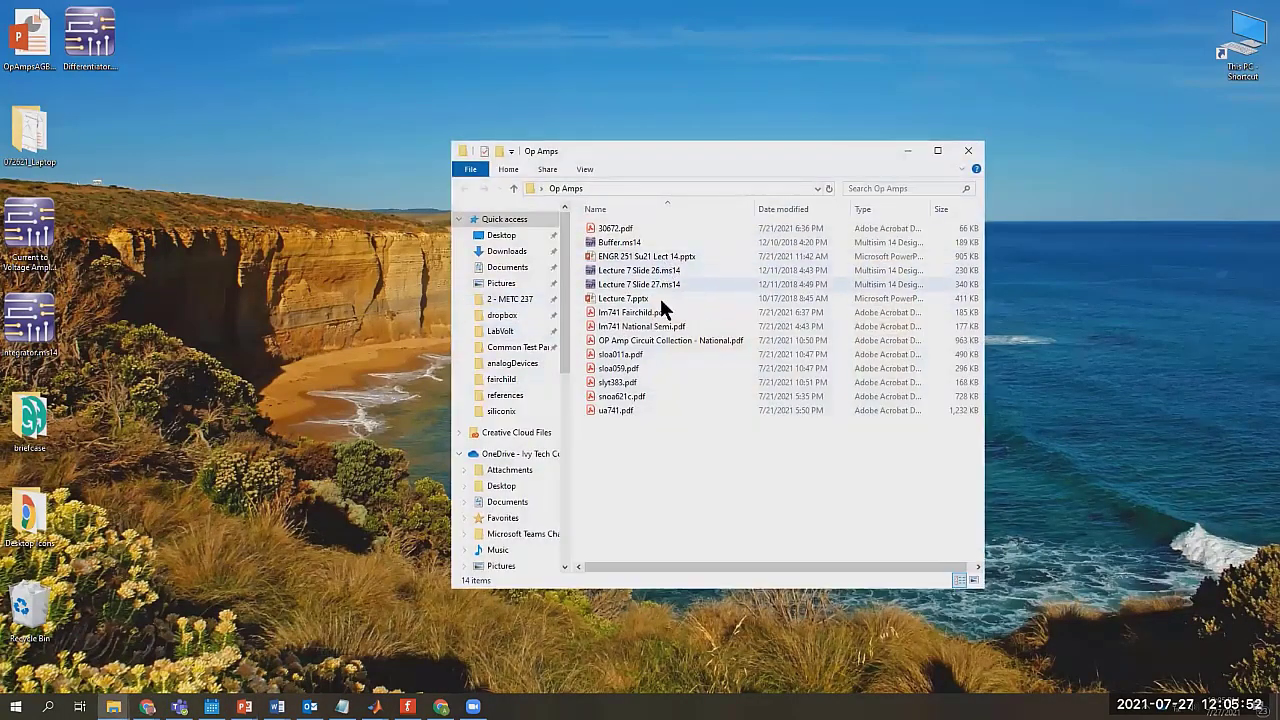
pyautogui.click(968, 151)
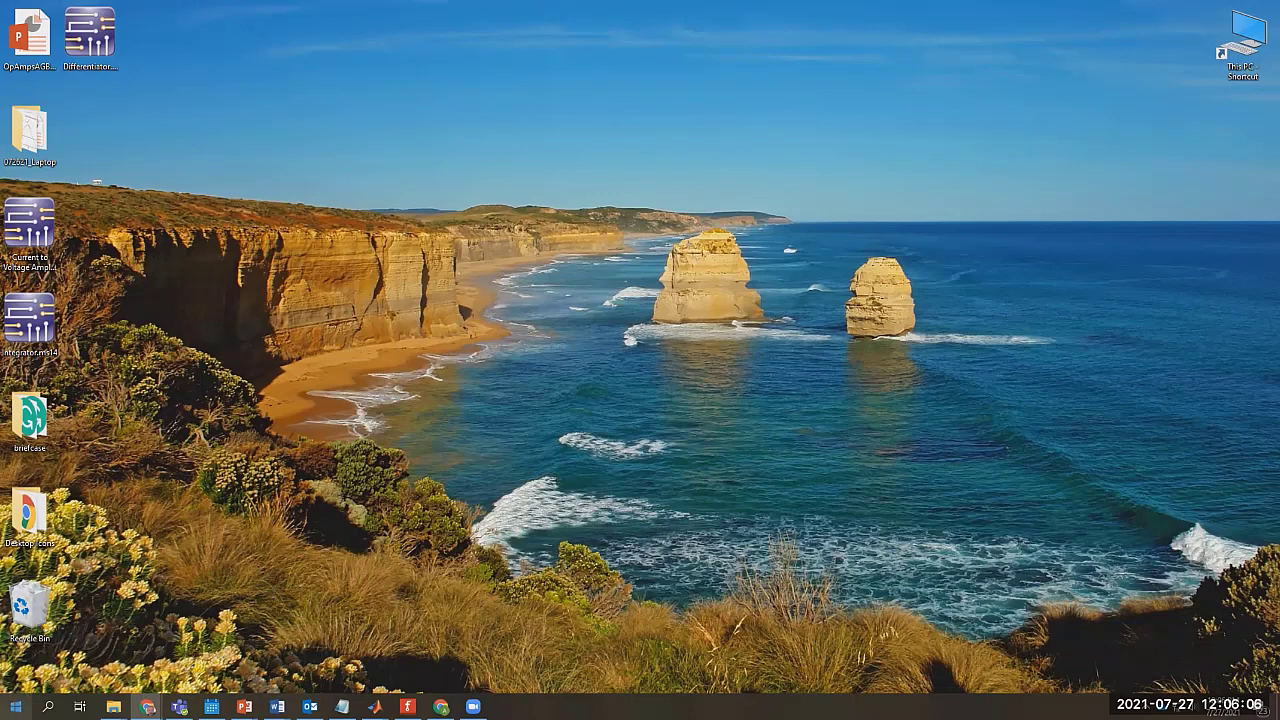
pyautogui.click(47, 706)
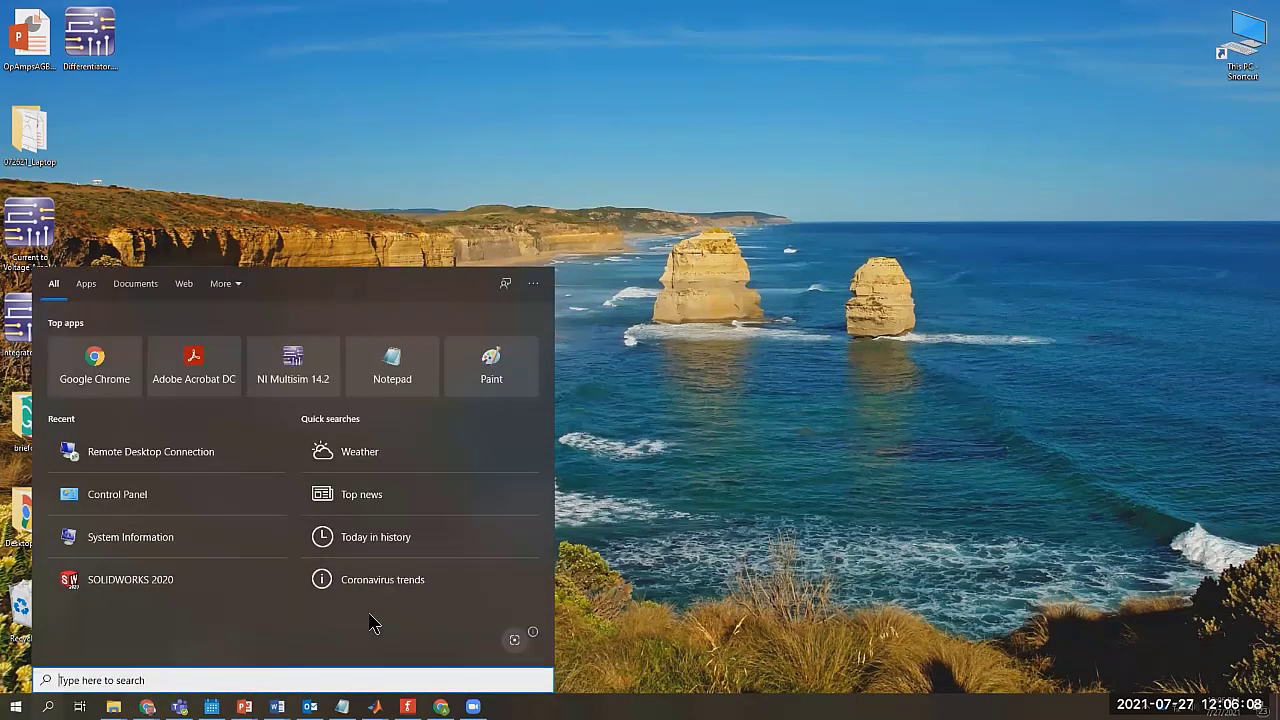
pyautogui.write('remote')
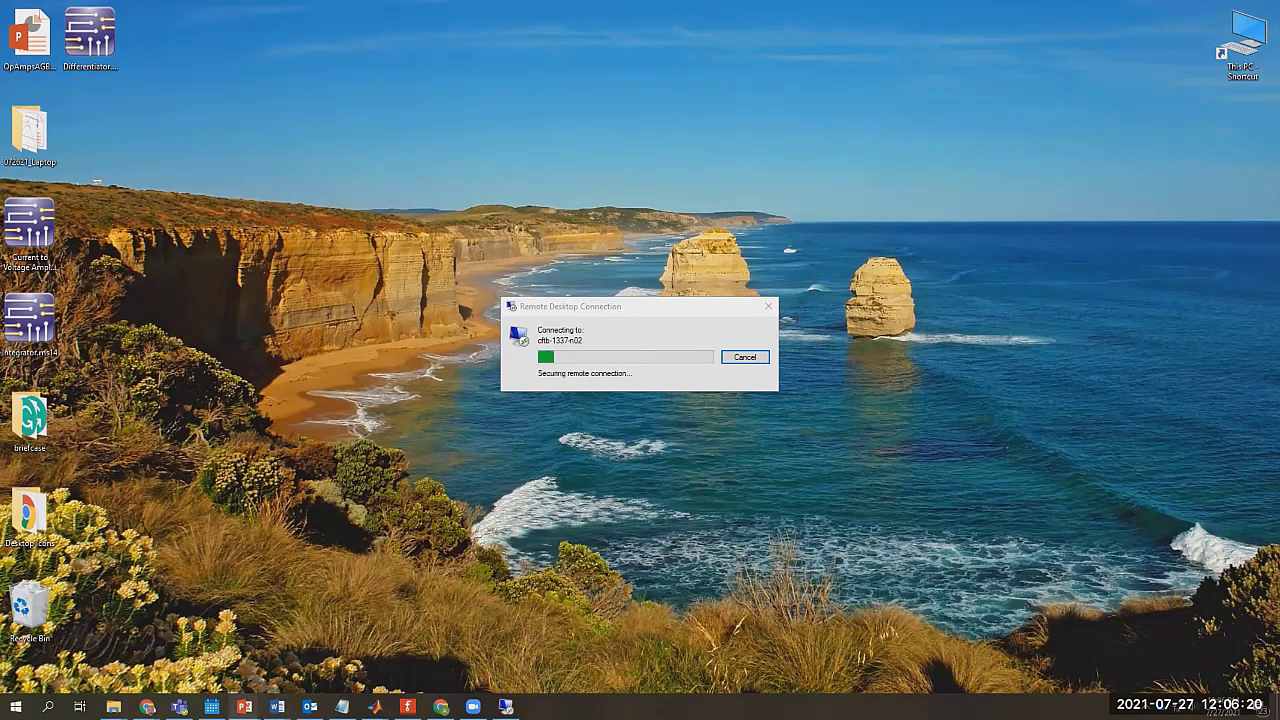
# - Switch back to PowerPoint to review the Current to Voltage Amplifier slide
pyautogui.moveTo(243, 706)
pyautogui.click(366, 651)
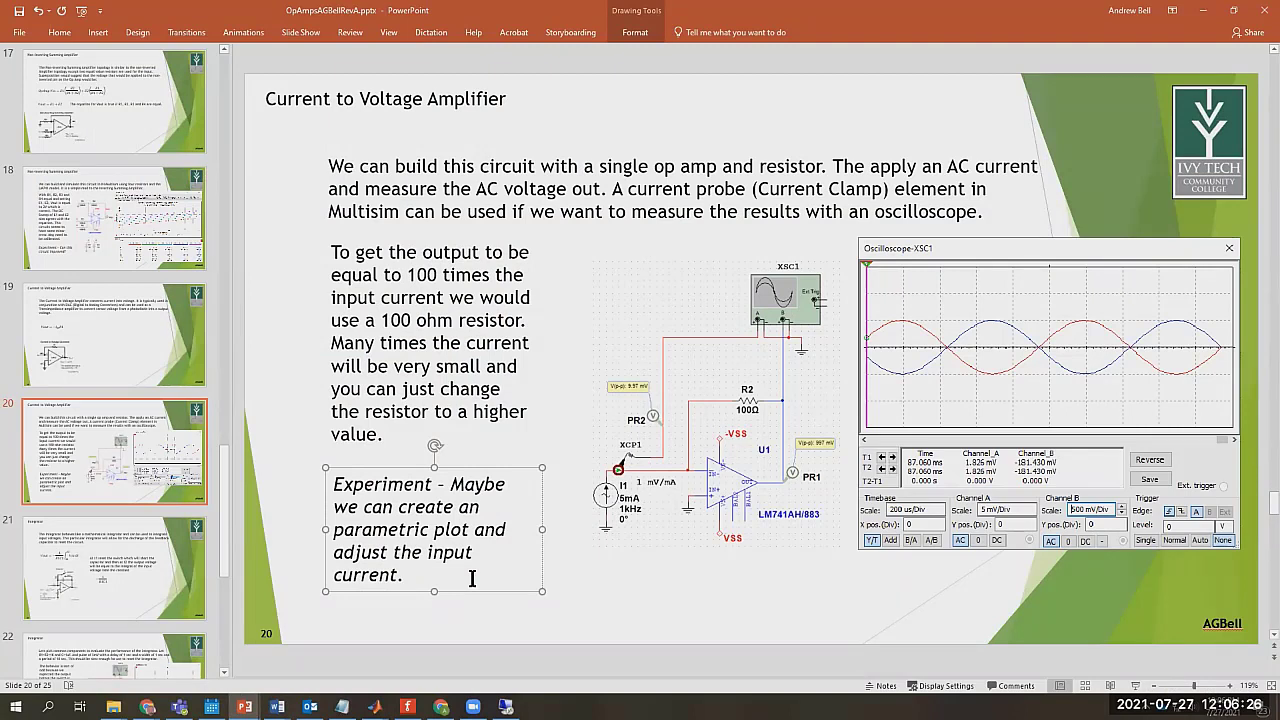
pyautogui.click(651, 593)
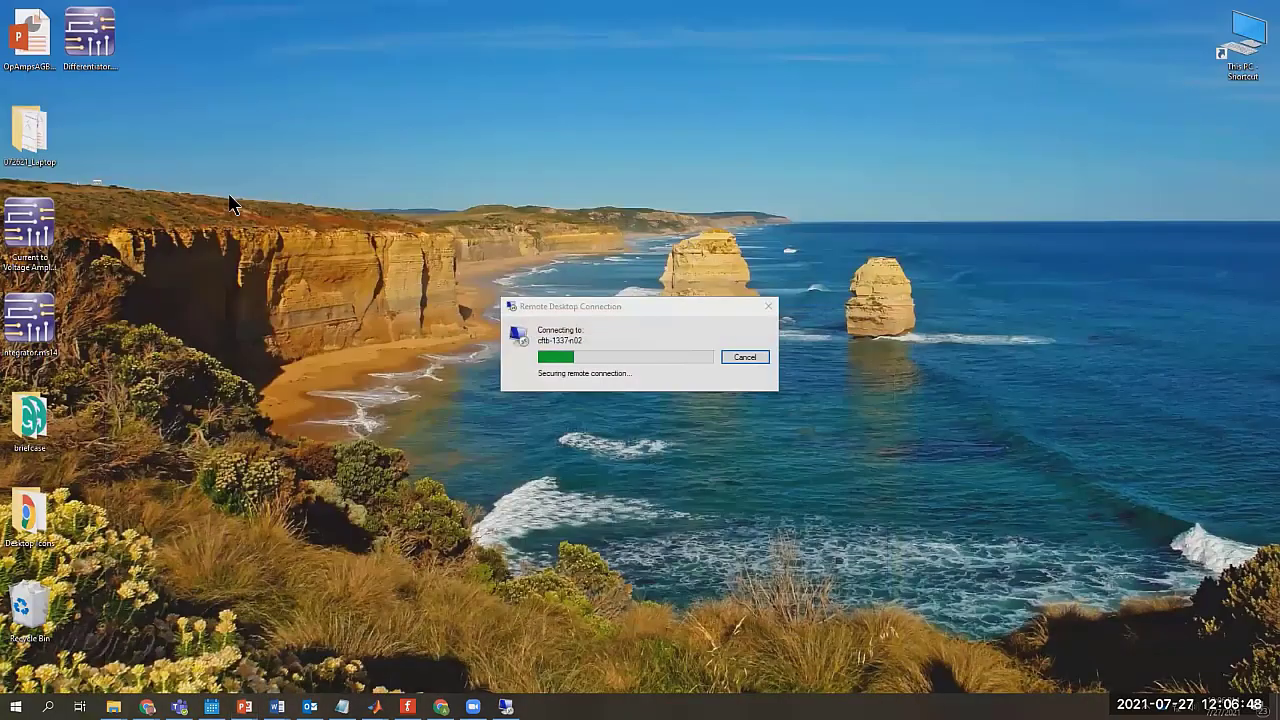
# - Open the Current to Voltage Amplifier design in Multisim and run its simulation with oscilloscope XSC1 displayed
pyautogui.click(33, 228)
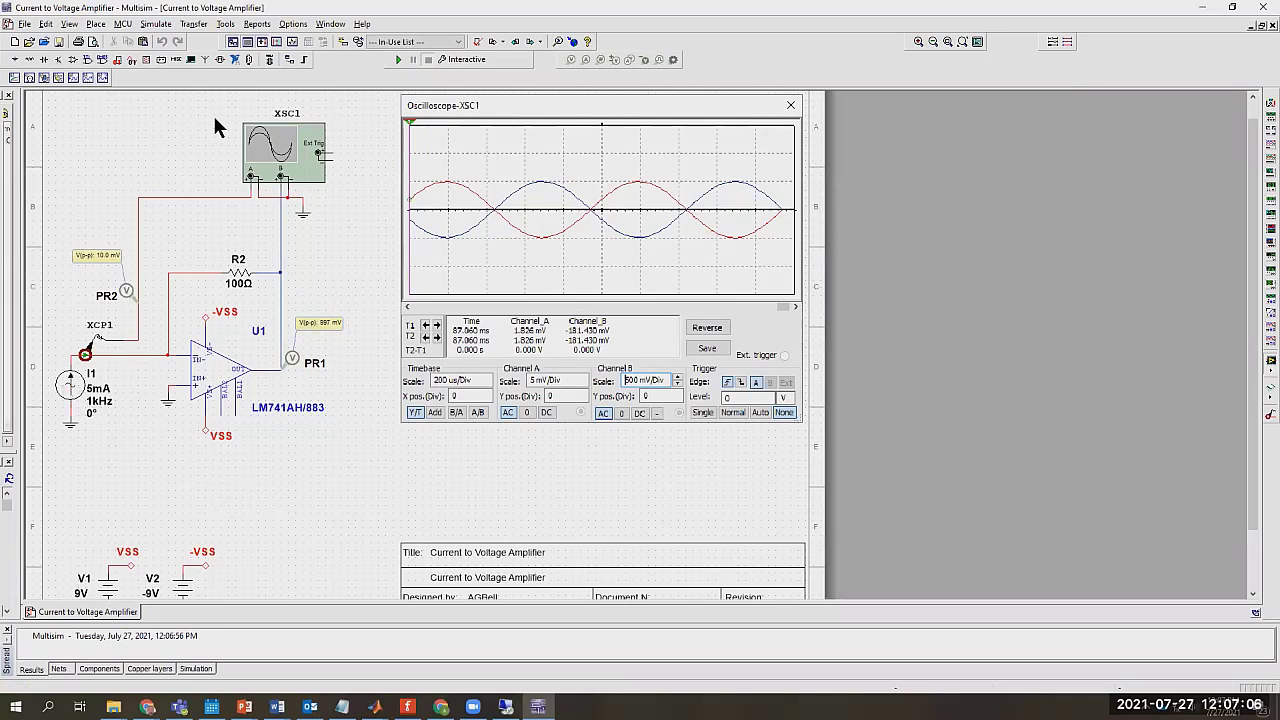
pyautogui.click(397, 59)
pyautogui.doubleClick(305, 155)
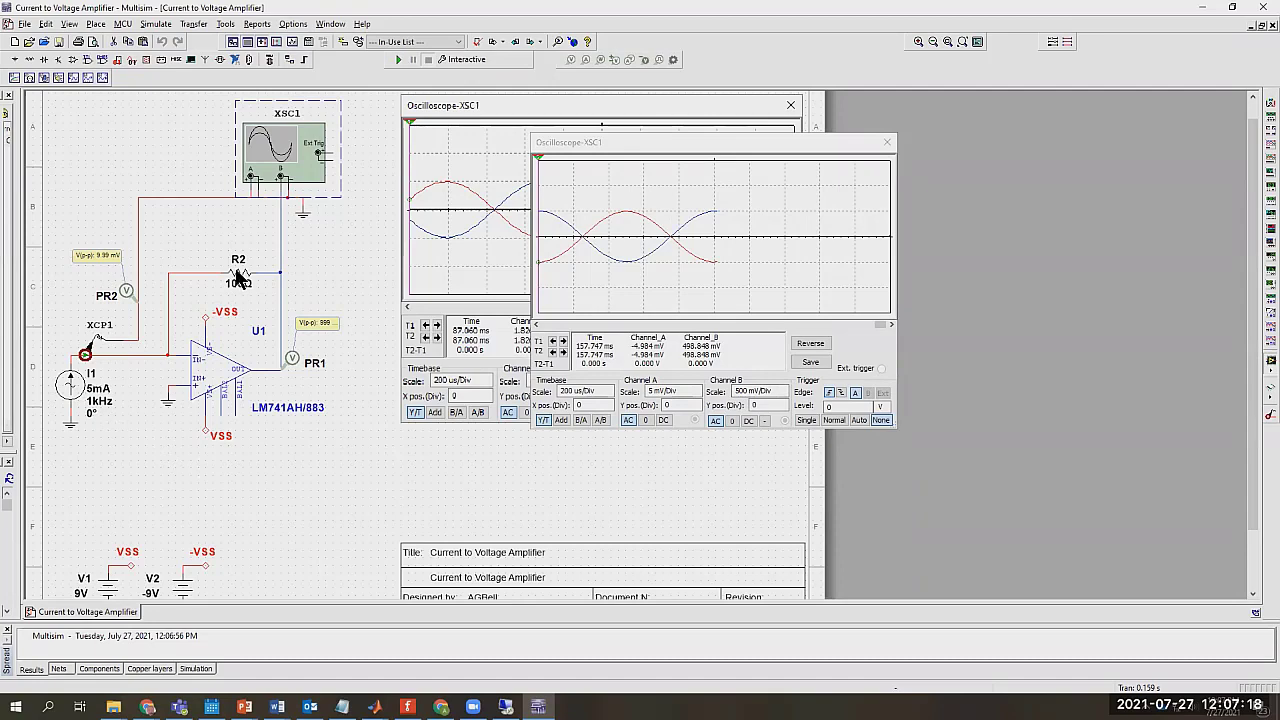
# - Set the peak current of the AC current source I1 to 5 uA
pyautogui.doubleClick(75, 392)
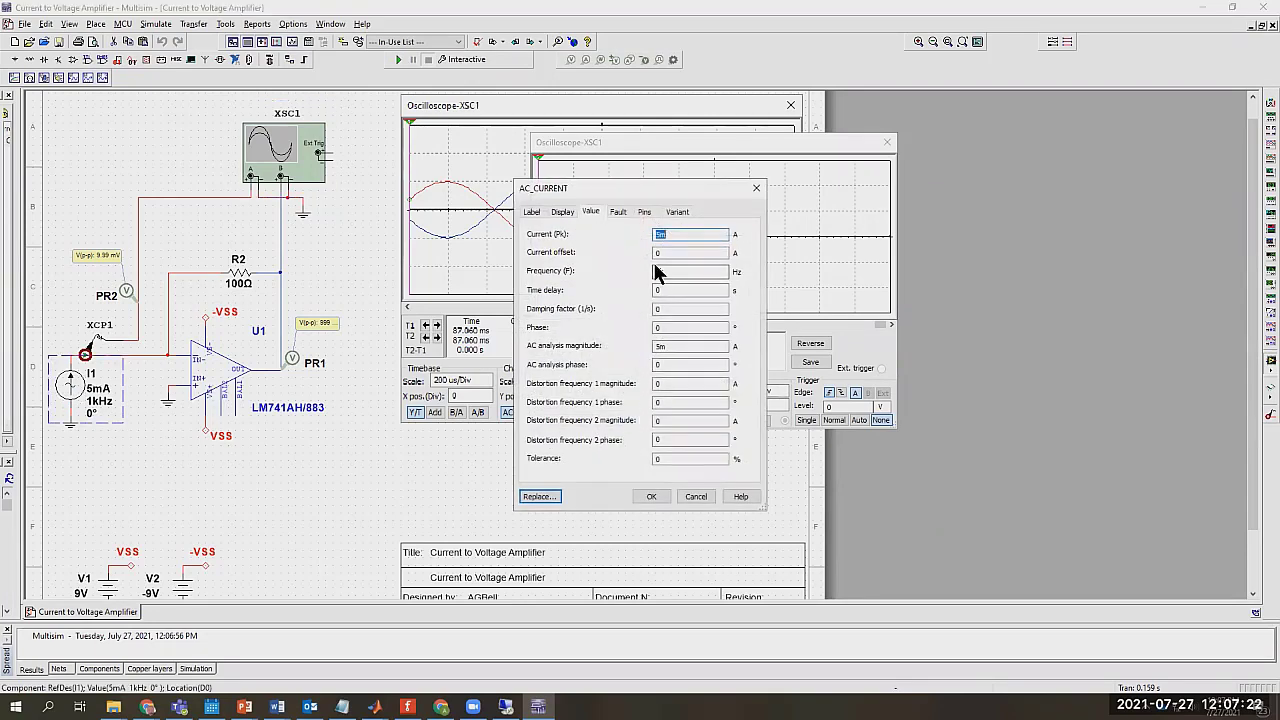
pyautogui.click(675, 236)
pyautogui.click(652, 496)
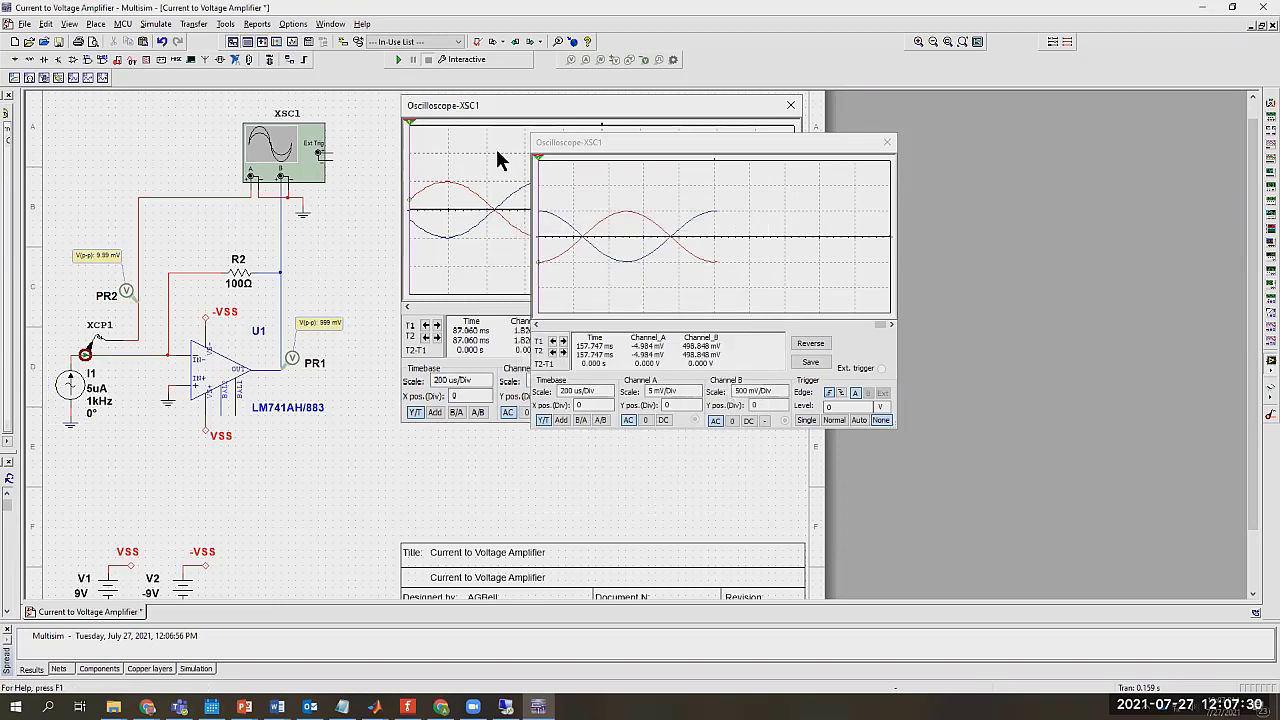
# - Reduce the oscilloscope's Channel B scale to 5 mV/Div and run the simulation
pyautogui.click(783, 394)
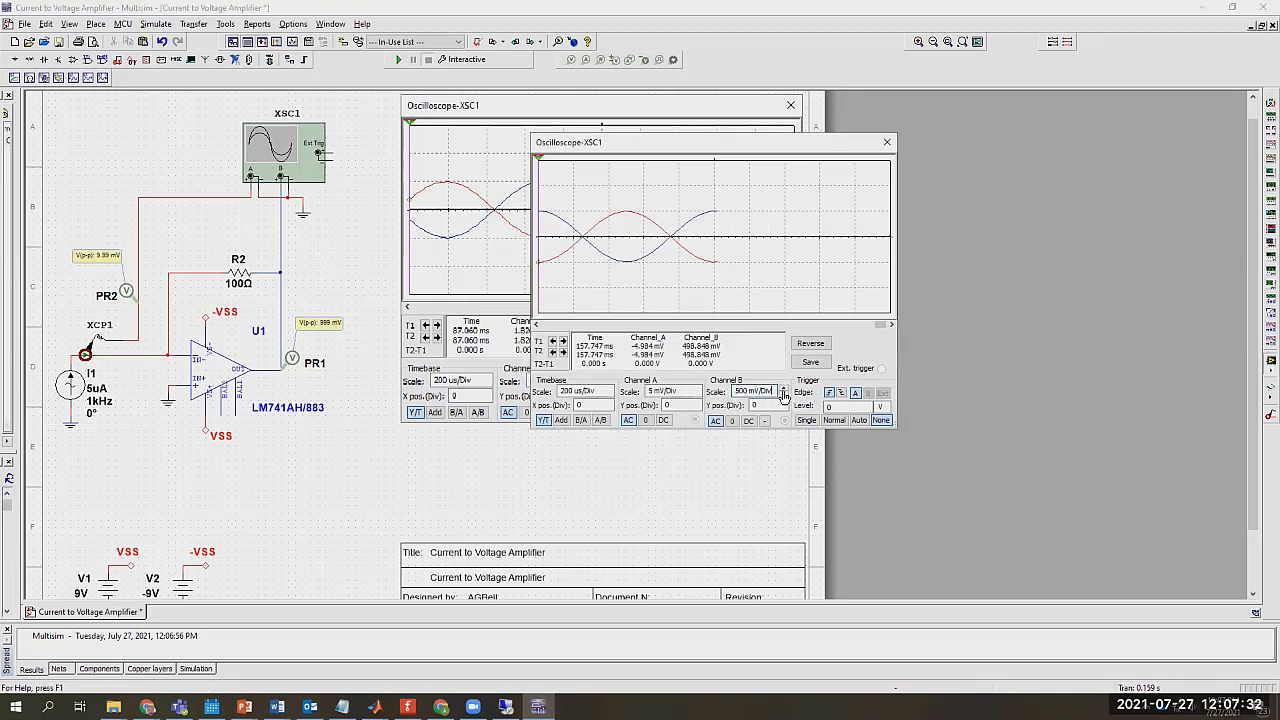
pyautogui.click(783, 396)
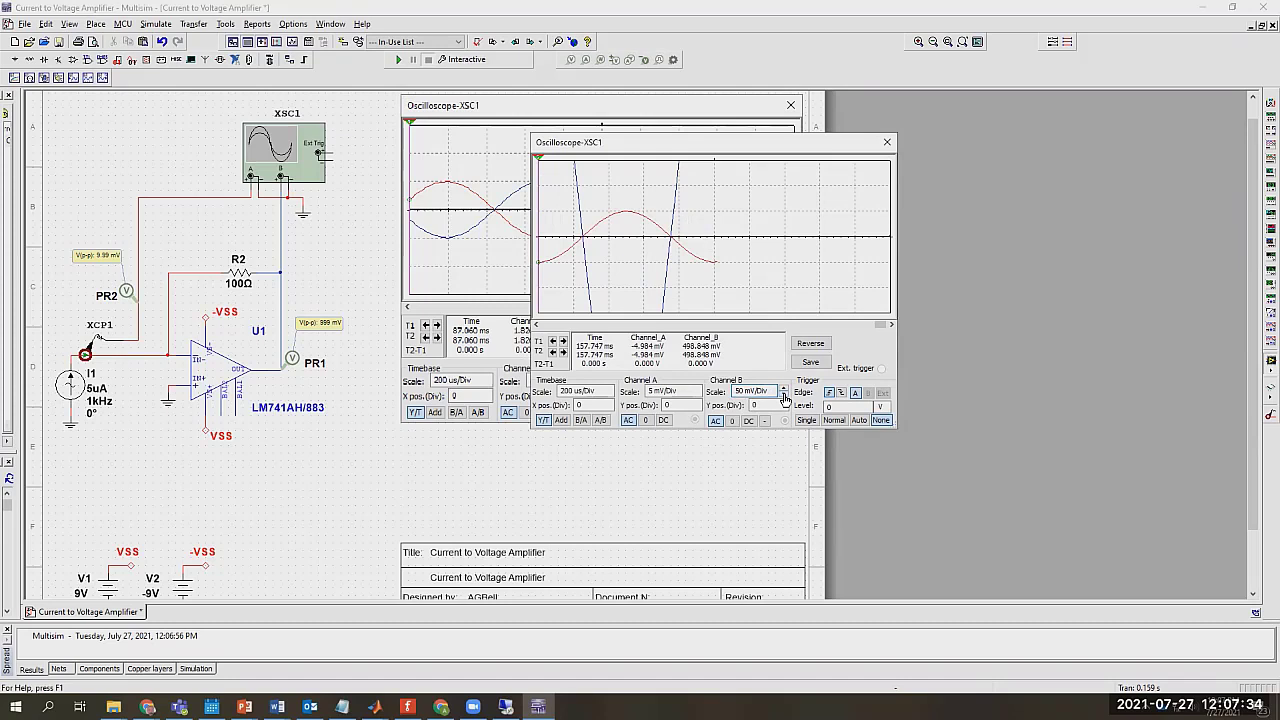
pyautogui.click(784, 397)
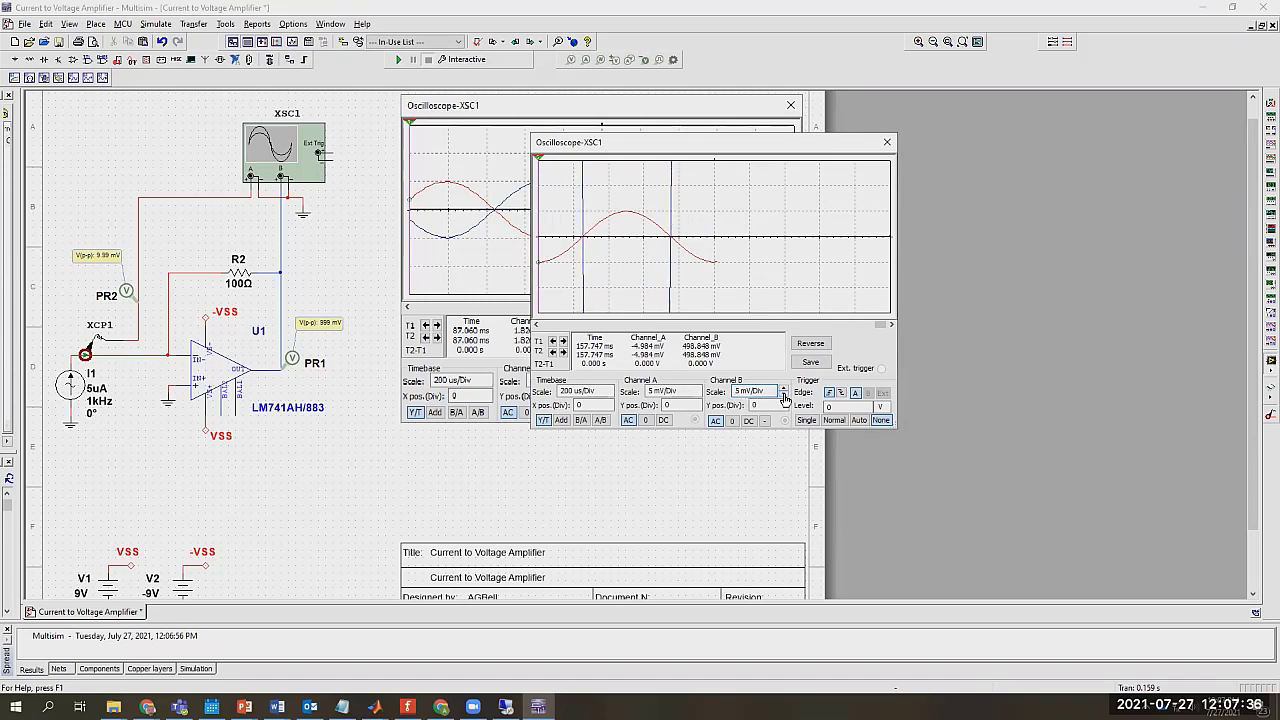
pyautogui.click(399, 63)
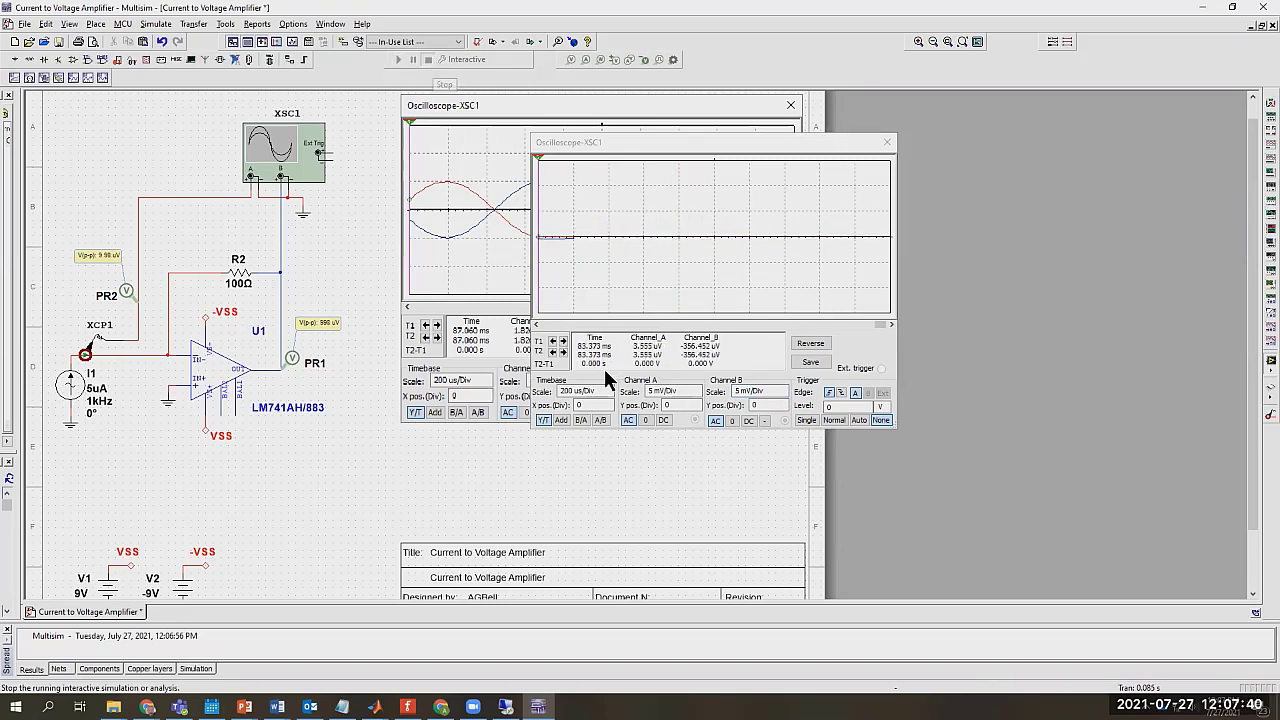
# - Reduce the oscilloscope's Channel A scale to 5 uV/Div
pyautogui.click(697, 400)
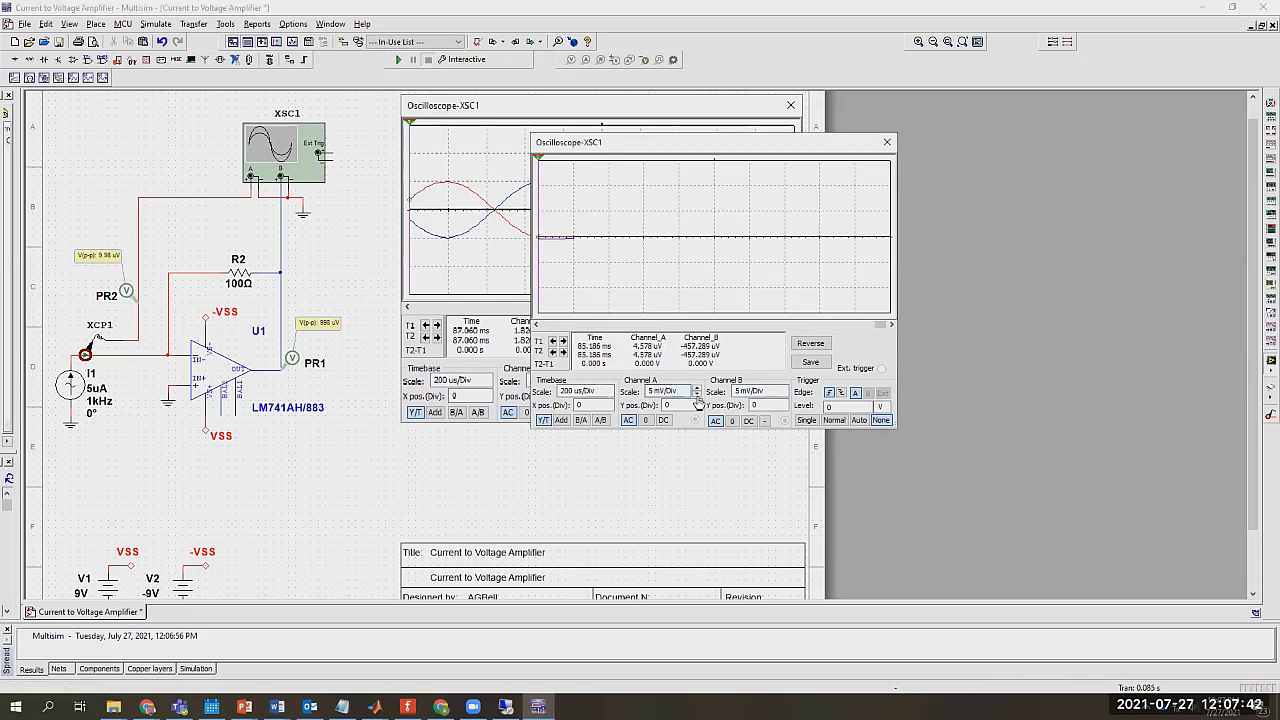
pyautogui.click(698, 399)
pyautogui.click(698, 399)
pyautogui.click(698, 400)
pyautogui.click(698, 400)
pyautogui.click(698, 400)
pyautogui.click(698, 400)
# - Reduce the oscilloscope's Channel B scale to 500 uV/Div and rerun the simulation
pyautogui.click(784, 396)
pyautogui.click(784, 397)
pyautogui.click(784, 397)
pyautogui.click(784, 397)
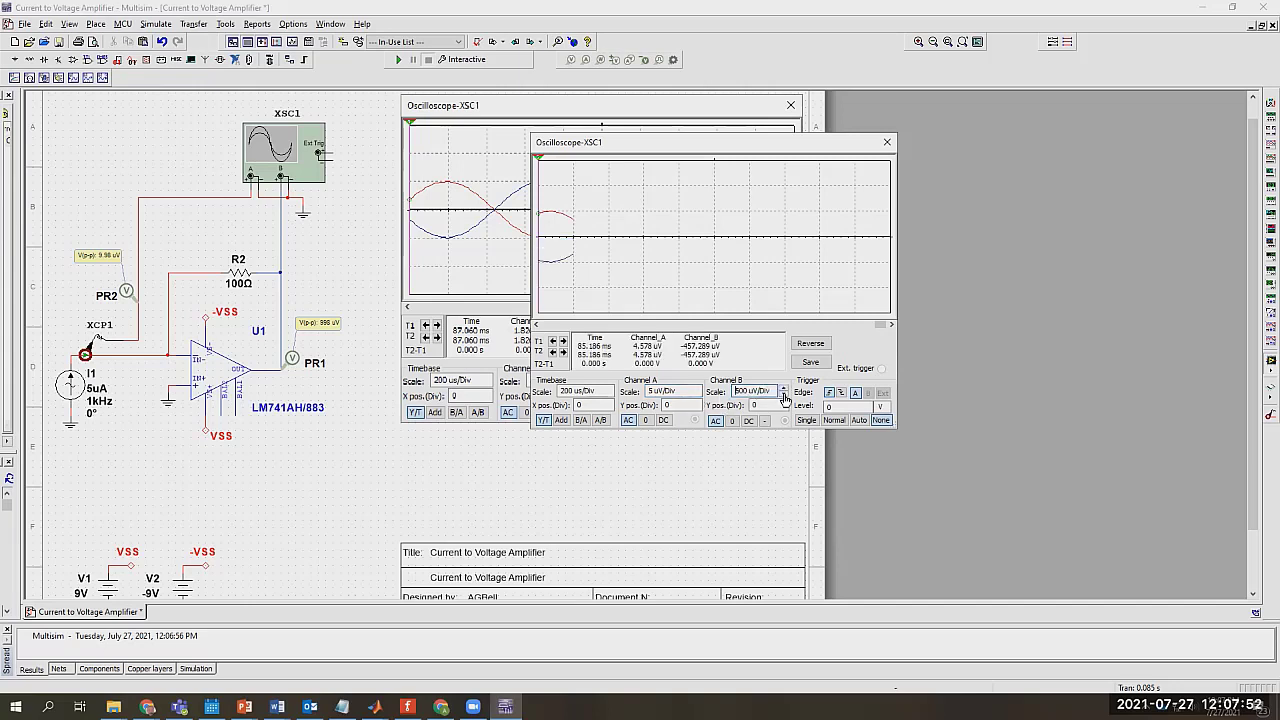
pyautogui.click(398, 59)
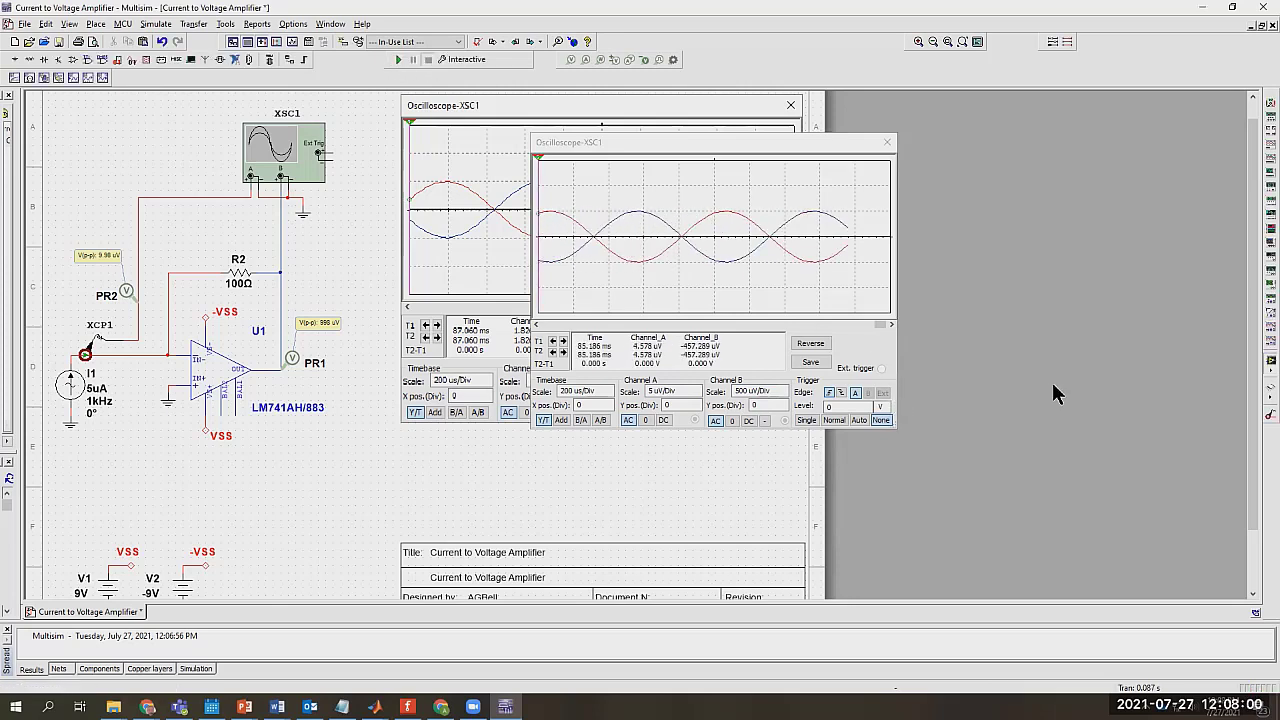
# - Set the peak current of source I1 to 5 nA, and run and stop the simulation
pyautogui.click(78, 383)
pyautogui.doubleClick(78, 383)
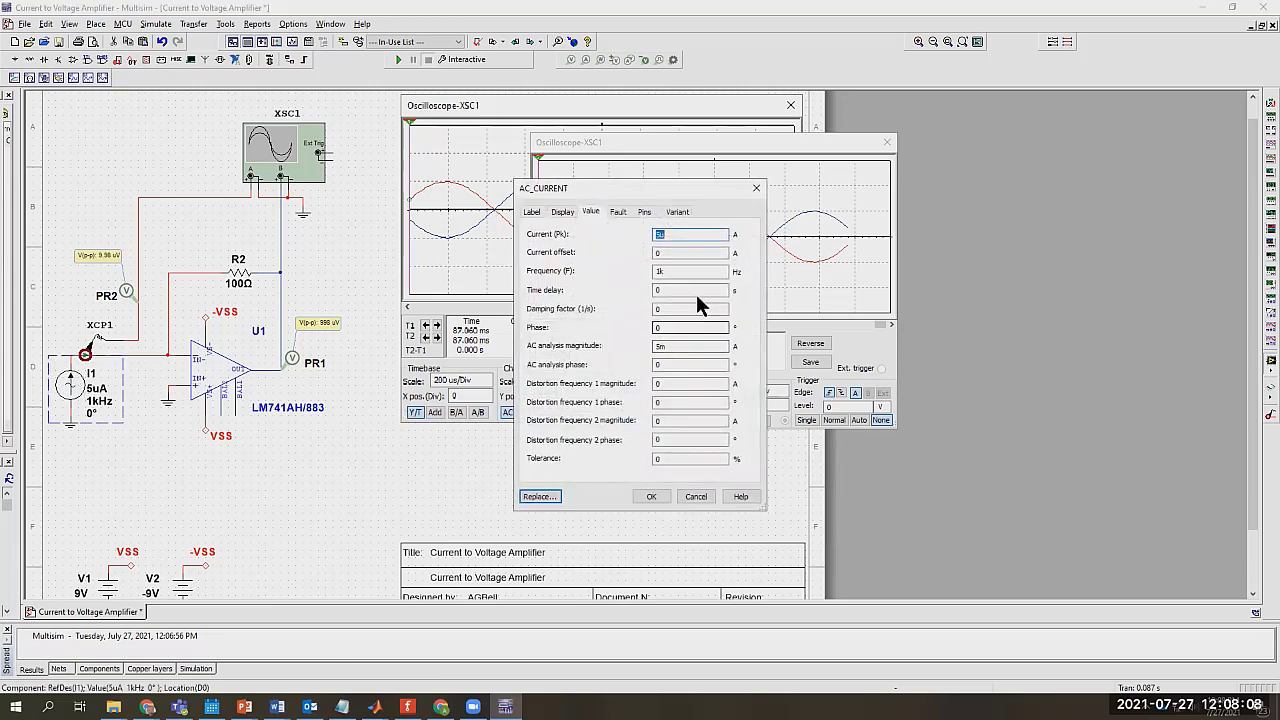
pyautogui.click(695, 234)
pyautogui.click(651, 494)
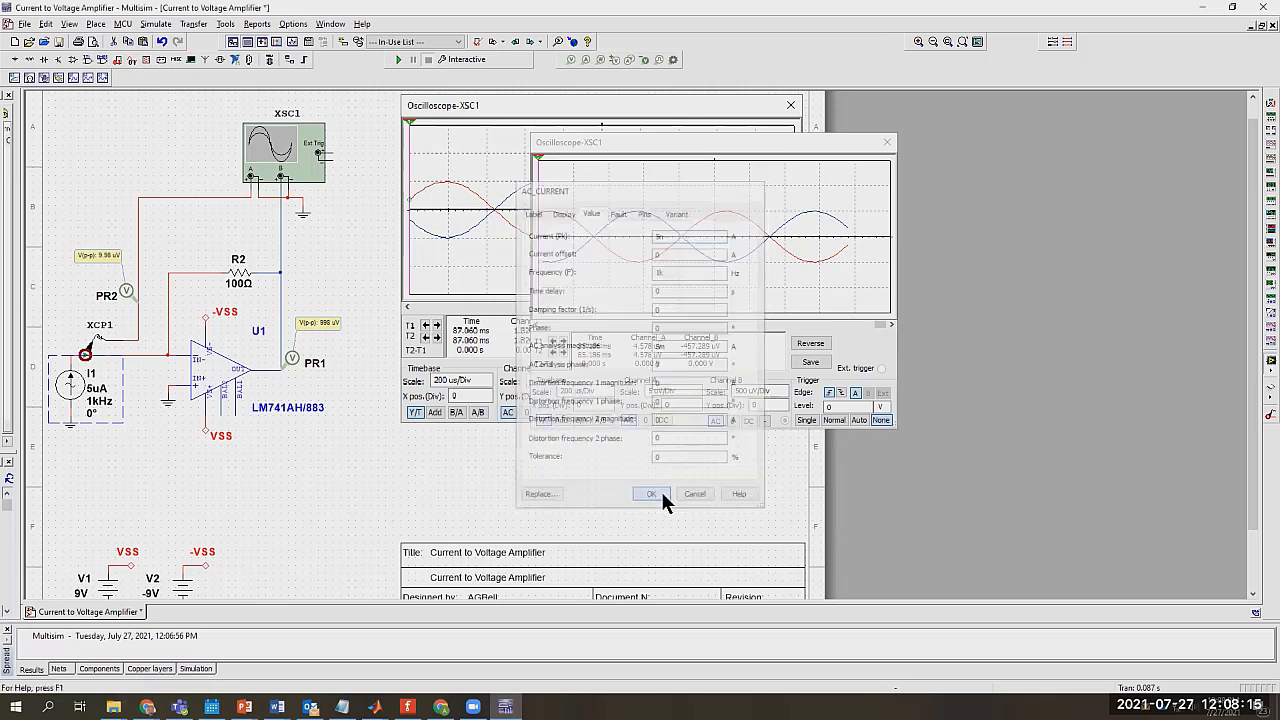
pyautogui.click(398, 59)
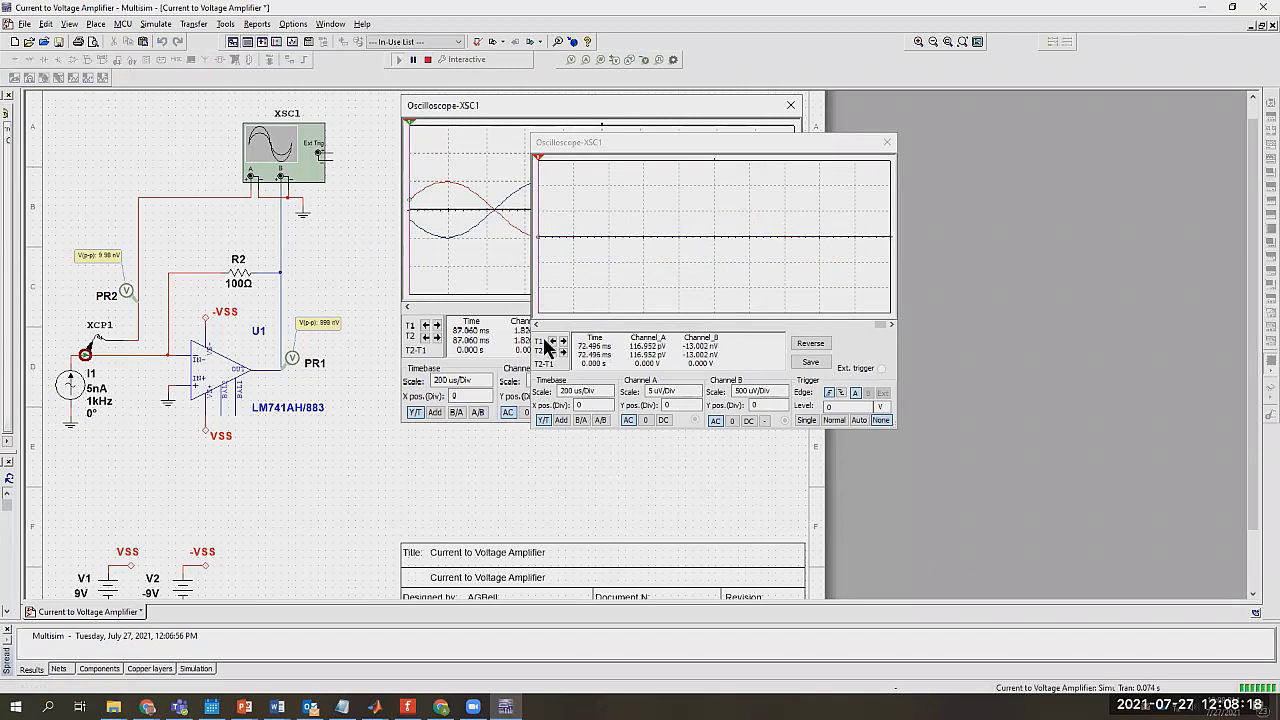
pyautogui.click(428, 60)
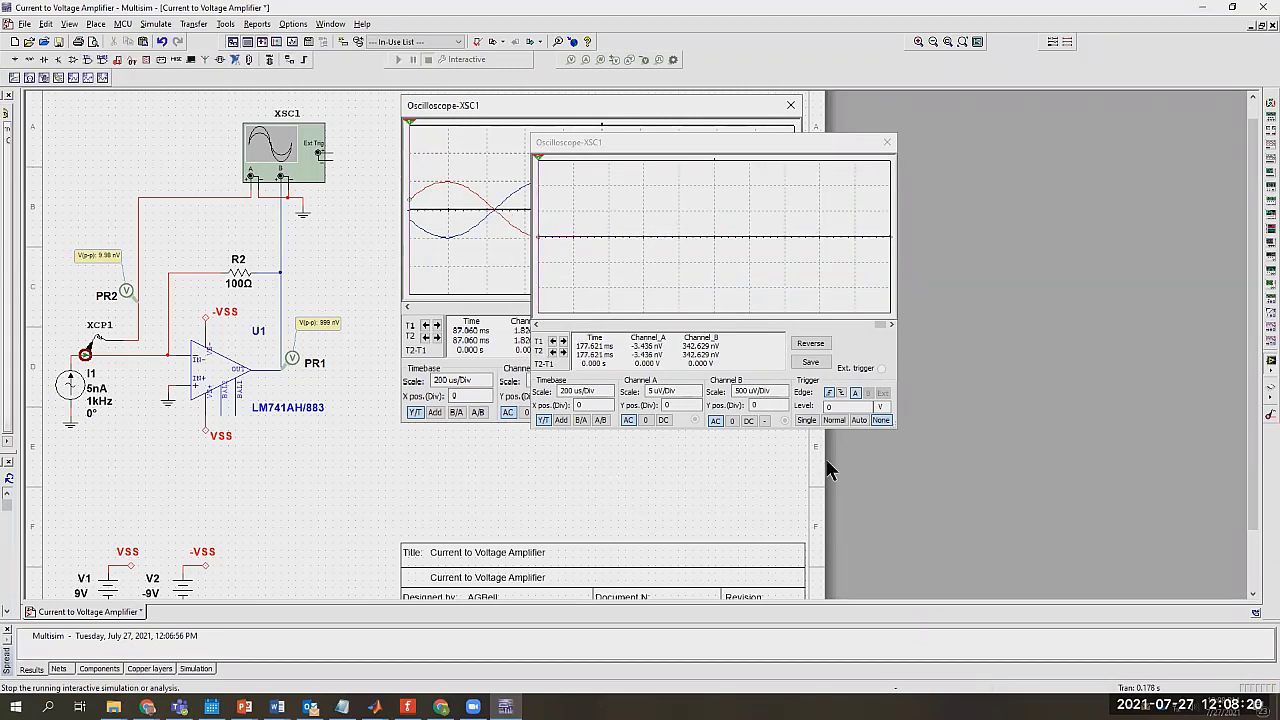
# - Reduce the oscilloscope's Channel B scale to 500 nV/Div
pyautogui.click(784, 394)
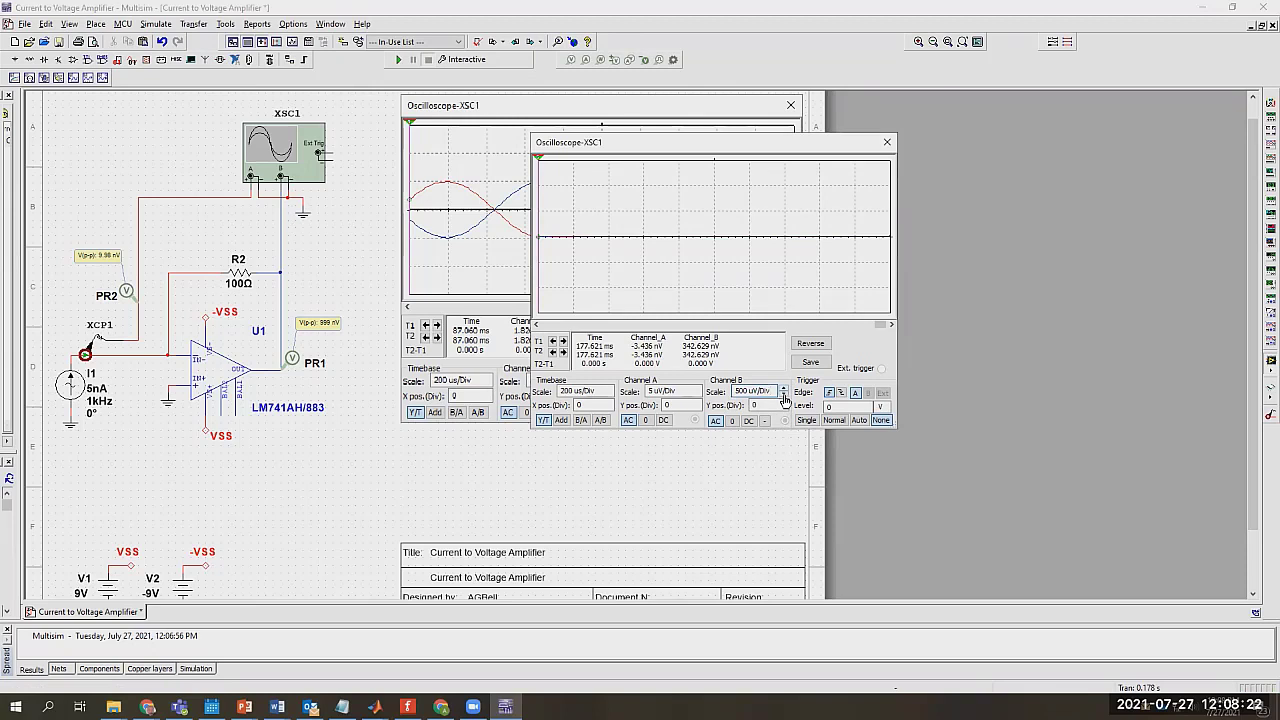
pyautogui.click(784, 397)
pyautogui.click(784, 397)
pyautogui.click(784, 397)
pyautogui.click(784, 397)
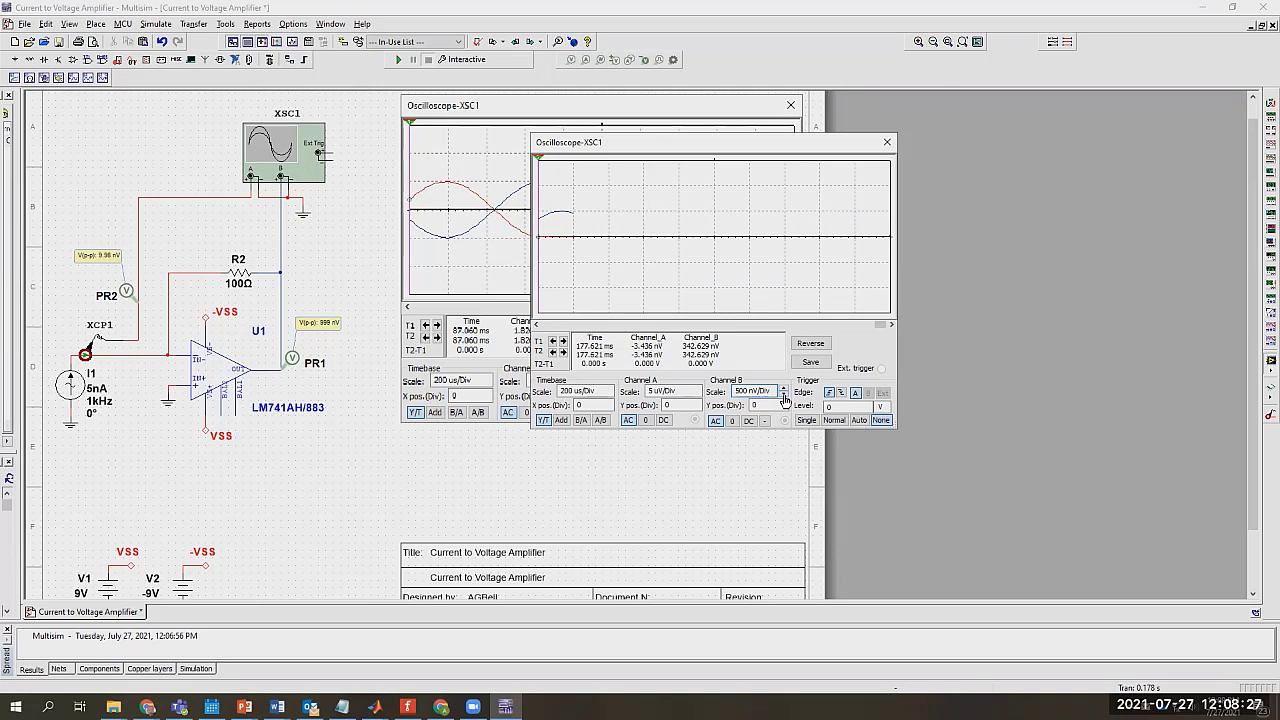
# - Reduce the Channel A scale to 5 nV/Div and rerun the simulation to view full cycles of both waveforms
pyautogui.click(697, 397)
pyautogui.click(697, 397)
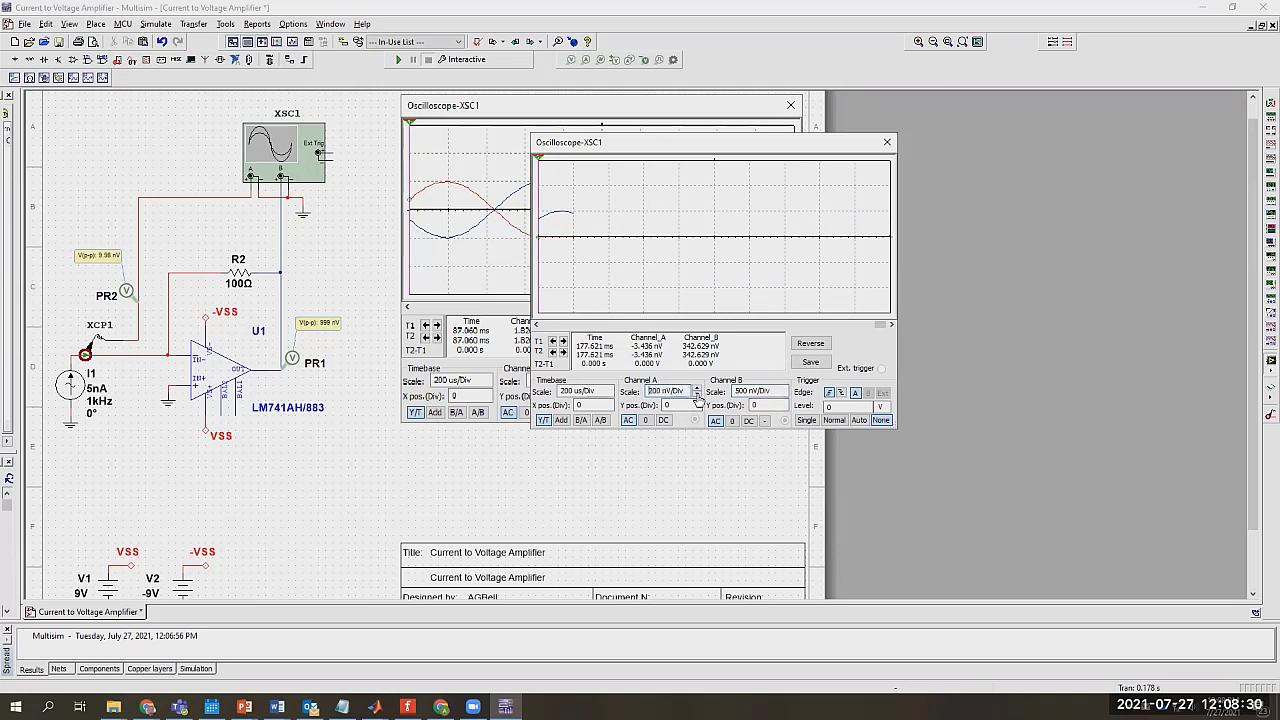
pyautogui.click(697, 397)
pyautogui.click(697, 397)
pyautogui.click(399, 60)
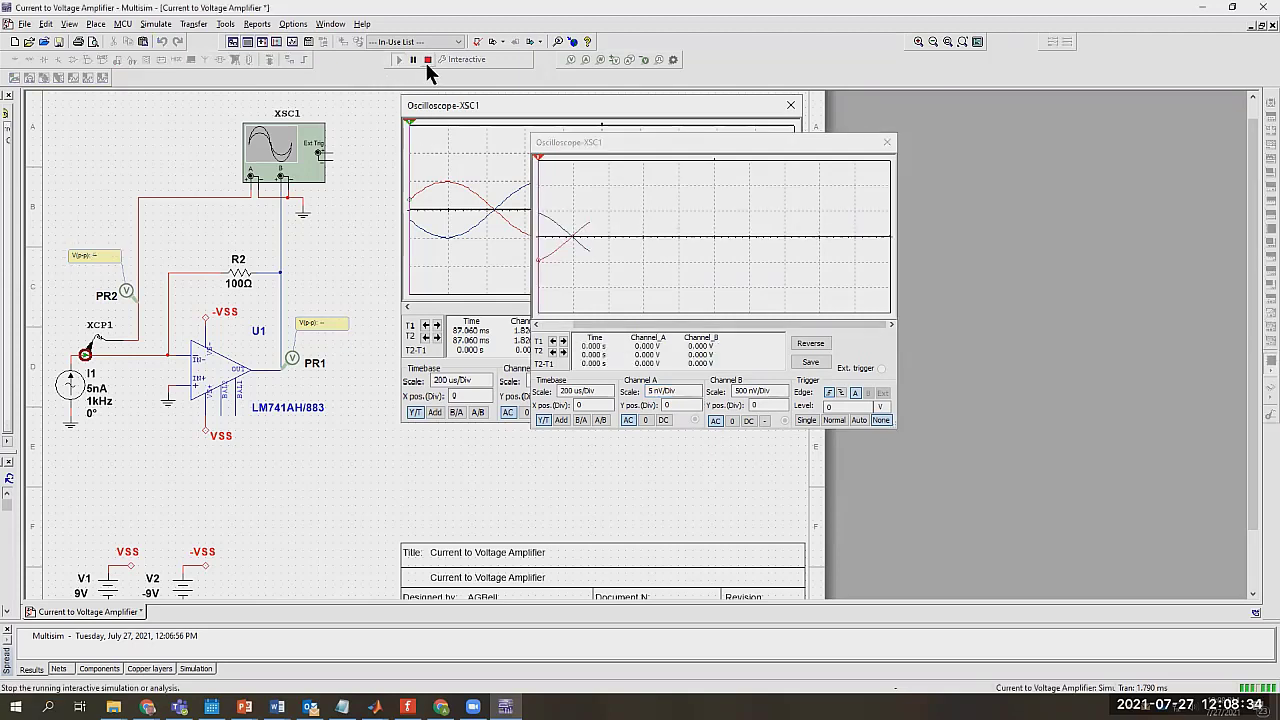
pyautogui.click(427, 60)
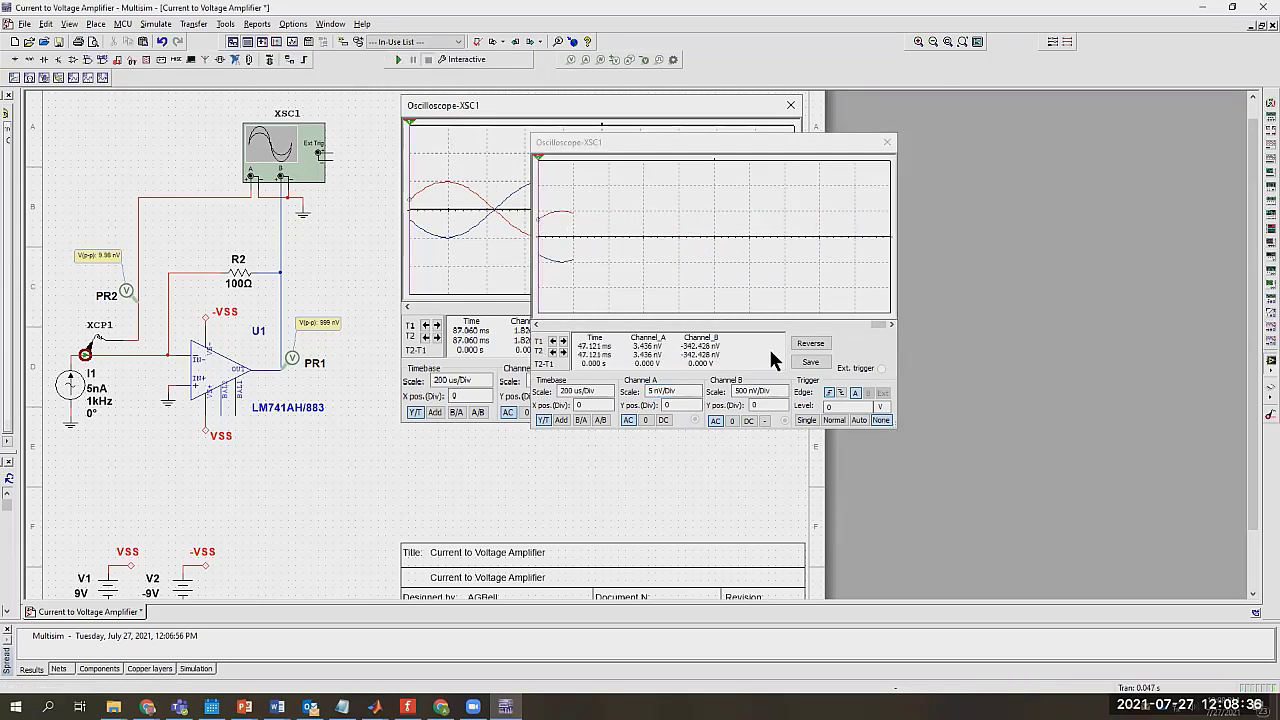
pyautogui.moveTo(871, 323); pyautogui.dragTo(614, 332)
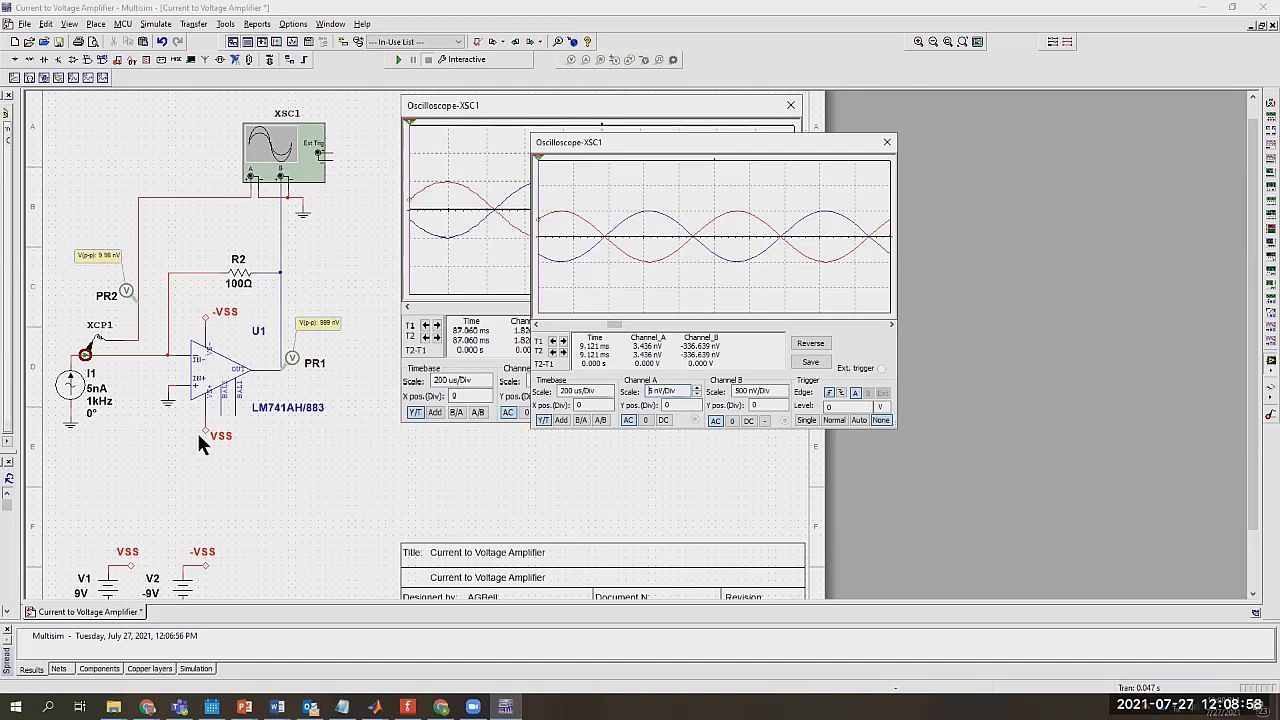
# - Set the frequency of current source I1 to 100 kHz, and run and stop the simulation
pyautogui.doubleClick(79, 387)
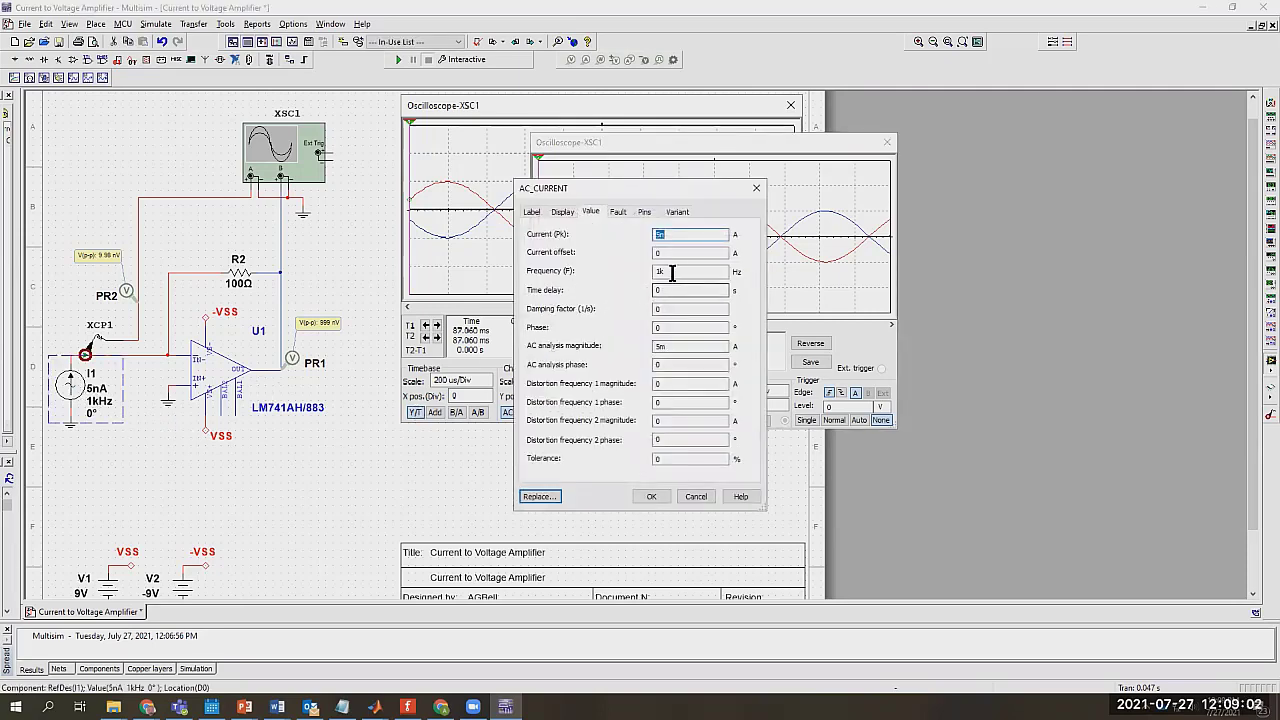
pyautogui.click(673, 273)
pyautogui.press('BackSpace')
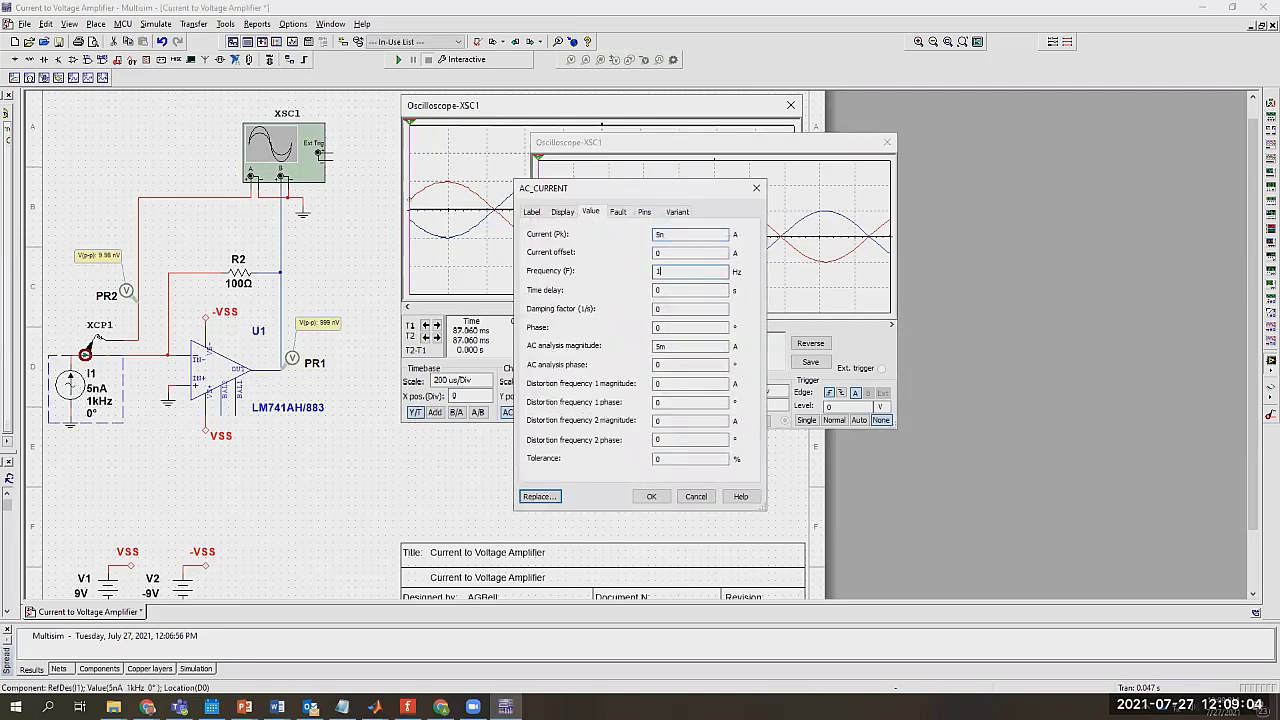
pyautogui.write('00k')
pyautogui.click(659, 492)
pyautogui.click(401, 60)
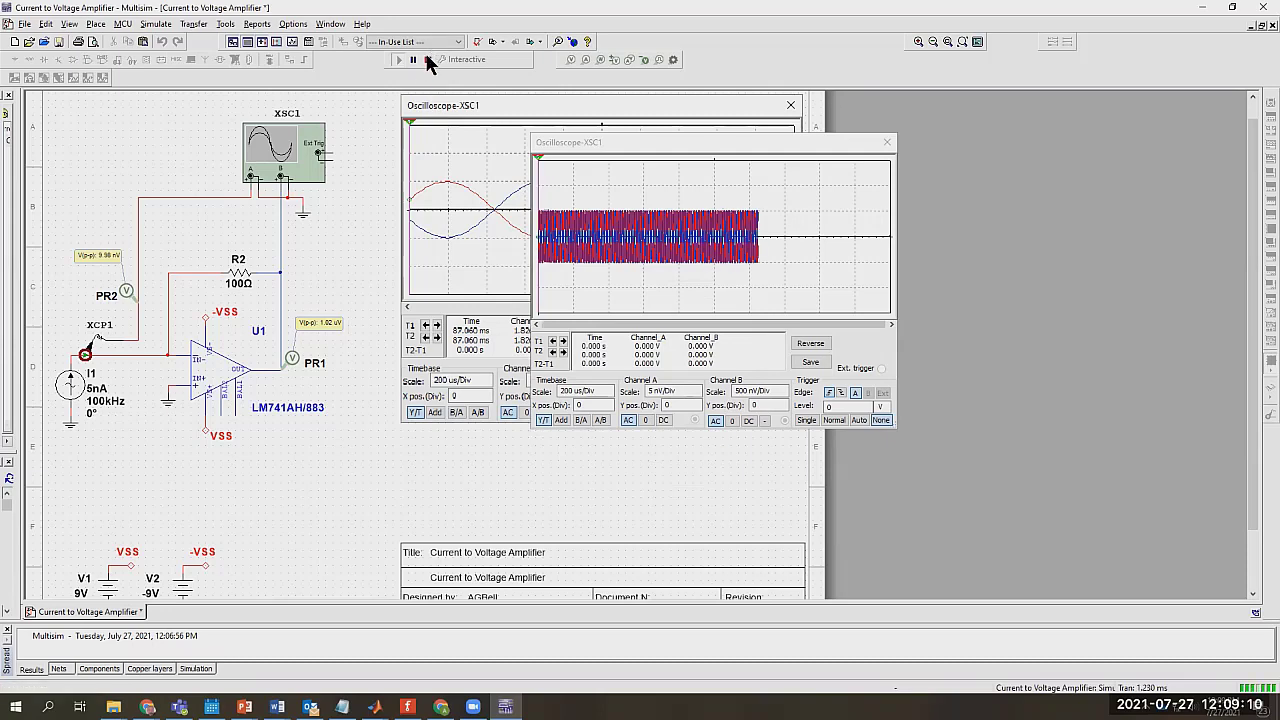
pyautogui.click(427, 60)
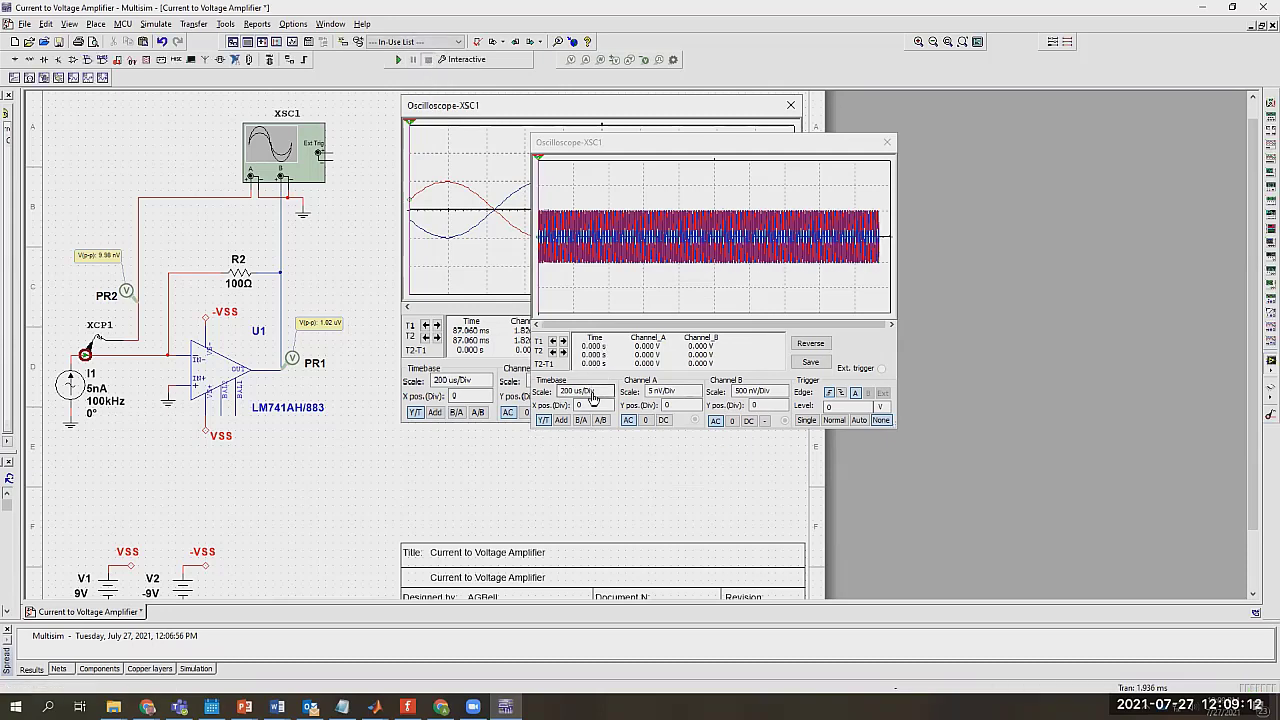
# - Reduce the oscilloscope's timebase scale to 2 us/Div so individual cycles can be distinguished
pyautogui.click(608, 395)
pyautogui.click(608, 395)
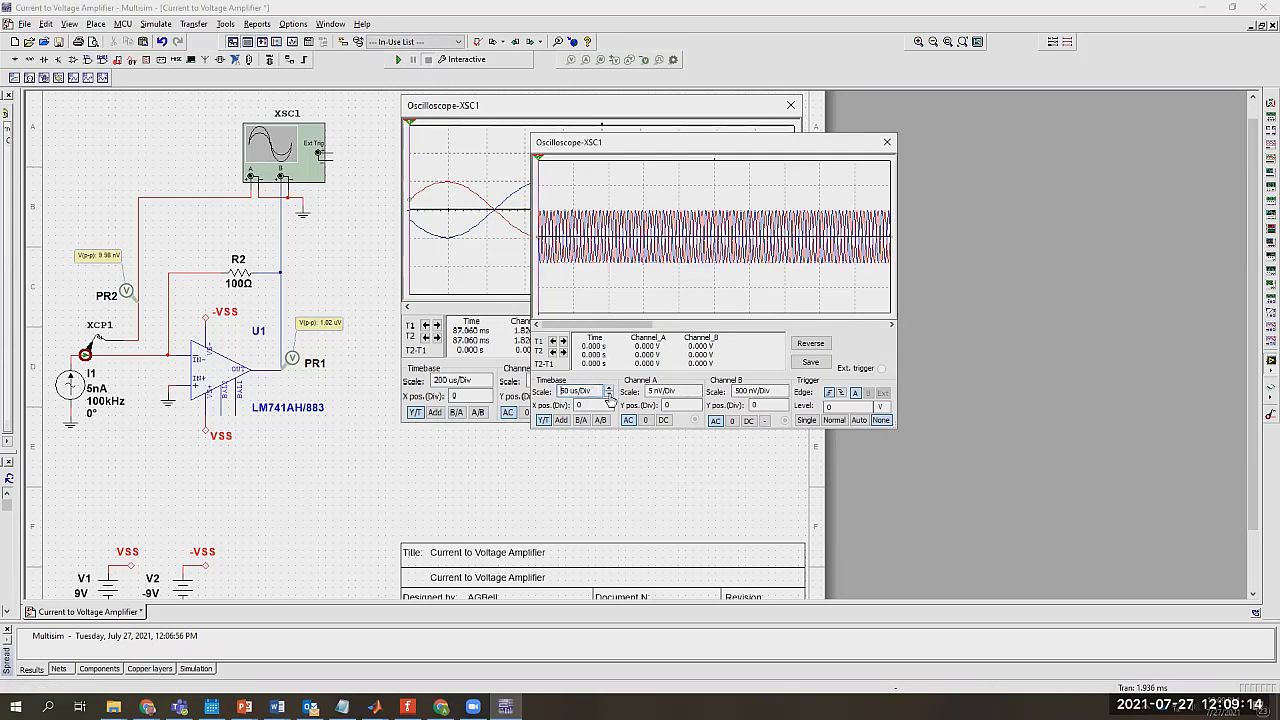
pyautogui.click(608, 395)
pyautogui.click(608, 395)
pyautogui.click(608, 395)
pyautogui.click(608, 395)
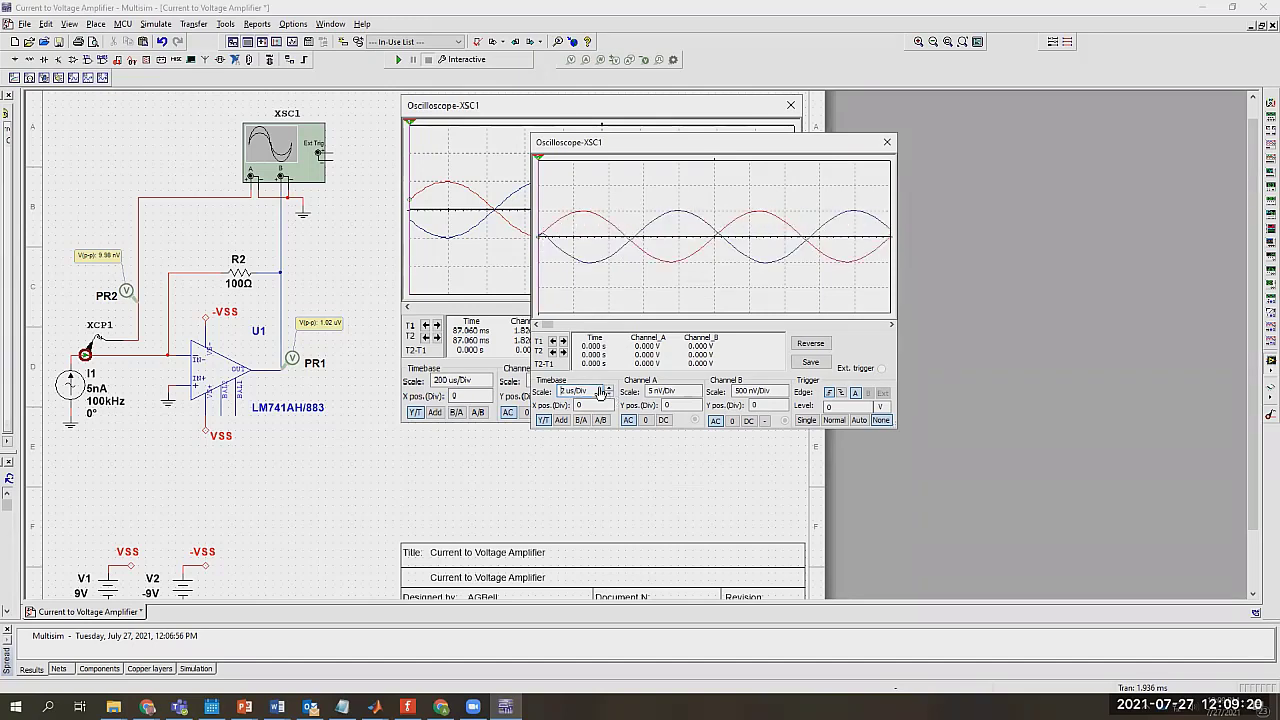
# - Place oscilloscope cursor T2 near the start of the waveforms and send it forward to the next Y maximum
pyautogui.moveTo(540, 158); pyautogui.dragTo(551, 161)
pyautogui.rightClick(552, 162)
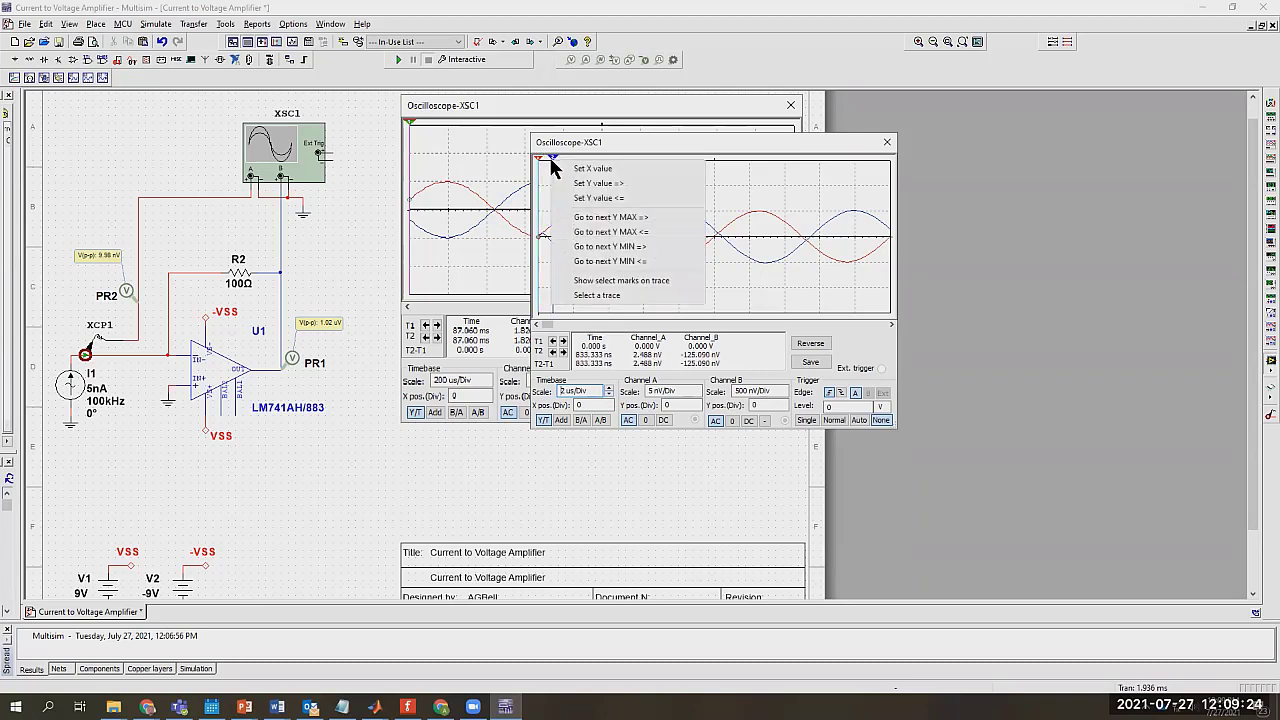
pyautogui.click(789, 249)
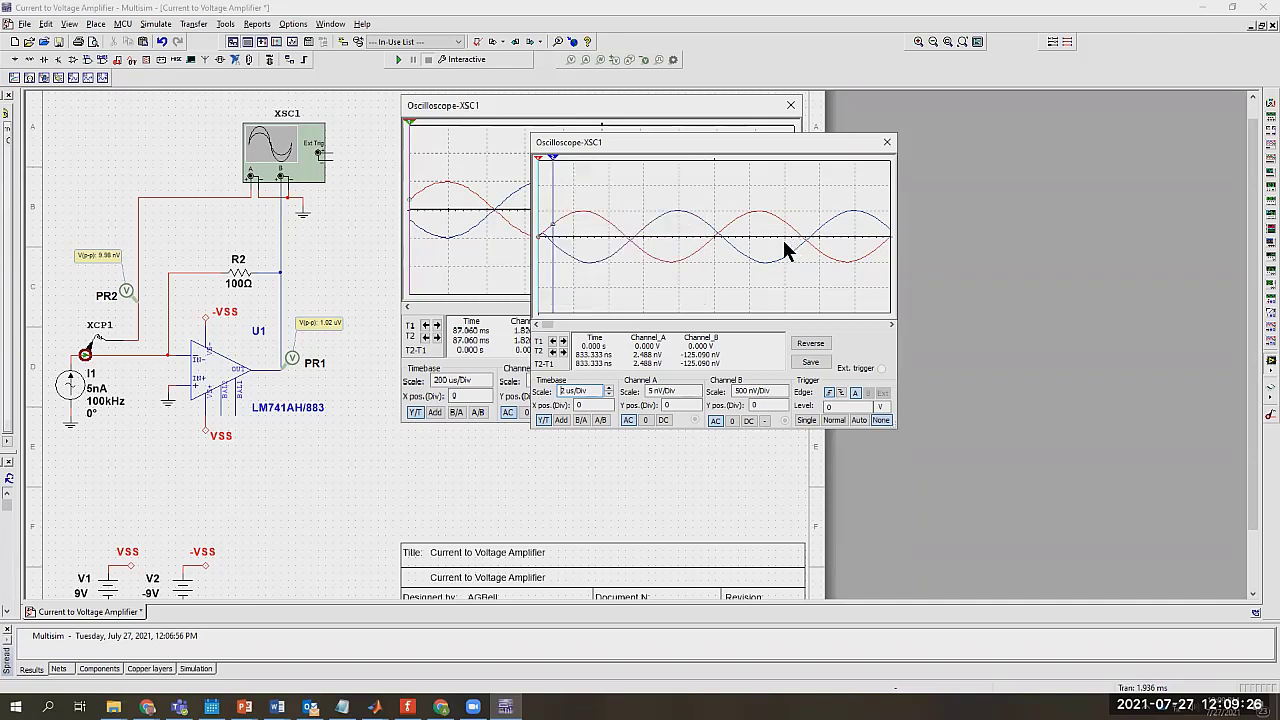
pyautogui.rightClick(553, 160)
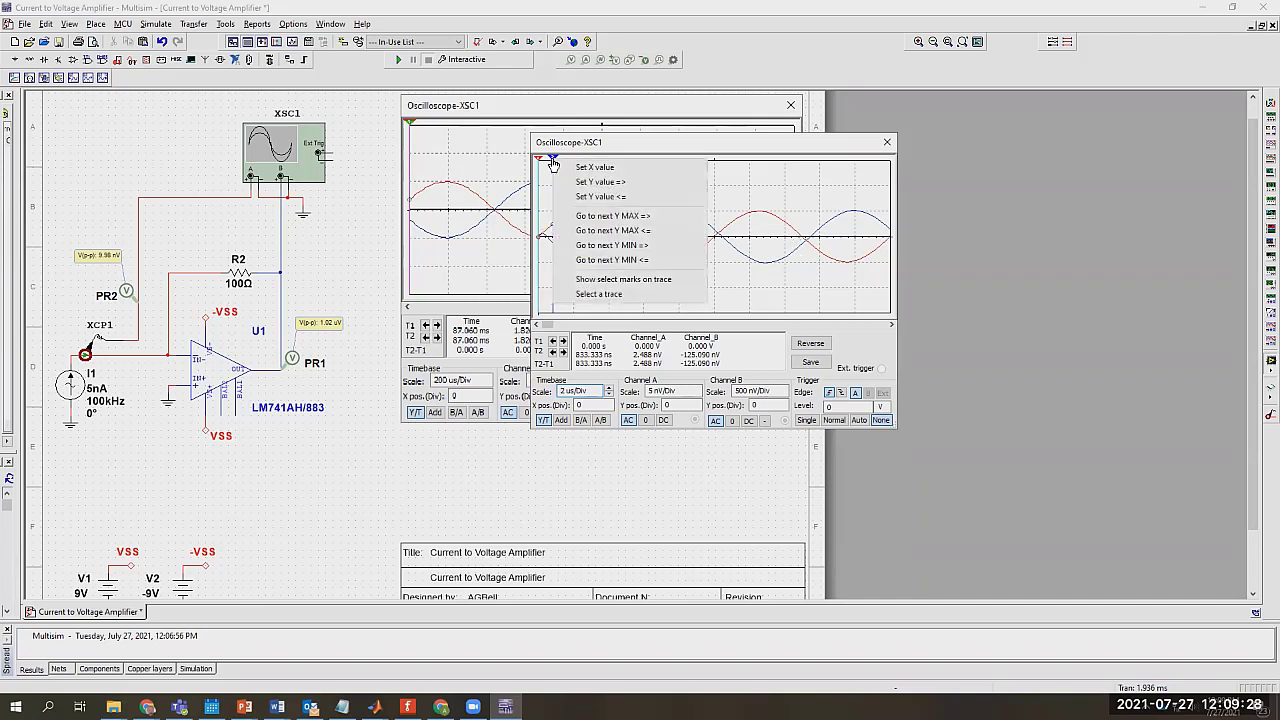
pyautogui.click(588, 220)
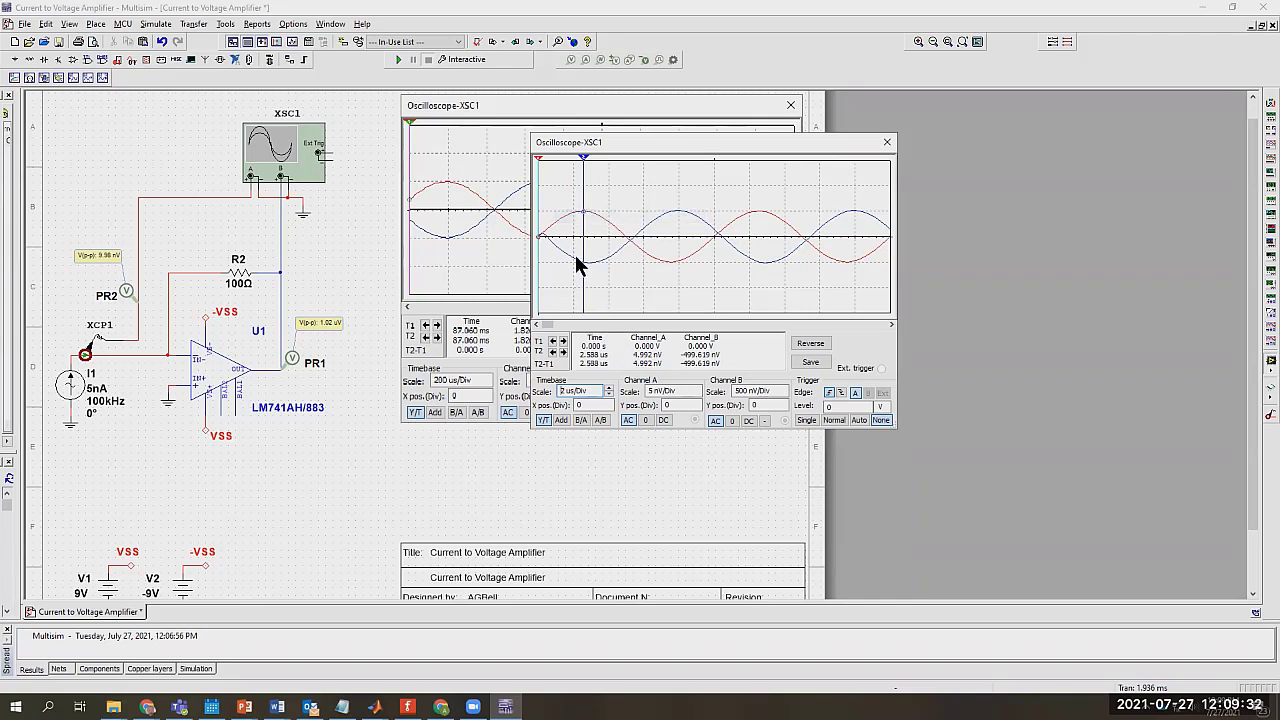
# - Shift oscilloscope cursor T1 slightly forward and send it to the next Y minimum
pyautogui.moveTo(545, 161); pyautogui.dragTo(542, 160)
pyautogui.rightClick(542, 160)
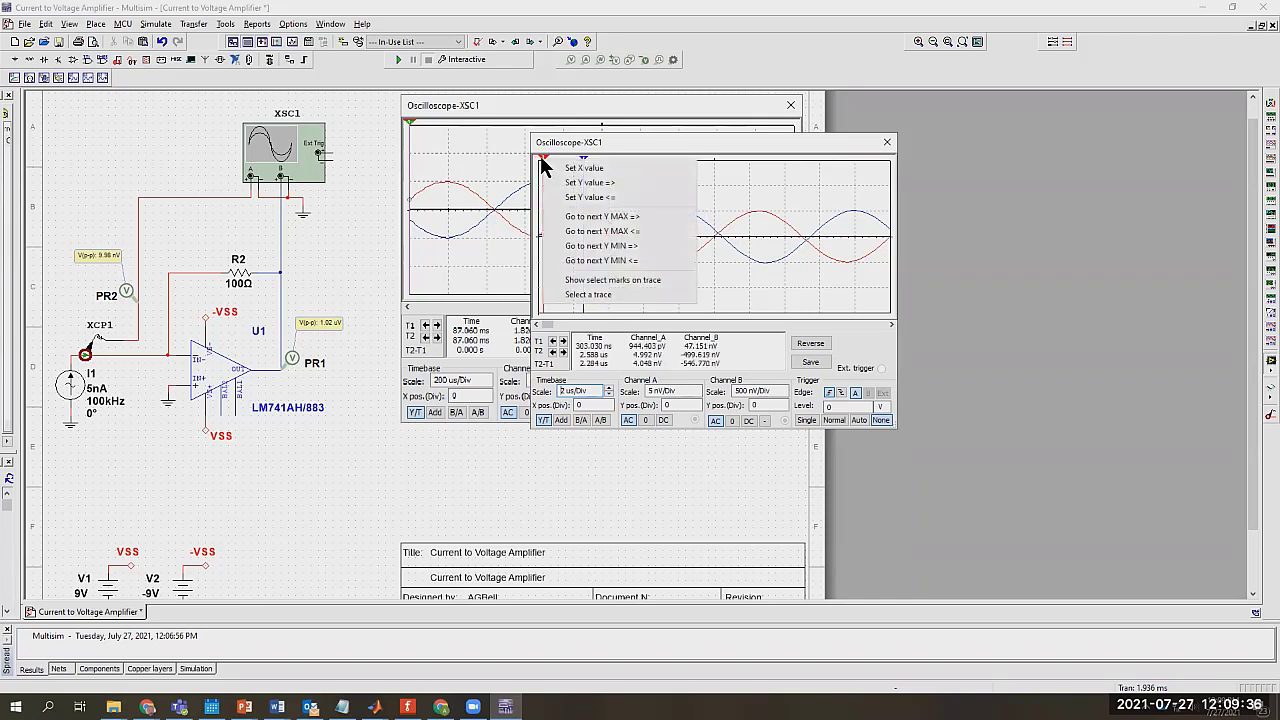
pyautogui.click(568, 246)
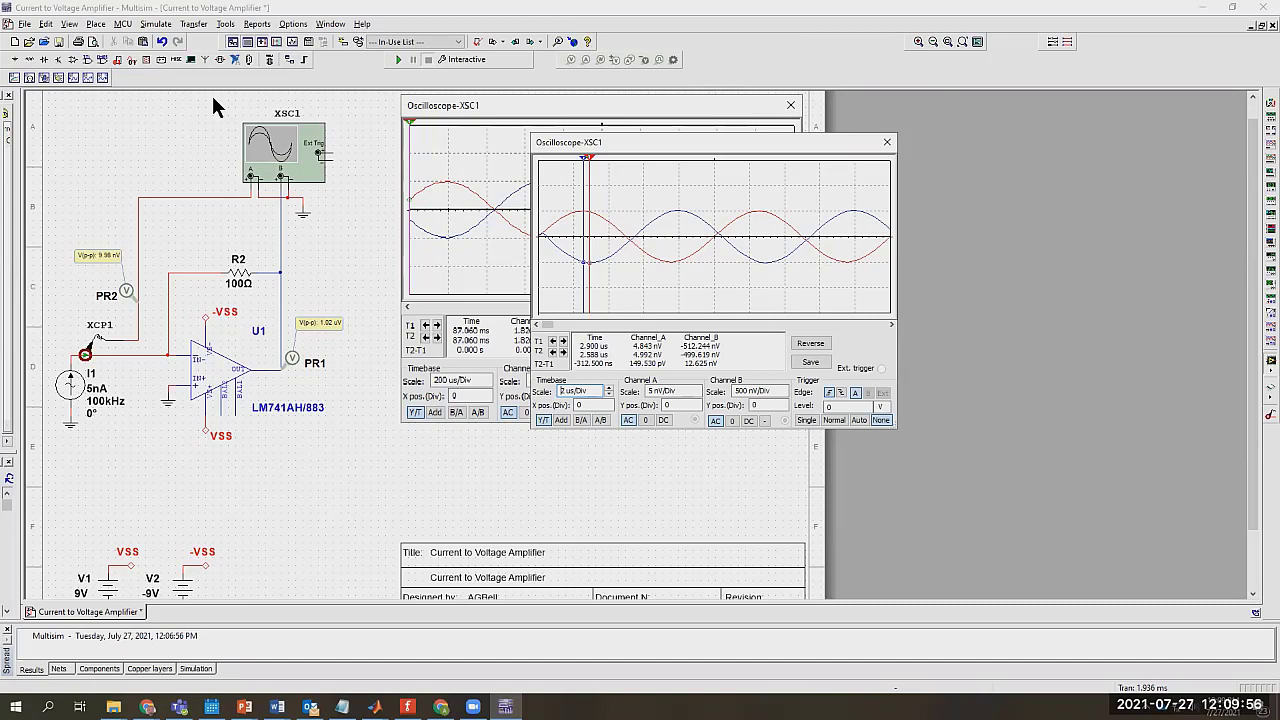
# - Set the frequency of current source I1 to 1 MHz, and run and stop the simulation
pyautogui.click(76, 390)
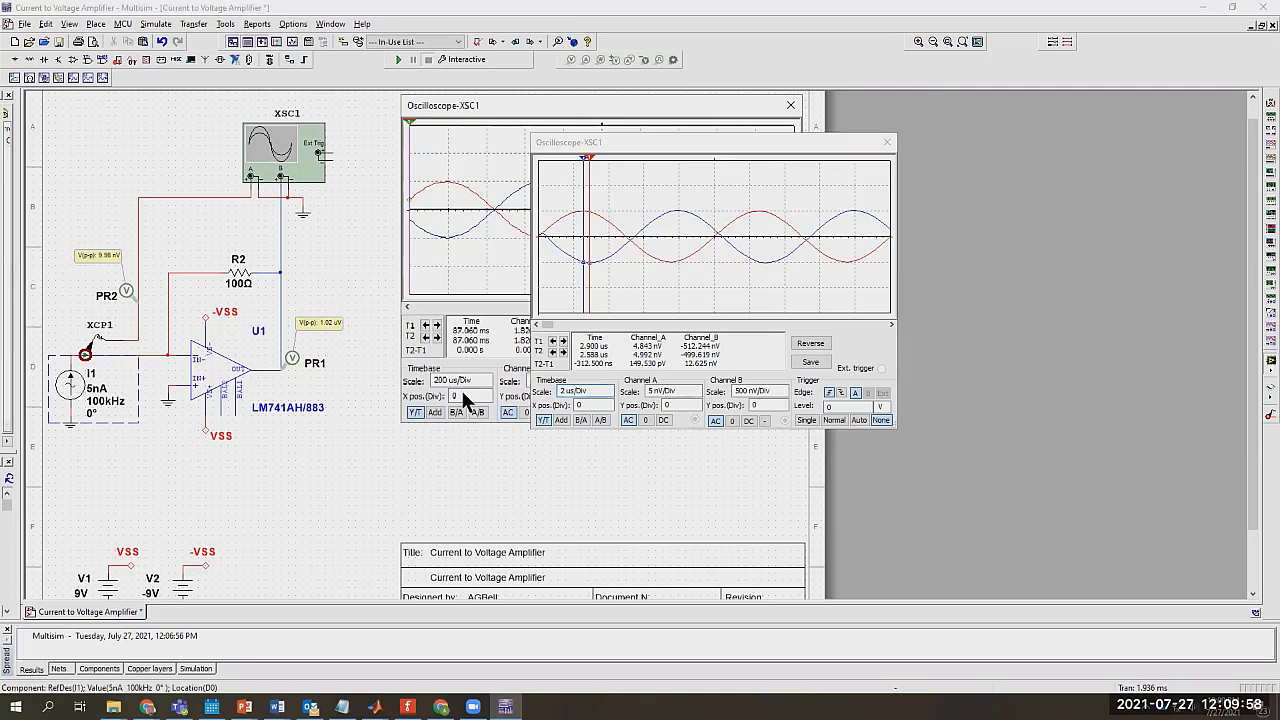
pyautogui.hotkey('ctrl', 'm')
pyautogui.moveTo(700, 271); pyautogui.dragTo(577, 270)
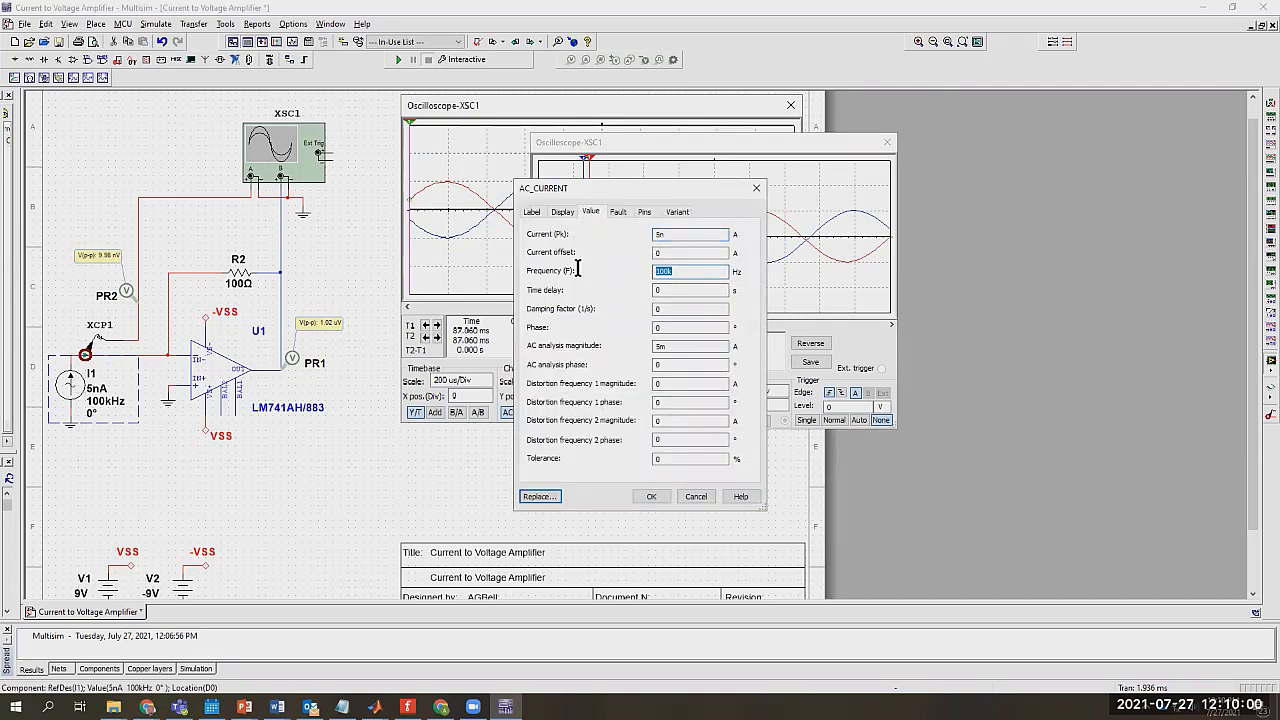
pyautogui.write('1M')
pyautogui.click(651, 496)
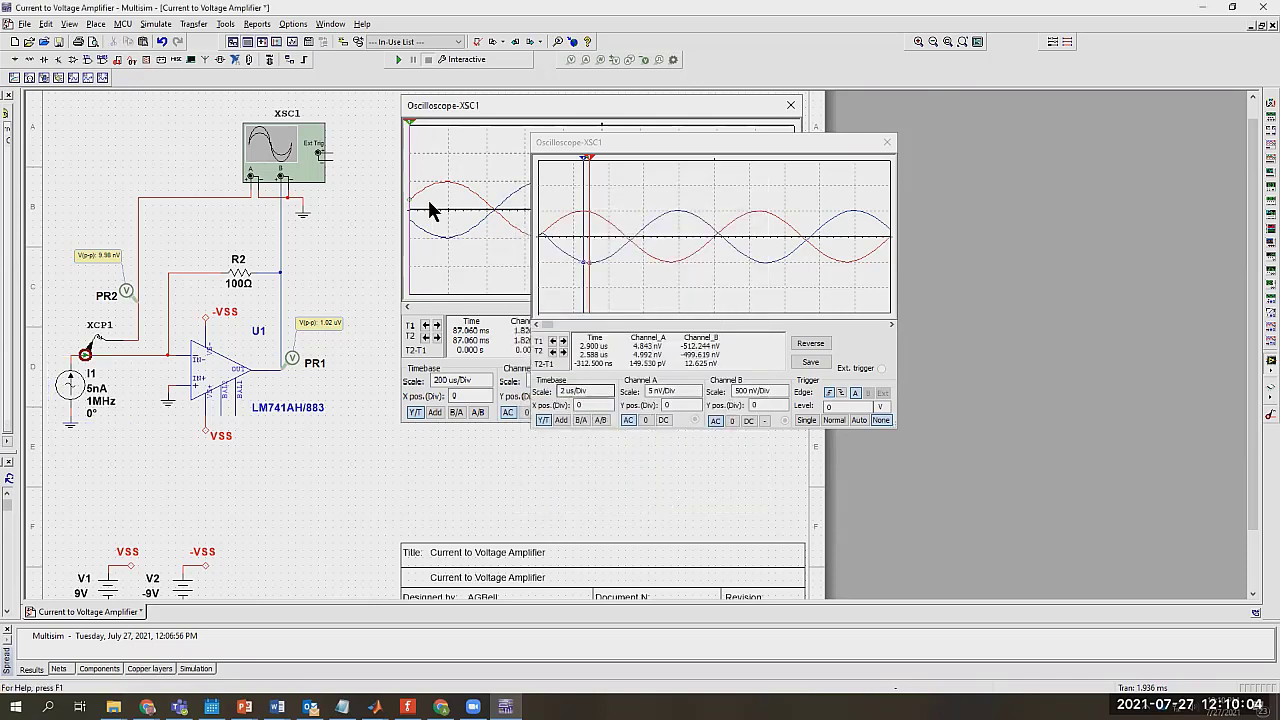
pyautogui.click(398, 59)
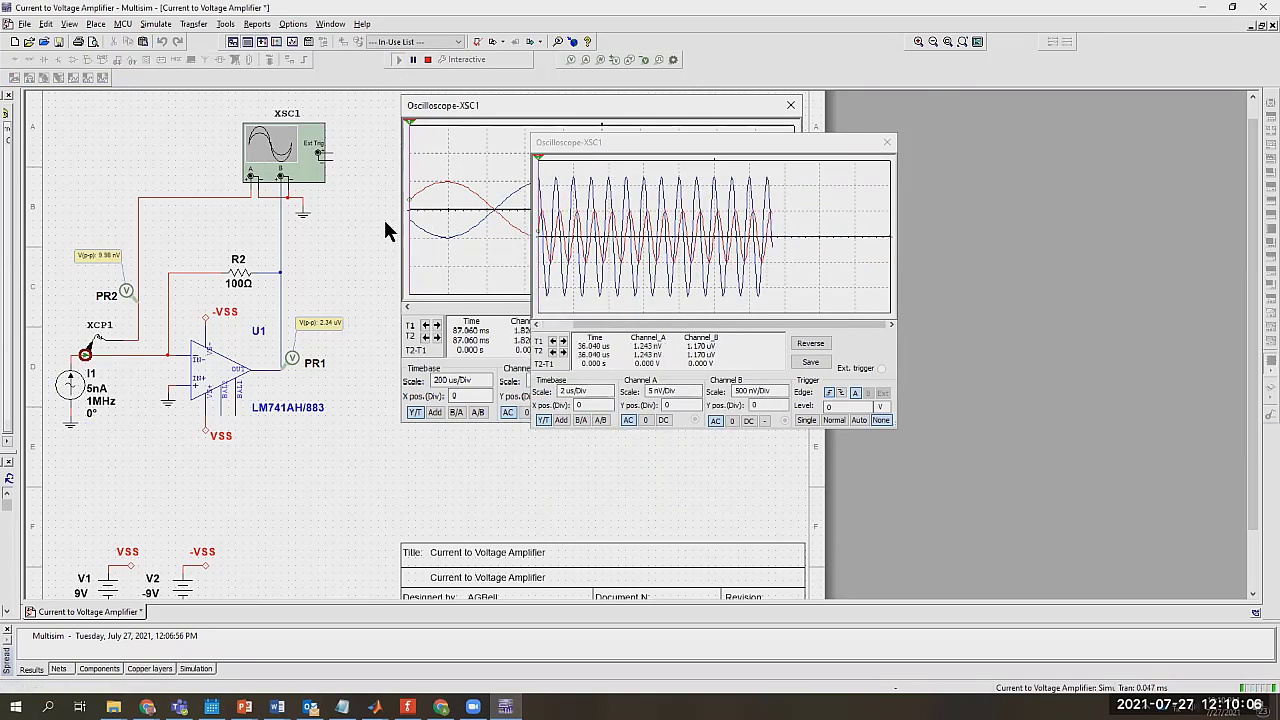
pyautogui.click(427, 59)
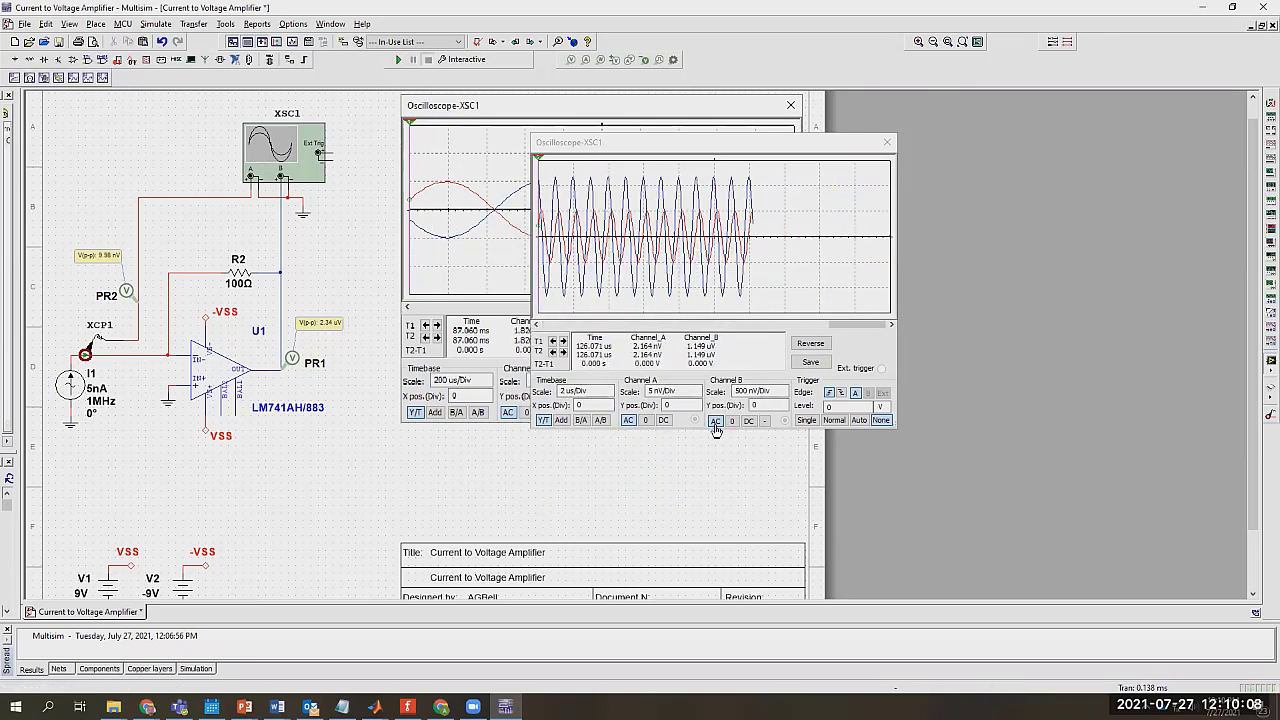
# - Reduce the oscilloscope's timebase scale to 500 ns/Div to spread out the 1 MHz waveforms
pyautogui.click(590, 391)
pyautogui.click(608, 397)
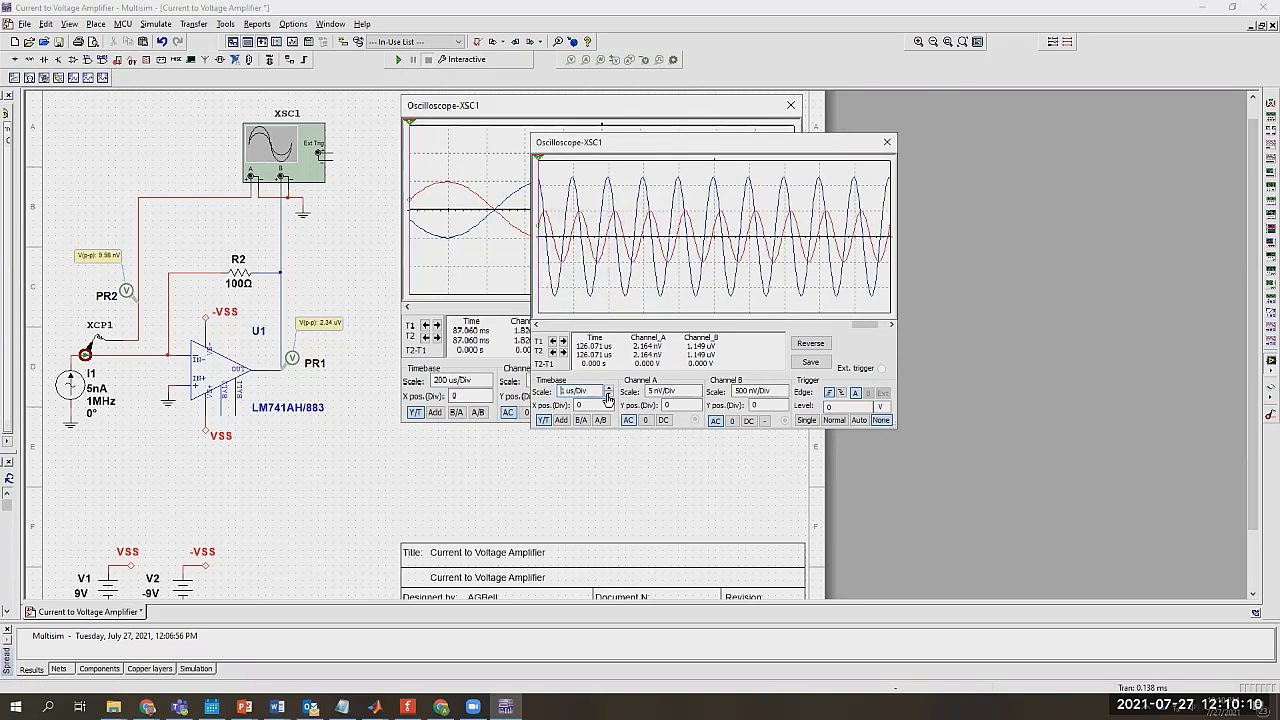
pyautogui.click(608, 397)
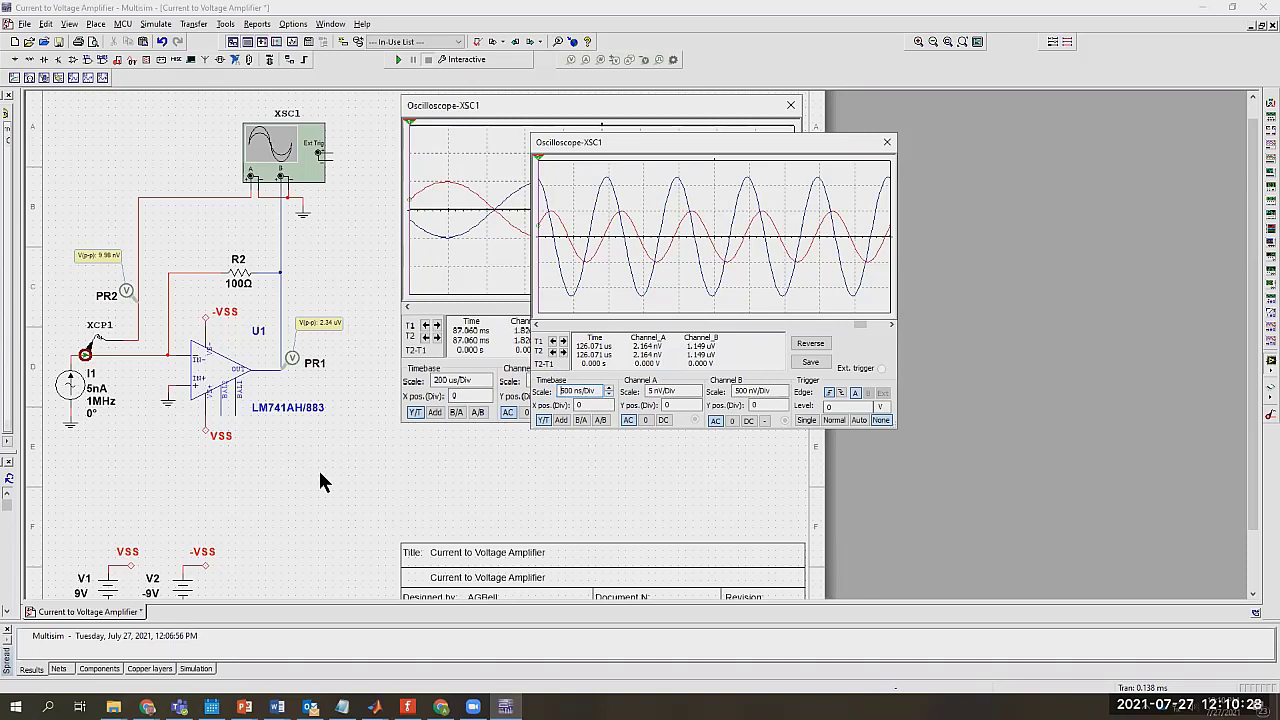
pyautogui.click(218, 380)
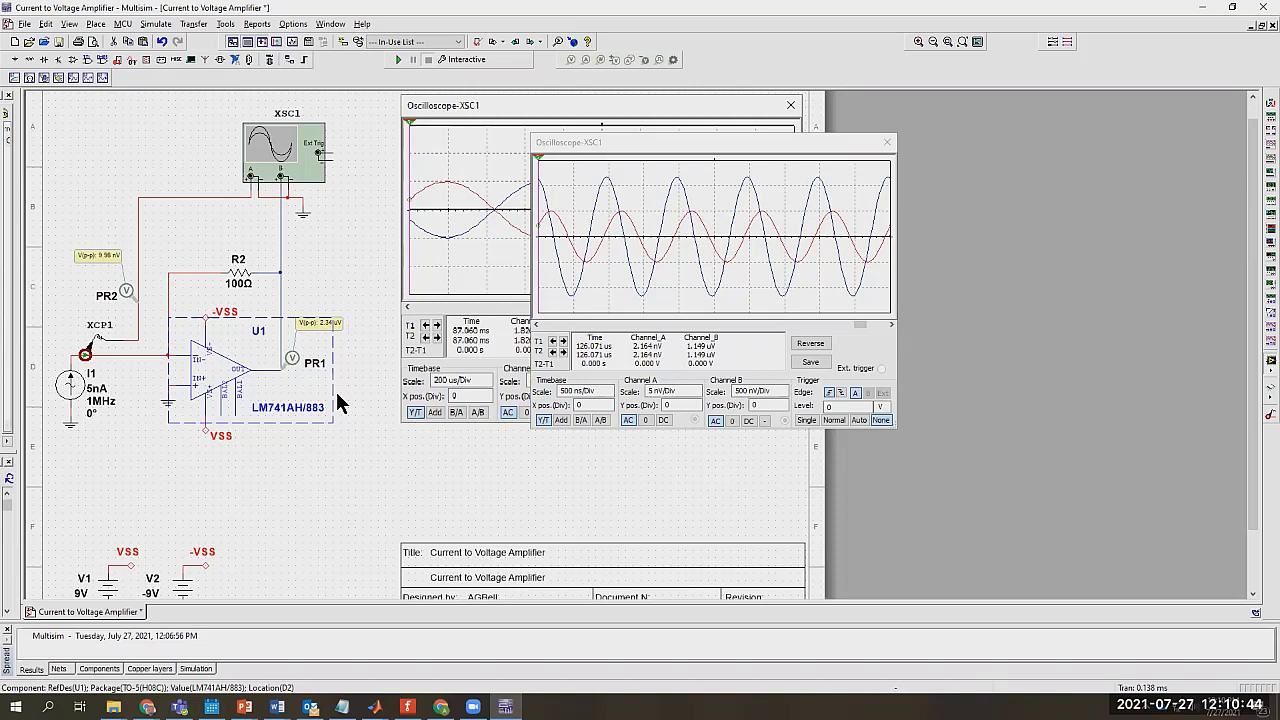
pyautogui.click(310, 505)
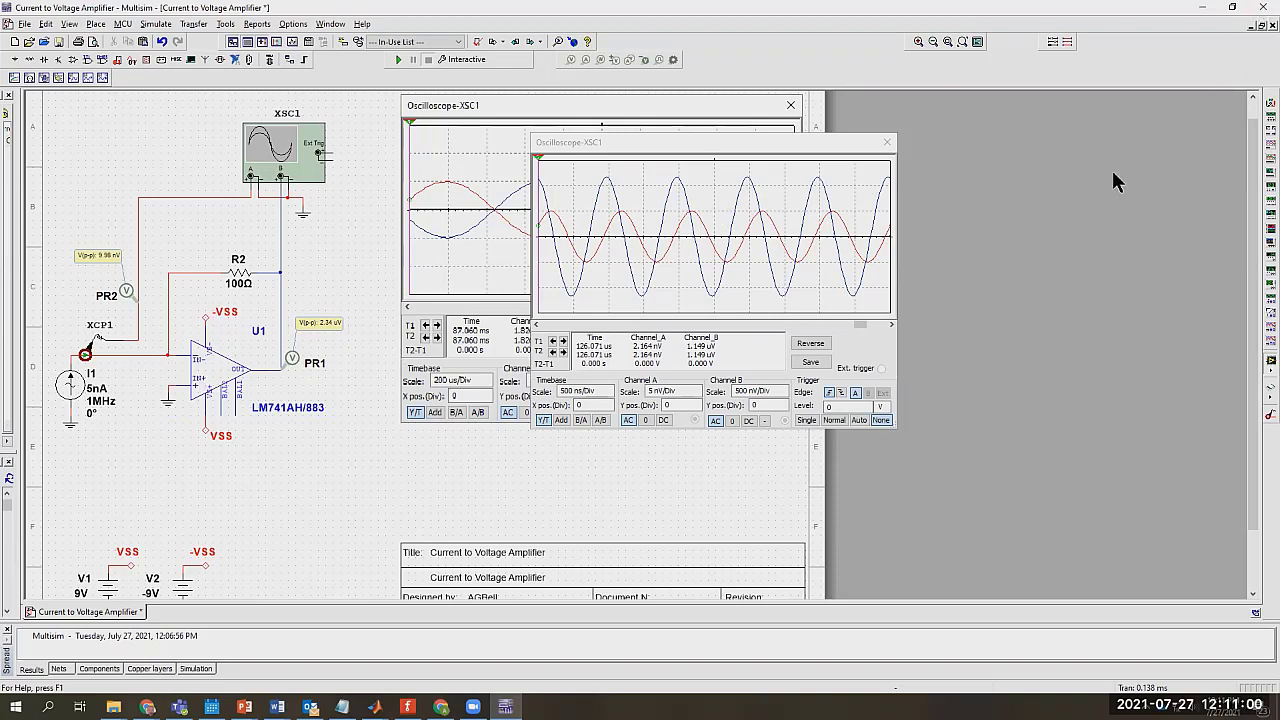
# - Close Multisim without saving the changes to the Current to Voltage Amplifier file
pyautogui.click(1262, 8)
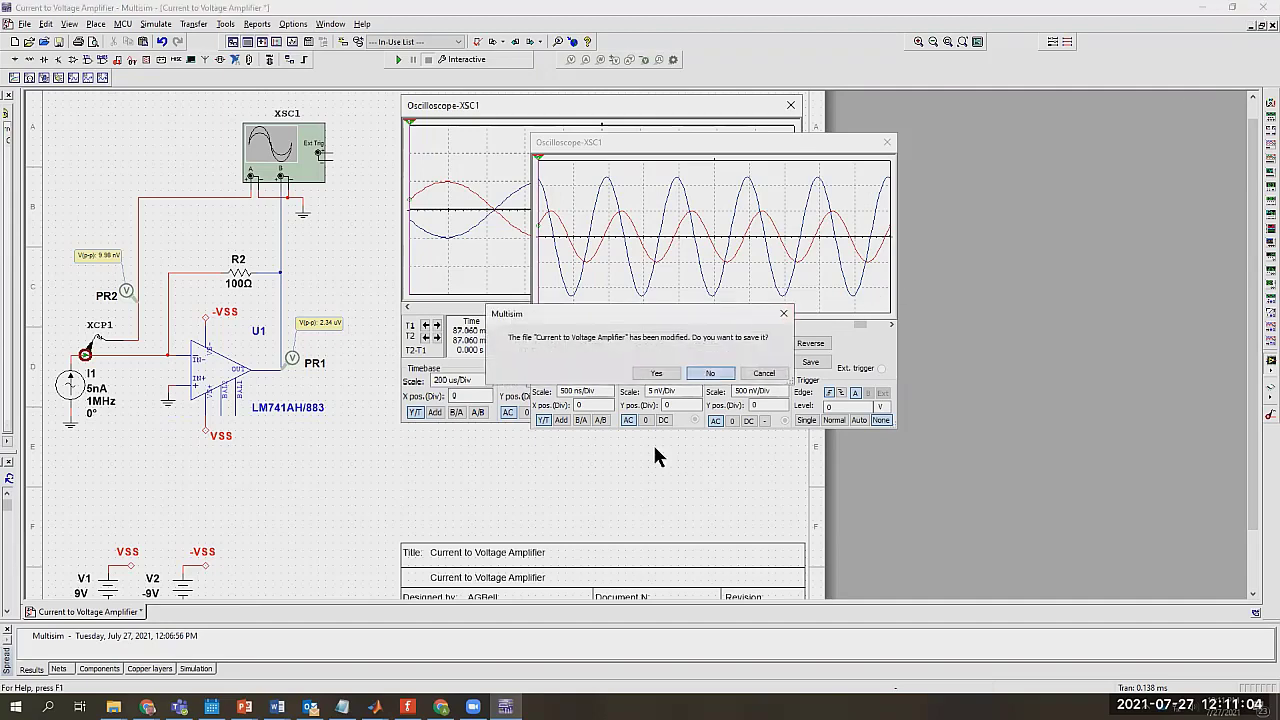
pyautogui.press('Return')
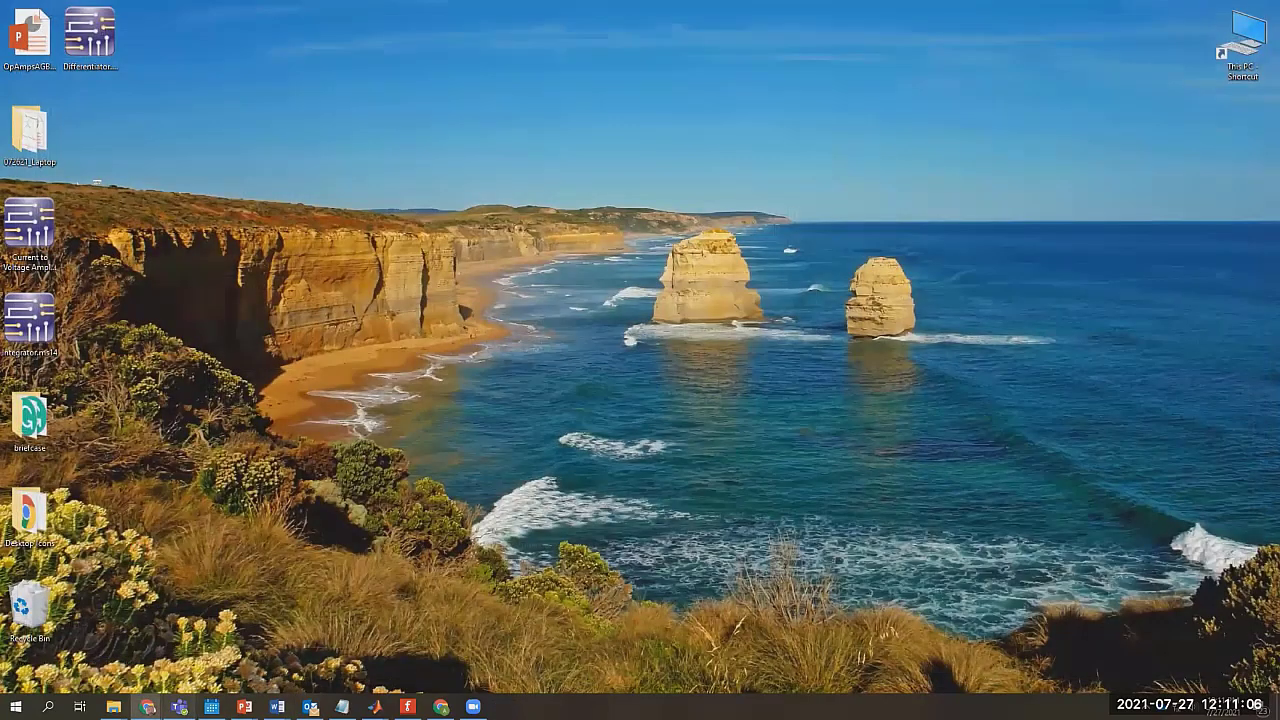
# - Switch to the op-amp presentation in PowerPoint and show slide 21, Integrator
pyautogui.moveTo(244, 706)
pyautogui.click(383, 646)
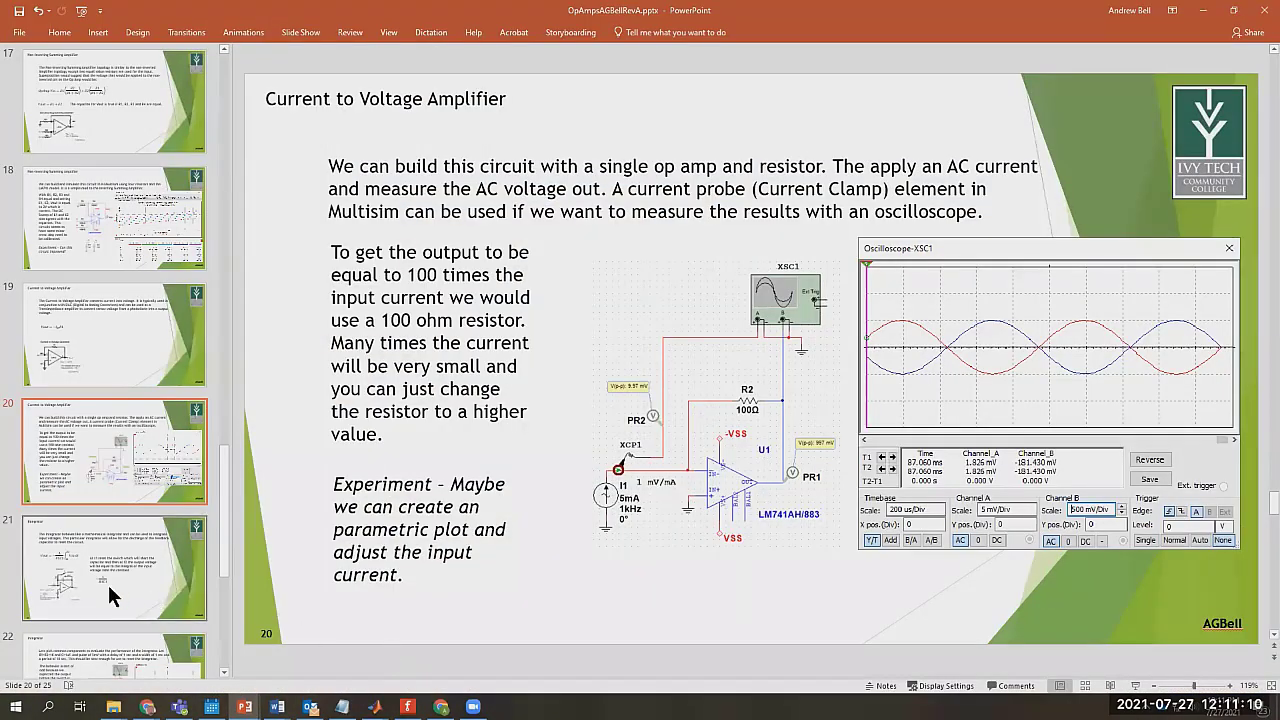
pyautogui.click(106, 590)
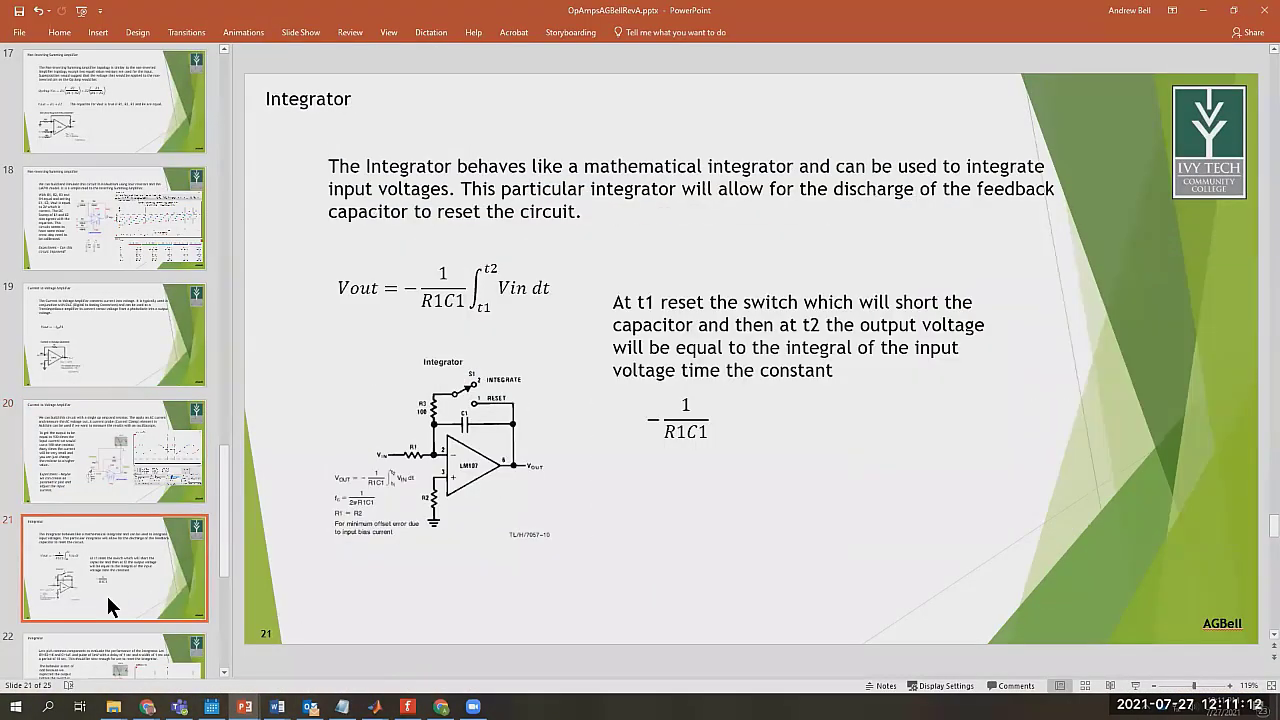
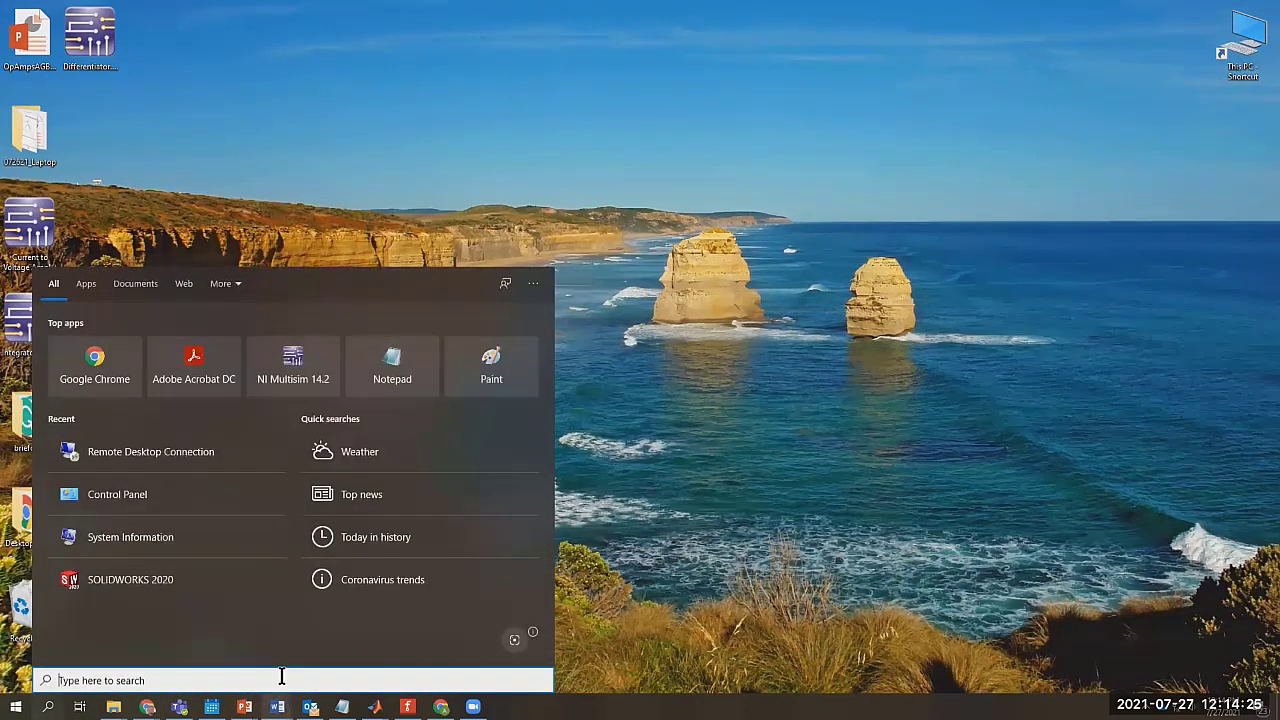
# - Search Windows for the Remote Desktop Connection app and start a connection to cftb-1337-n02
pyautogui.write('remote')
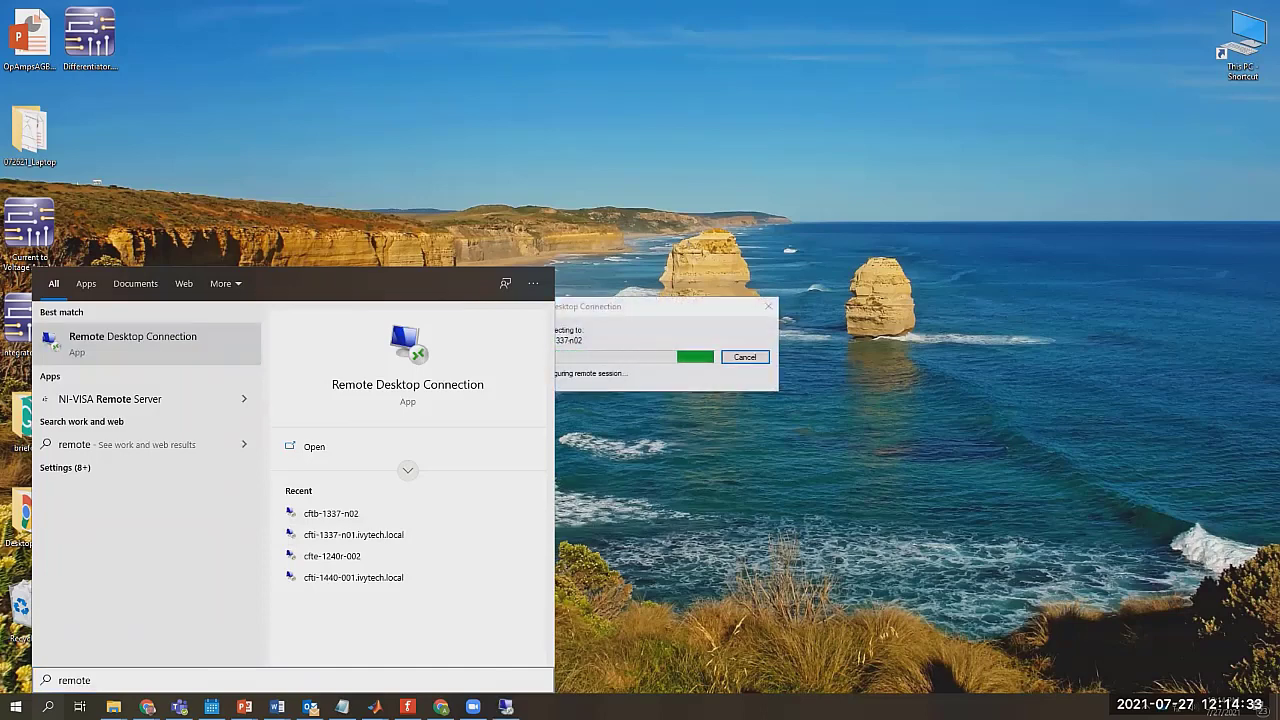
pyautogui.click(786, 511)
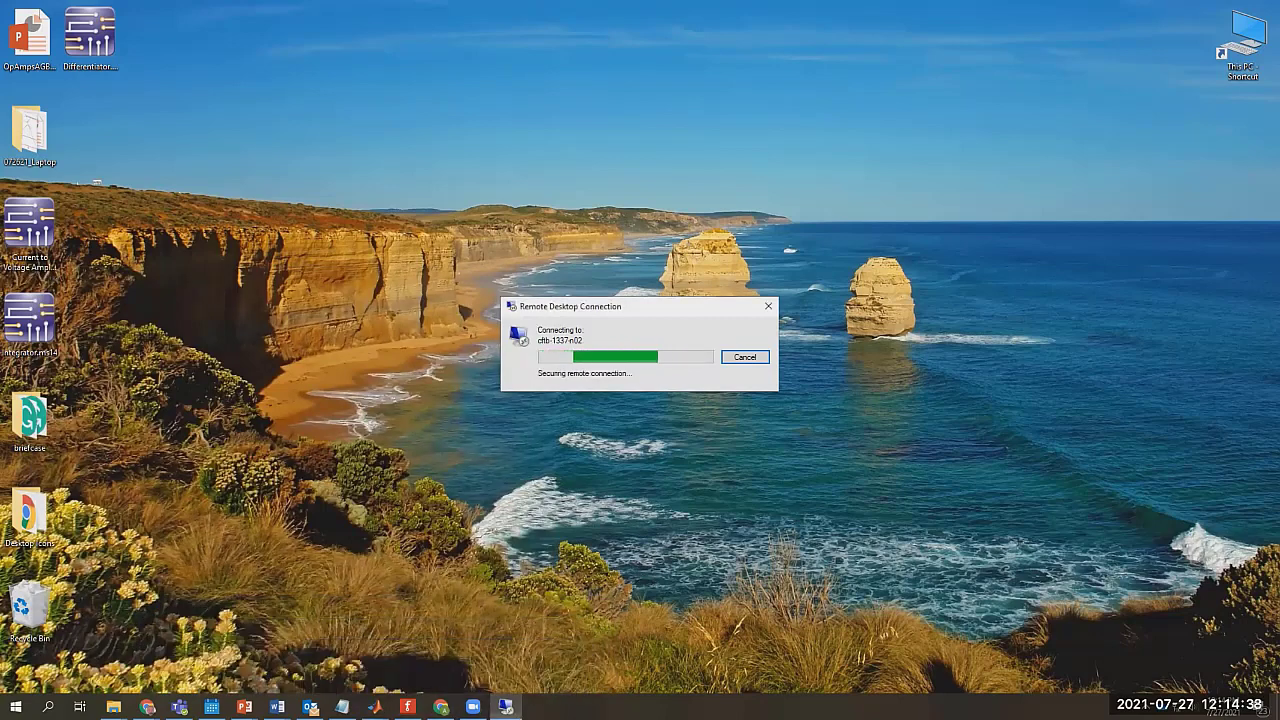
pyautogui.click(509, 620)
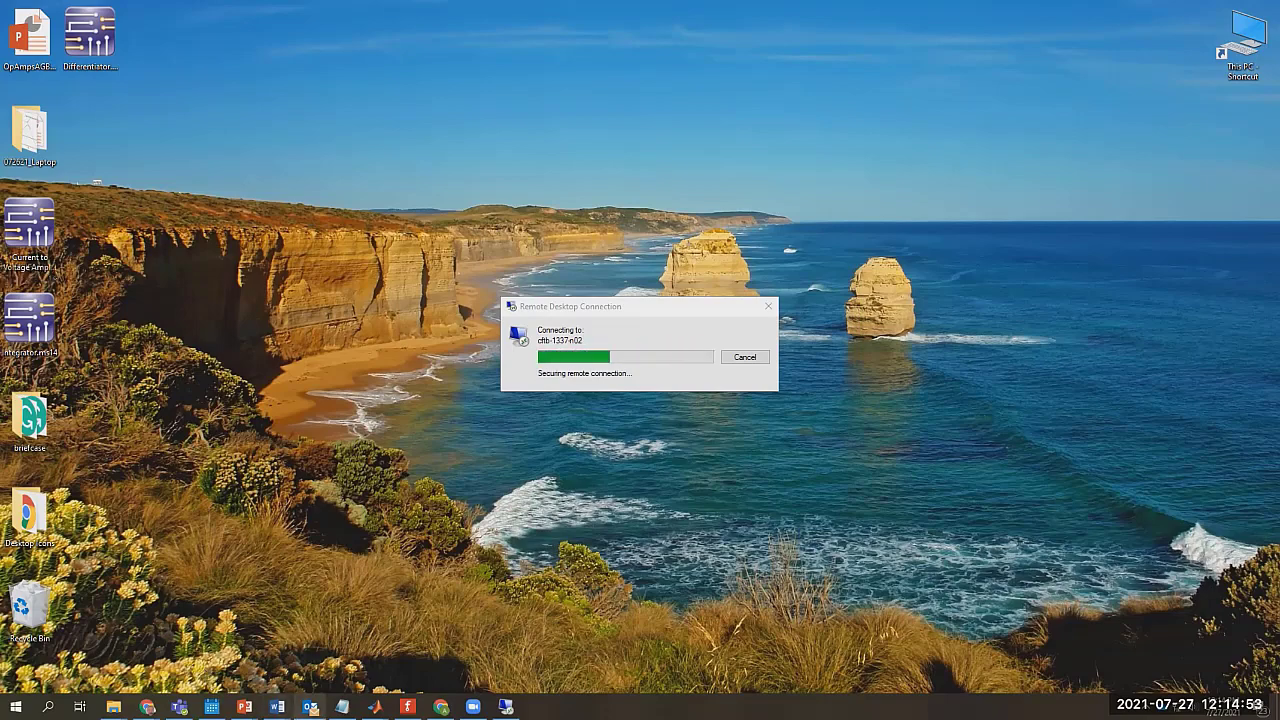
# - Switch to Outlook, arrange the Sent Items folder by date, and open the "METC 237 Op Amps info" message
pyautogui.click(310, 706)
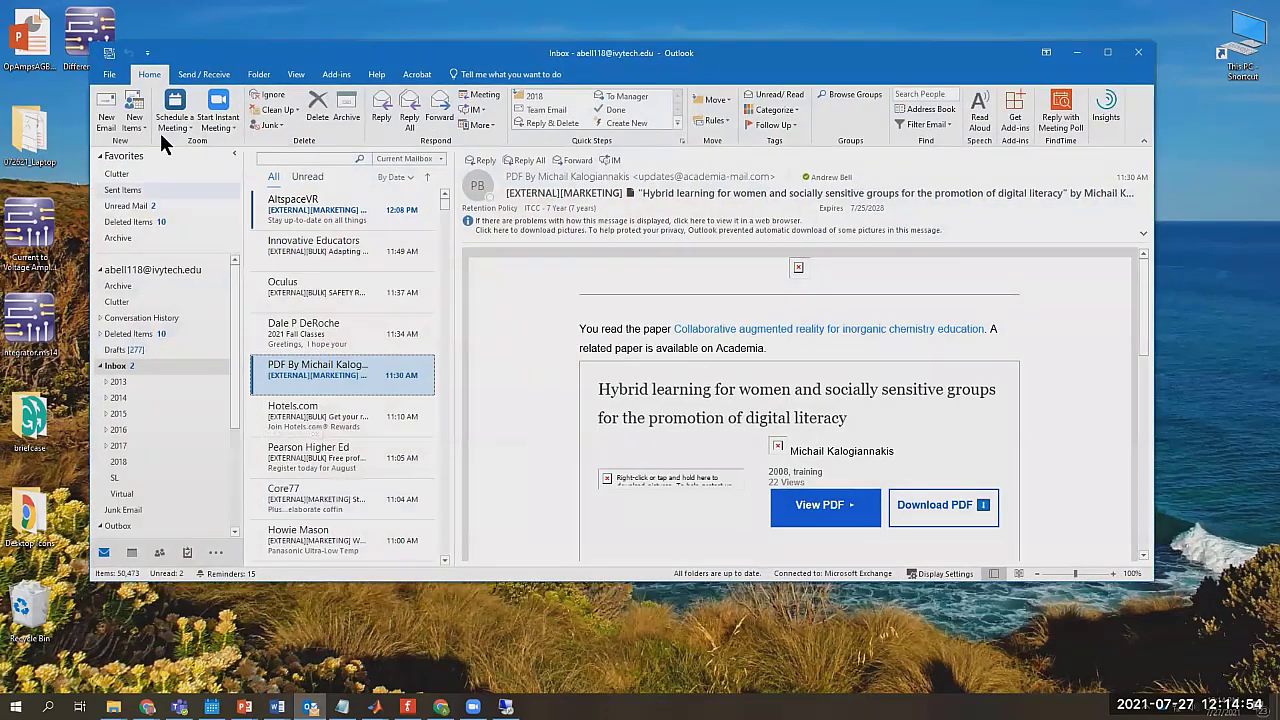
pyautogui.click(126, 189)
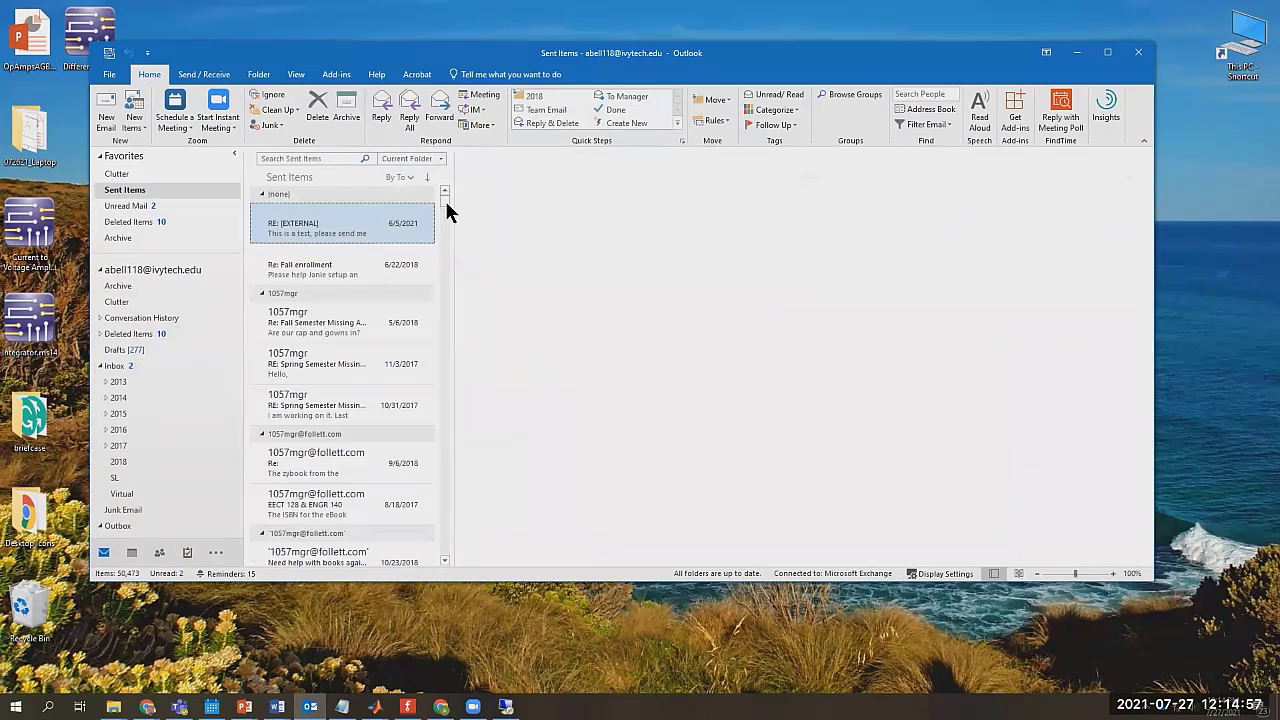
pyautogui.click(404, 178)
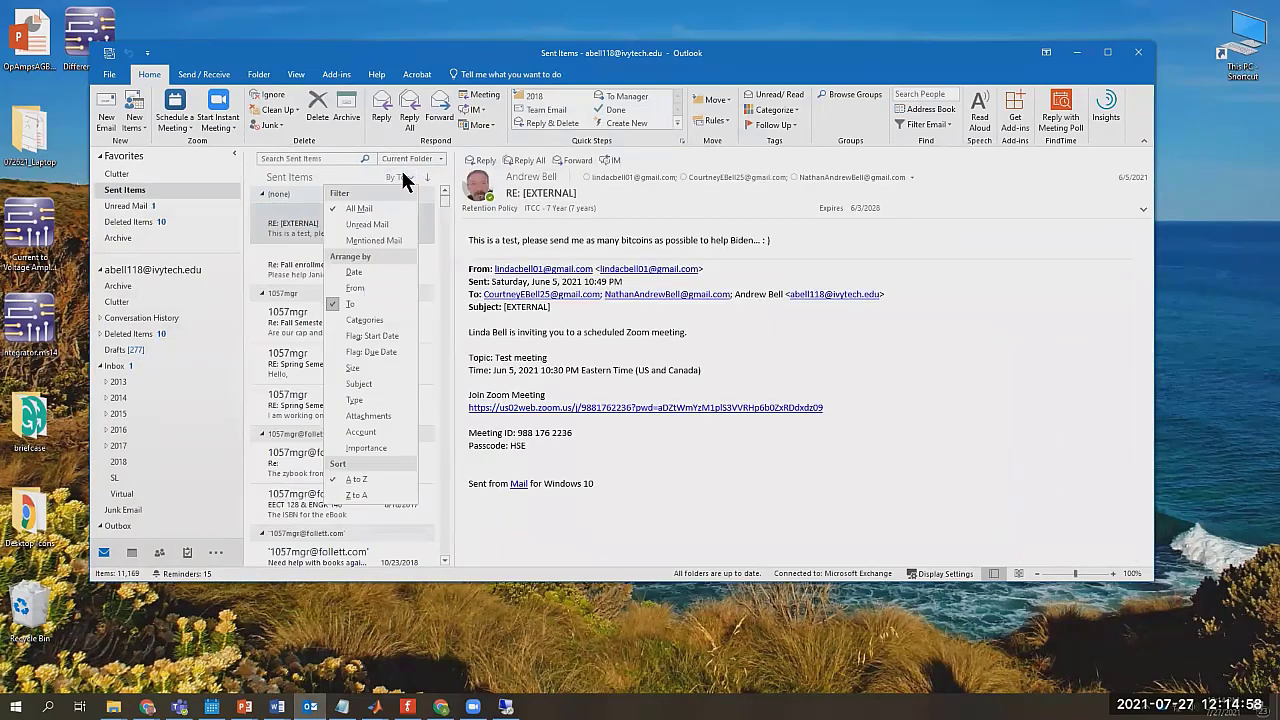
pyautogui.click(360, 283)
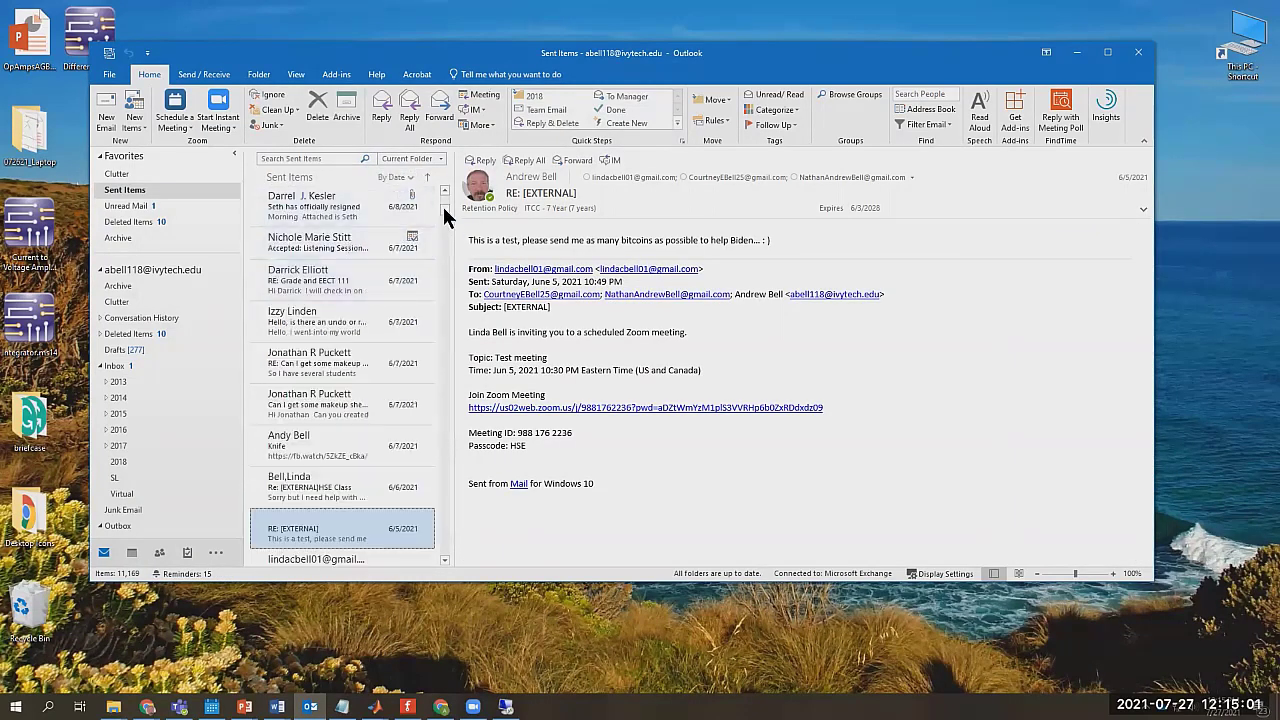
pyautogui.click(330, 320)
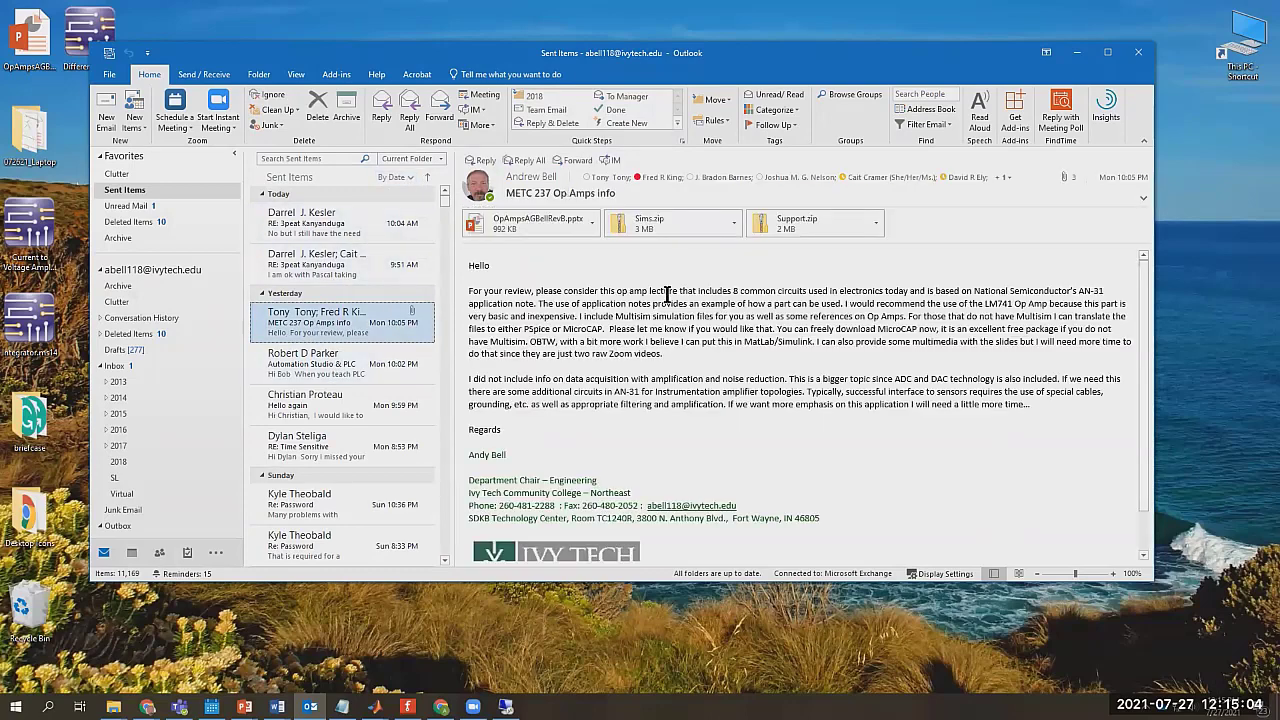
# - Copy the Sims.zip and Support.zip attachments from the message to the desktop and minimize Outlook
pyautogui.click(650, 224)
pyautogui.moveTo(316, 652); pyautogui.dragTo(488, 646)
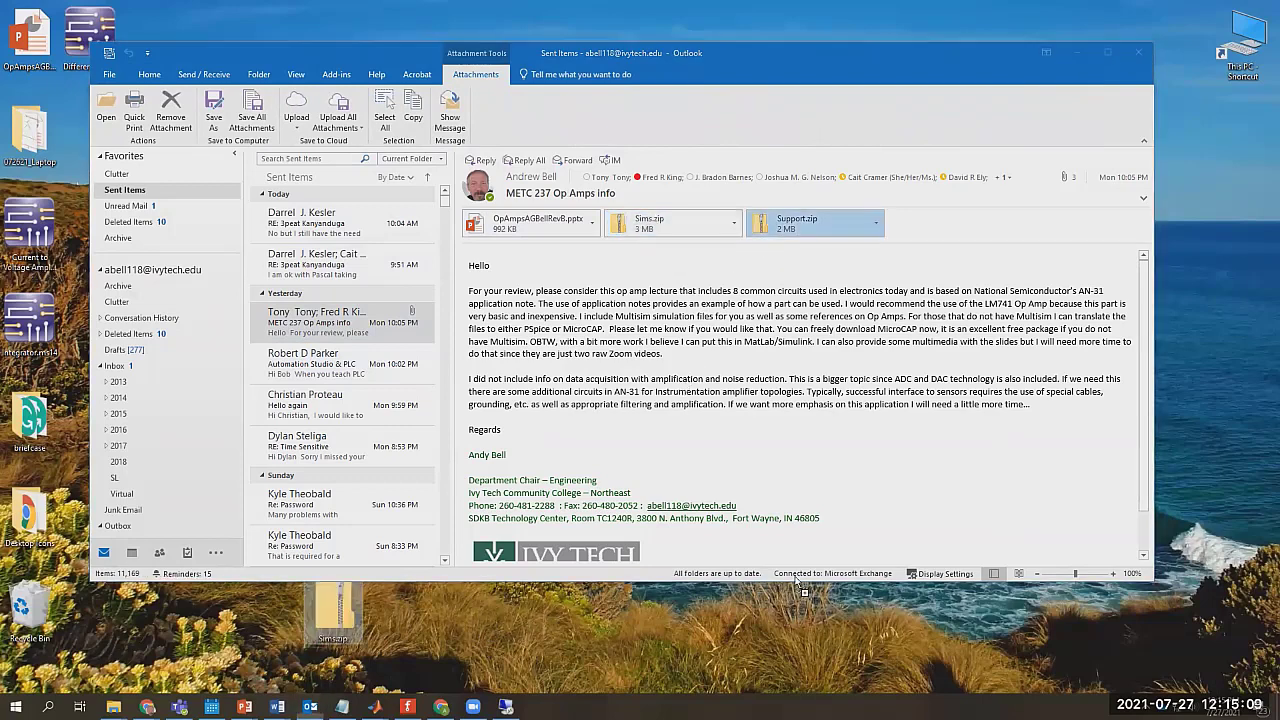
pyautogui.click(1076, 52)
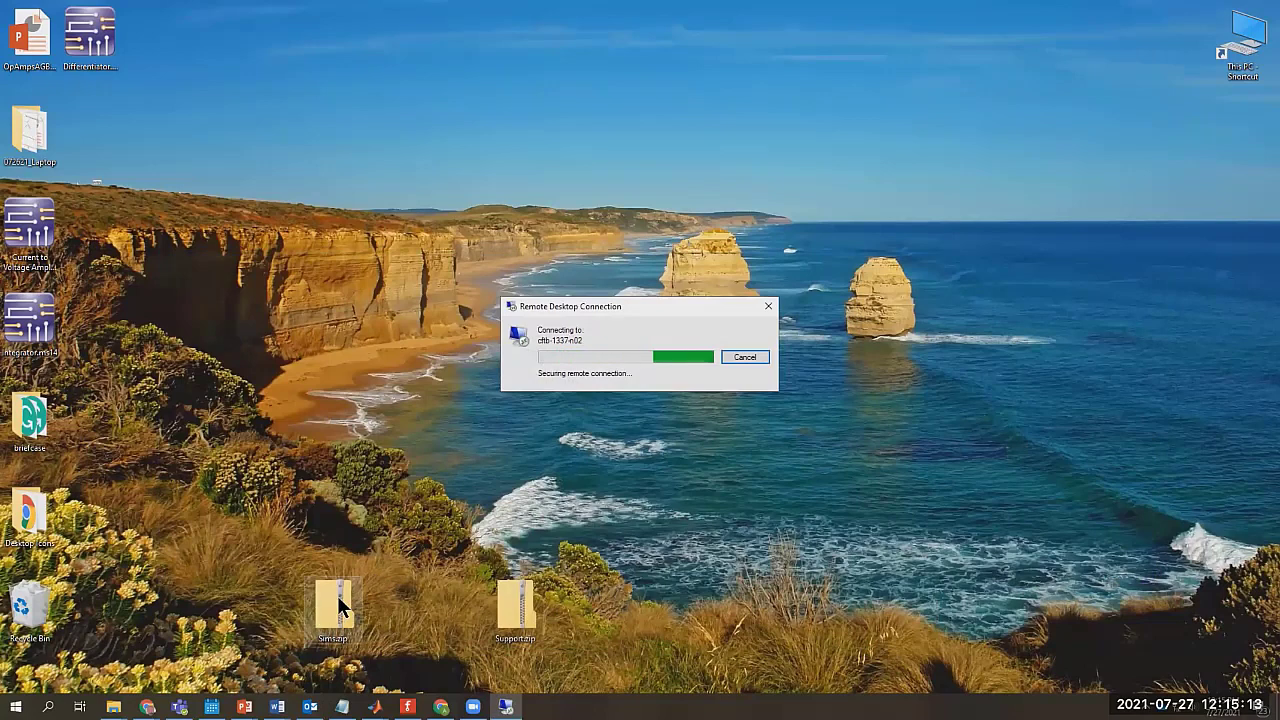
# - Move Sims.zip to a free spot near the other desktop icons and extract it to a Sims folder on the desktop
pyautogui.moveTo(343, 600); pyautogui.dragTo(276, 147)
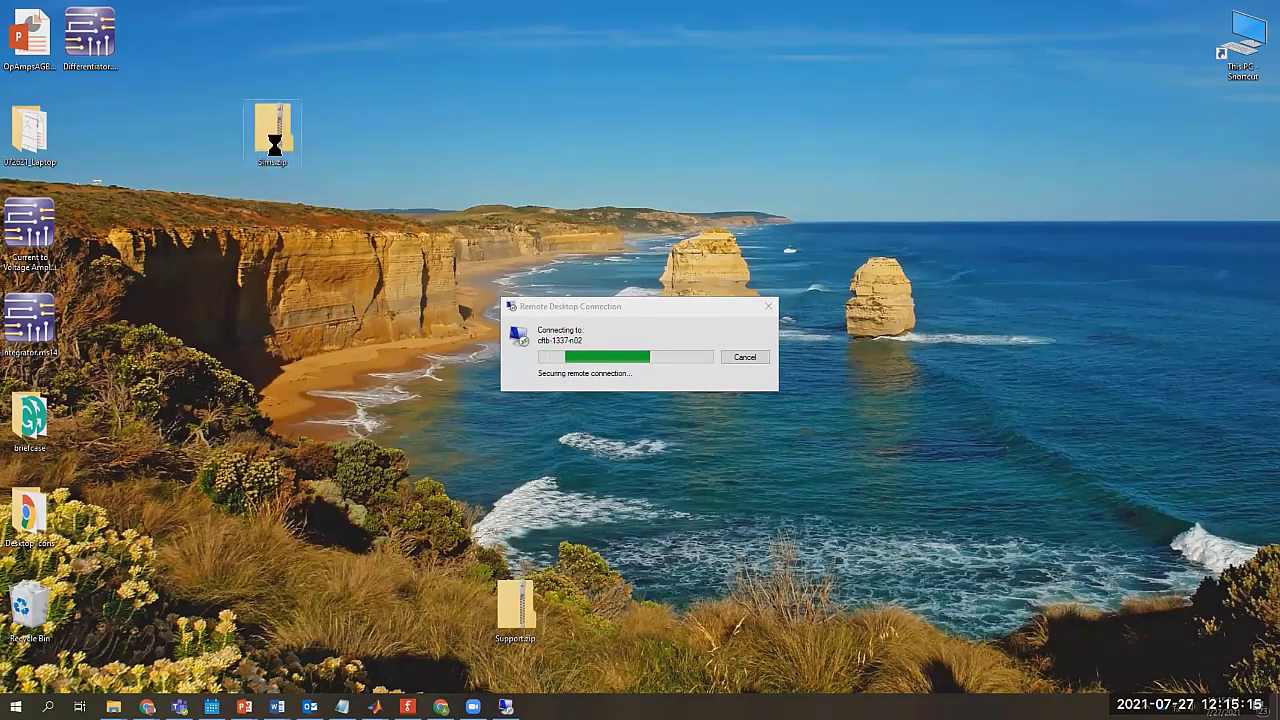
pyautogui.rightClick(272, 146)
pyautogui.click(246, 205)
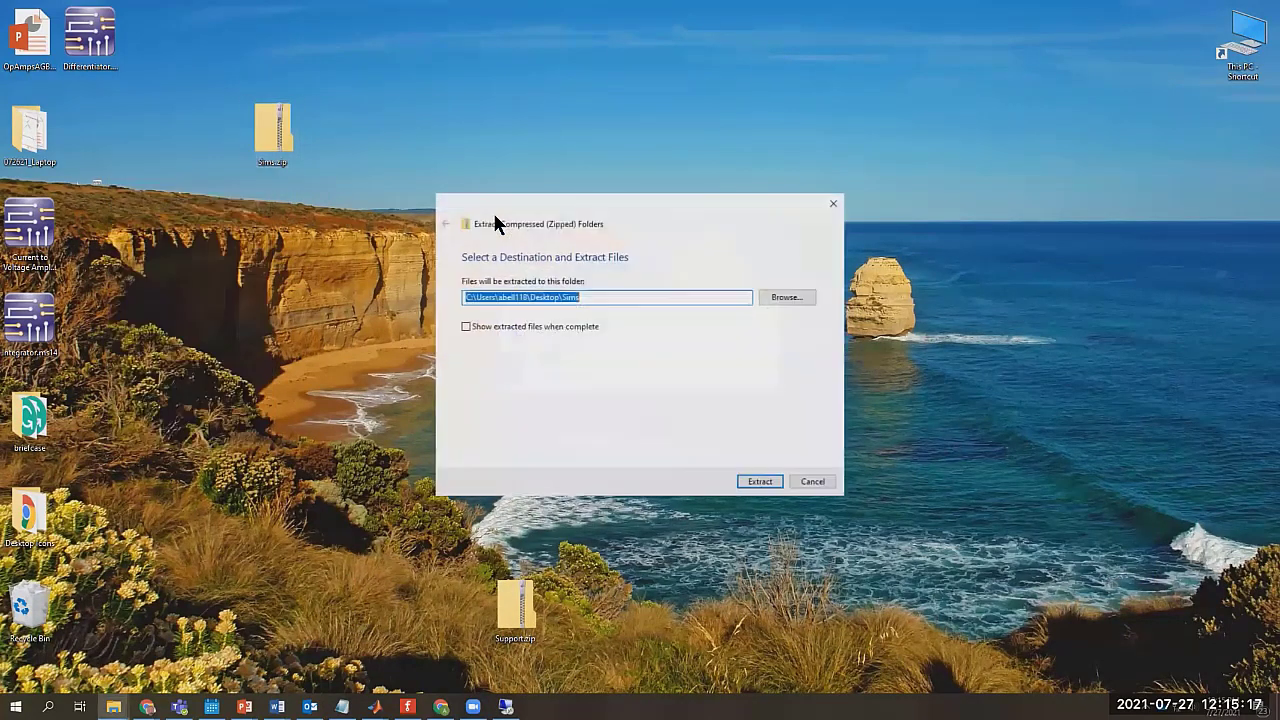
pyautogui.click(761, 482)
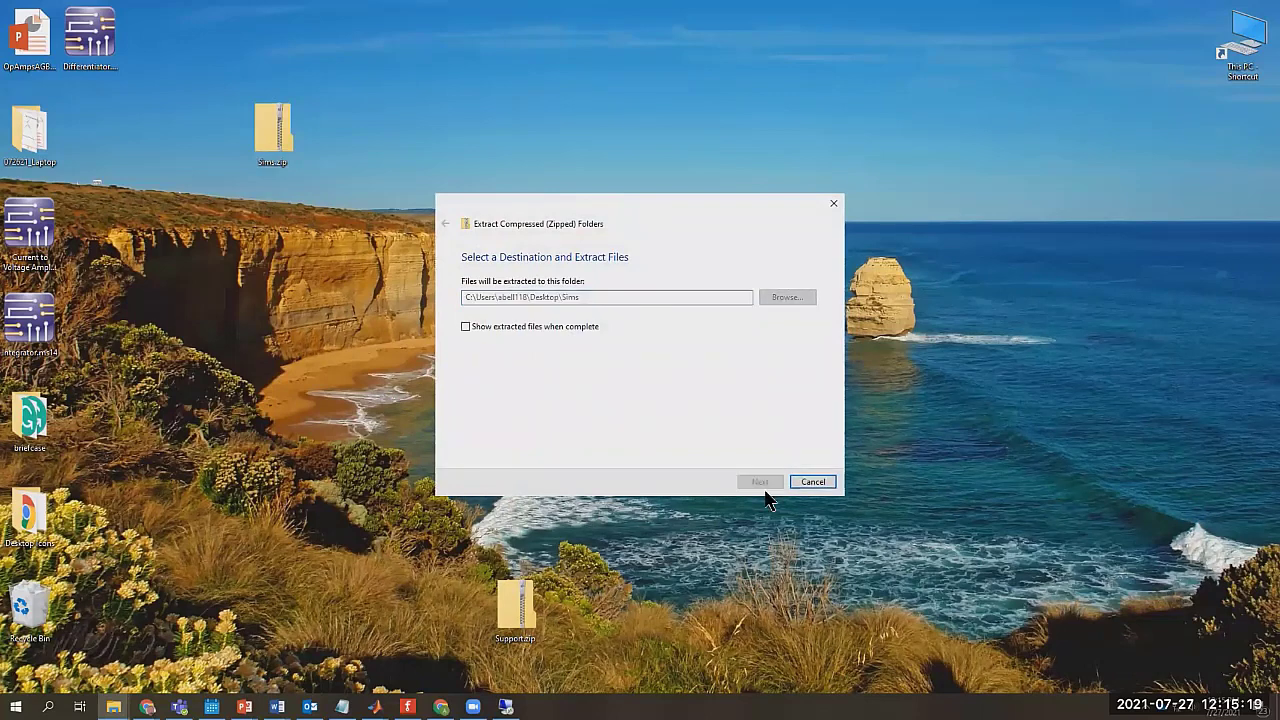
# - Open the extracted Sims folder and browse through its inner Sims folder to the "additional" subfolder
pyautogui.doubleClick(88, 135)
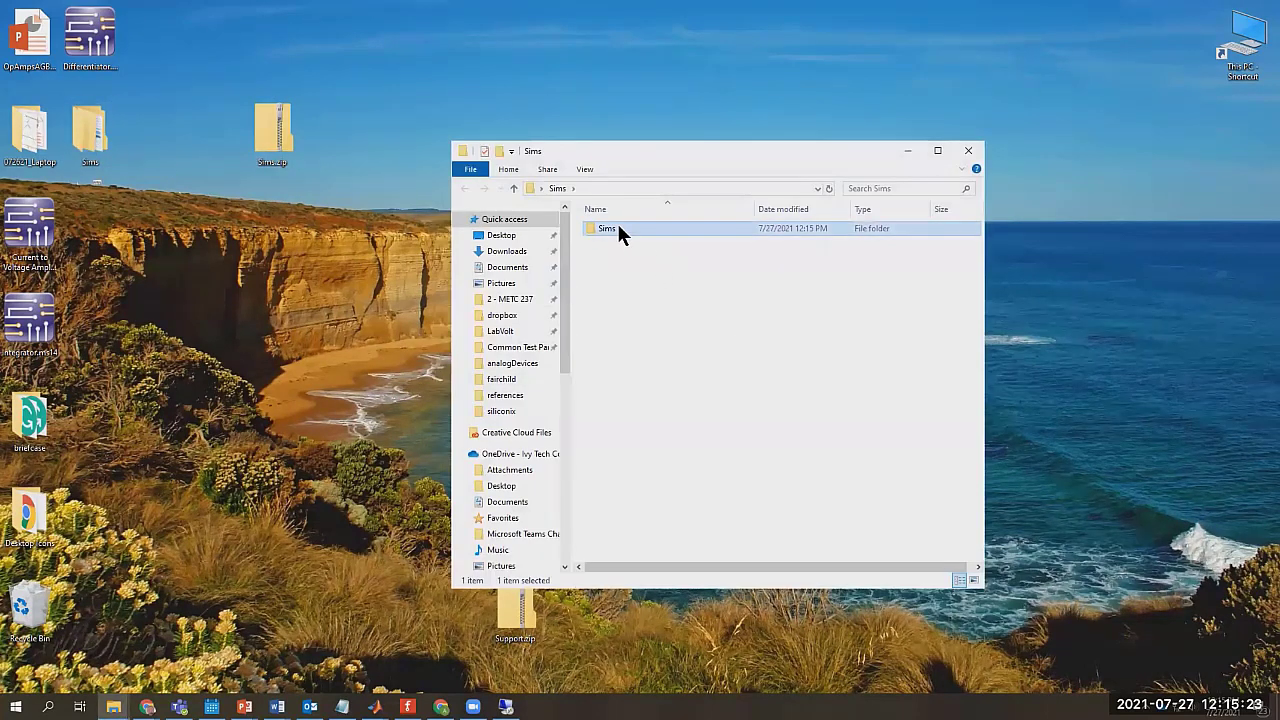
pyautogui.doubleClick(616, 228)
pyautogui.doubleClick(679, 232)
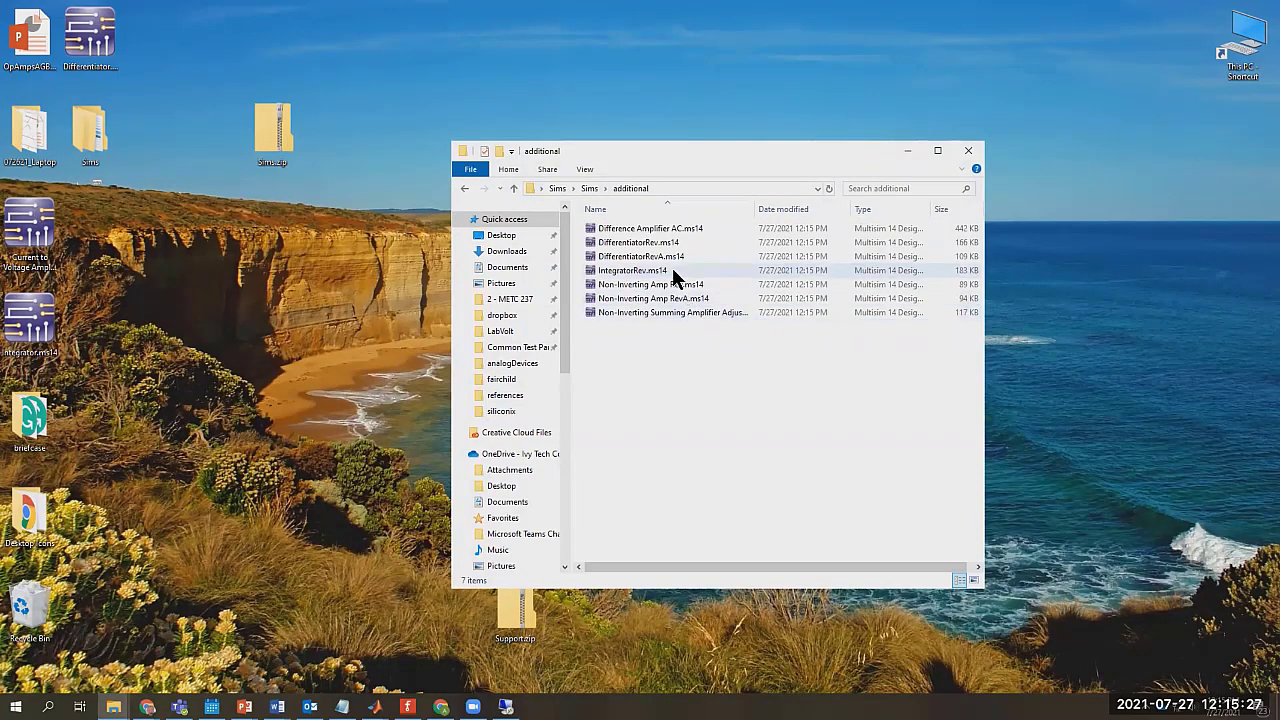
# - Open IntegratorRev.ms14 from the "additional" folder in Multisim and minimize the folder window
pyautogui.click(672, 270)
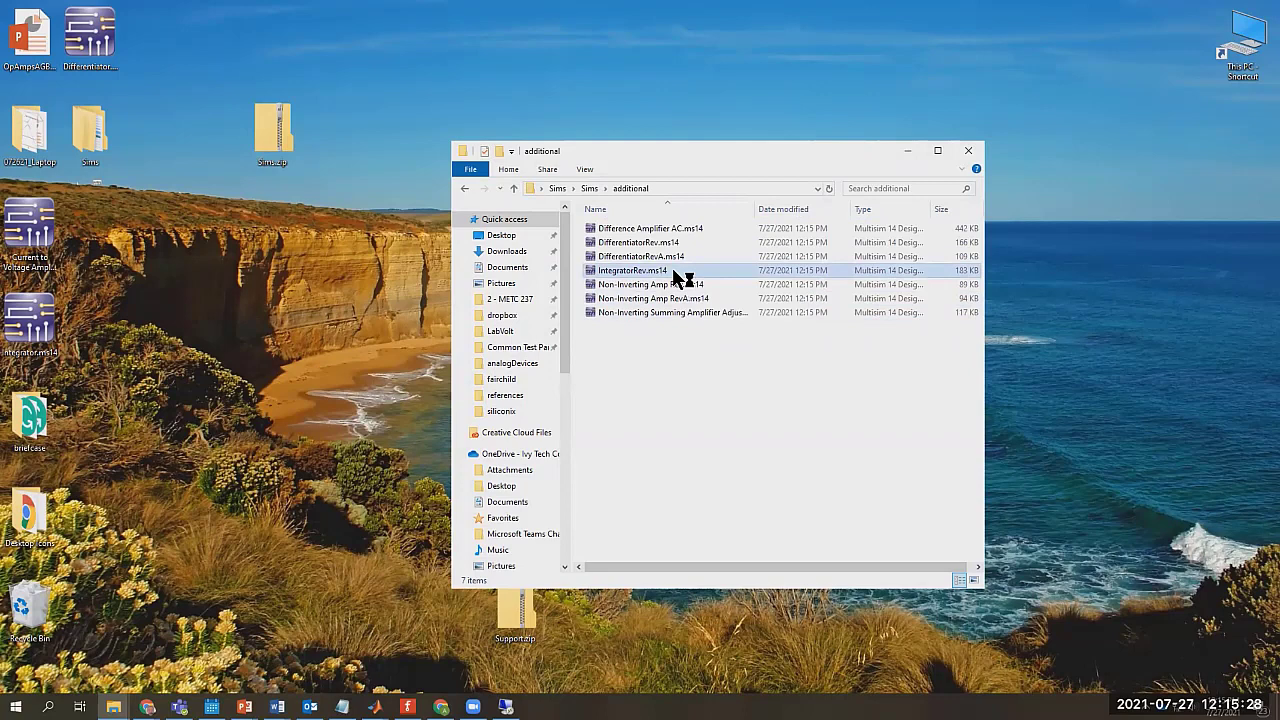
pyautogui.doubleClick(830, 275)
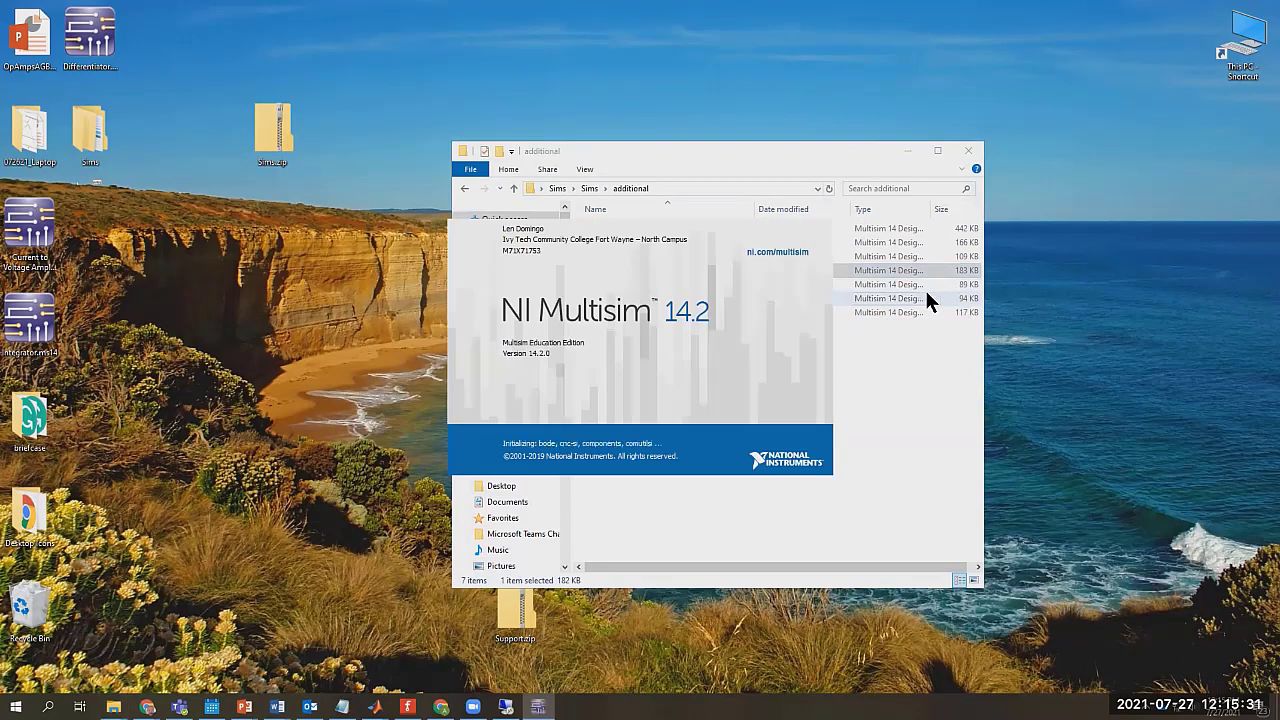
pyautogui.click(907, 151)
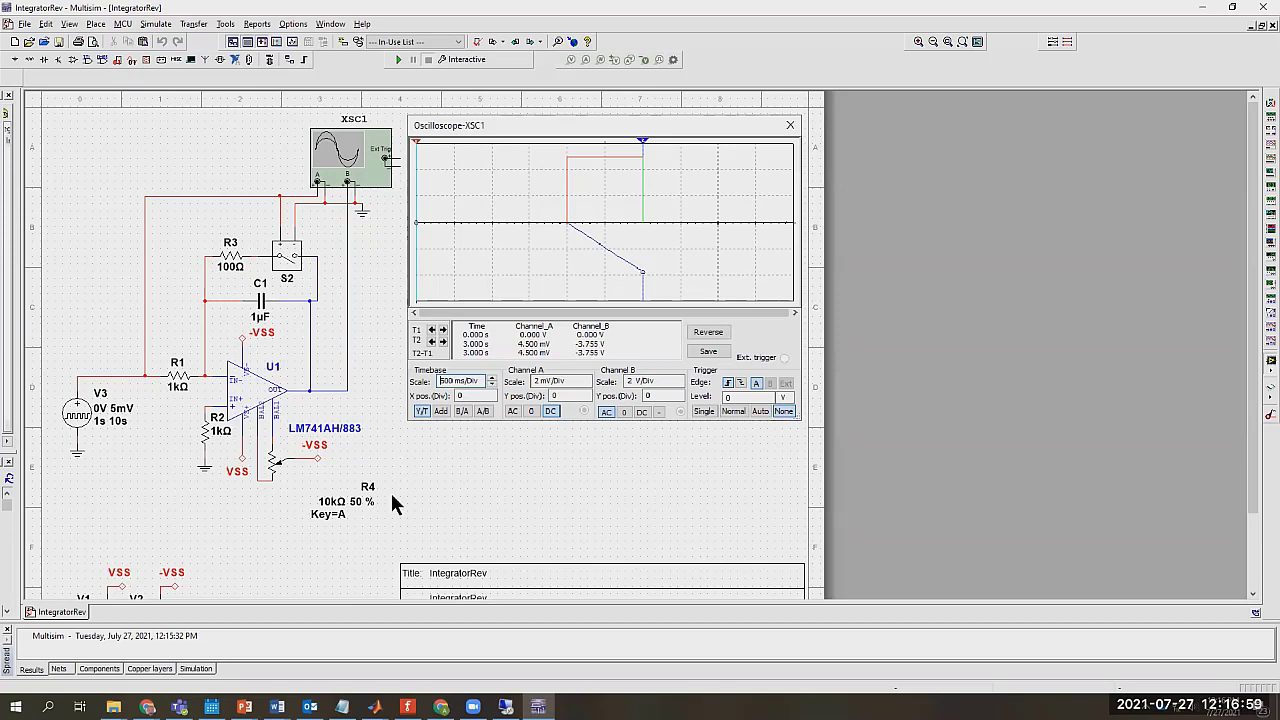
# - Run the IntegratorRev simulation, view its waveforms on oscilloscope XSC1, stop it, review the recorded input pulse and close the oscilloscope
pyautogui.click(398, 61)
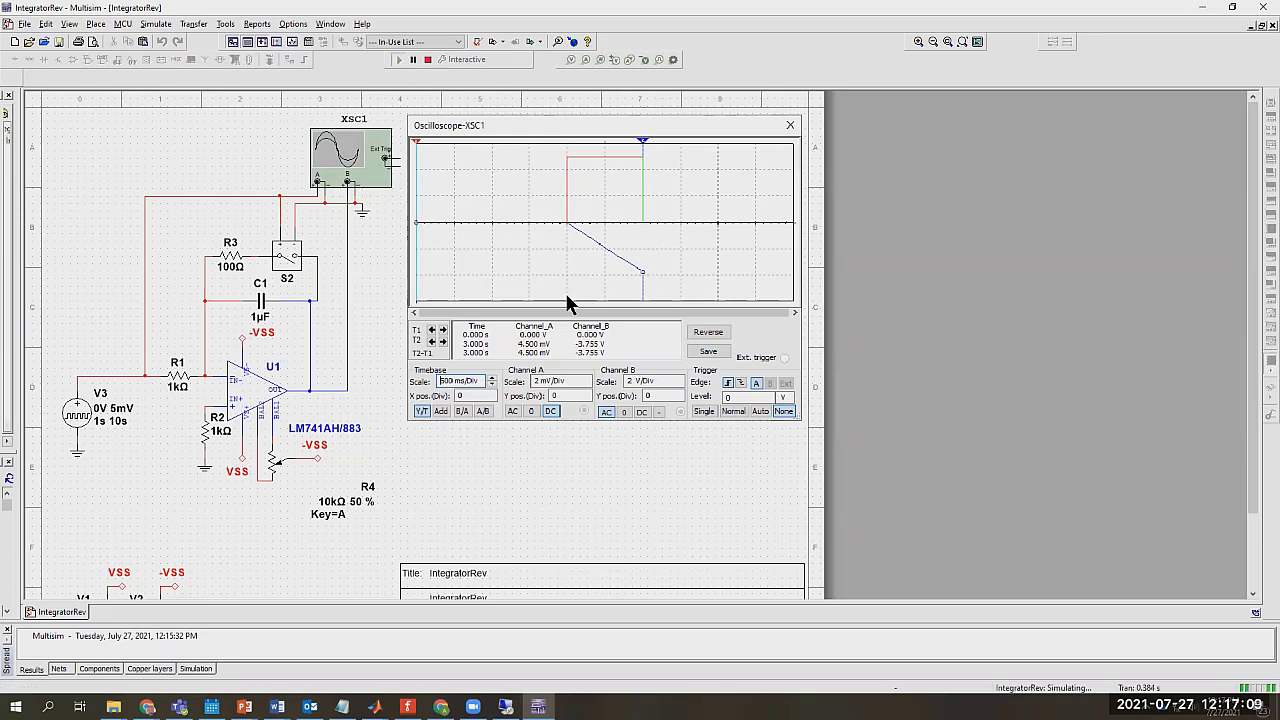
pyautogui.doubleClick(340, 162)
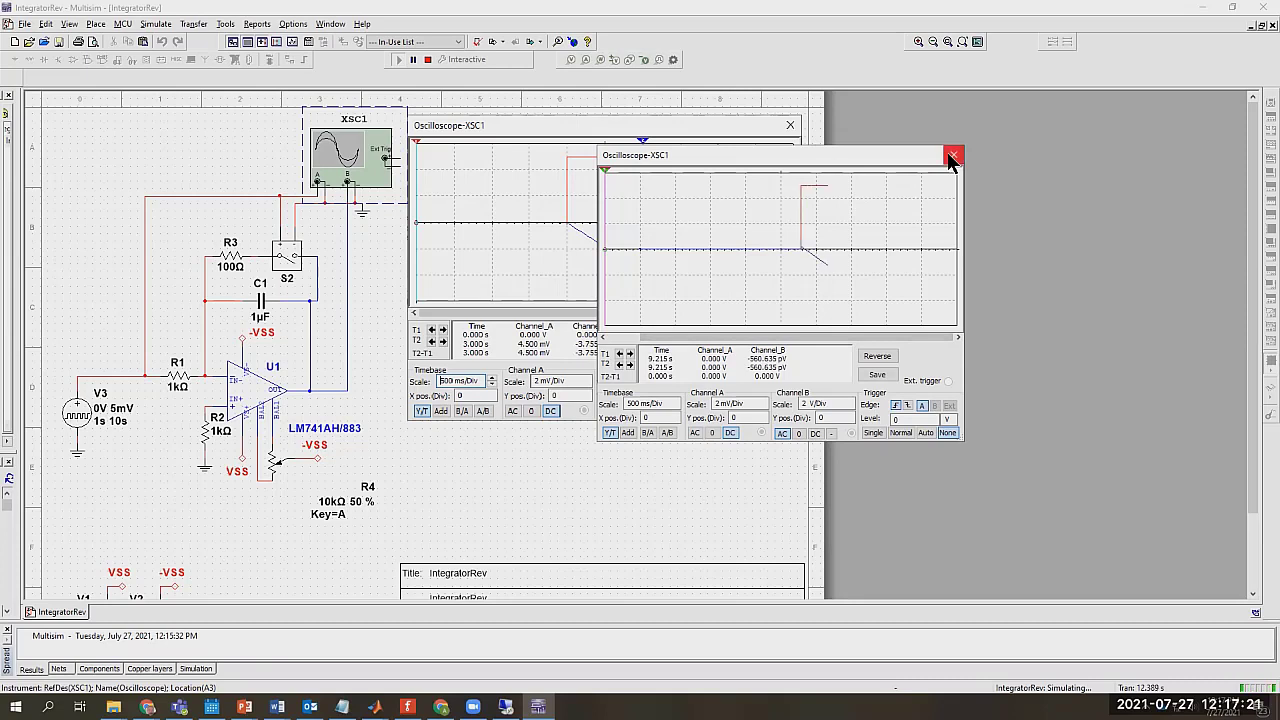
pyautogui.click(428, 62)
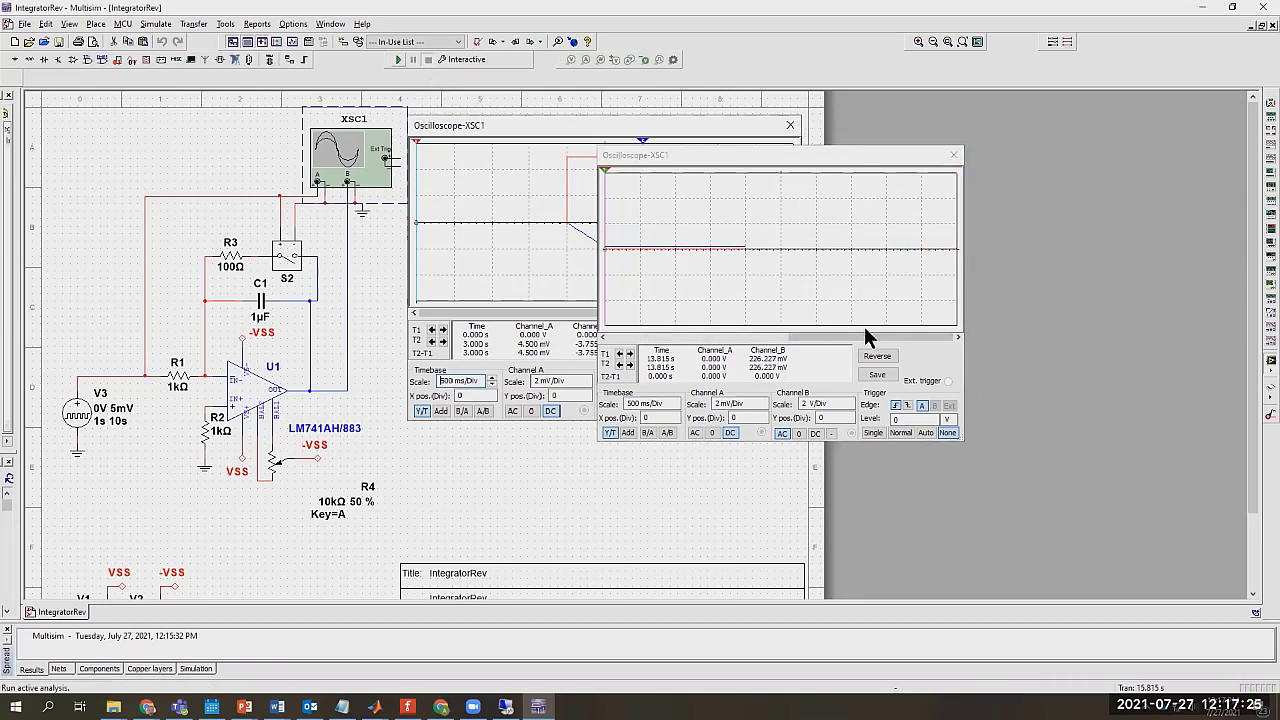
pyautogui.moveTo(871, 340)
pyautogui.mouseDown()
pyautogui.moveTo(808, 340)
pyautogui.moveTo(875, 337)
pyautogui.mouseUp()
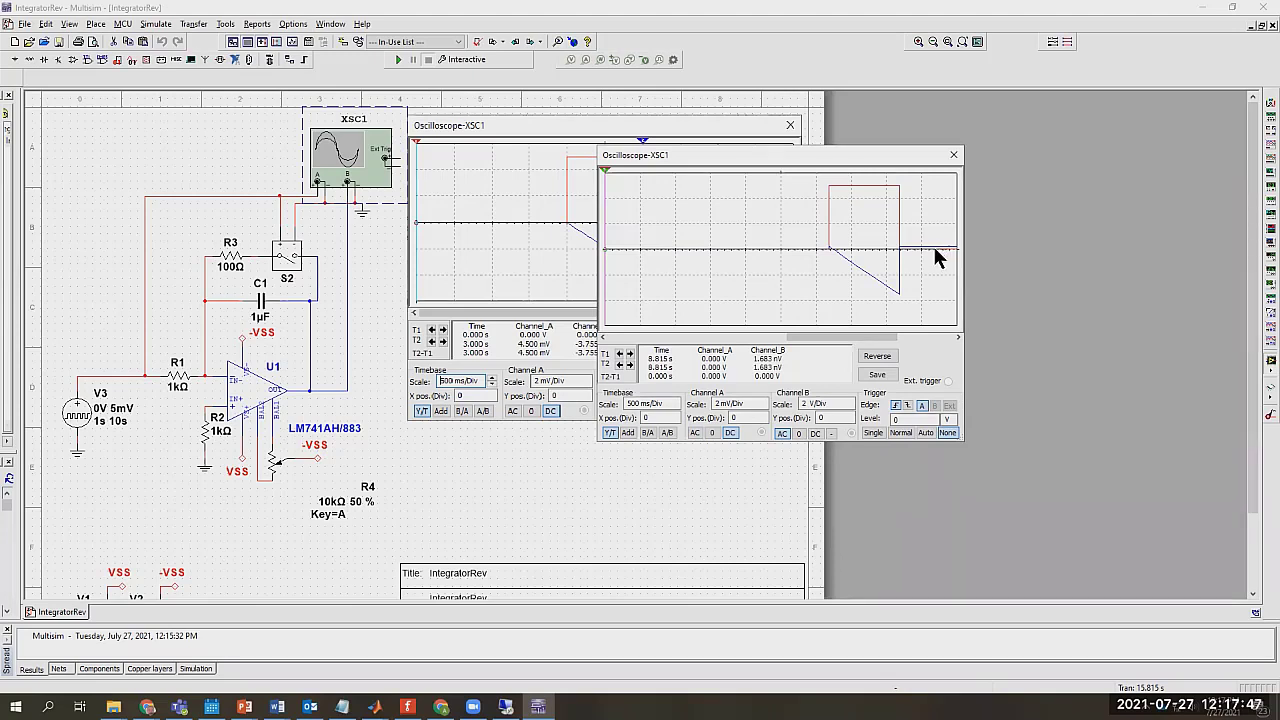
pyautogui.click(953, 154)
# - Rerun the IntegratorRev simulation with oscilloscope XSC1 open, set potentiometer R4 to 55 %, close the oscilloscope and stop the simulation
pyautogui.moveTo(365, 490)
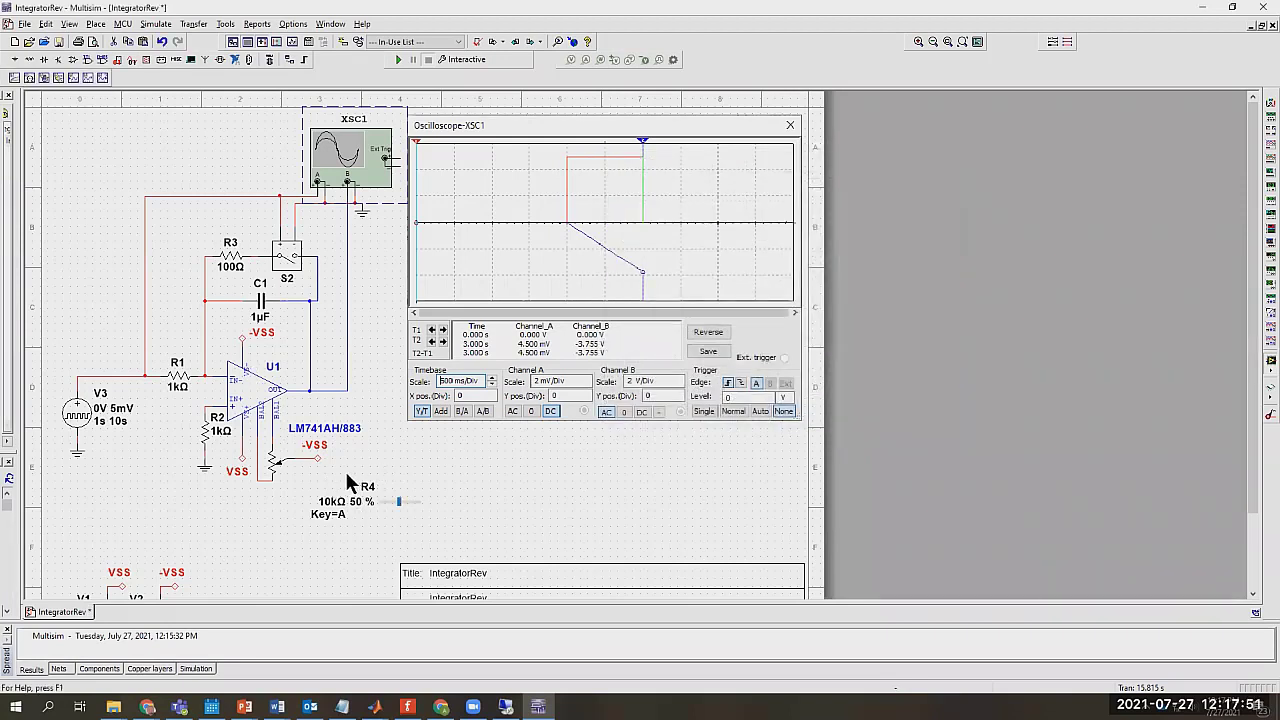
pyautogui.click(398, 59)
pyautogui.doubleClick(347, 163)
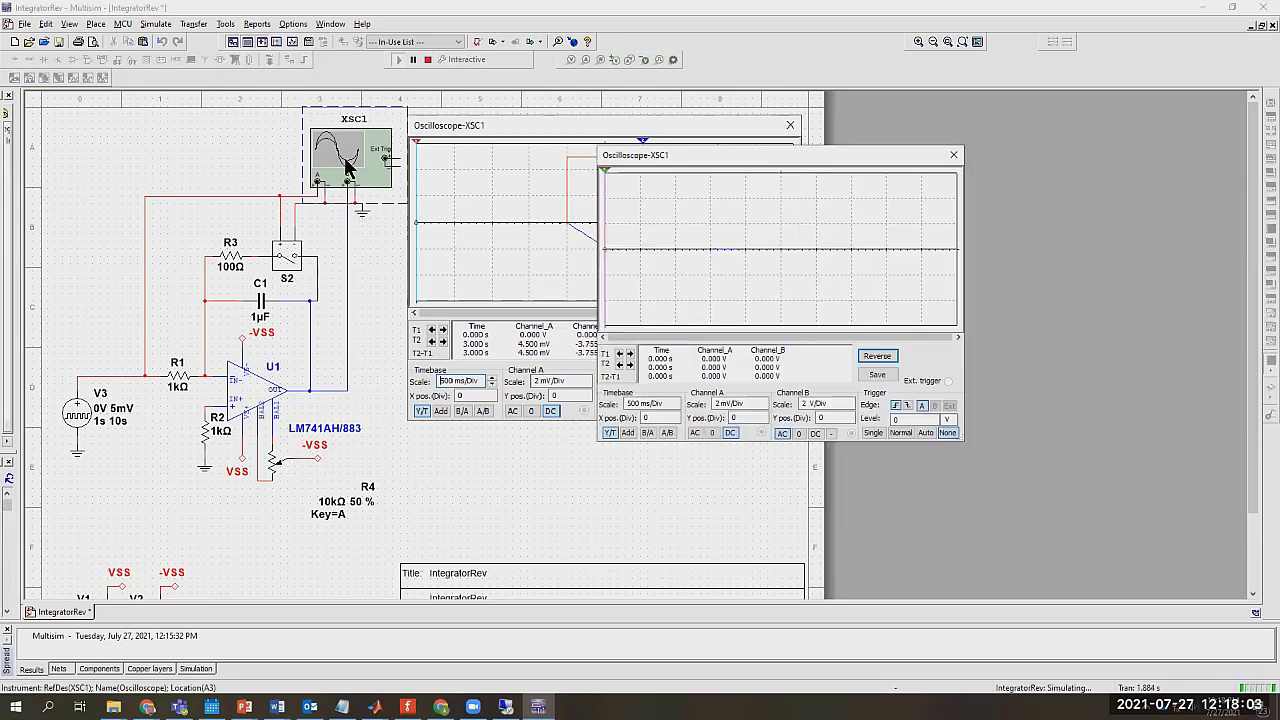
pyautogui.click(395, 508)
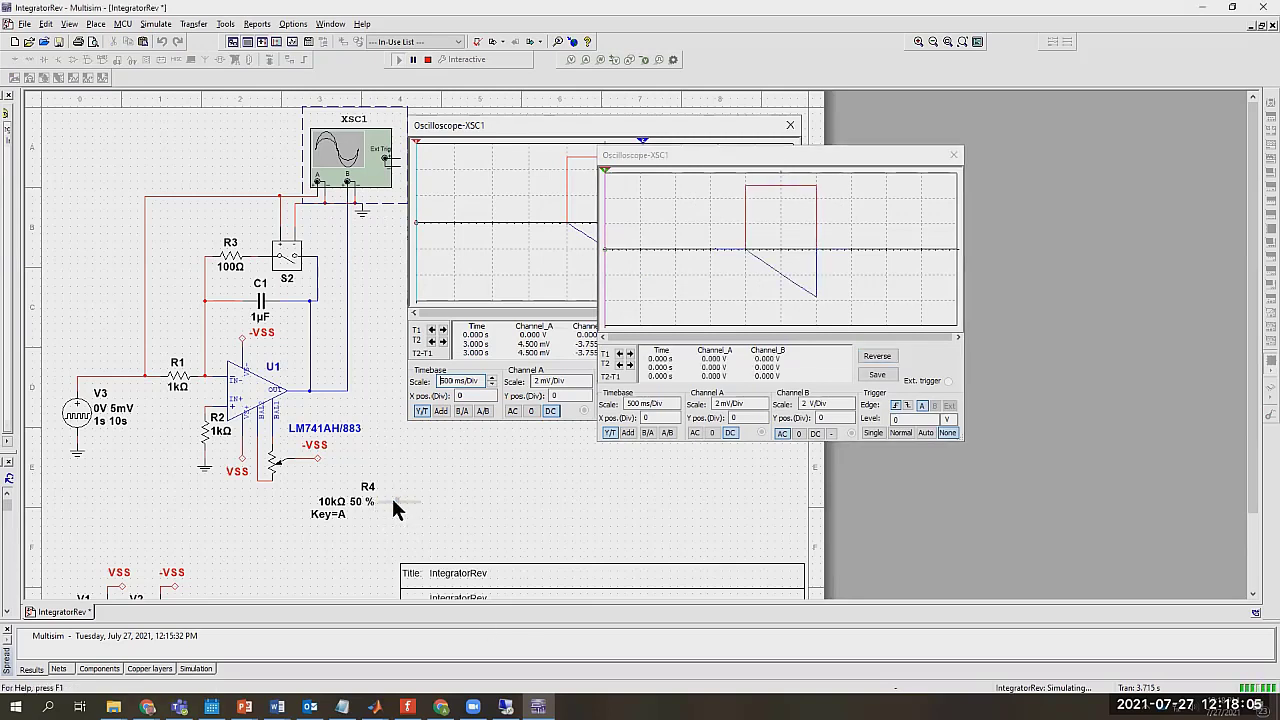
pyautogui.moveTo(395, 508)
pyautogui.mouseDown()
pyautogui.moveTo(386, 503)
pyautogui.moveTo(400, 509)
pyautogui.mouseUp()
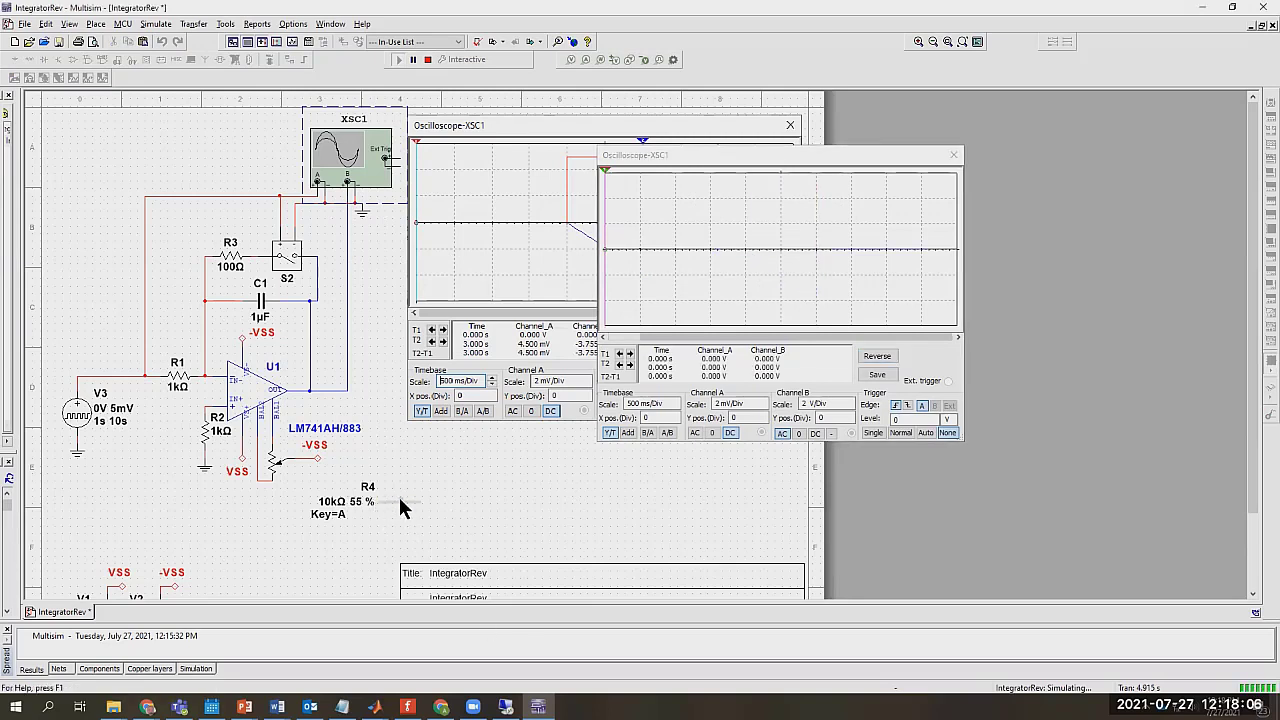
pyautogui.click(954, 157)
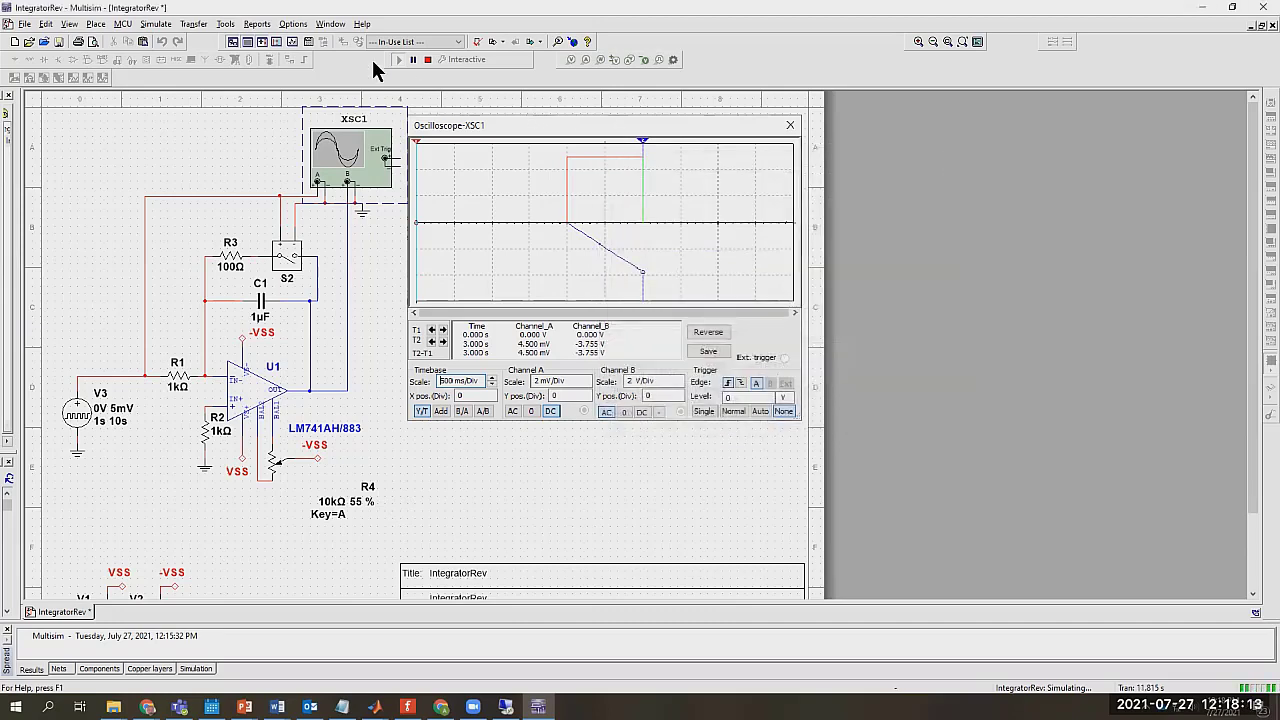
pyautogui.click(428, 59)
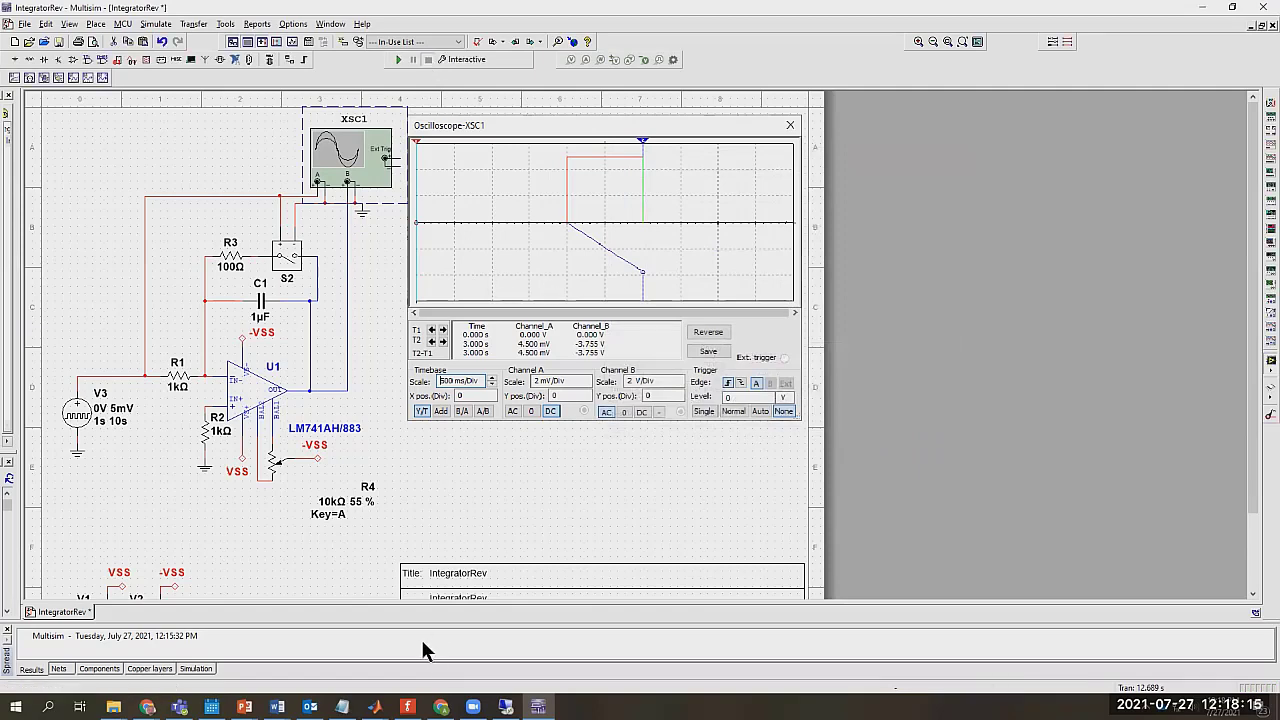
# - Return to the desktop, open Integrator.ms14 in Multisim and close its floating oscilloscope window
pyautogui.press('super+d')
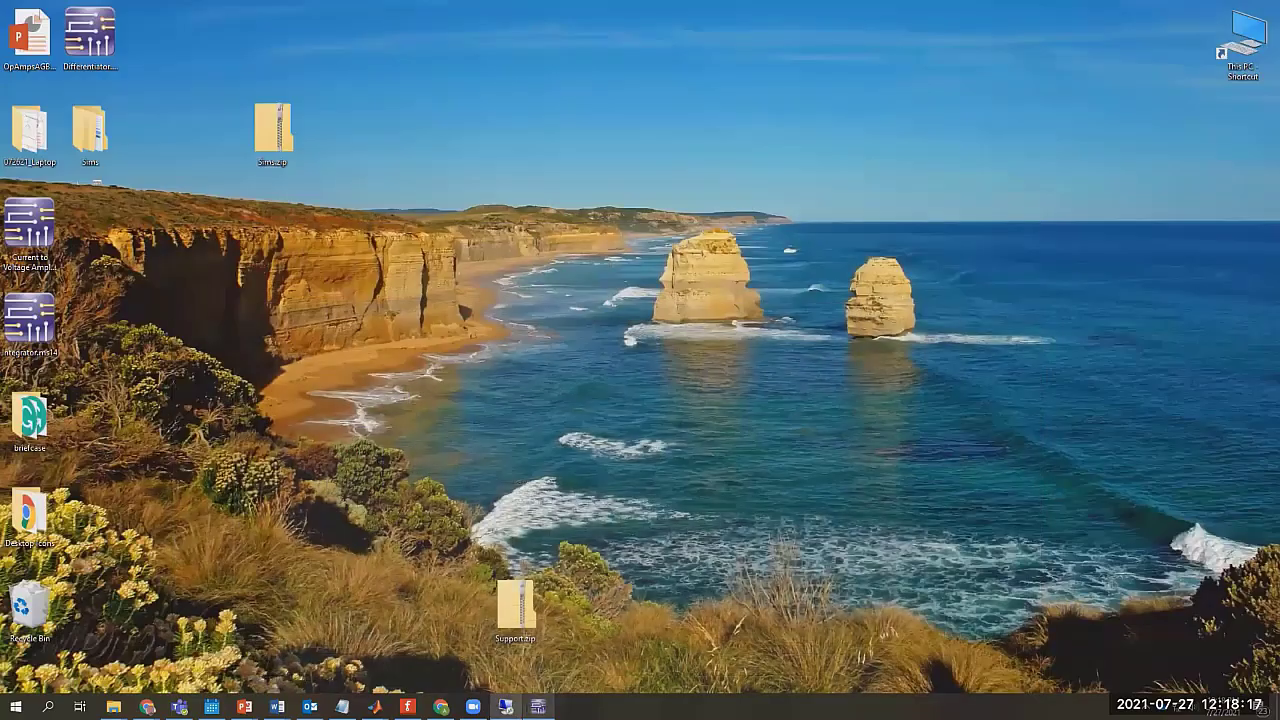
pyautogui.press('super+d')
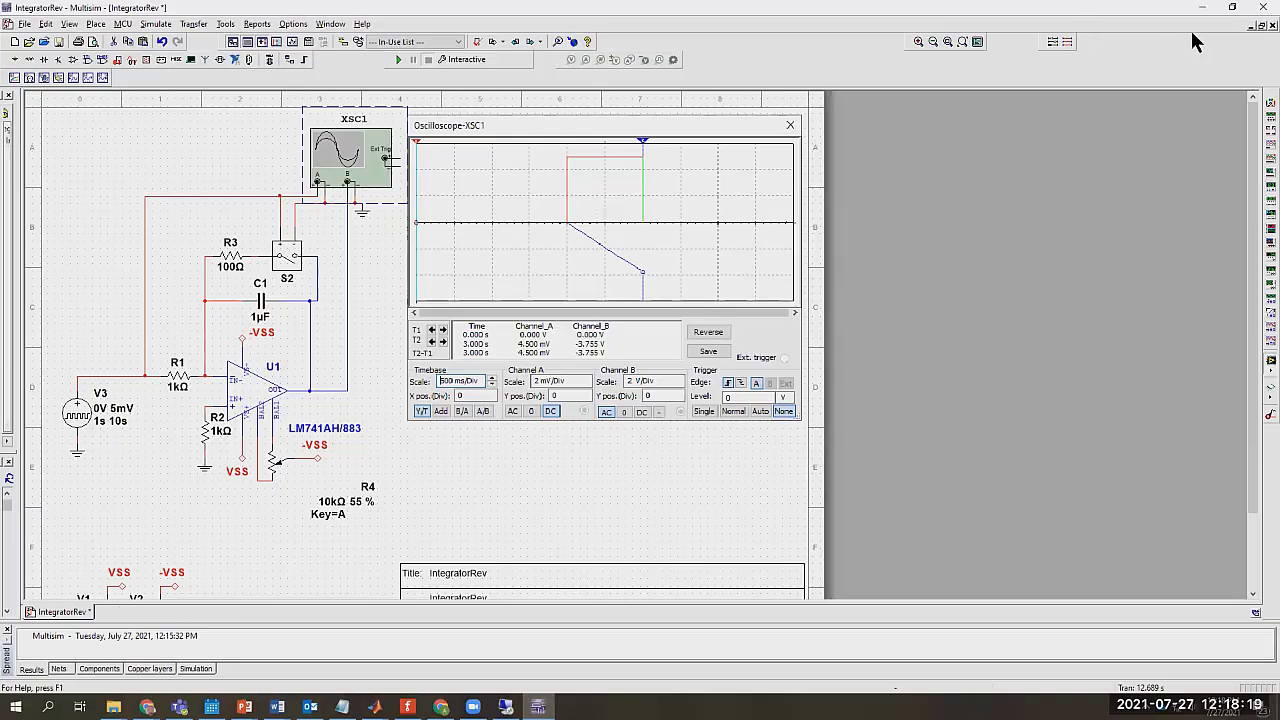
pyautogui.click(1201, 7)
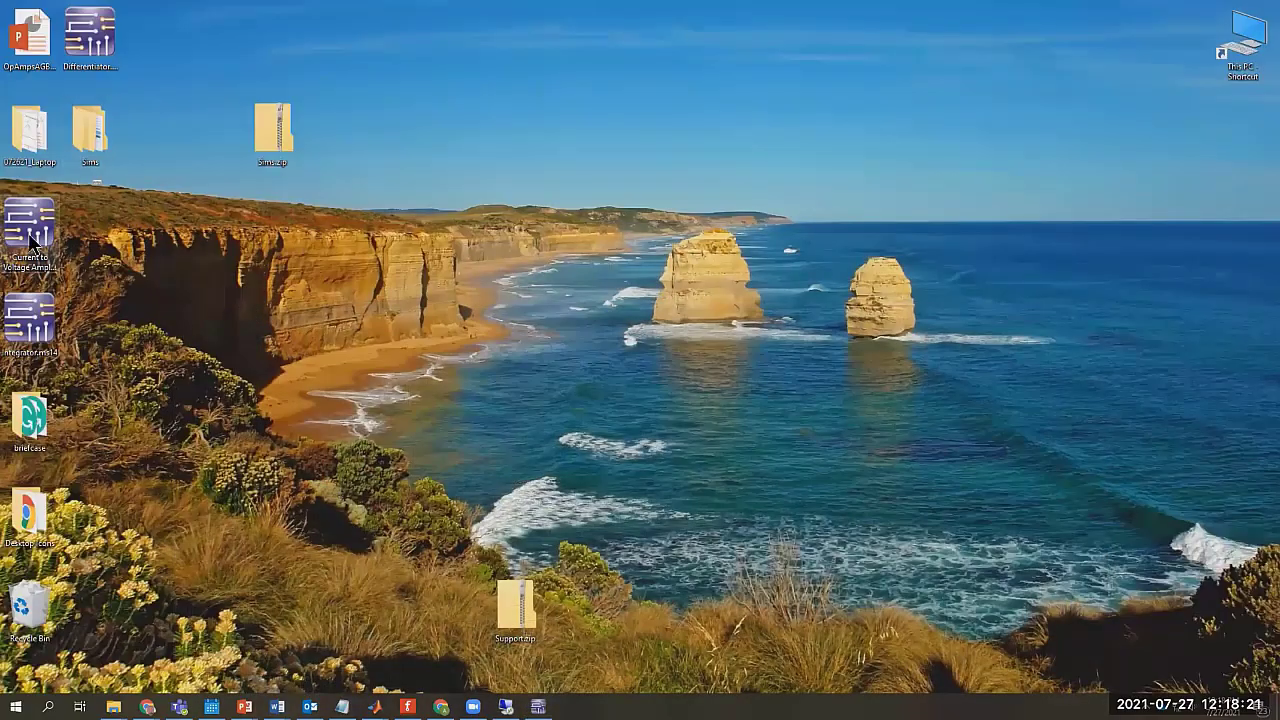
pyautogui.doubleClick(27, 318)
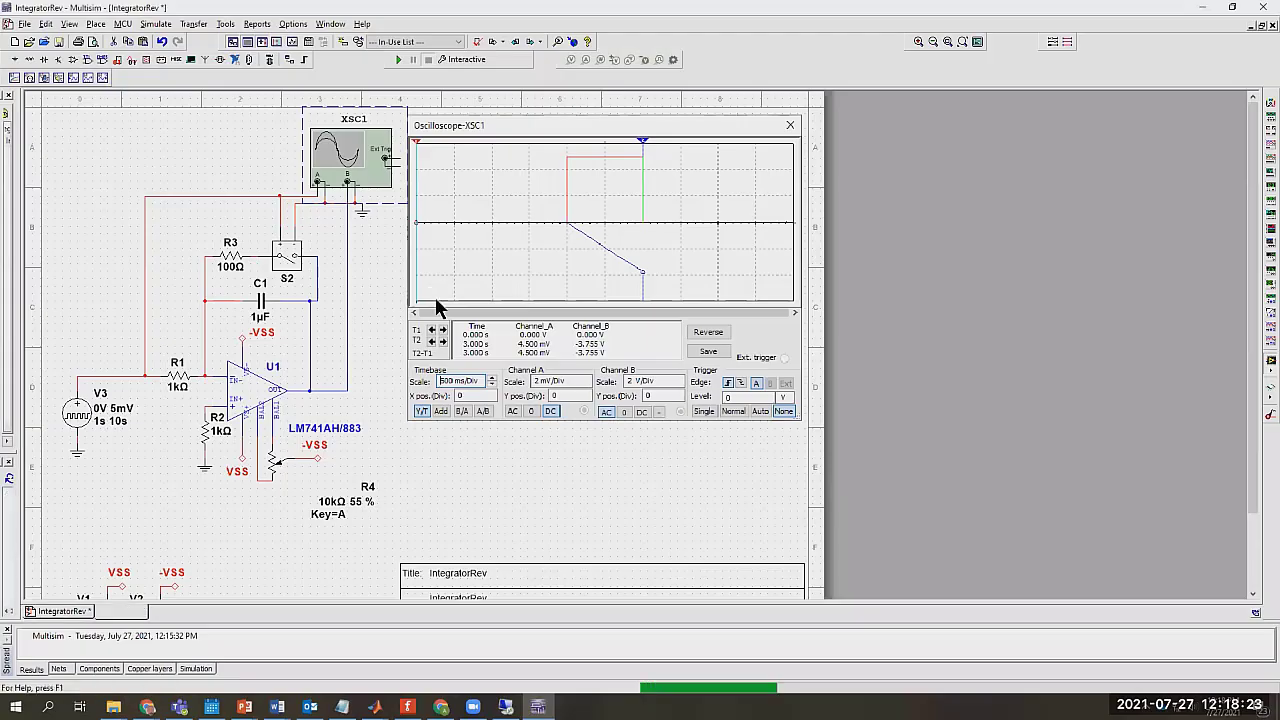
pyautogui.click(933, 161)
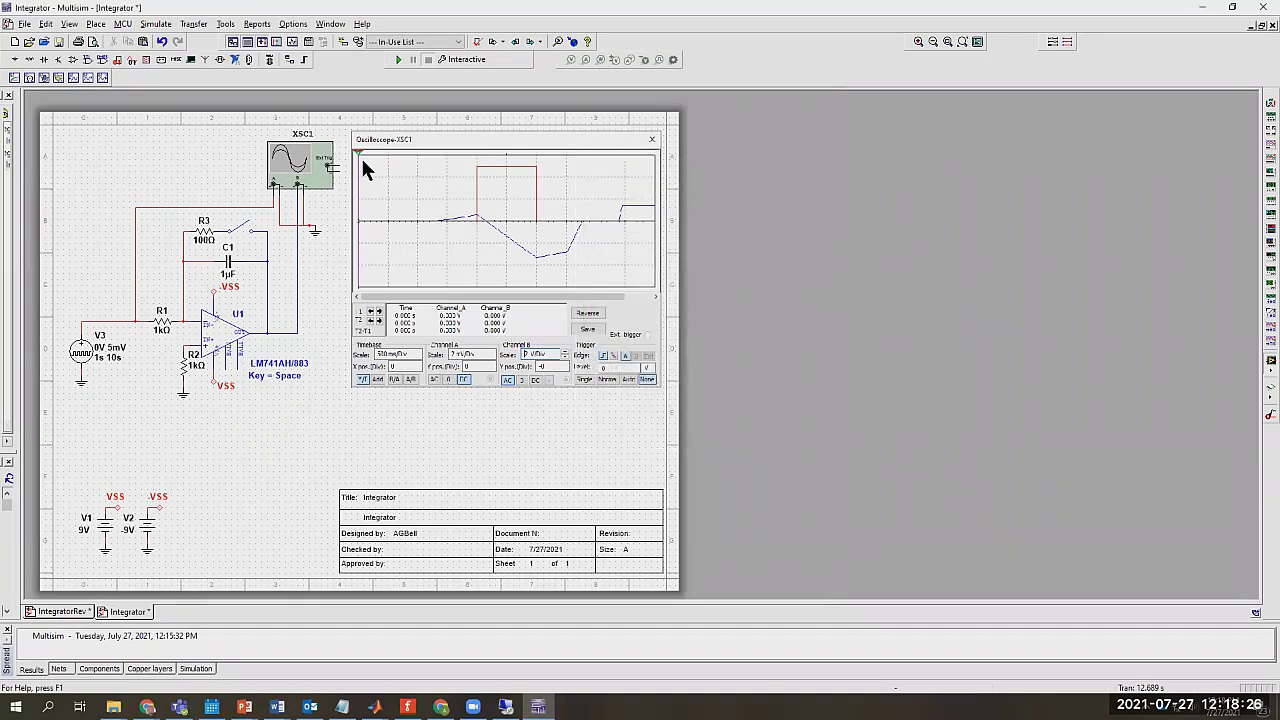
# - Run the Integrator simulation, open oscilloscope XSC1, stop the run and review the recorded pulse and output ramp
pyautogui.click(398, 59)
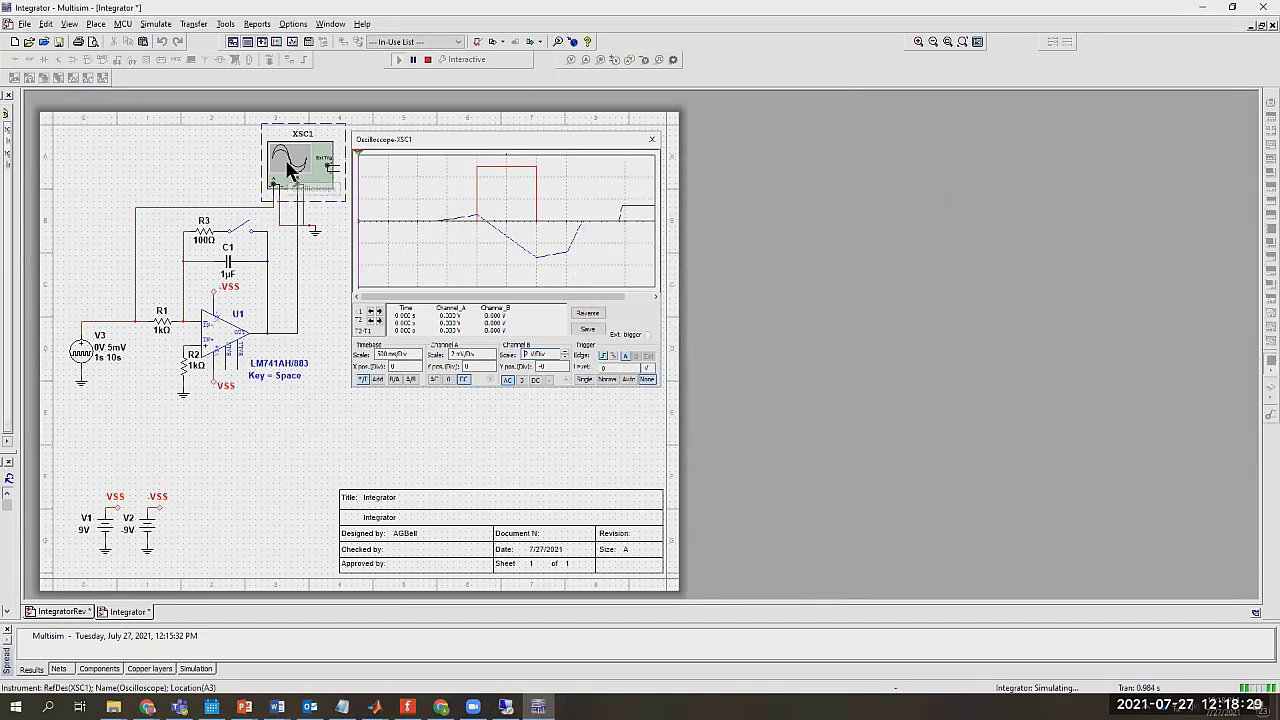
pyautogui.doubleClick(289, 170)
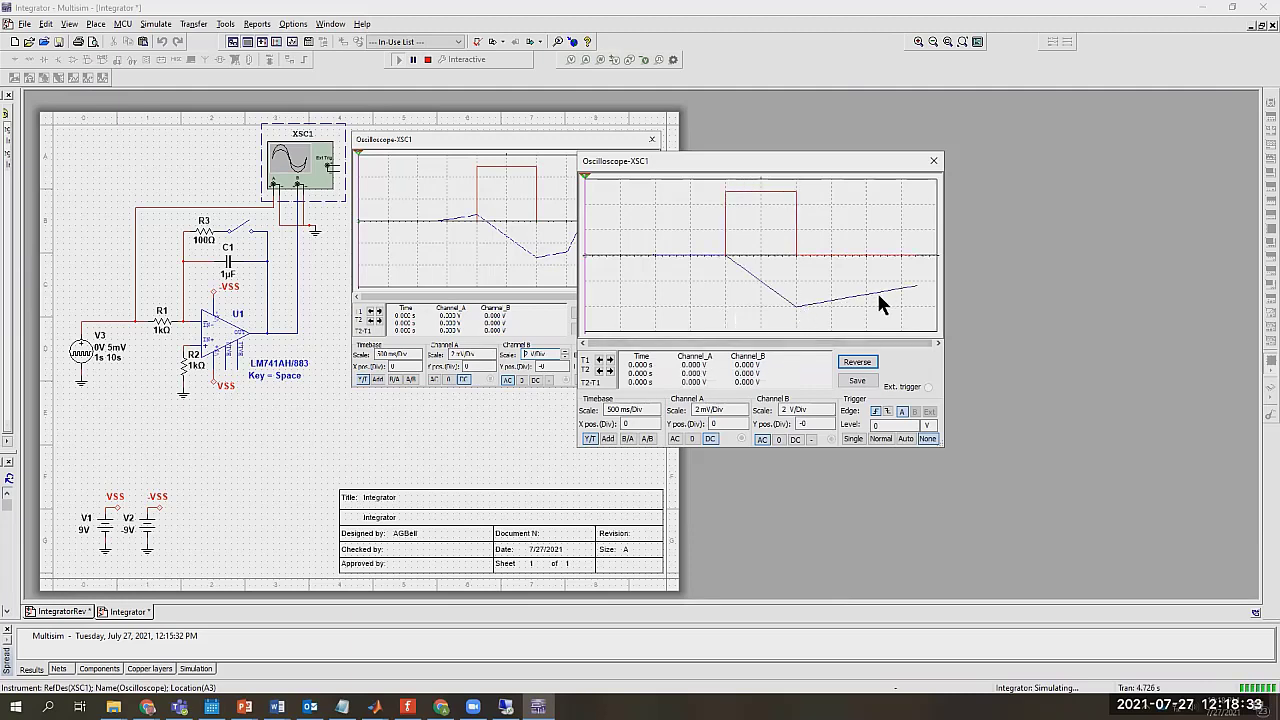
pyautogui.click(445, 88)
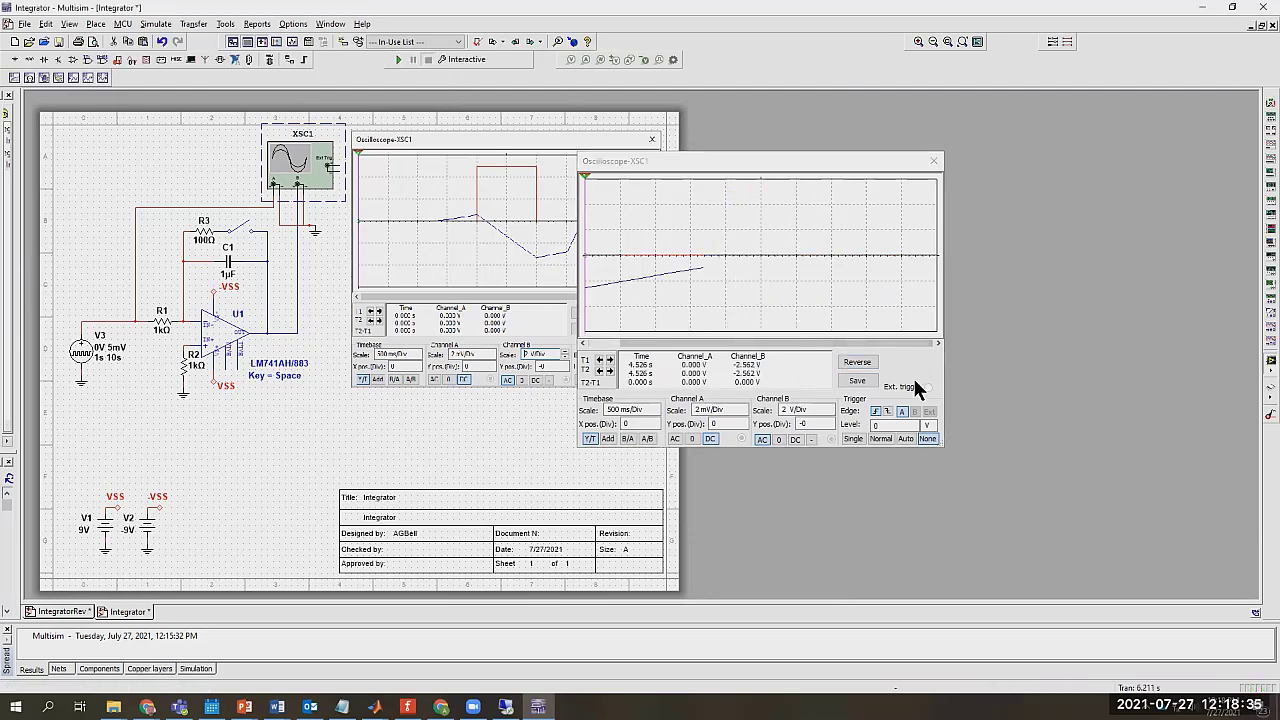
pyautogui.moveTo(896, 344); pyautogui.dragTo(794, 335)
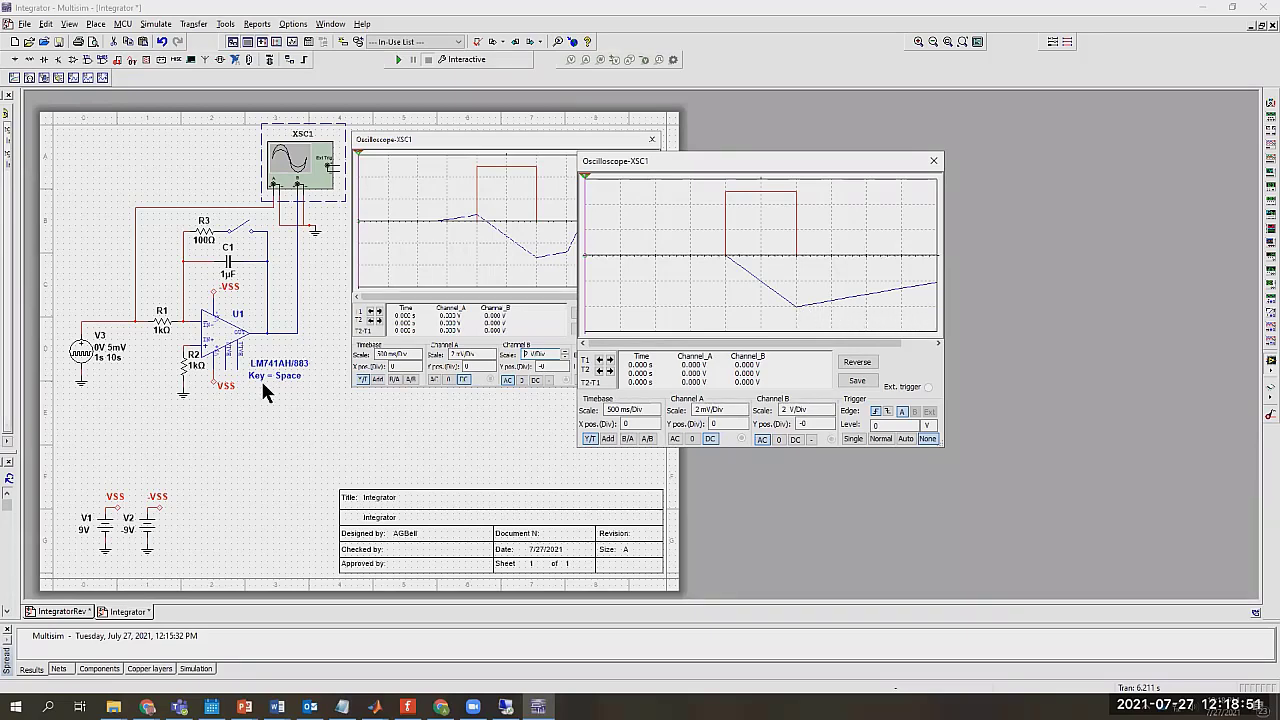
# - Close the switch in series with R3 in the feedback path around capacitor C1
pyautogui.click(298, 456)
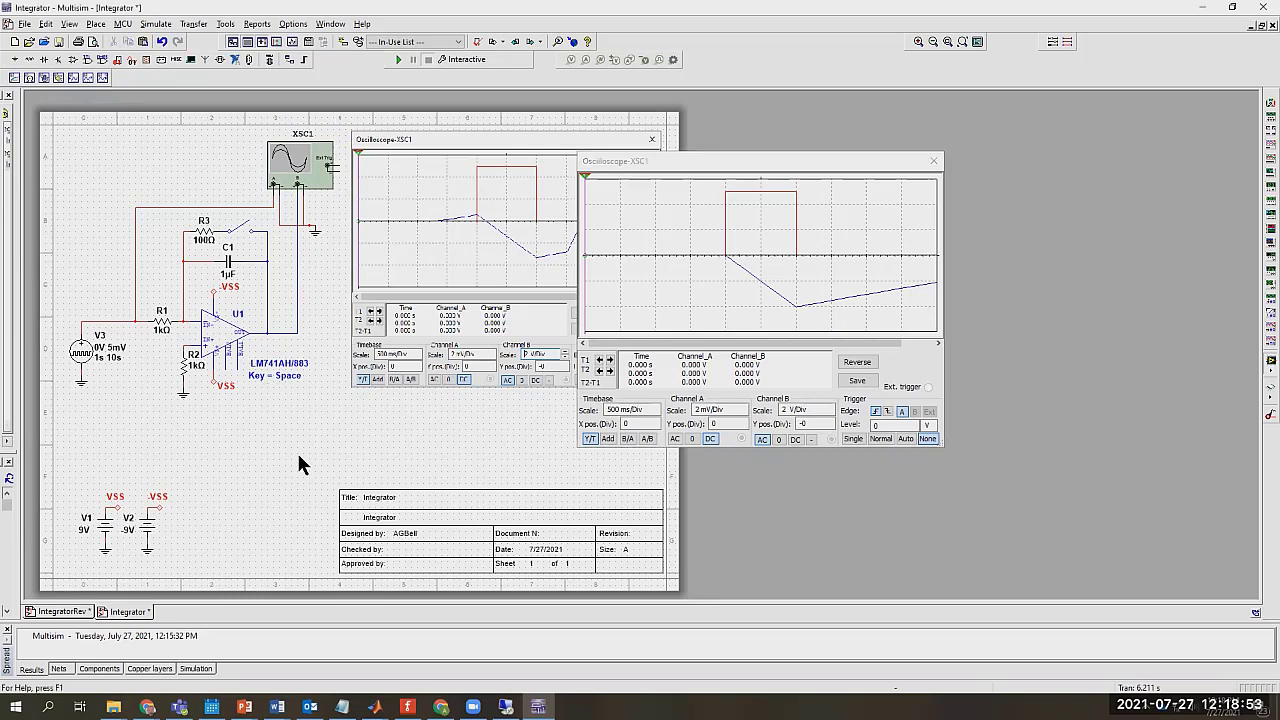
pyautogui.click(239, 225)
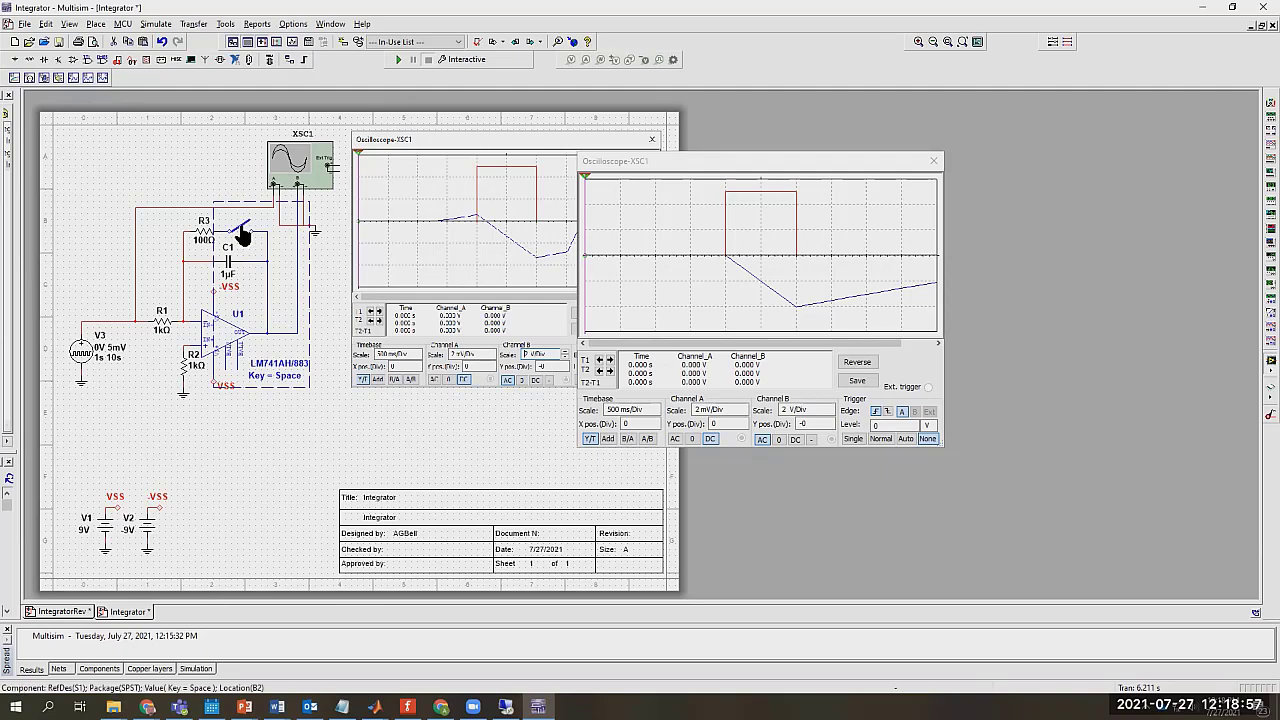
pyautogui.press('space')
pyautogui.click(301, 419)
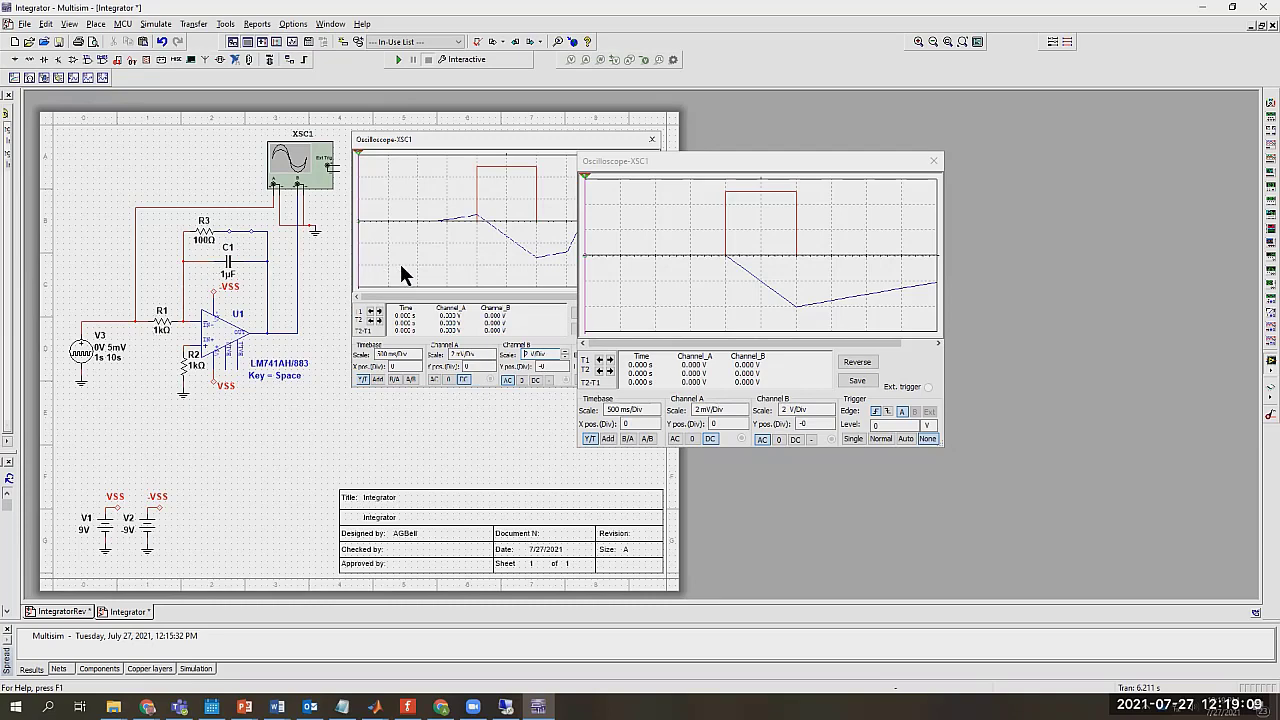
# - Run the Integrator simulation with the switch closed and set the oscilloscope's Channel B scale to 2 mV/Div
pyautogui.click(399, 61)
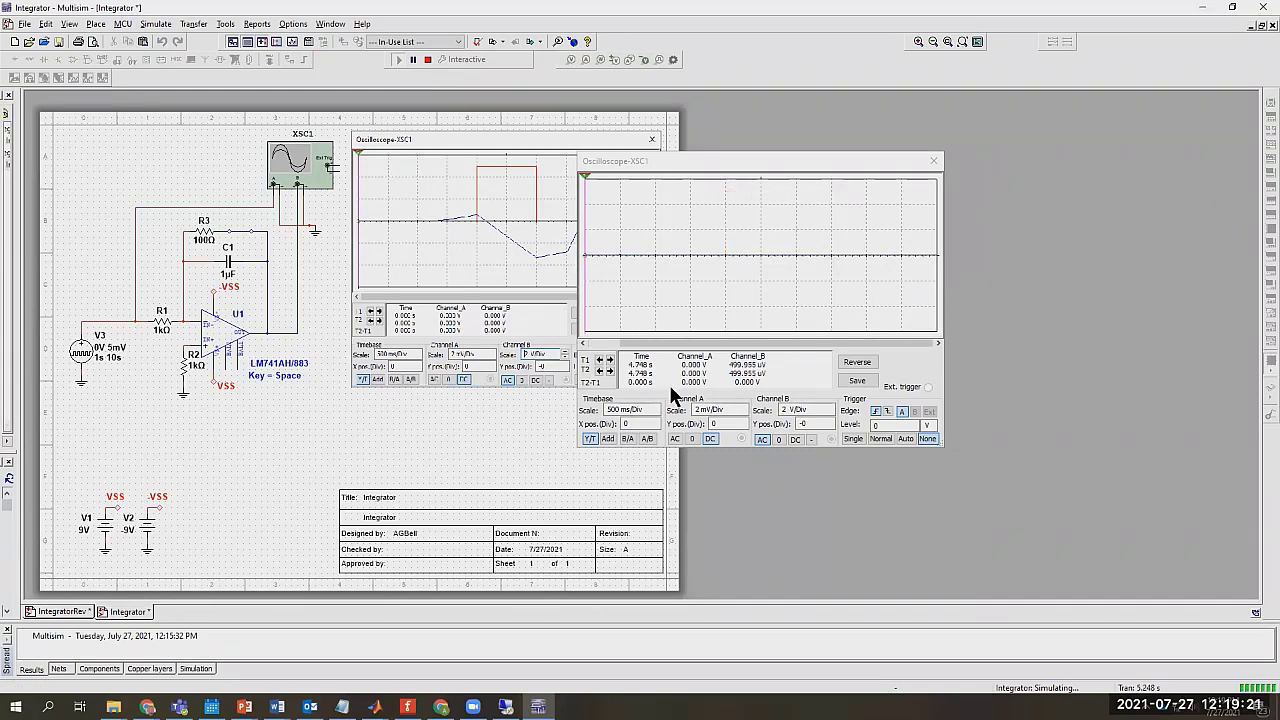
pyautogui.click(826, 413)
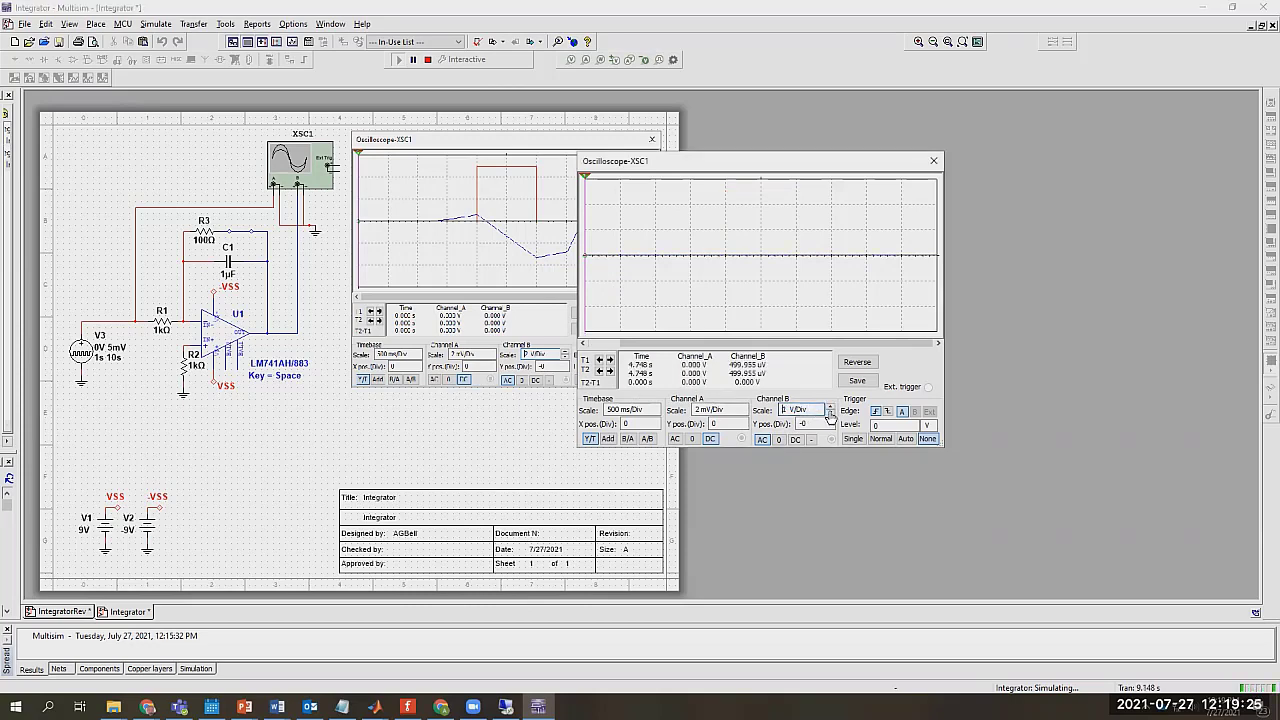
pyautogui.click(829, 414)
pyautogui.click(829, 414)
pyautogui.click(830, 415)
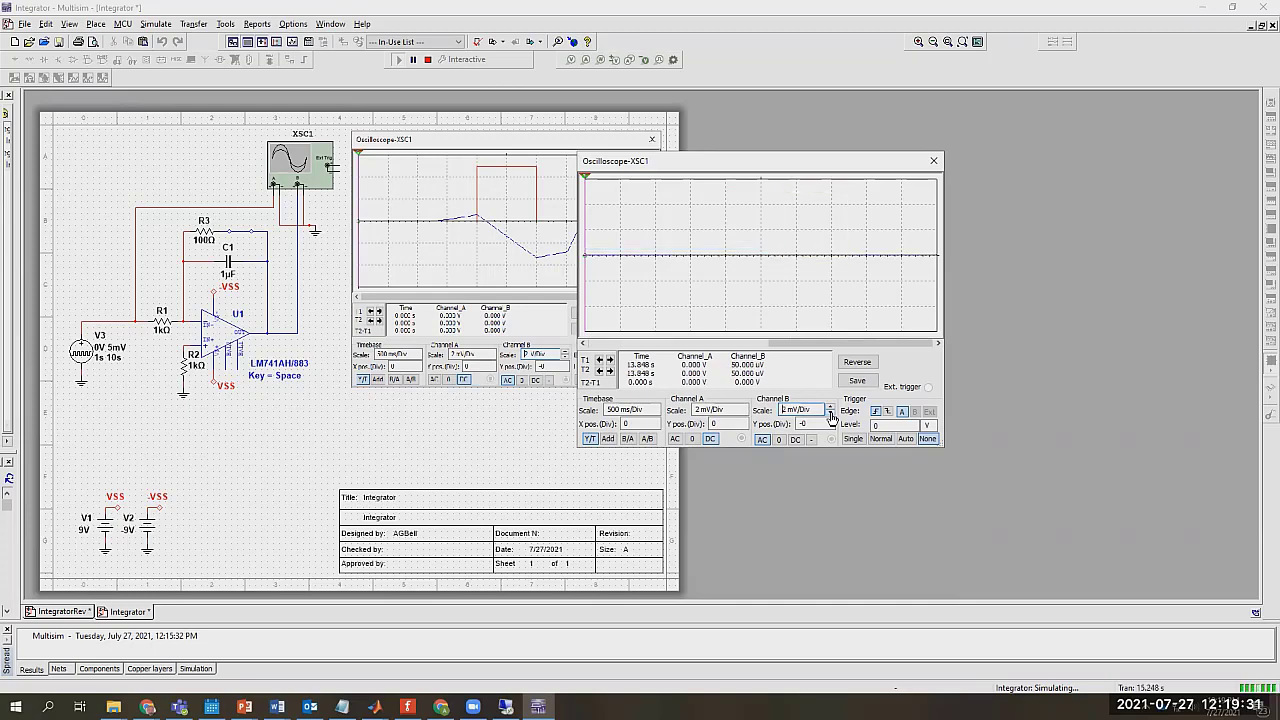
# - Stop the simulation, review the recorded trace, place the second cursor about 1.78 s after the first, and close the oscilloscope
pyautogui.moveTo(794, 343)
pyautogui.mouseDown()
pyautogui.moveTo(675, 355)
pyautogui.moveTo(792, 350)
pyautogui.mouseUp()
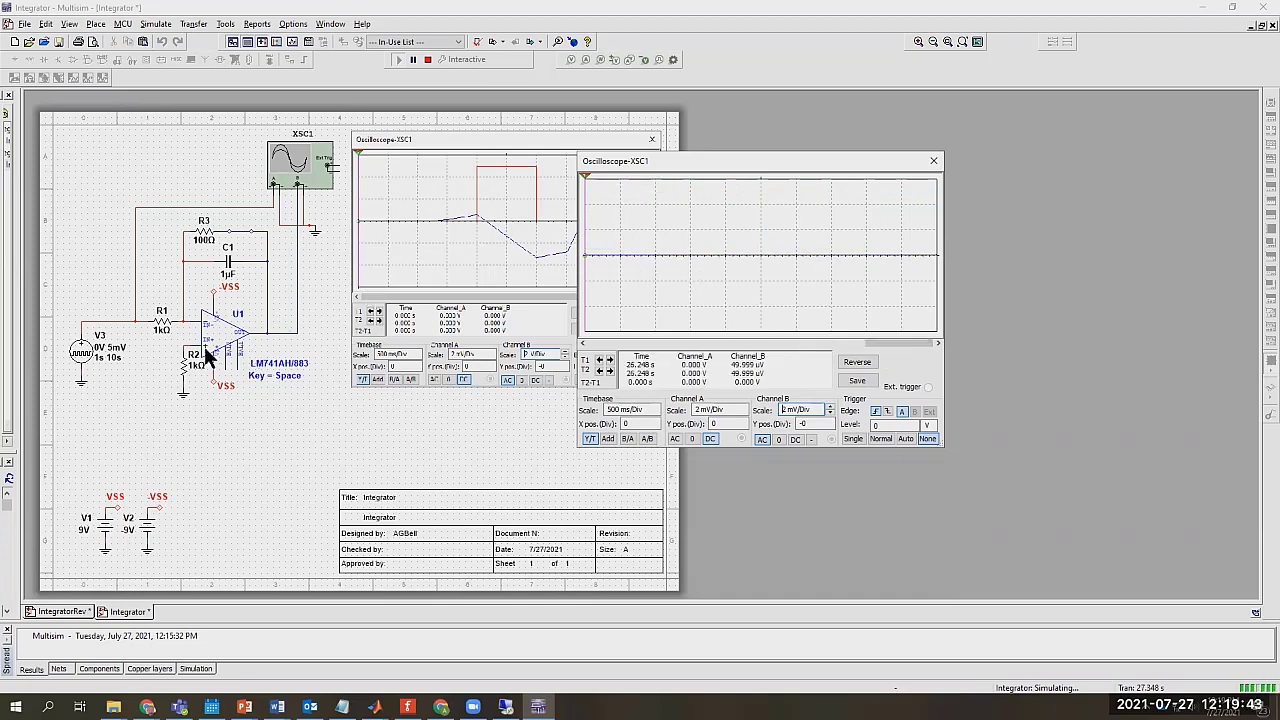
pyautogui.moveTo(932, 343); pyautogui.dragTo(834, 353)
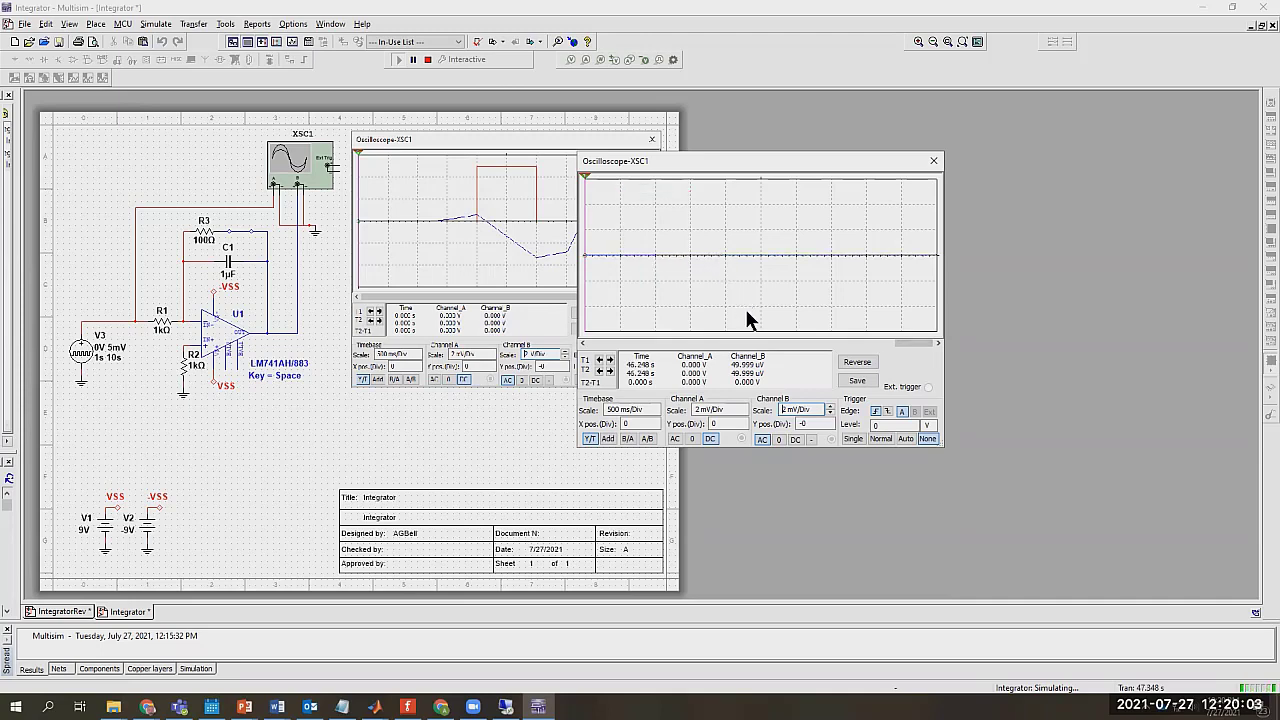
pyautogui.click(427, 59)
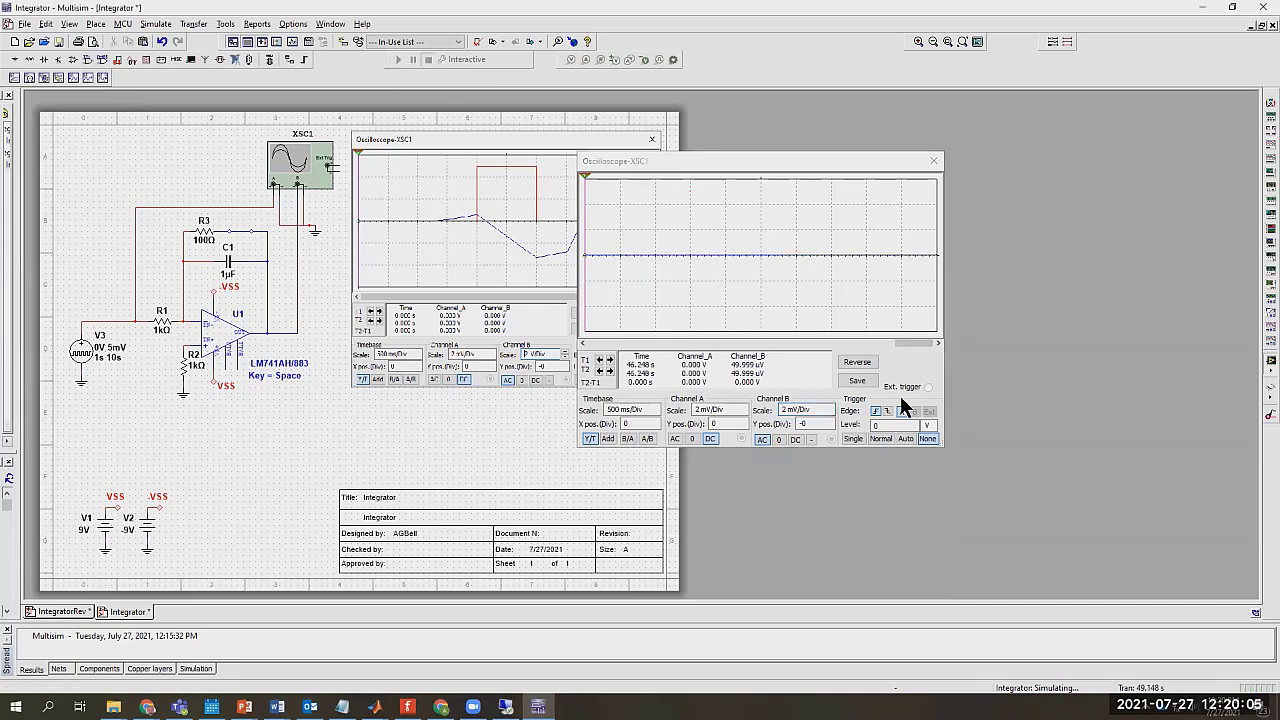
pyautogui.moveTo(914, 350); pyautogui.dragTo(787, 350)
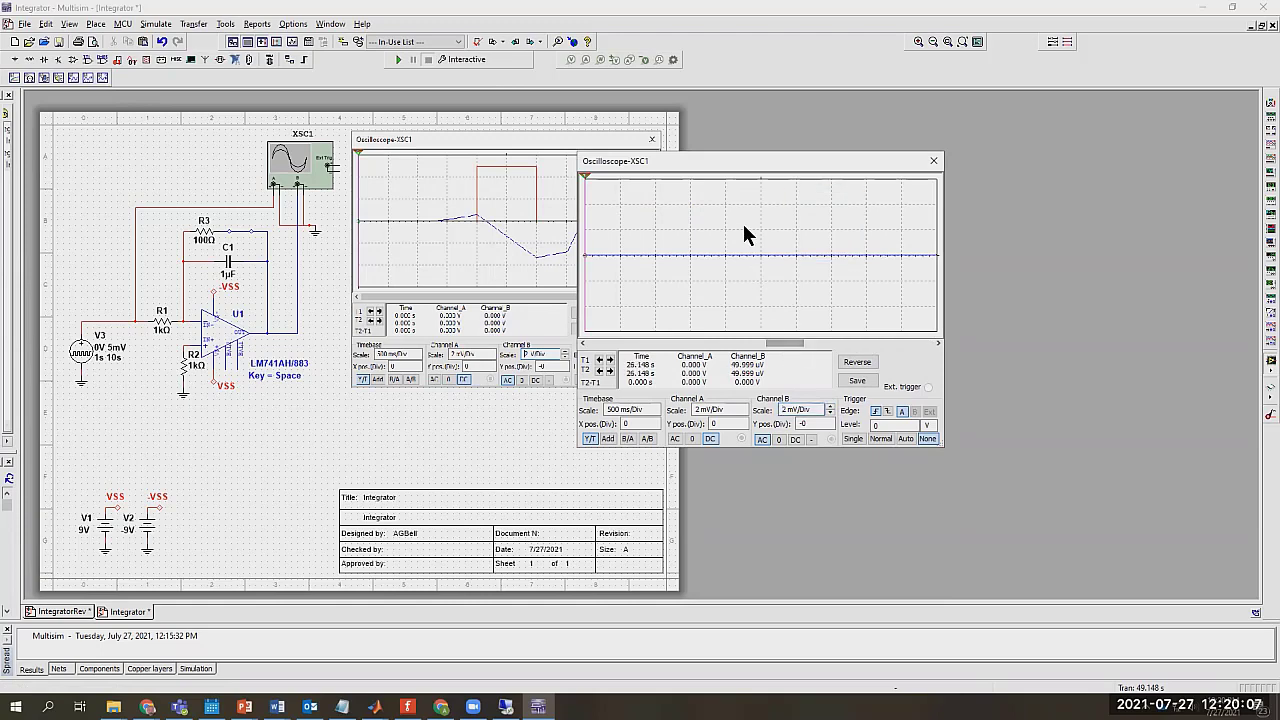
pyautogui.moveTo(585, 178); pyautogui.dragTo(710, 180)
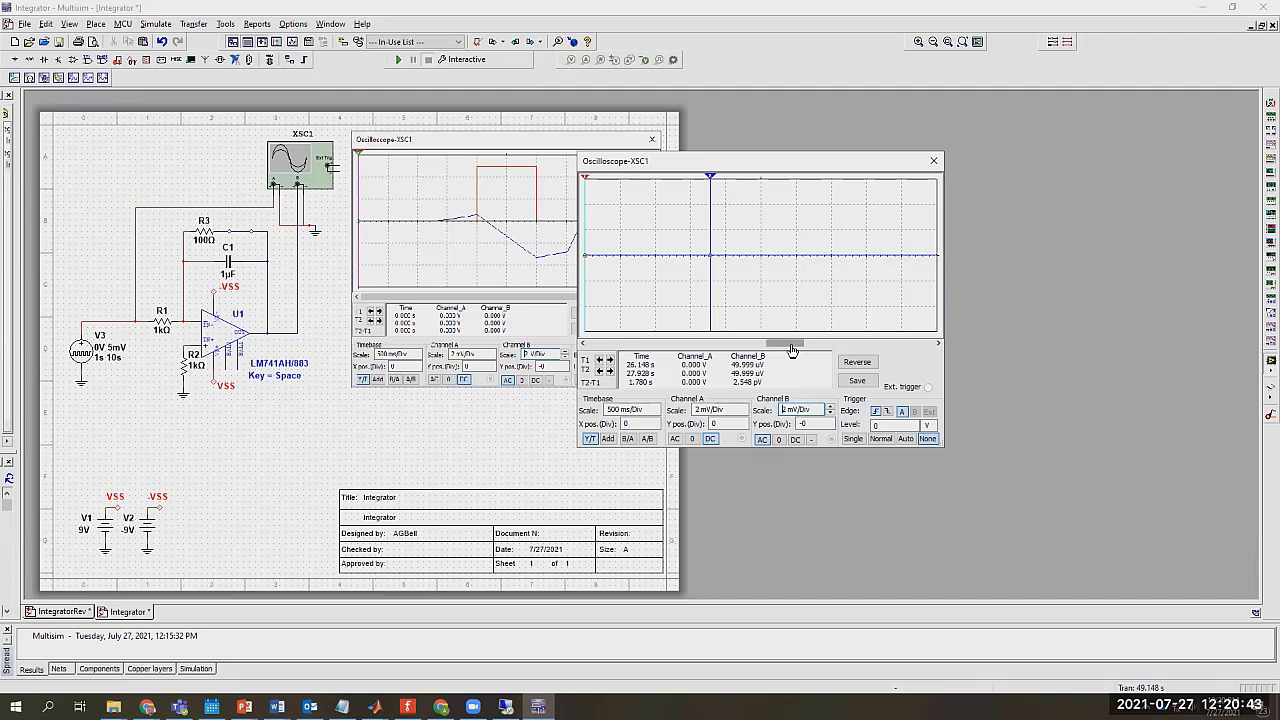
pyautogui.click(933, 165)
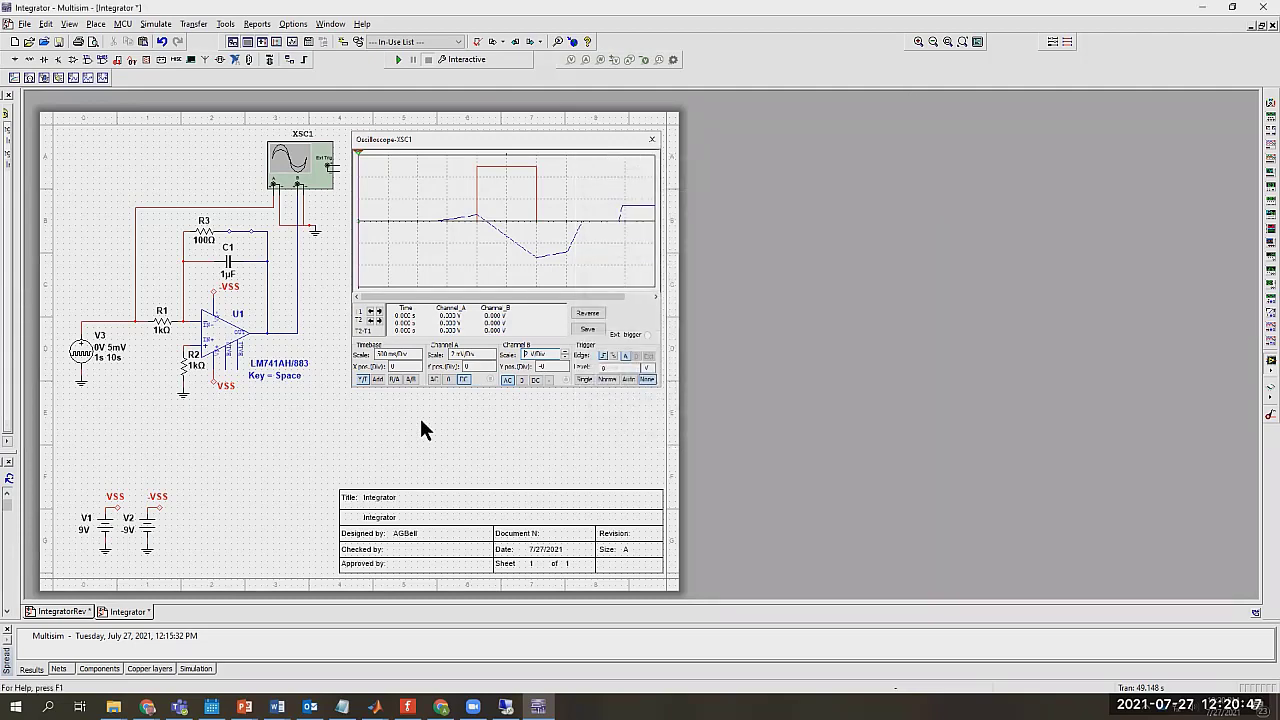
pyautogui.click(309, 230)
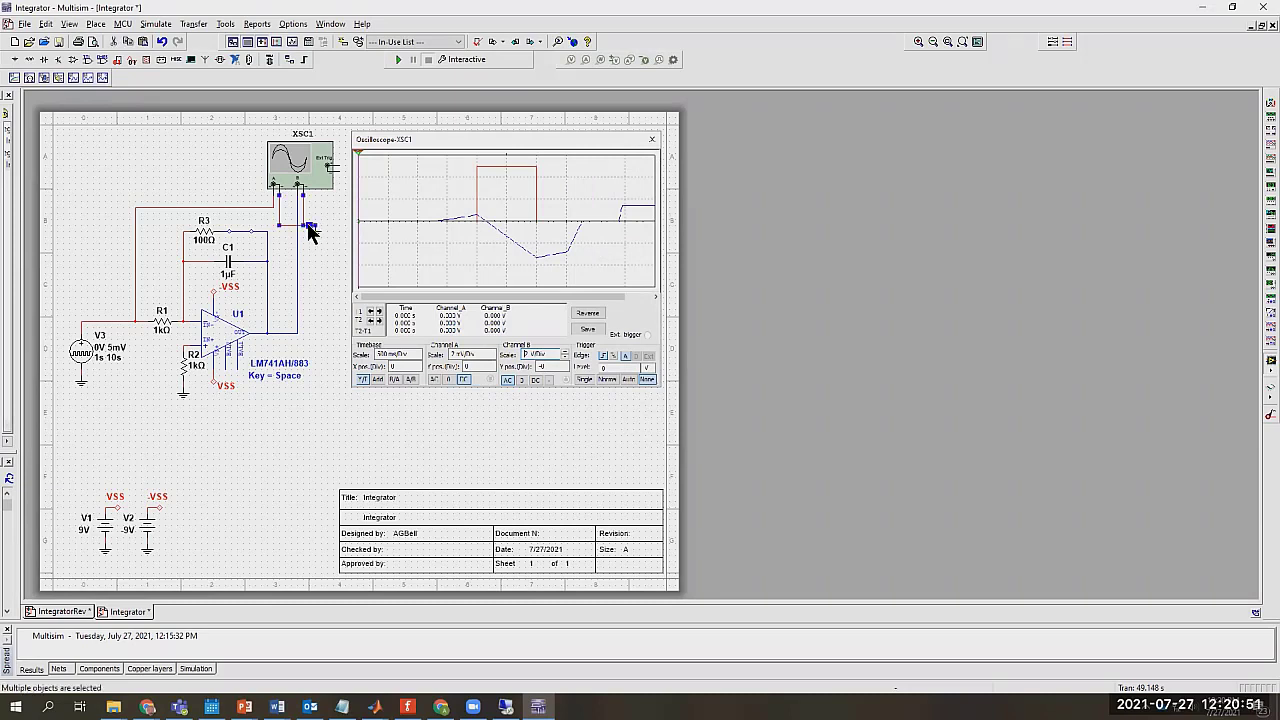
pyautogui.moveTo(309, 230); pyautogui.dragTo(314, 231)
pyautogui.click(307, 281)
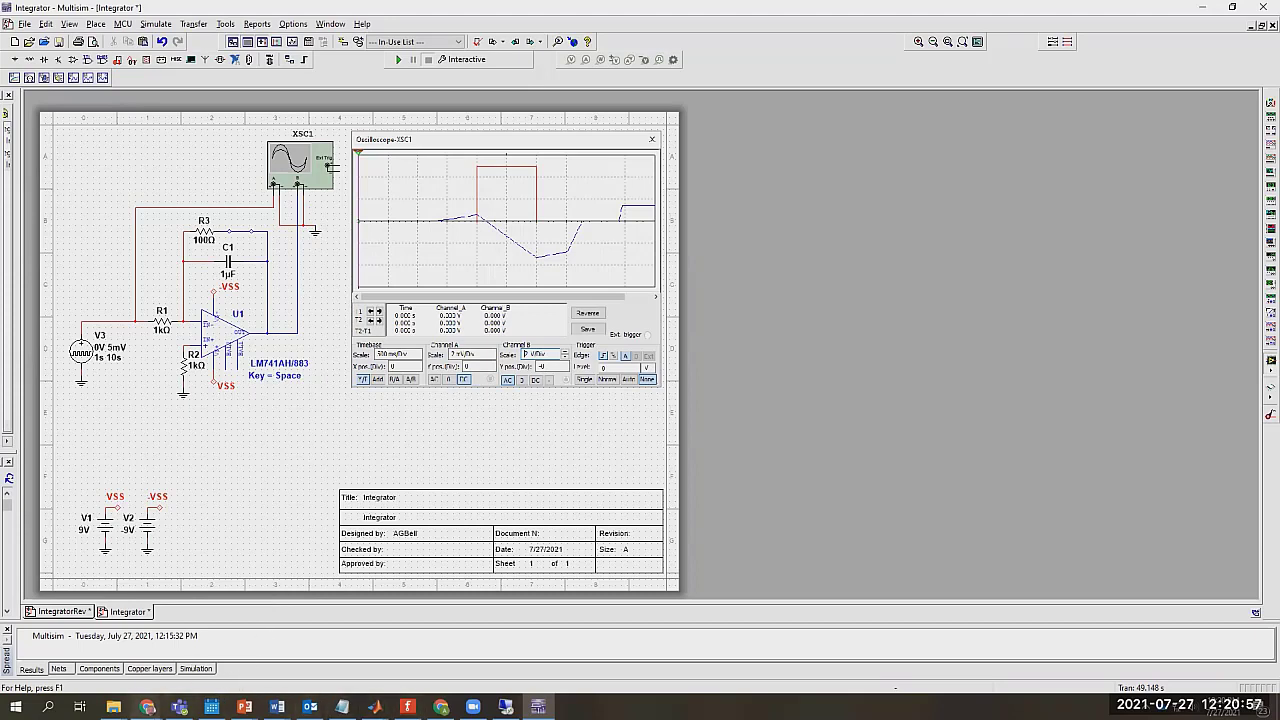
# - Switch from Multisim to the Support folder and open an-31.pdf in a maximized Acrobat window
pyautogui.moveTo(147, 706)
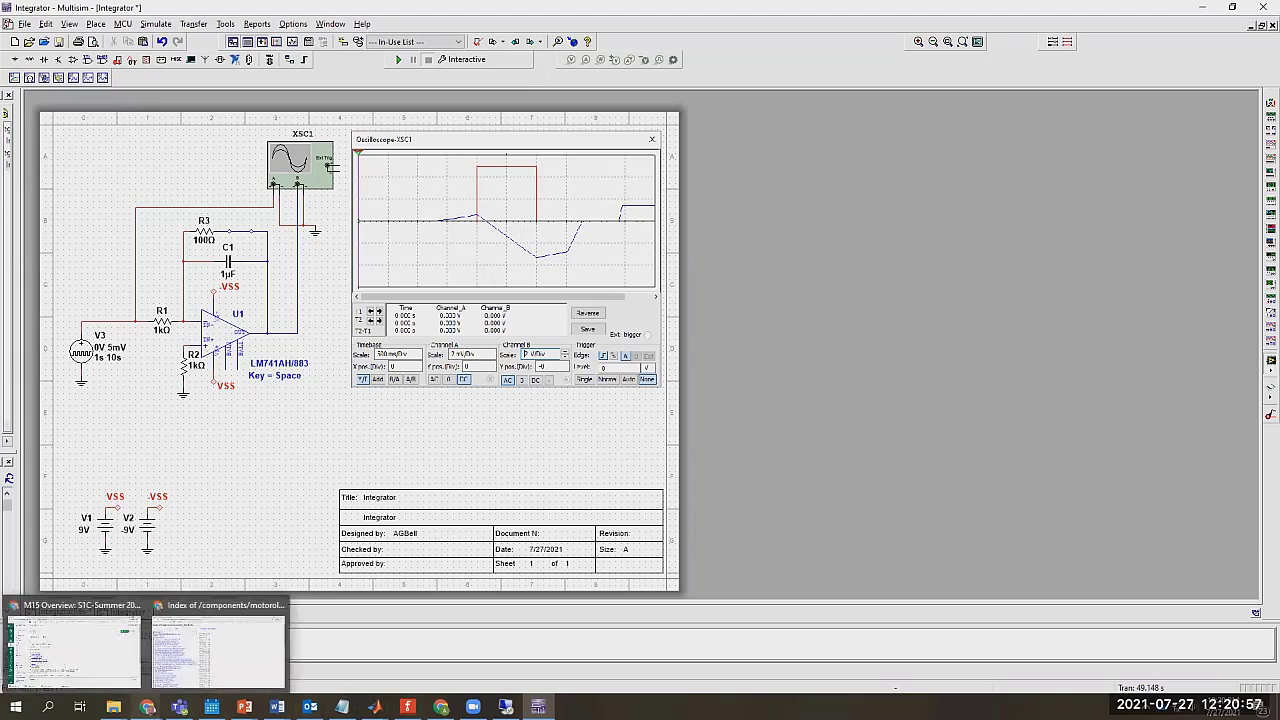
pyautogui.click(1201, 7)
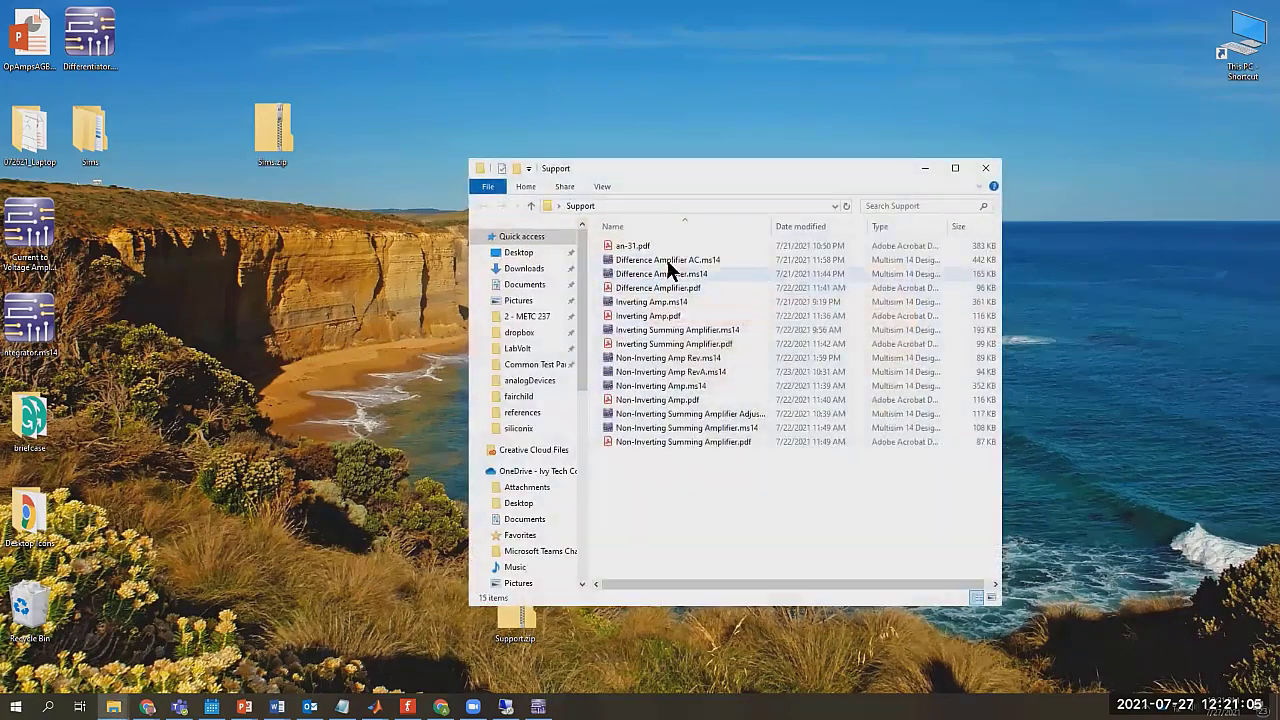
pyautogui.click(659, 248)
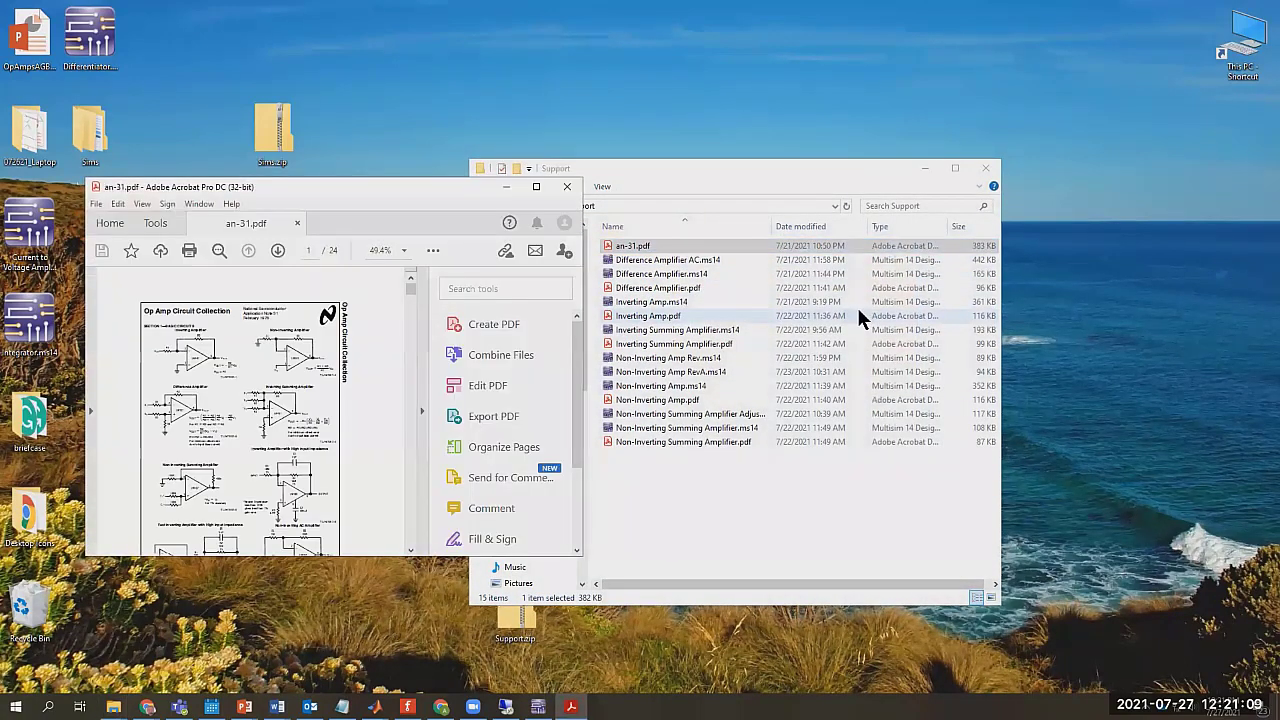
pyautogui.click(537, 188)
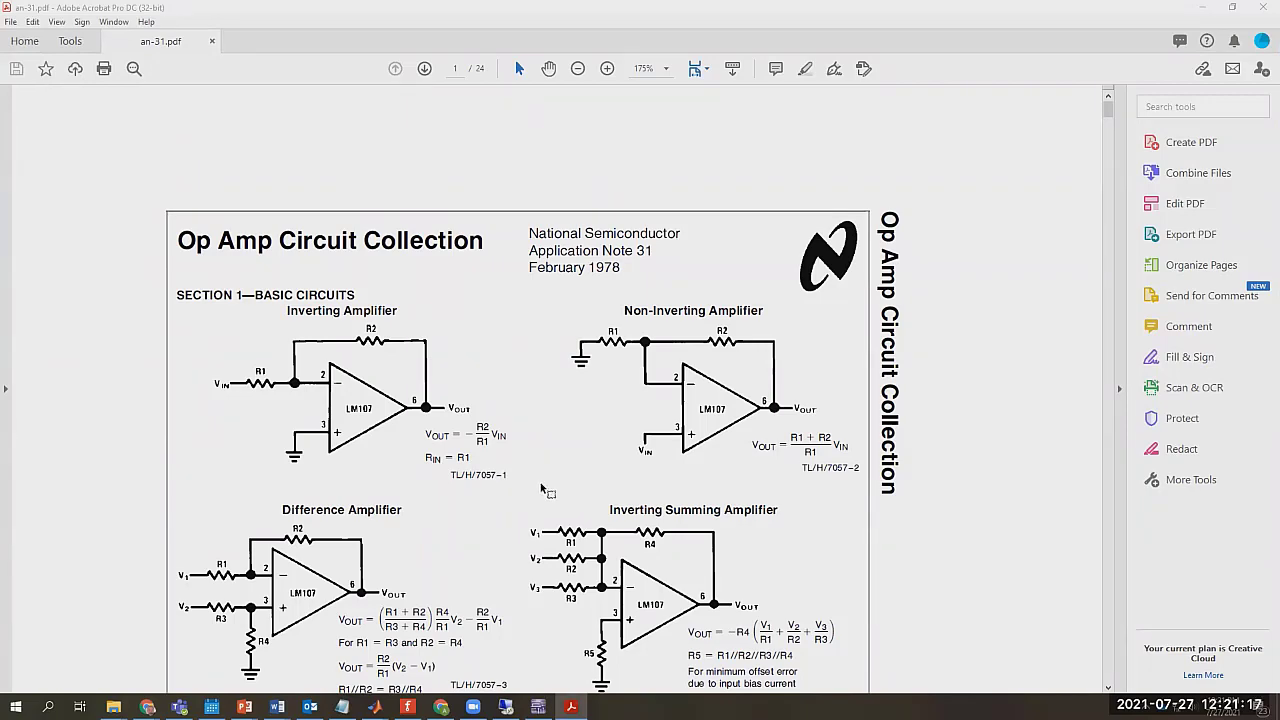
# - Find the Integrator circuit on page 2 of the op amp collection and examine its schematic and formulas
pyautogui.scroll(-10, 545, 490)
pyautogui.scroll(-5, 541, 489)
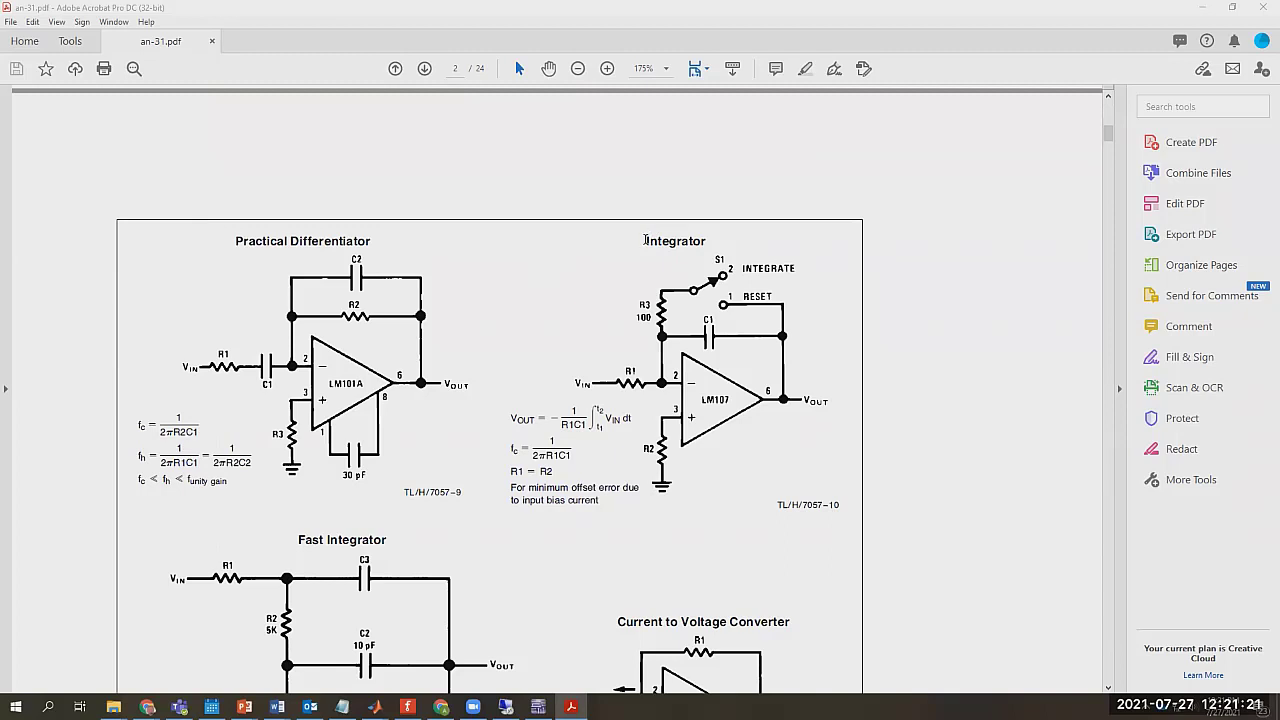
pyautogui.moveTo(645, 240); pyautogui.dragTo(719, 238)
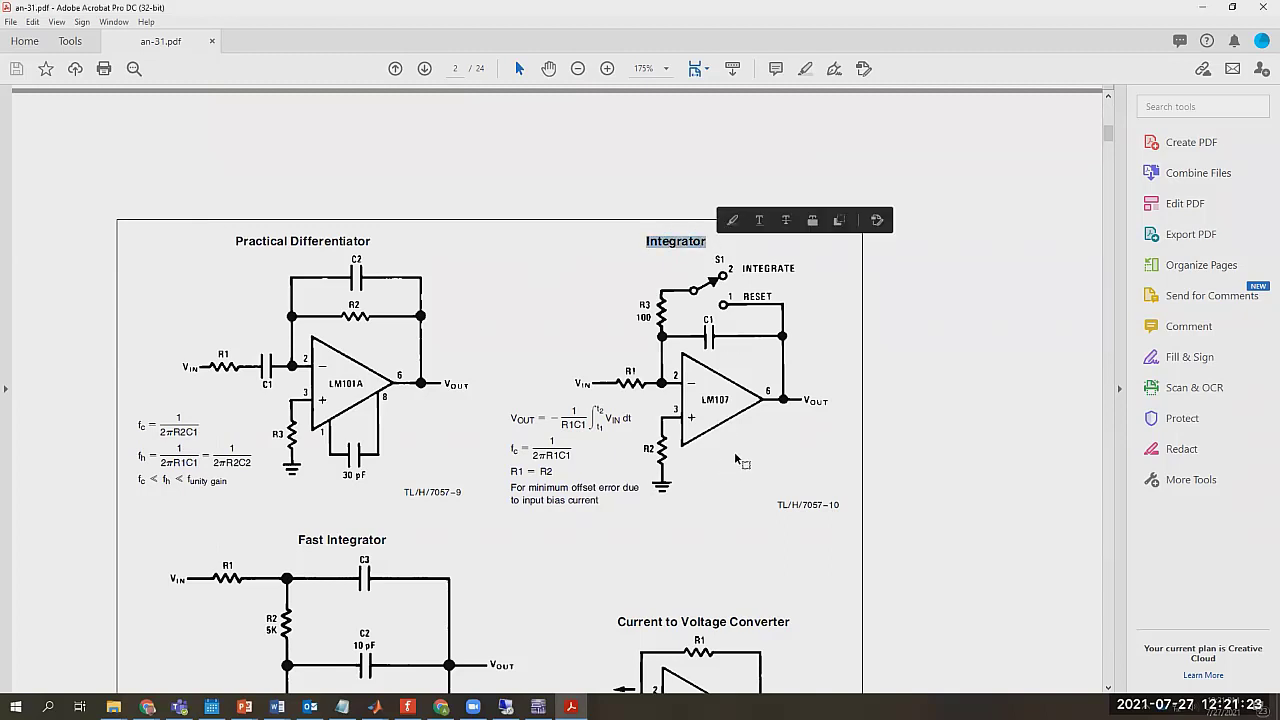
pyautogui.click(1019, 495)
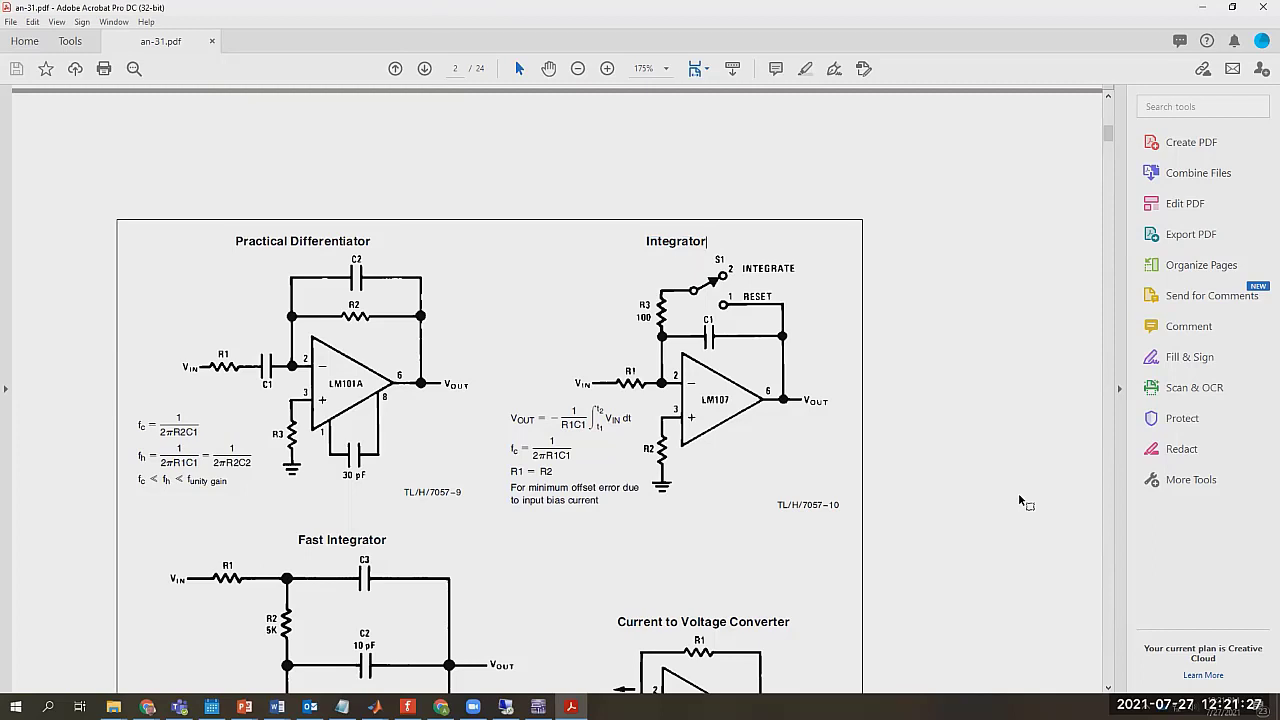
pyautogui.moveTo(709, 240); pyautogui.dragTo(645, 241)
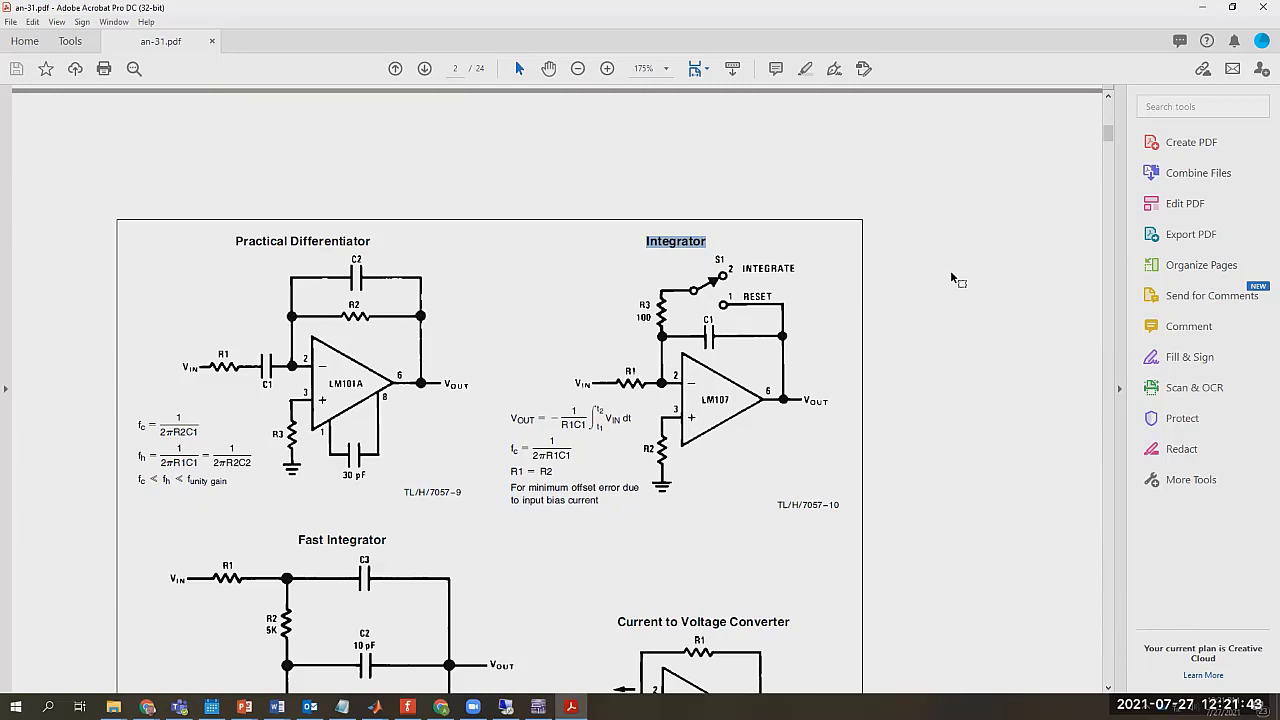
# - Switch back to Multisim and set resistors R1 and R2 of the integrator to 10 kΩ each
pyautogui.click(1203, 7)
pyautogui.click(538, 706)
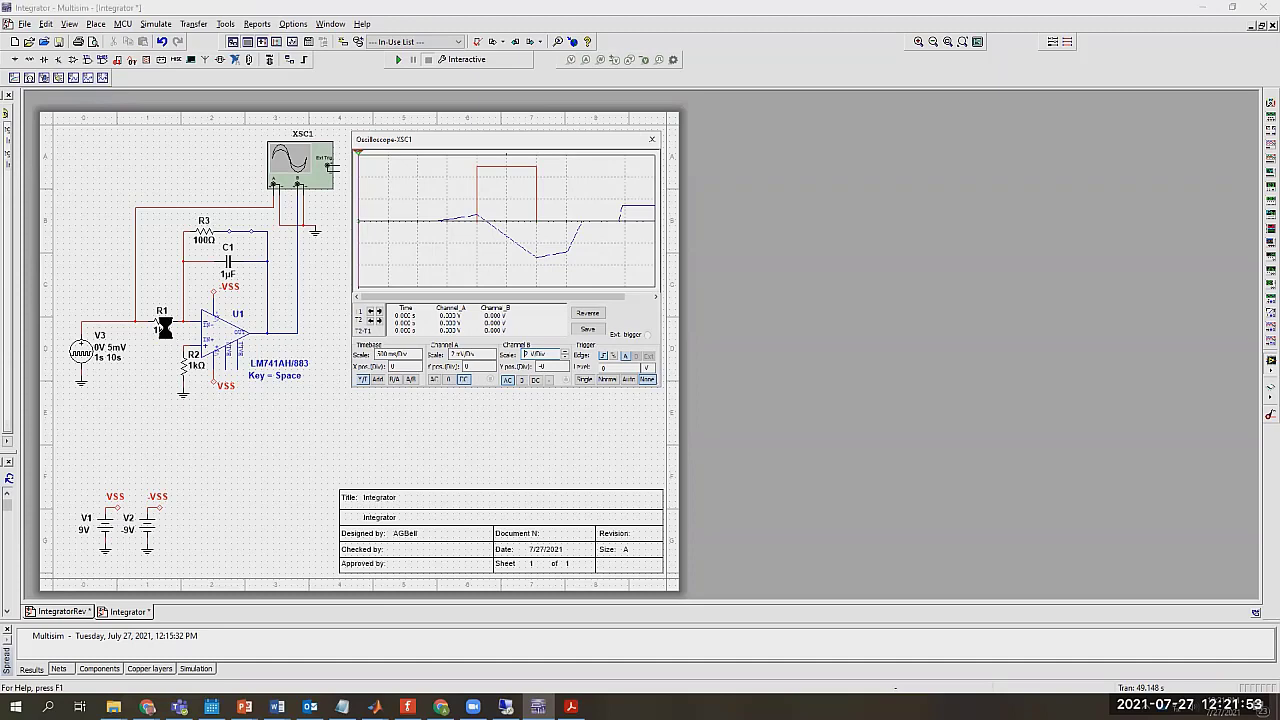
pyautogui.doubleClick(164, 327)
pyautogui.write('10k')
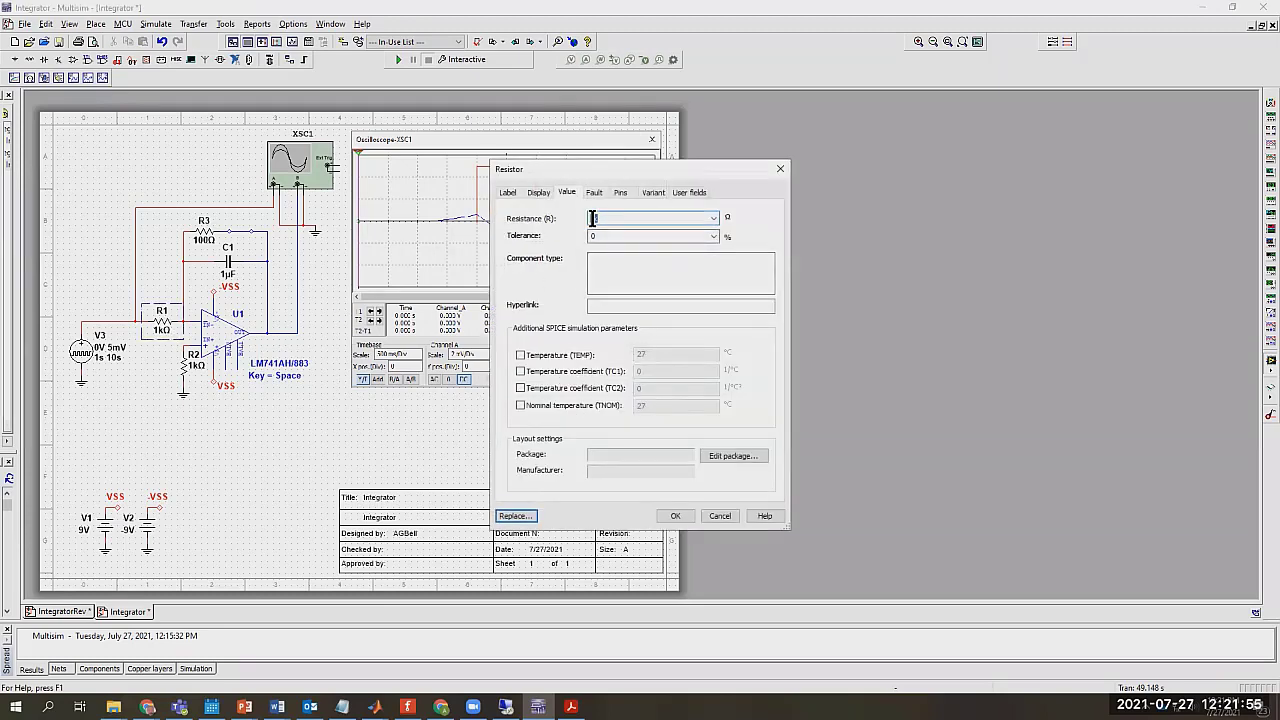
pyautogui.write('0')
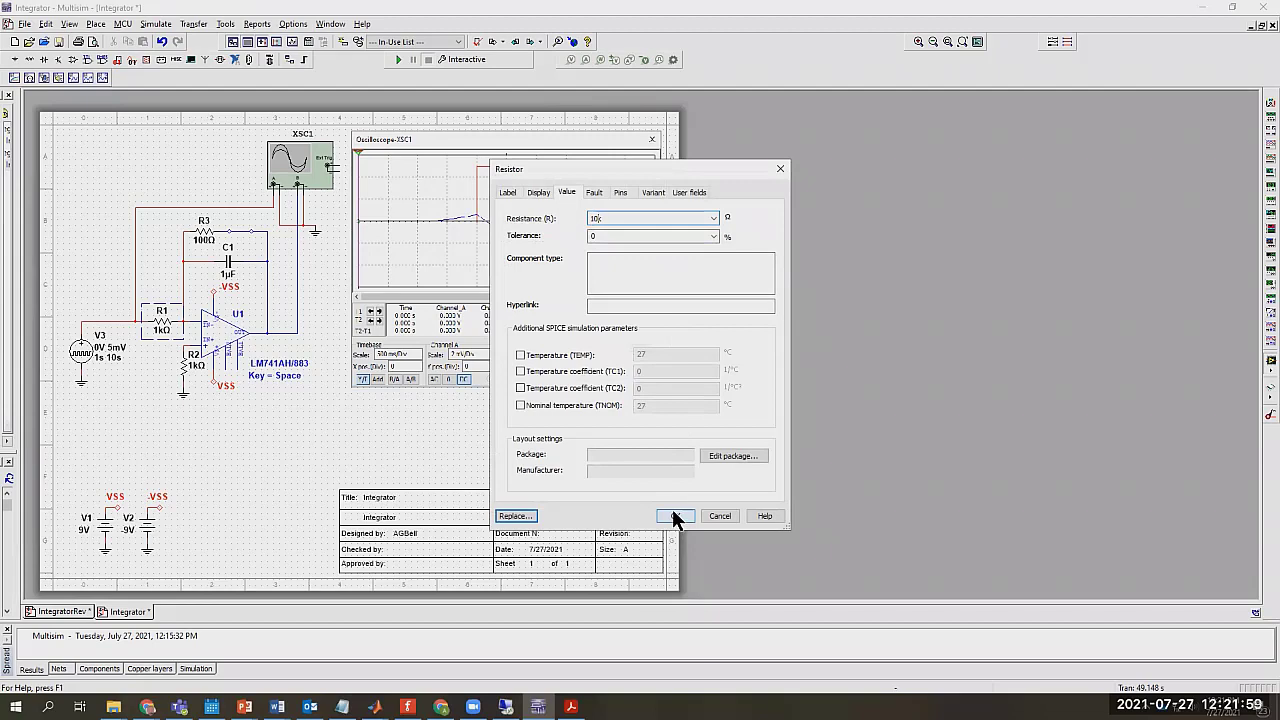
pyautogui.click(673, 517)
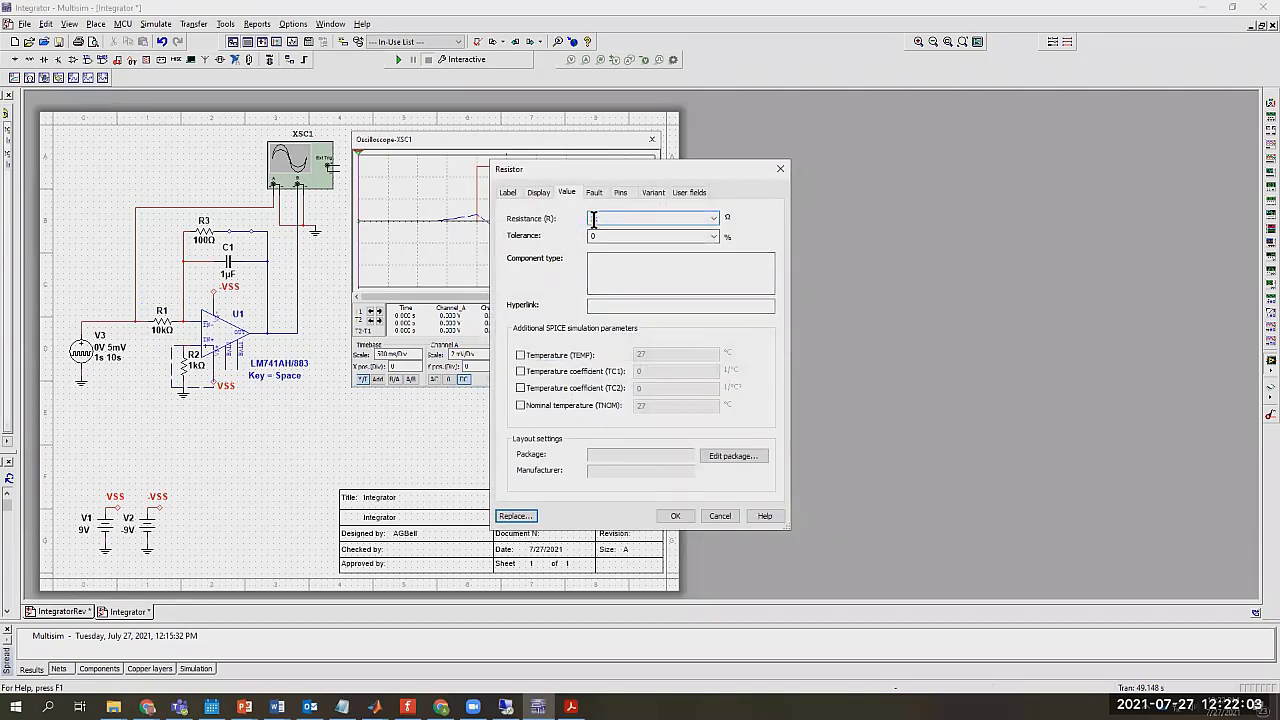
pyautogui.write('0k')
pyautogui.click(676, 515)
# - Run the Integrator simulation, check the oscilloscope XSC1 trace with a cursor about 2.27 s after the first, and stop the run
pyautogui.click(400, 60)
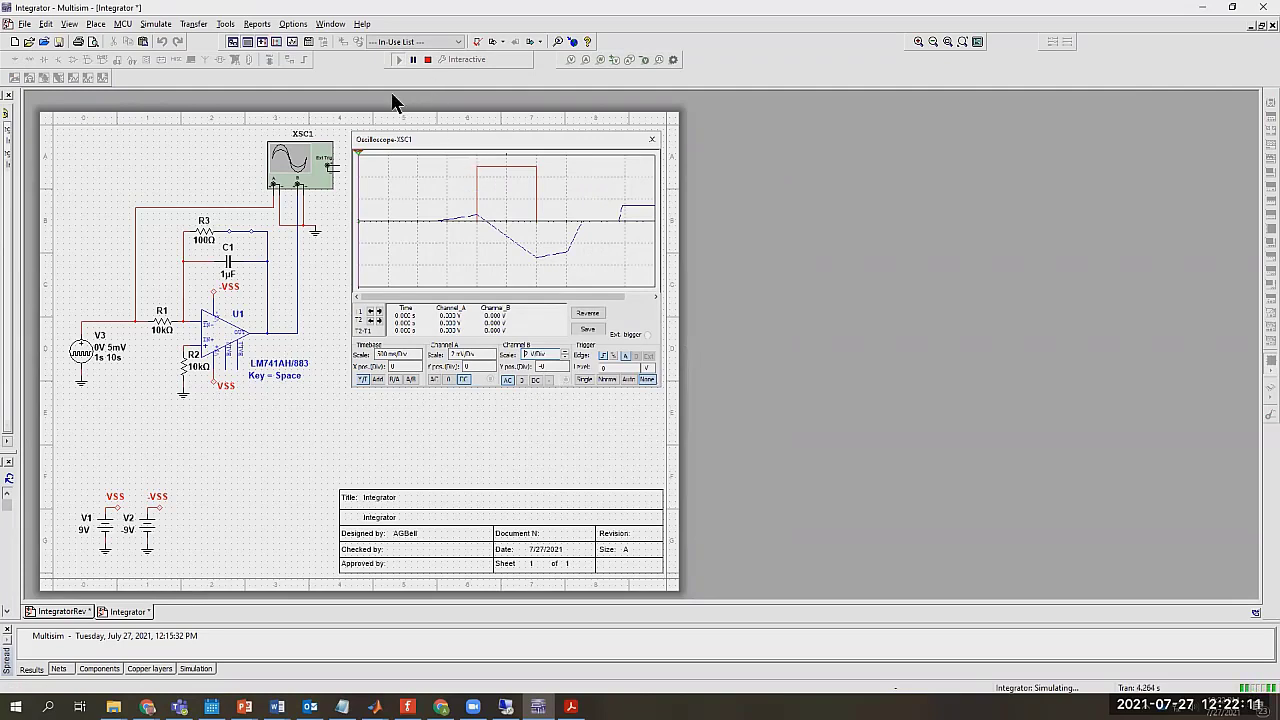
pyautogui.doubleClick(305, 158)
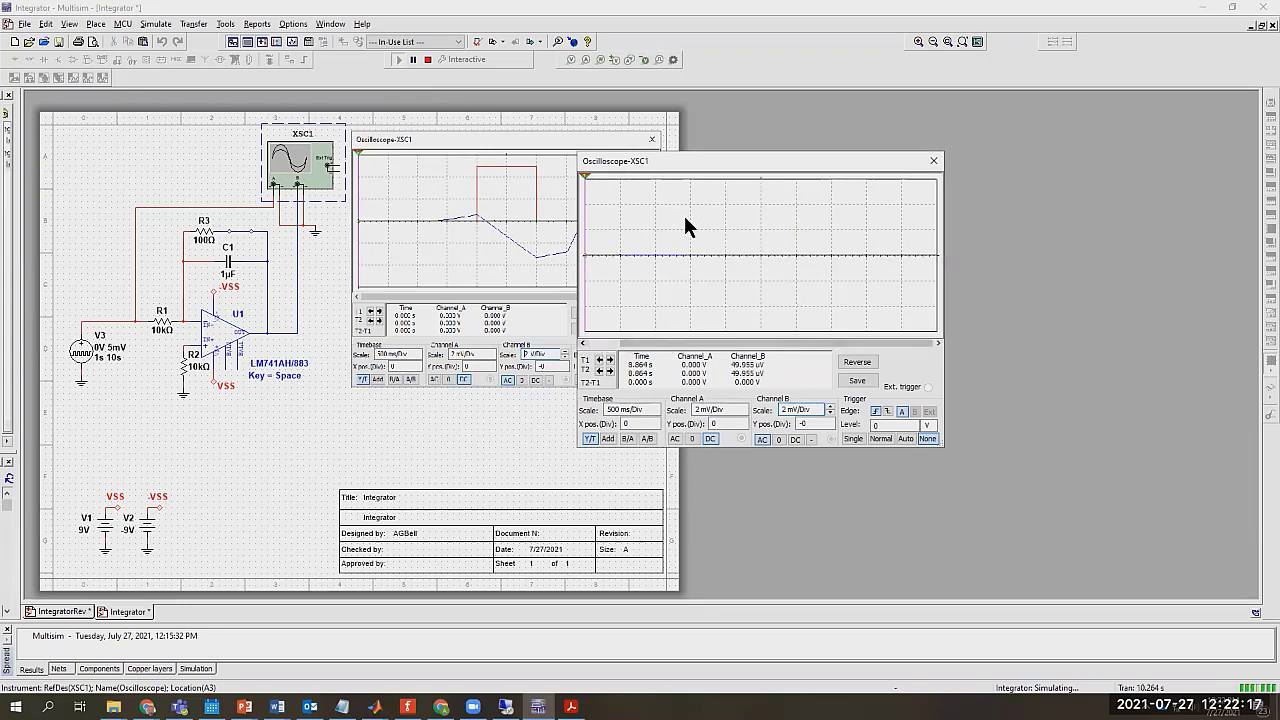
pyautogui.moveTo(586, 180); pyautogui.dragTo(745, 202)
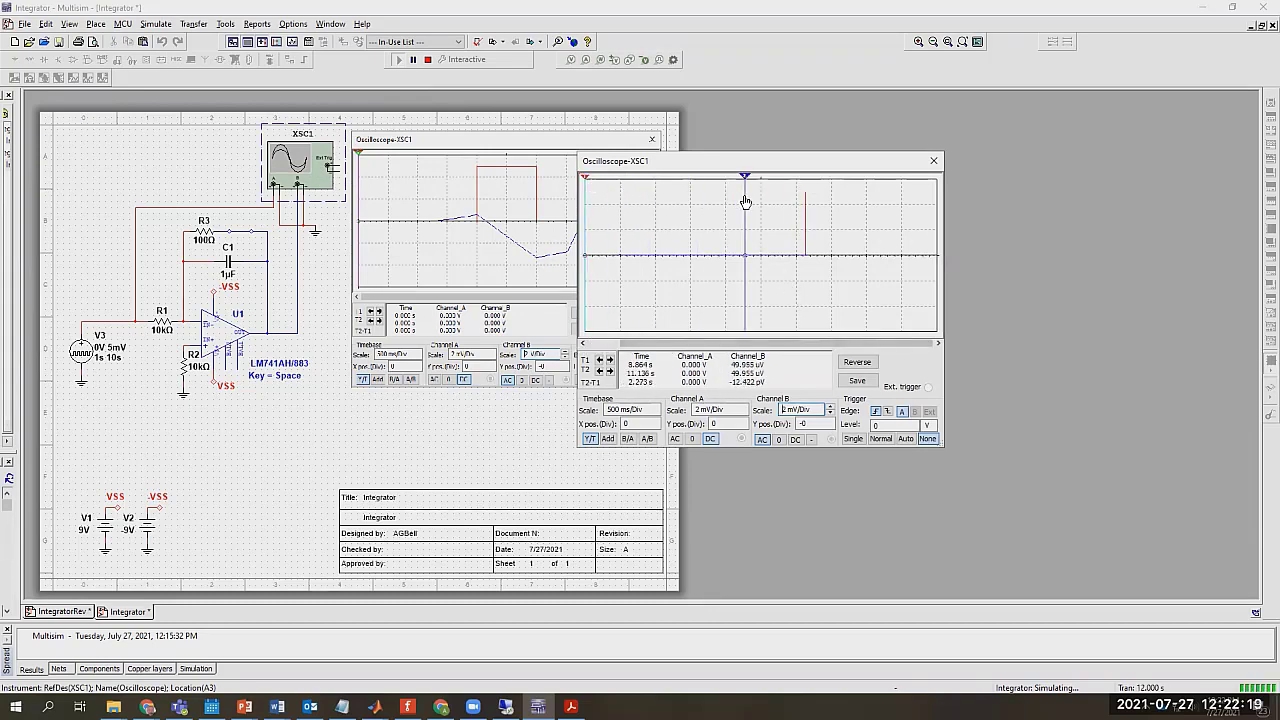
pyautogui.click(933, 161)
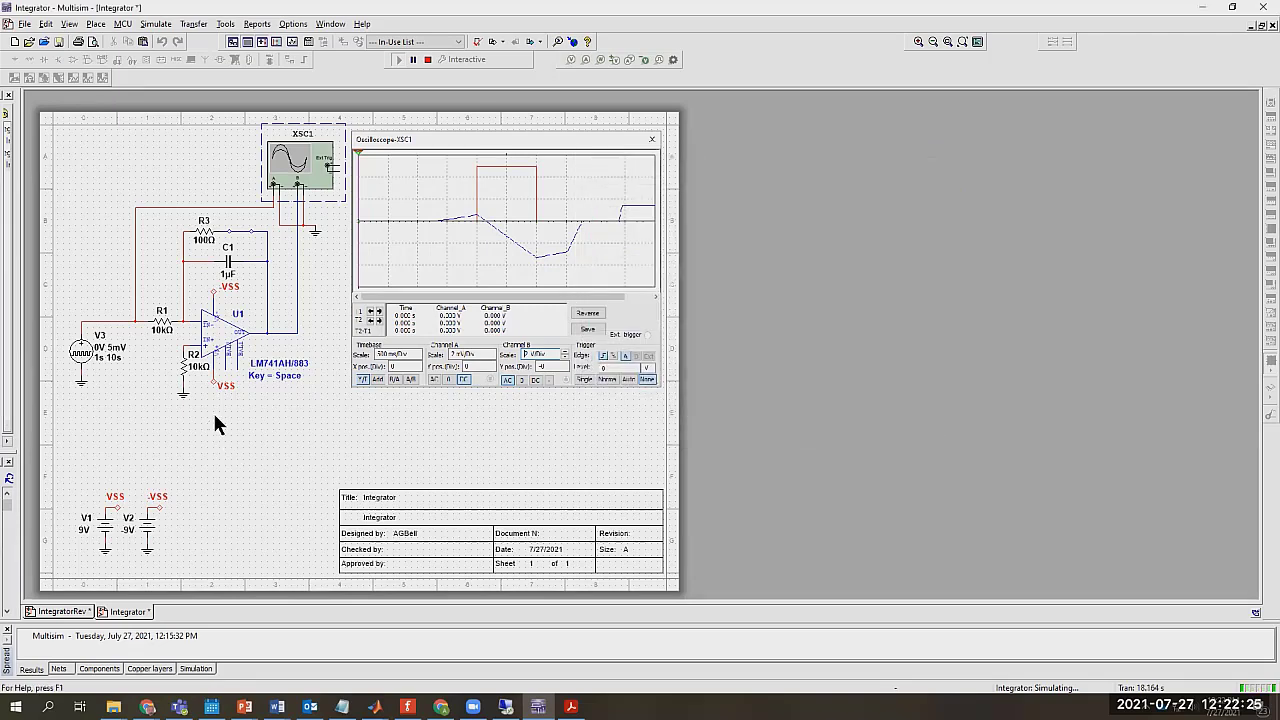
pyautogui.click(427, 60)
# - Open the switch in series with R3 and record a new simulation run on oscilloscope XSC1
pyautogui.click(240, 240)
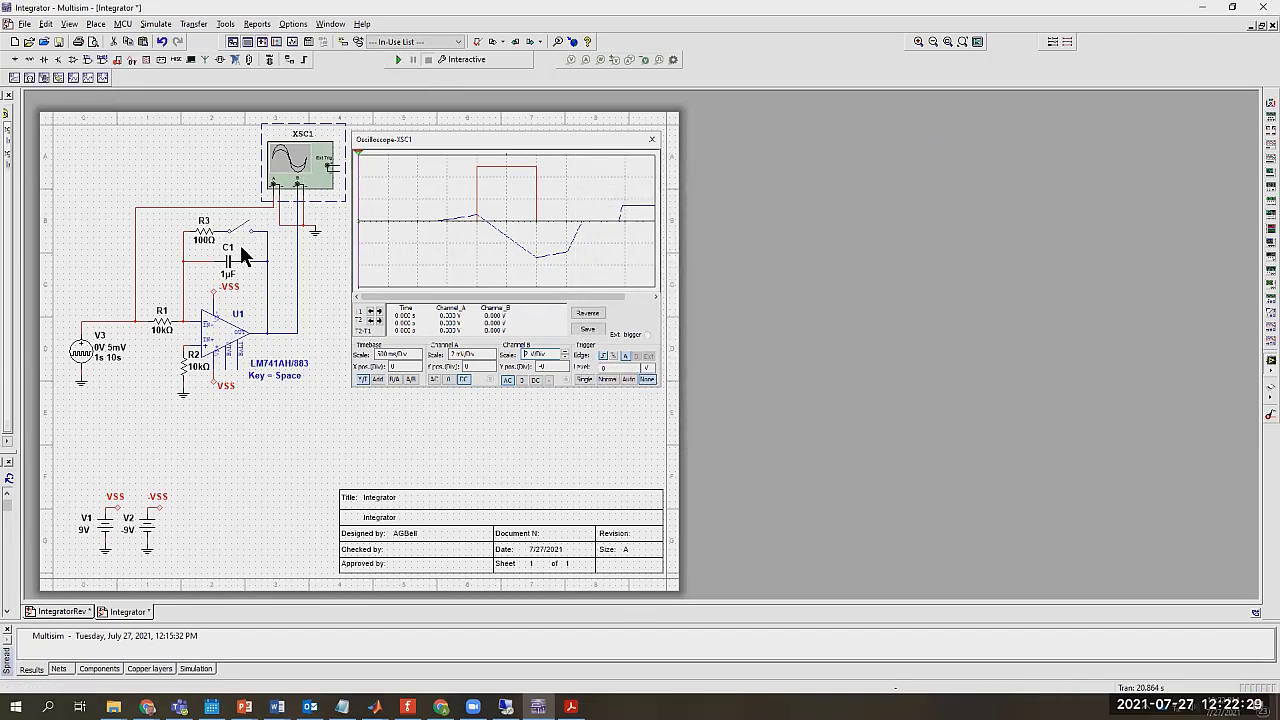
pyautogui.click(398, 59)
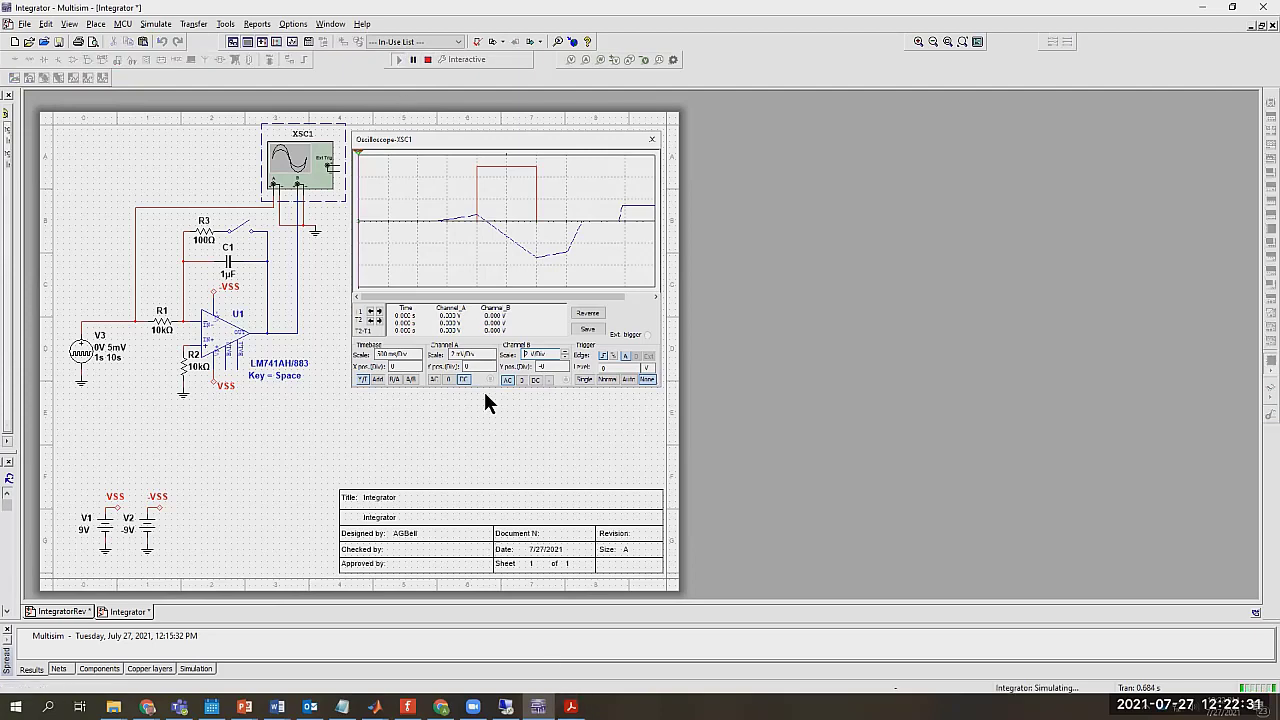
pyautogui.doubleClick(296, 165)
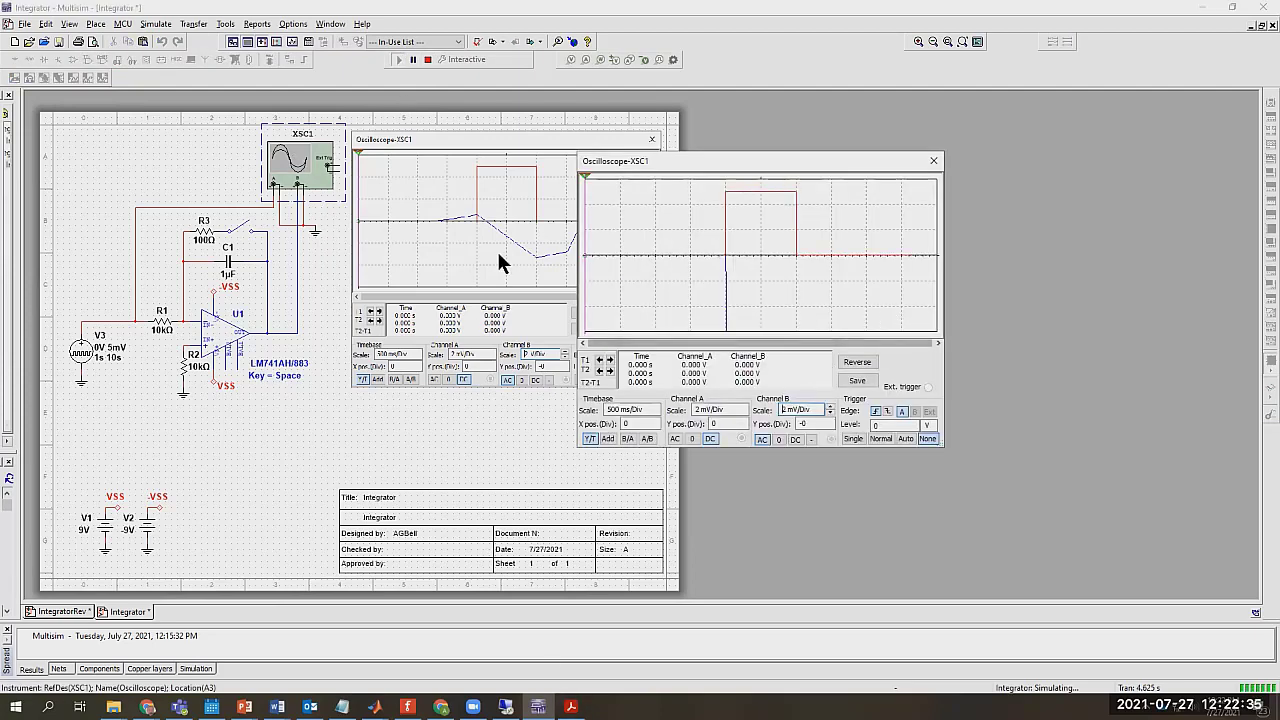
pyautogui.click(428, 61)
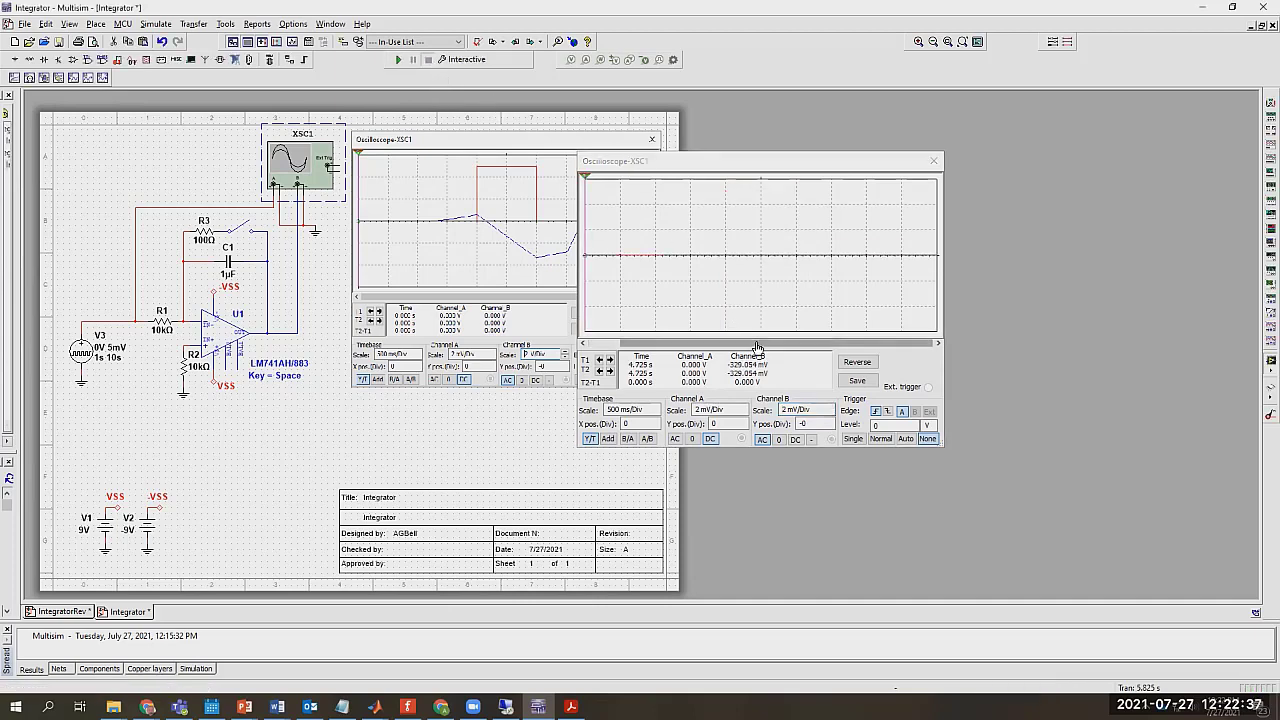
# - Set the oscilloscope's Channel B scale to 200 mV/Div and review the recorded pulse and output ramp
pyautogui.click(829, 408)
pyautogui.click(829, 408)
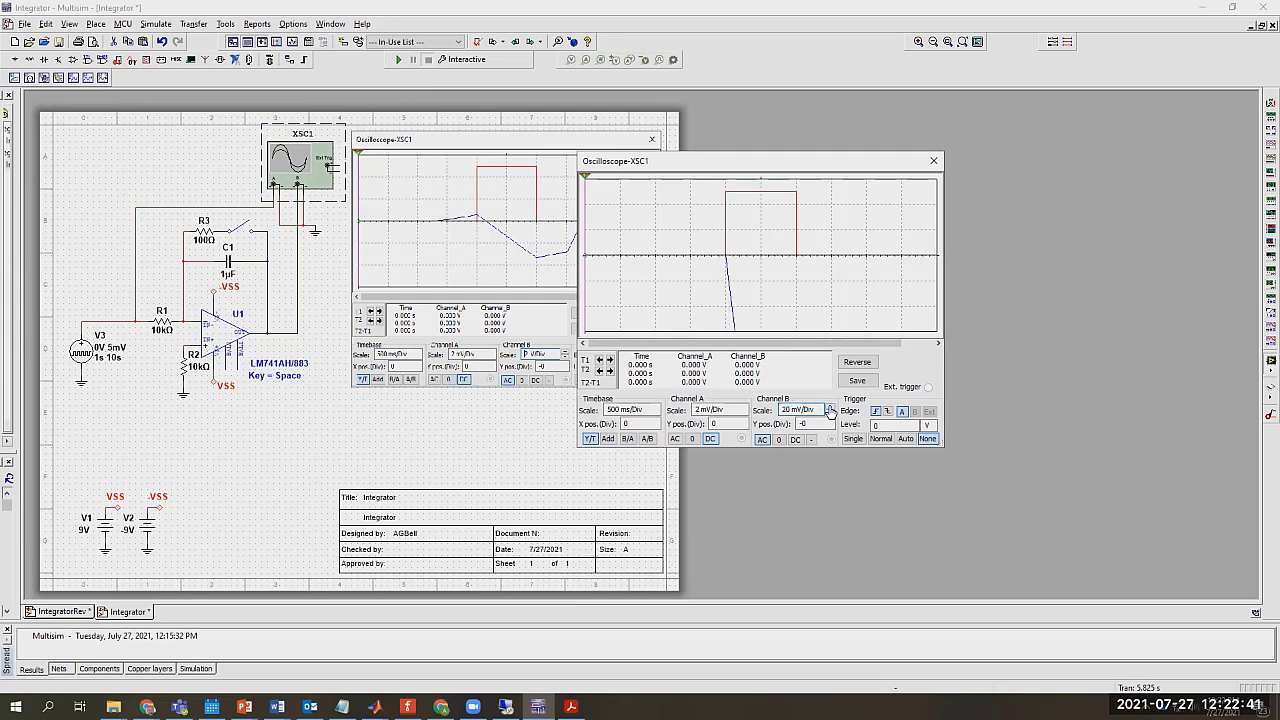
pyautogui.click(829, 408)
pyautogui.click(829, 408)
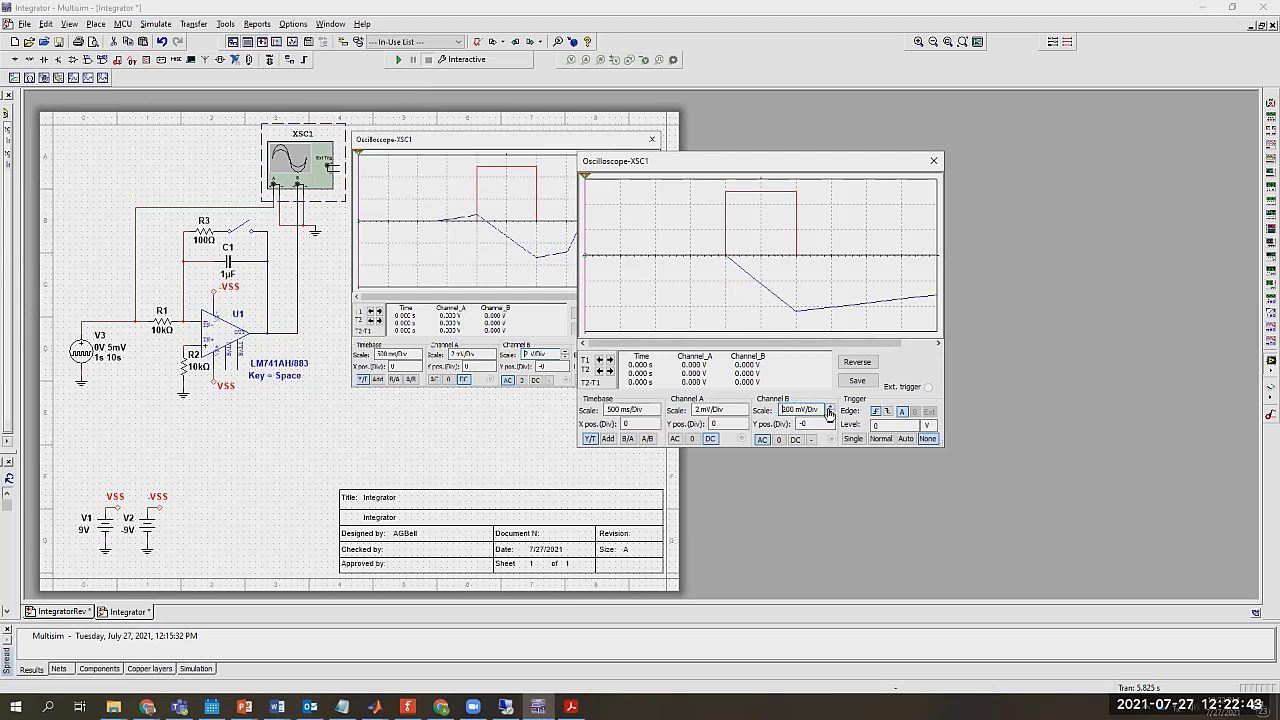
pyautogui.moveTo(838, 345)
pyautogui.mouseDown()
pyautogui.moveTo(929, 345)
pyautogui.moveTo(843, 352)
pyautogui.mouseUp()
# - Set the capacitance of feedback capacitor C1 to 10 µF
pyautogui.click(224, 272)
pyautogui.doubleClick(224, 272)
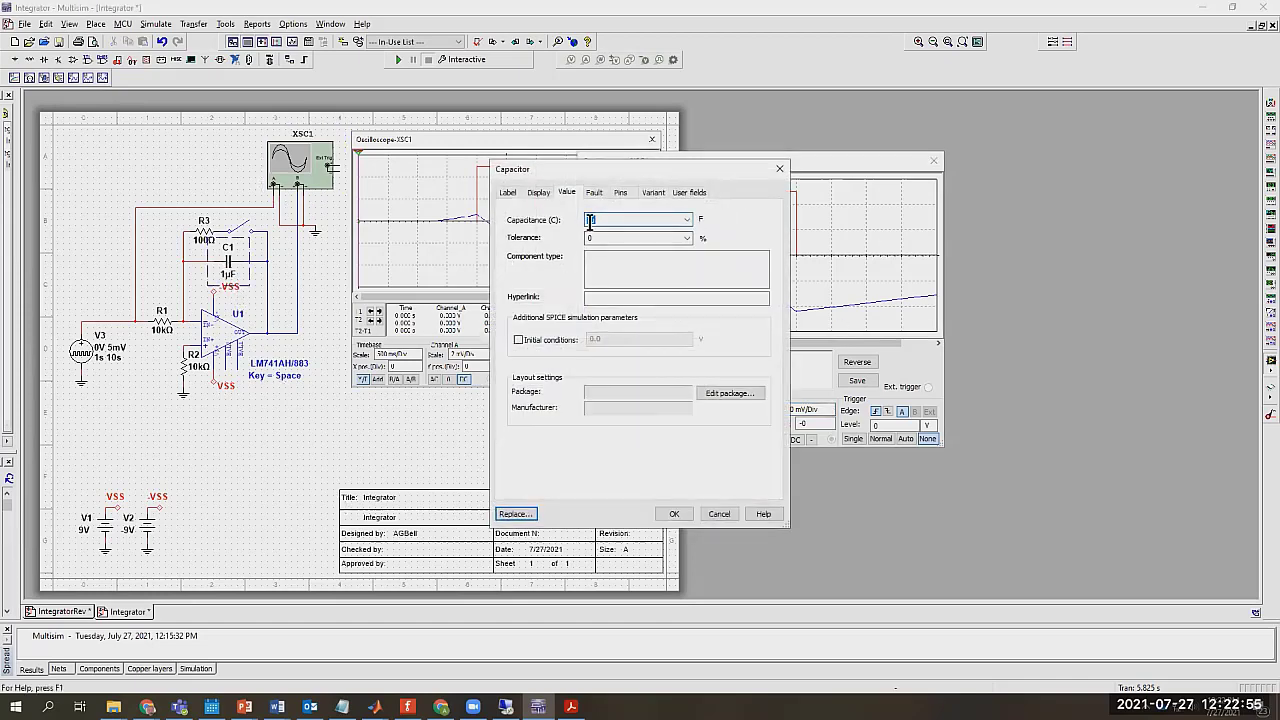
pyautogui.write('0')
pyautogui.click(676, 512)
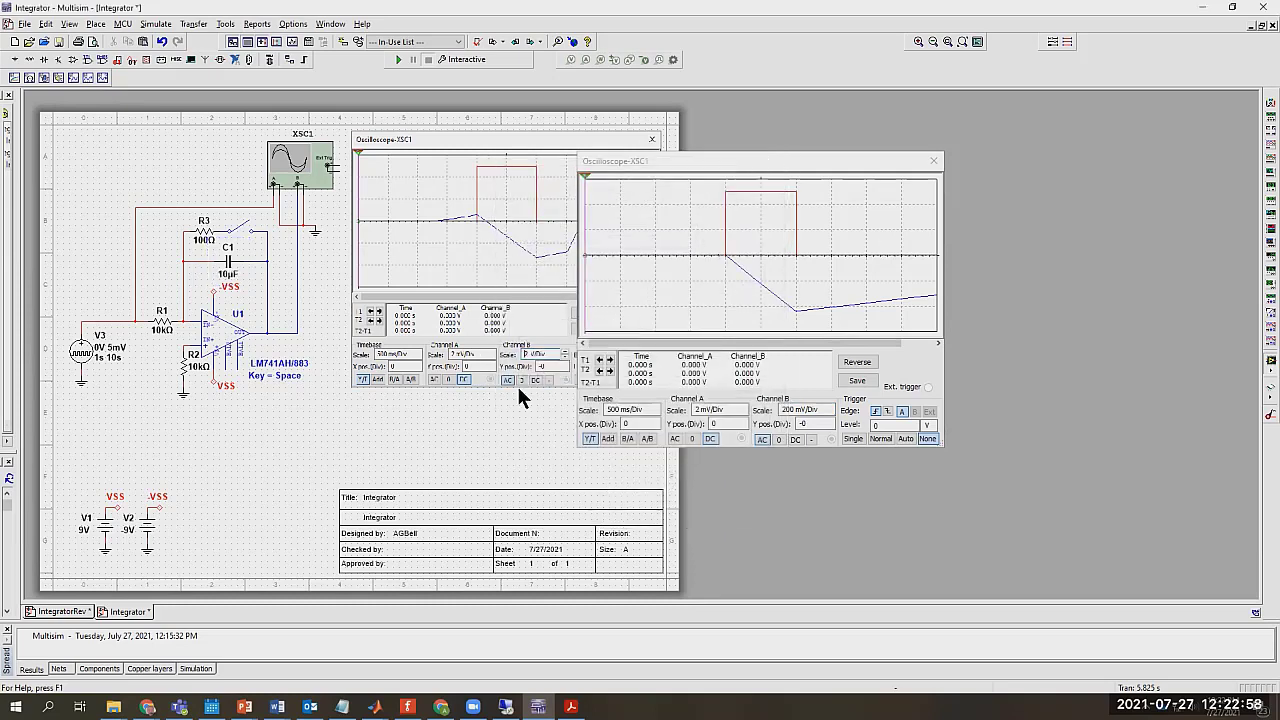
# - Record a run with the new C1 value, set Channel B to 20 mV/Div and bring the pulse and output ramp into view
pyautogui.click(397, 63)
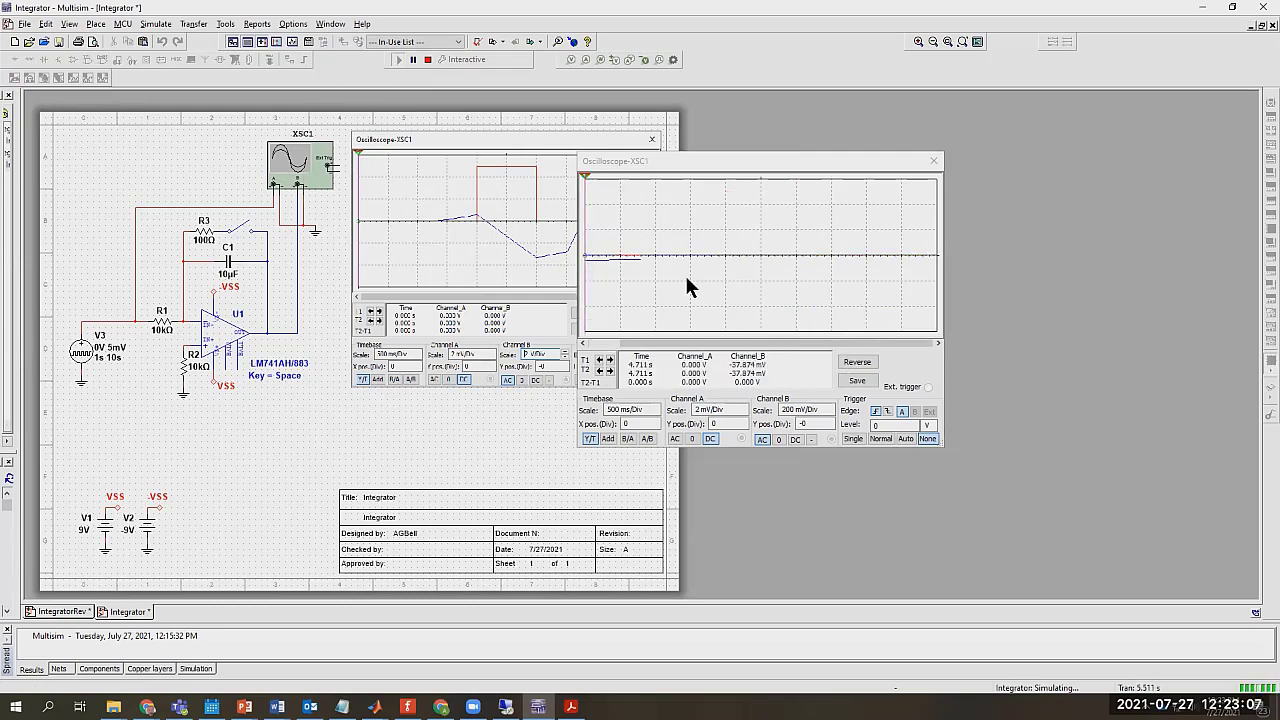
pyautogui.click(427, 60)
pyautogui.click(820, 411)
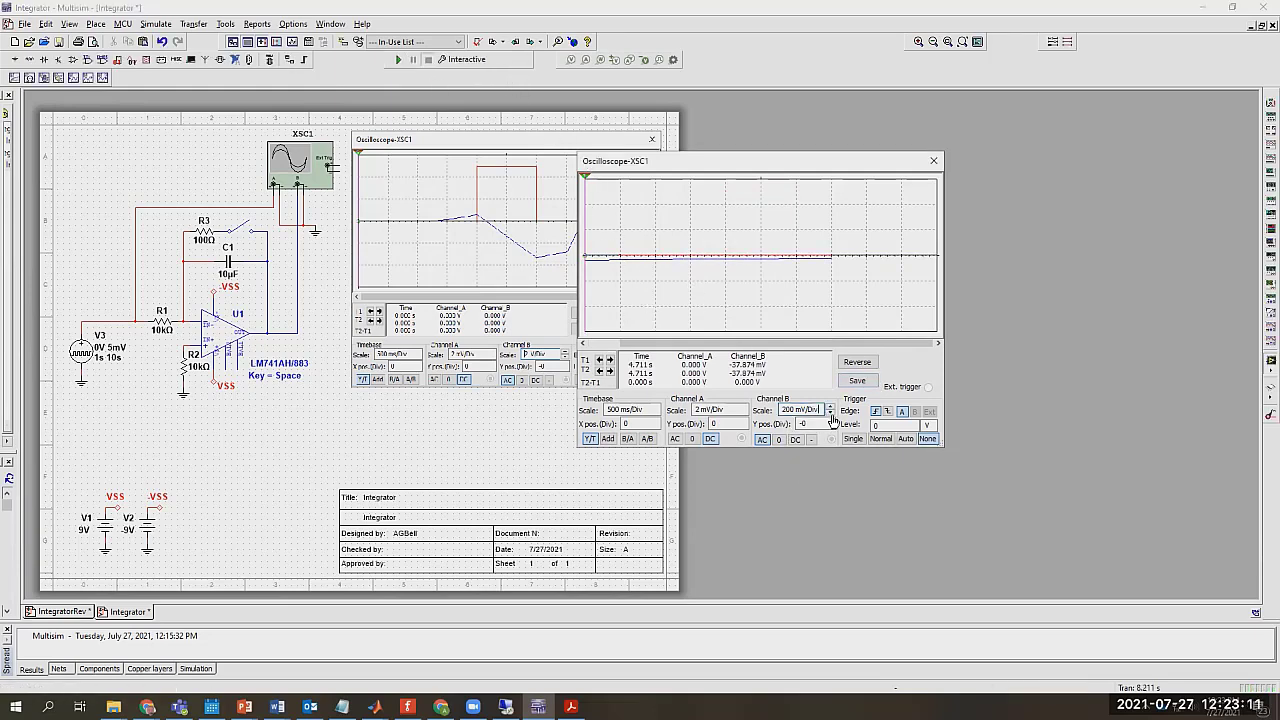
pyautogui.click(830, 413)
pyautogui.click(830, 413)
pyautogui.click(830, 413)
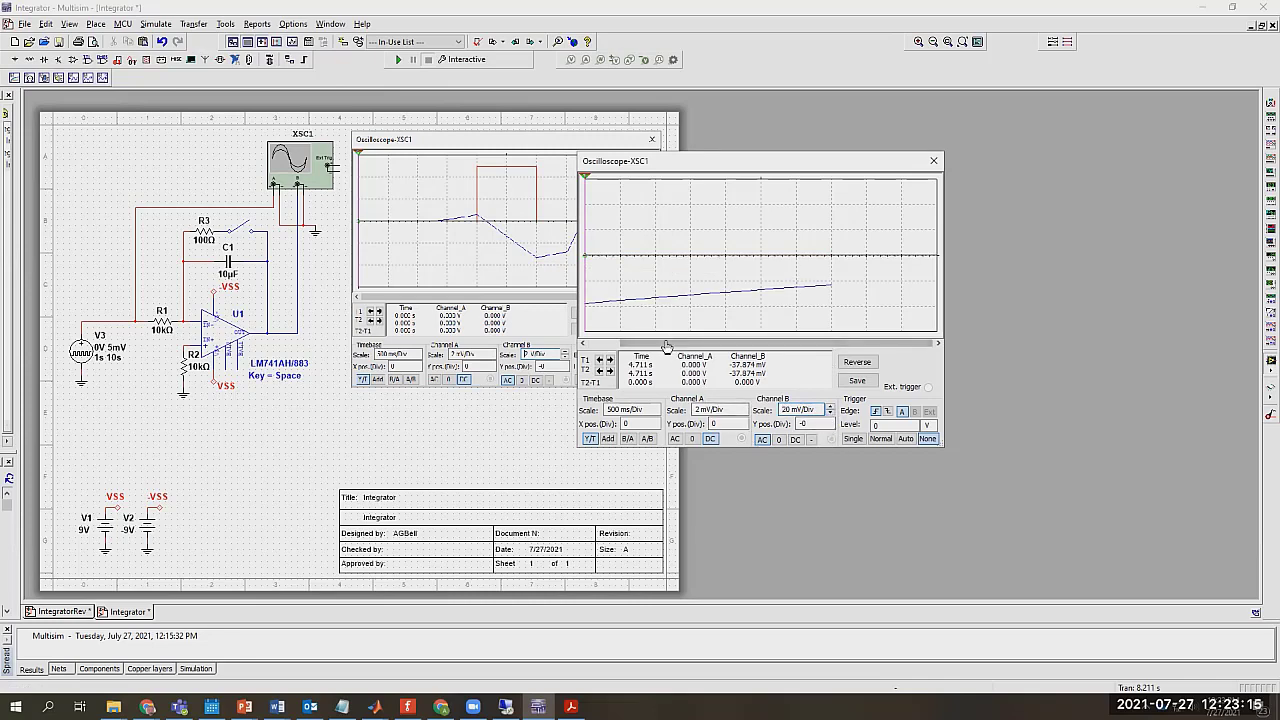
pyautogui.moveTo(915, 343); pyautogui.dragTo(591, 348)
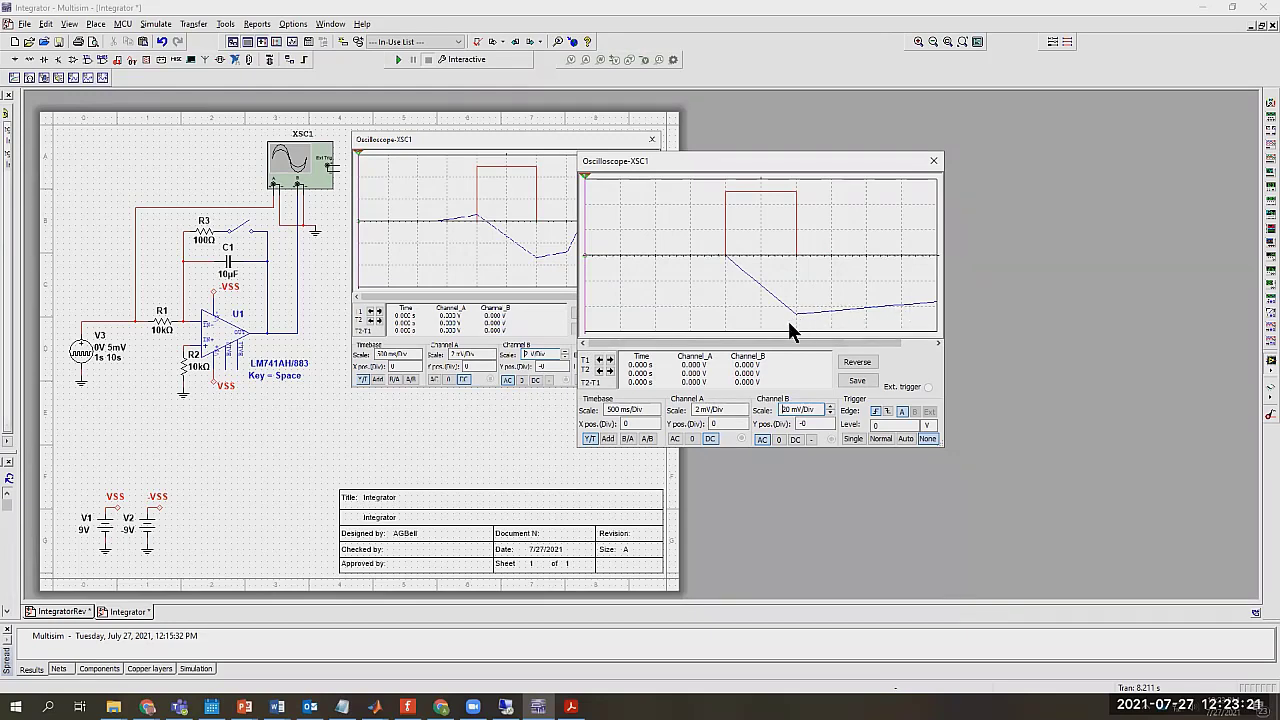
# - Check the on and off resistance settings of the switch in series with R3
pyautogui.doubleClick(233, 227)
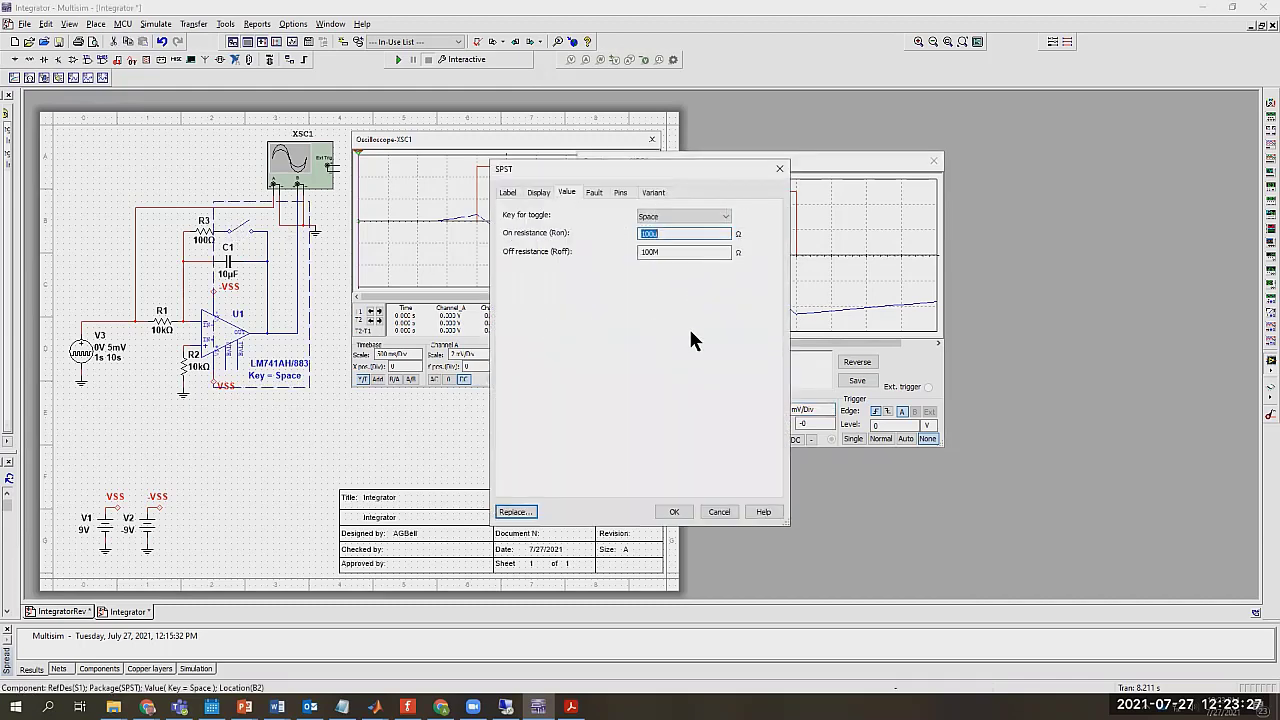
pyautogui.click(650, 252)
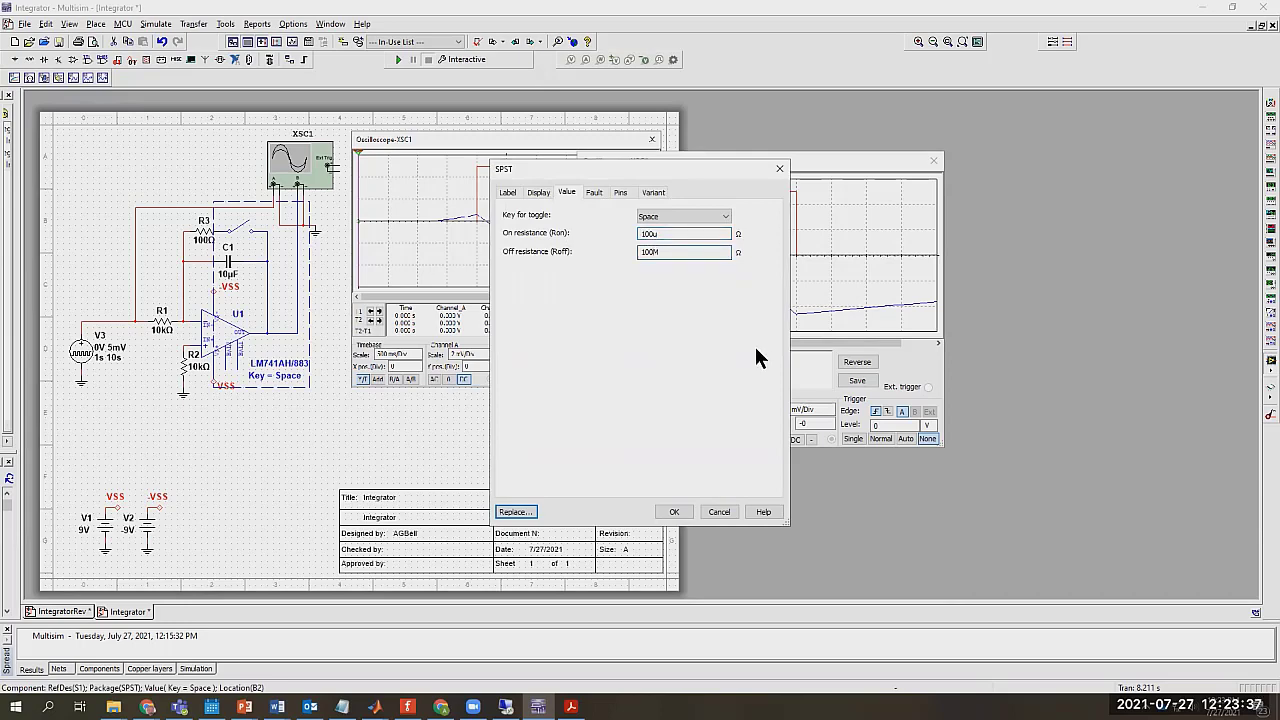
pyautogui.click(674, 511)
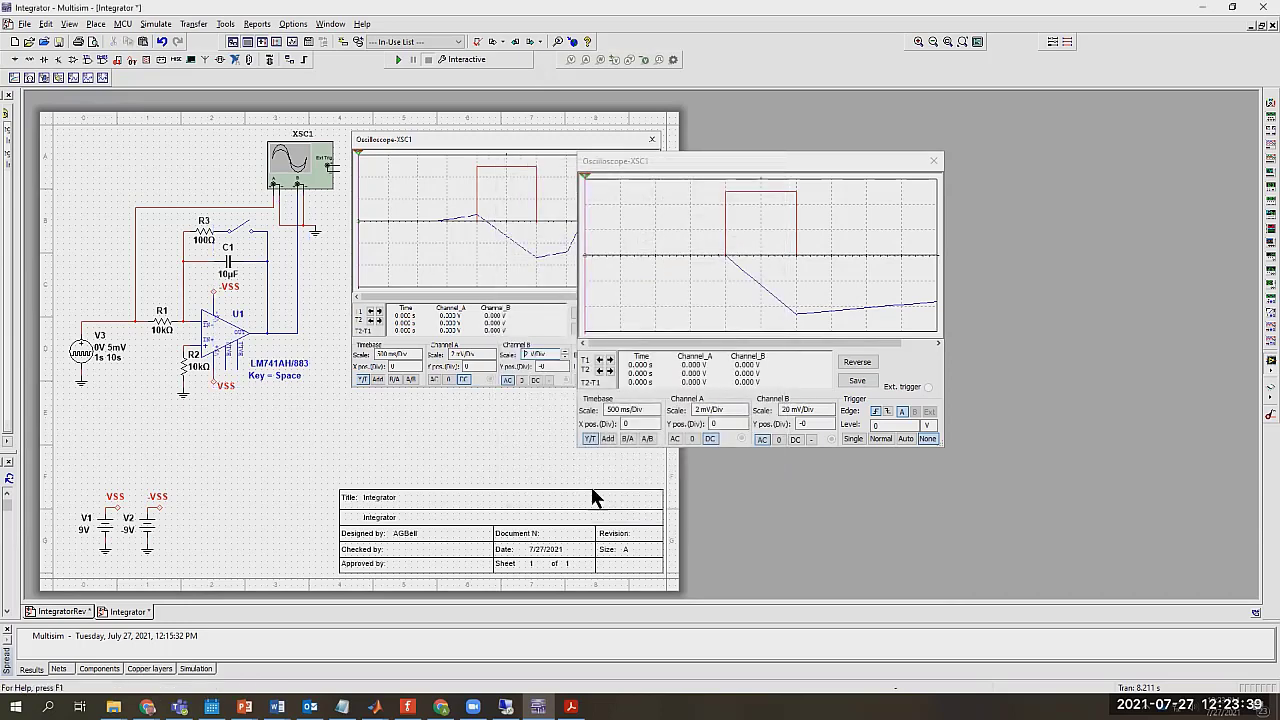
# - Run the Integrator simulation again with the switch open, watch the output trace on the oscilloscope, and stop the run
pyautogui.click(399, 60)
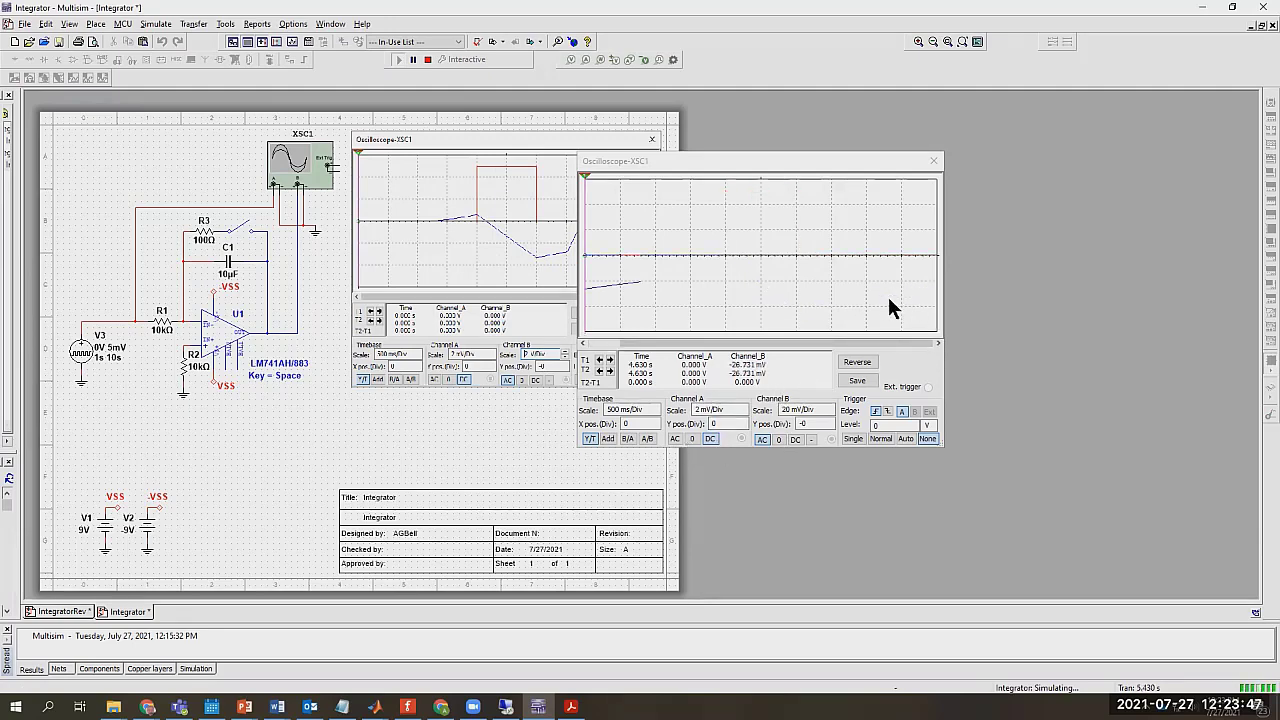
pyautogui.click(427, 59)
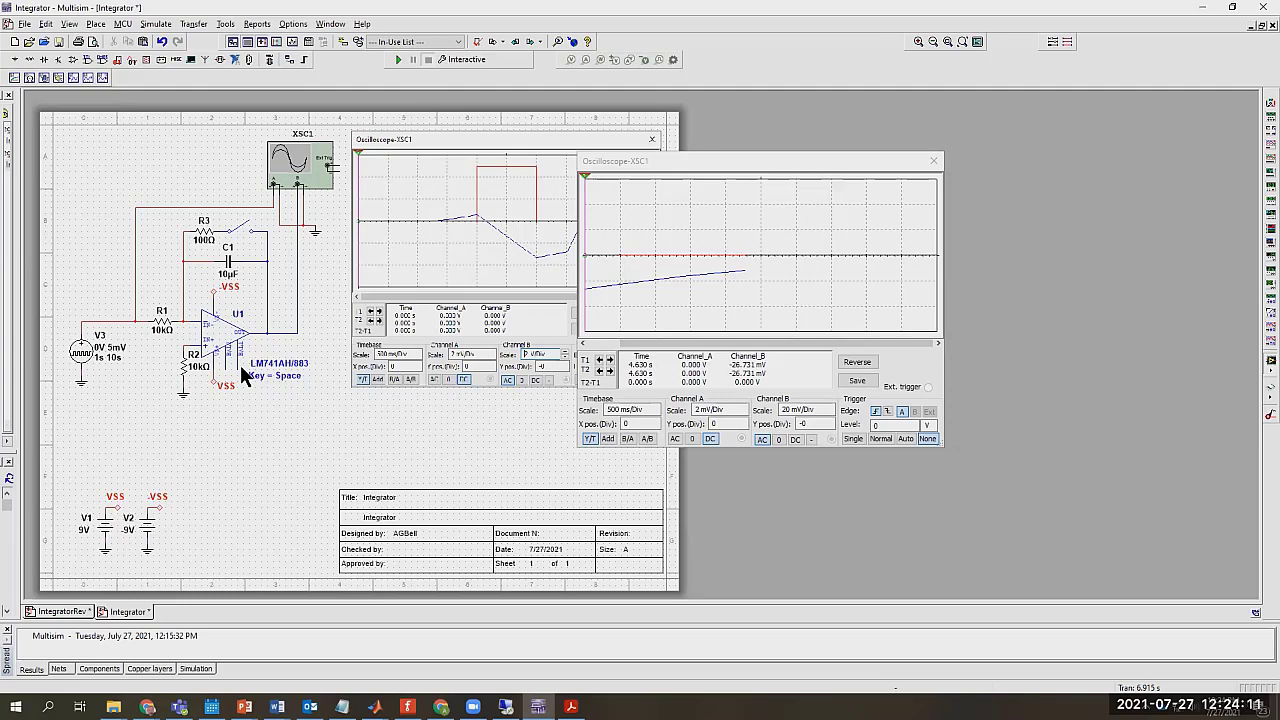
# - Close the oscilloscope display and remove the wire between the op-amp output and the oscilloscope's Channel B
pyautogui.doubleClick(320, 180)
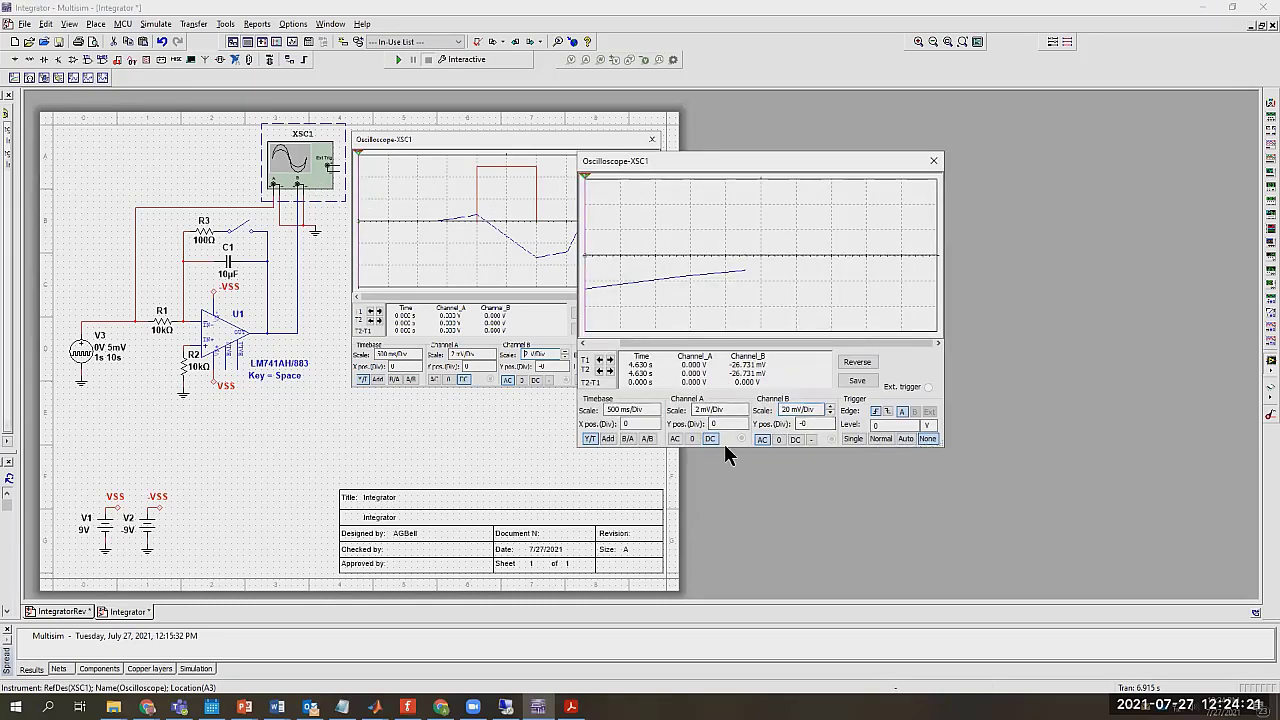
pyautogui.click(933, 161)
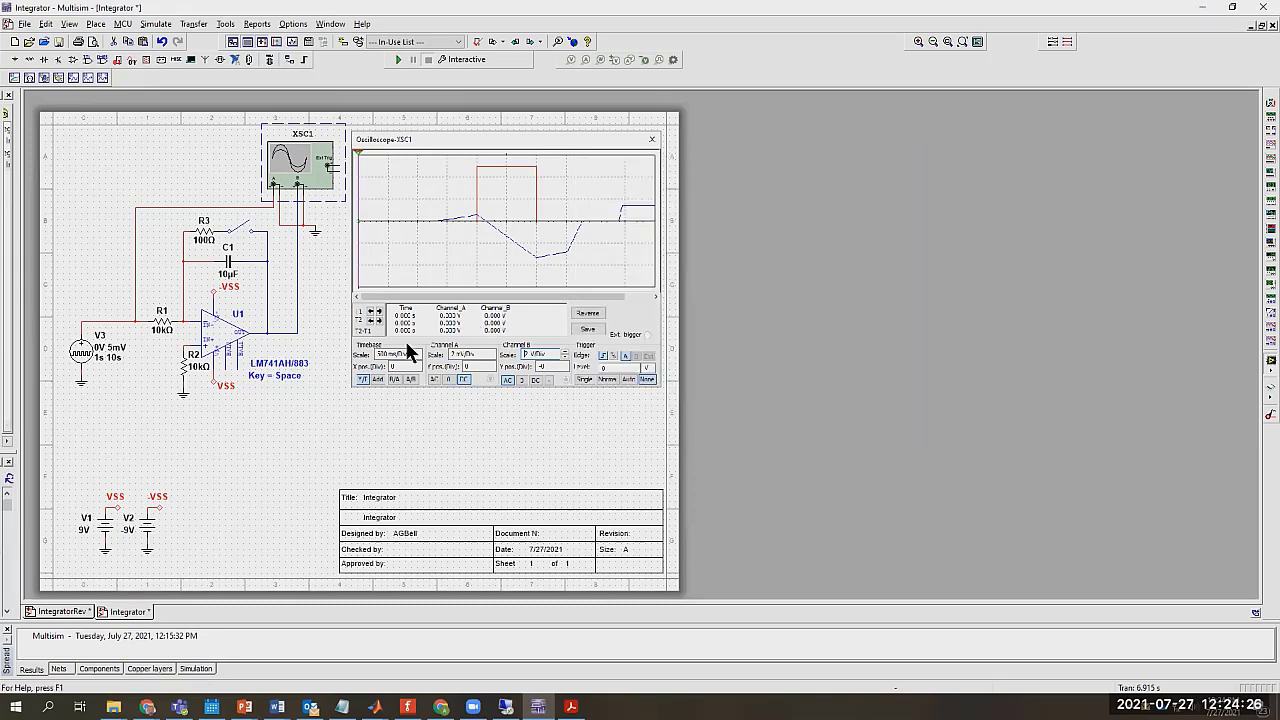
pyautogui.click(293, 333)
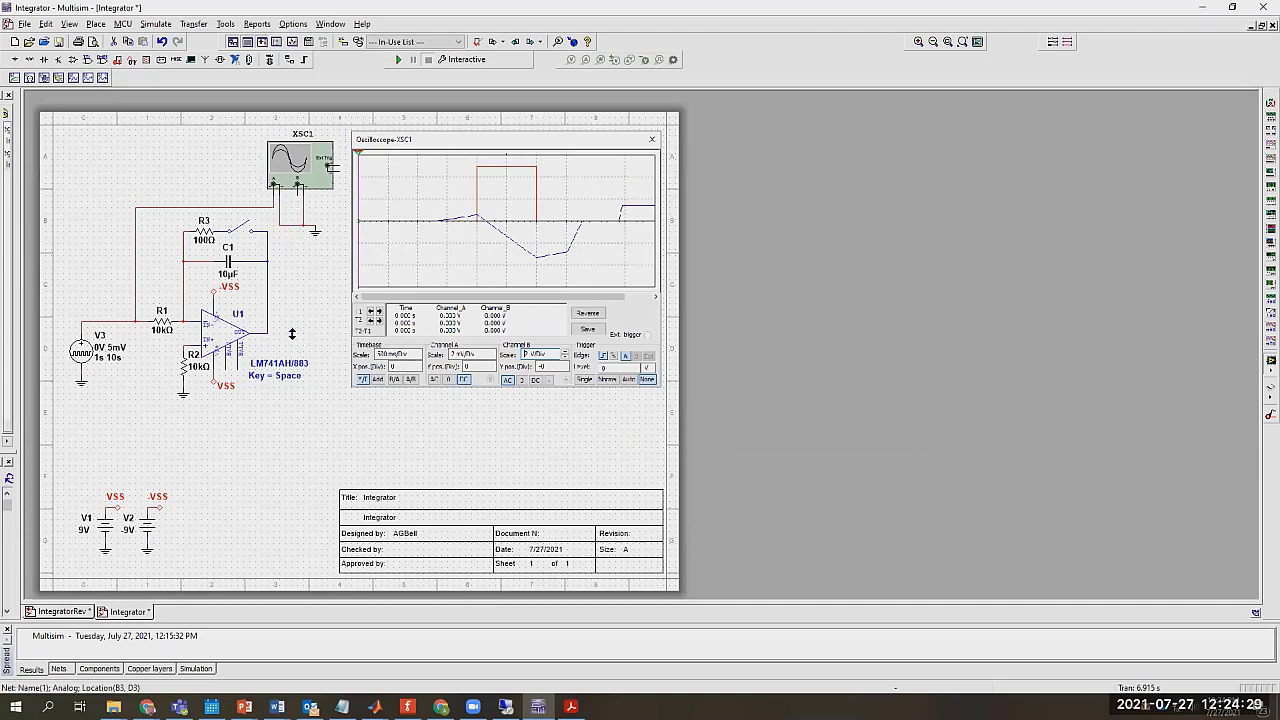
pyautogui.press('Escape')
# - Place a voltage probe on the output wire of op-amp U1
pyautogui.click(571, 62)
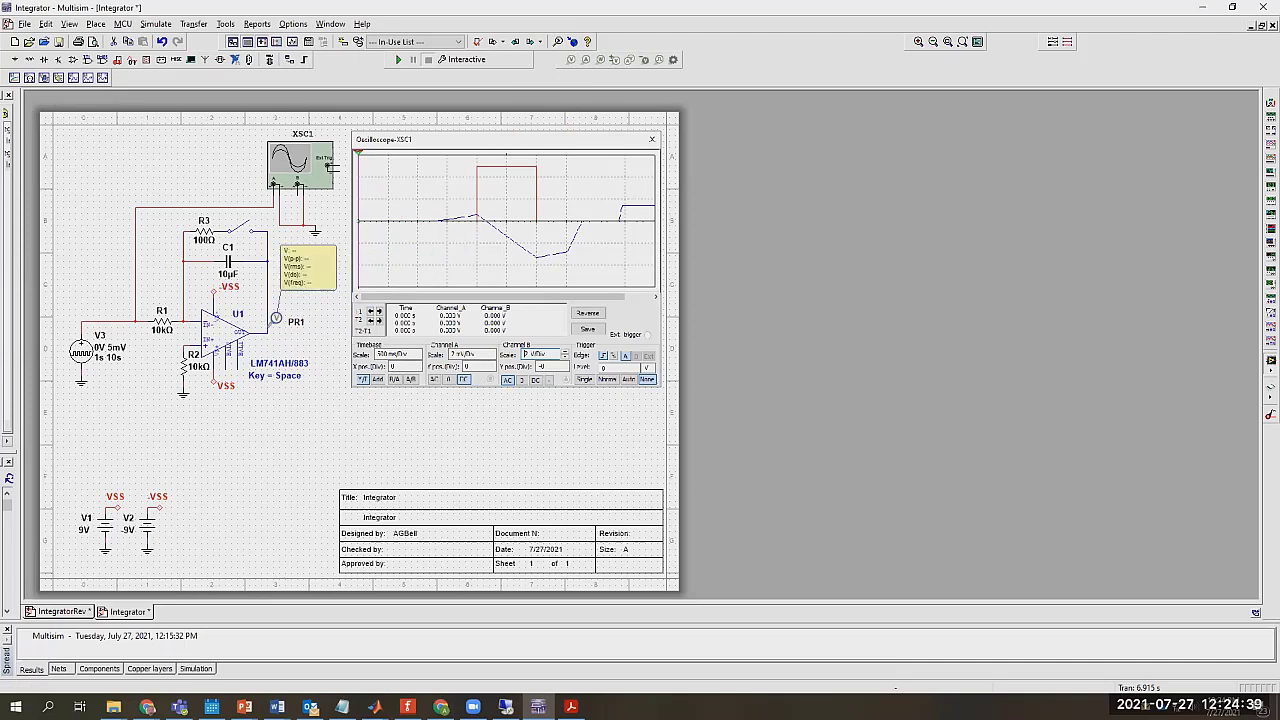
pyautogui.click(276, 323)
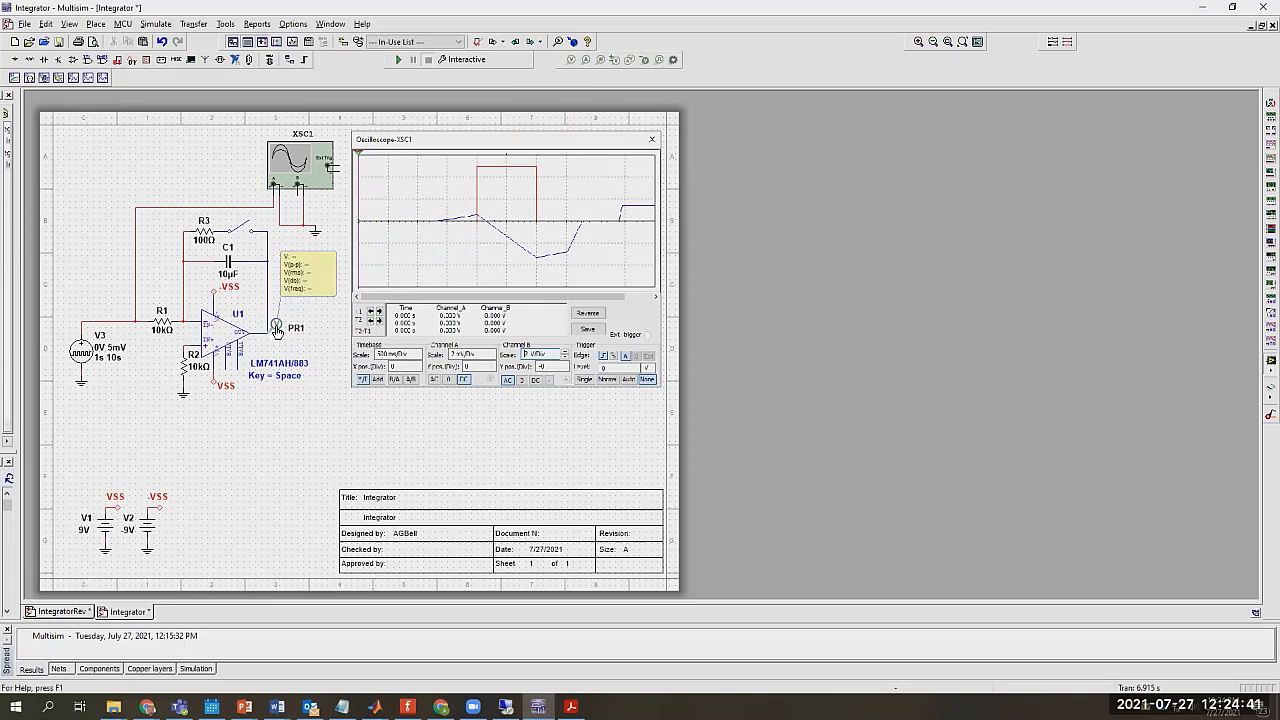
pyautogui.click(276, 325)
# - Switch the voltage probe to custom parameters and have it show only the instantaneous voltage V
pyautogui.doubleClick(276, 325)
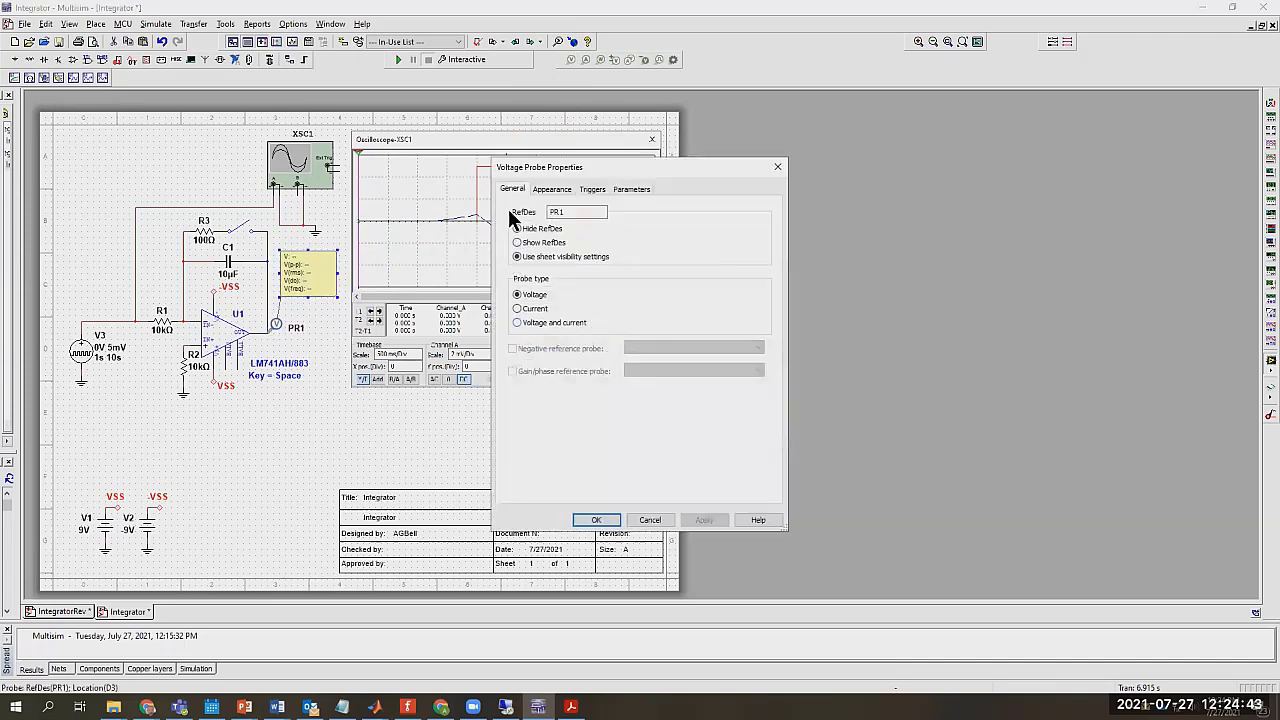
pyautogui.click(550, 189)
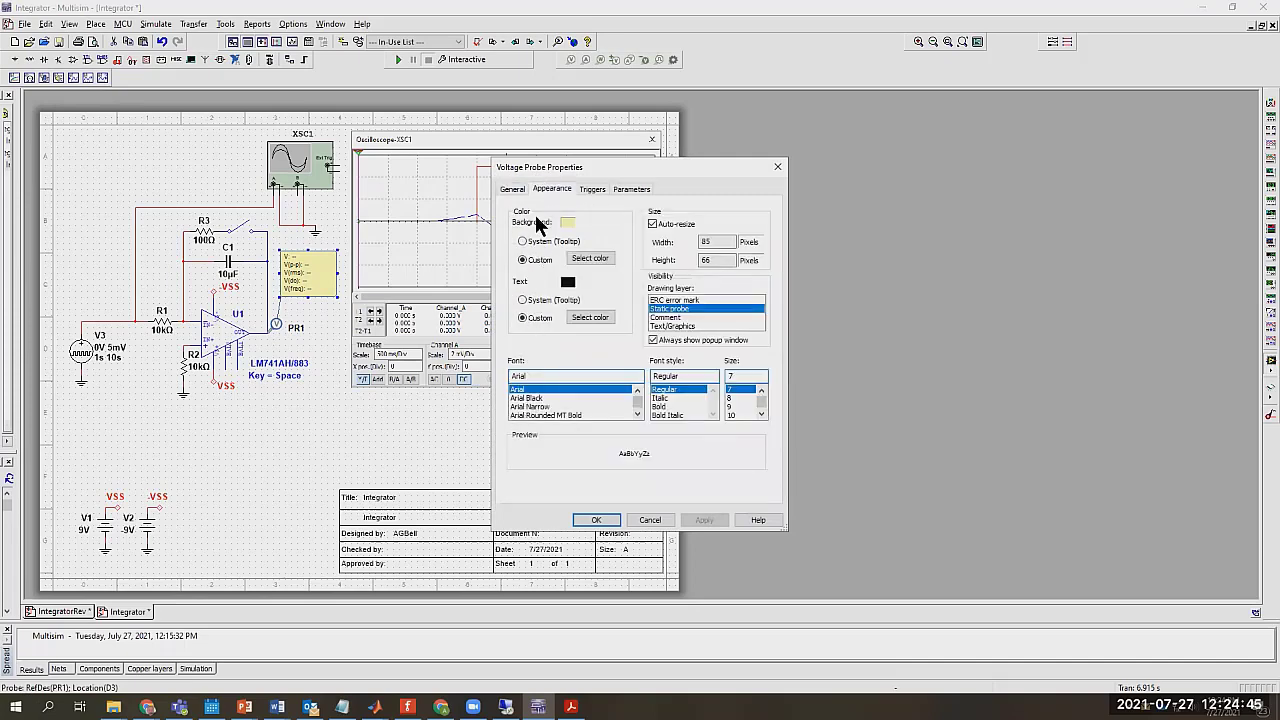
pyautogui.click(631, 189)
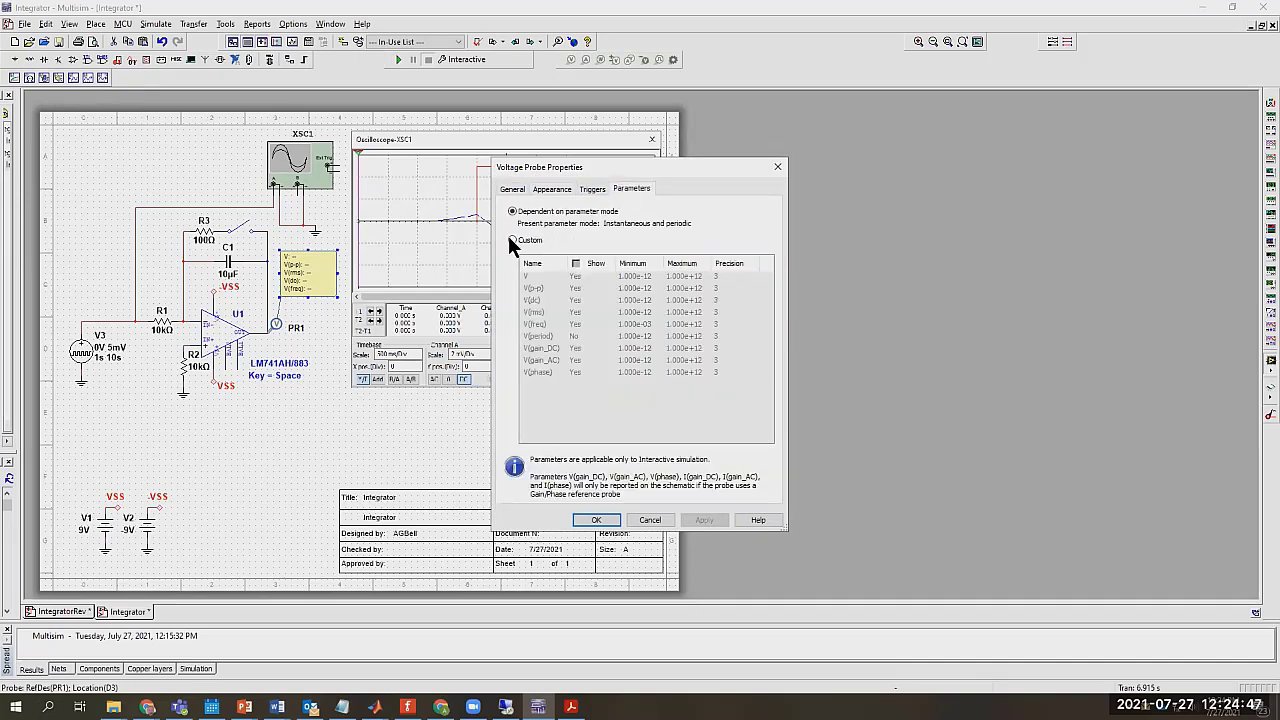
pyautogui.click(512, 241)
pyautogui.click(575, 263)
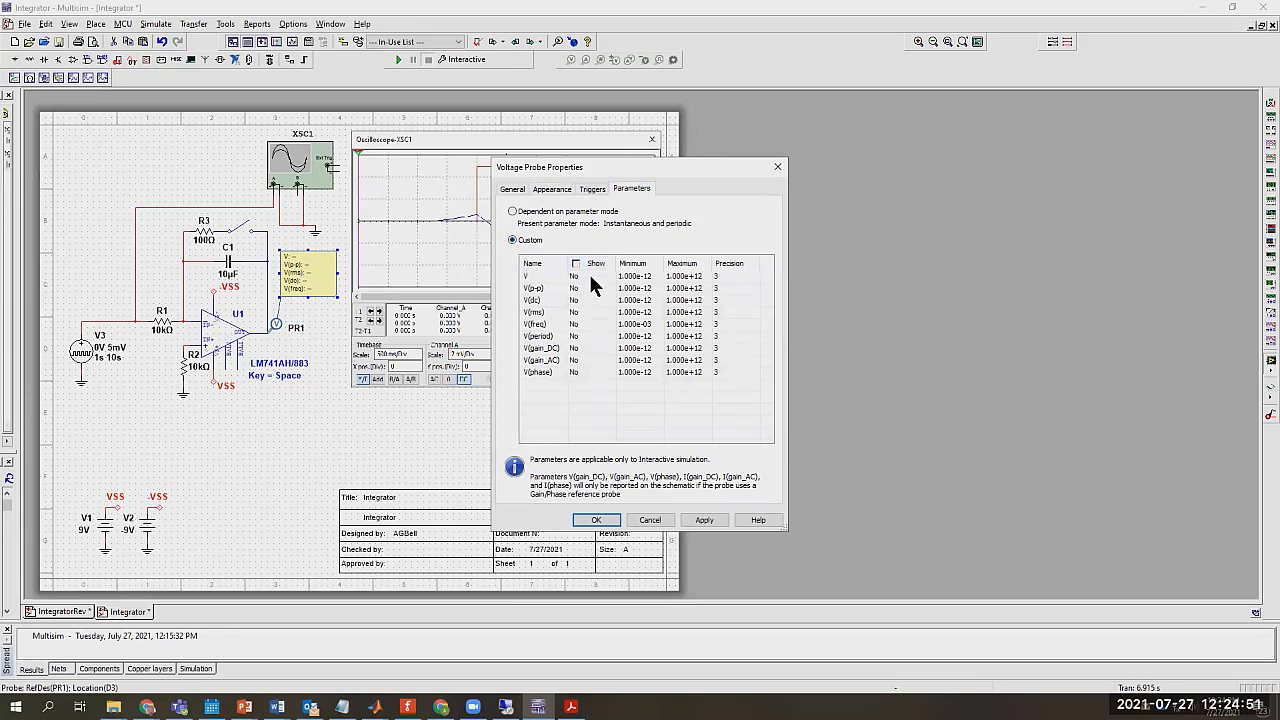
pyautogui.click(589, 276)
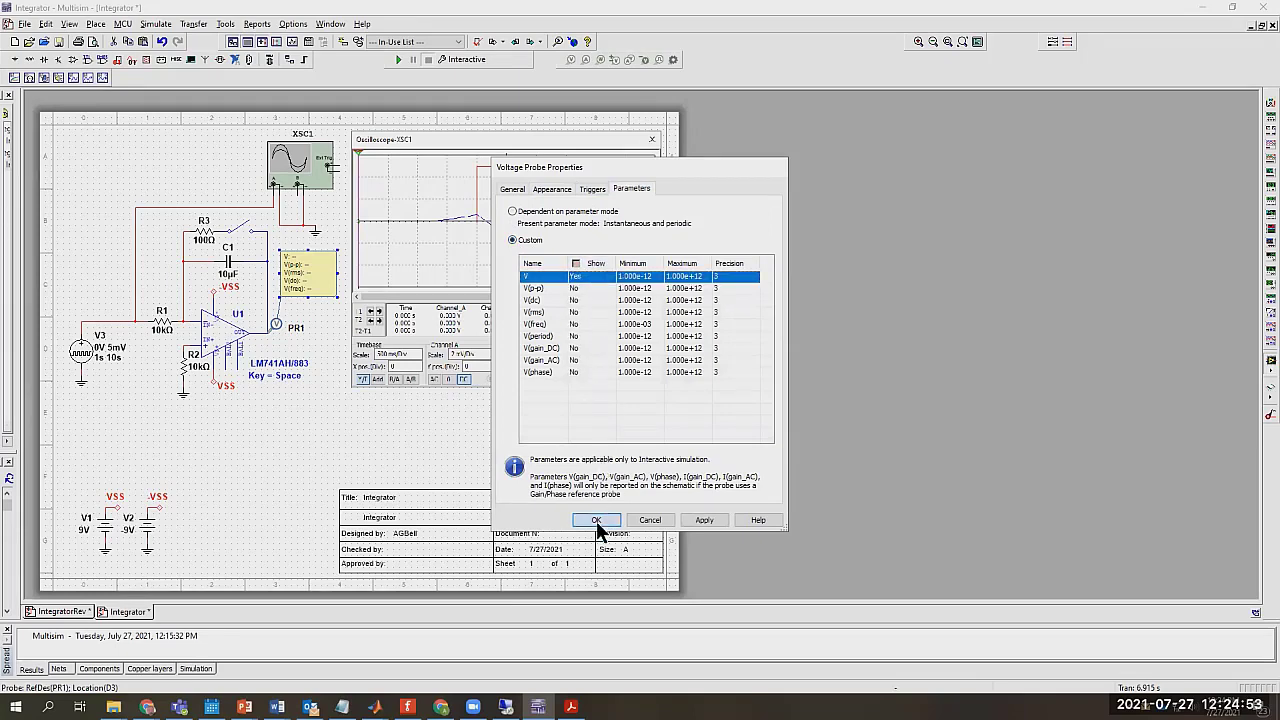
pyautogui.click(597, 521)
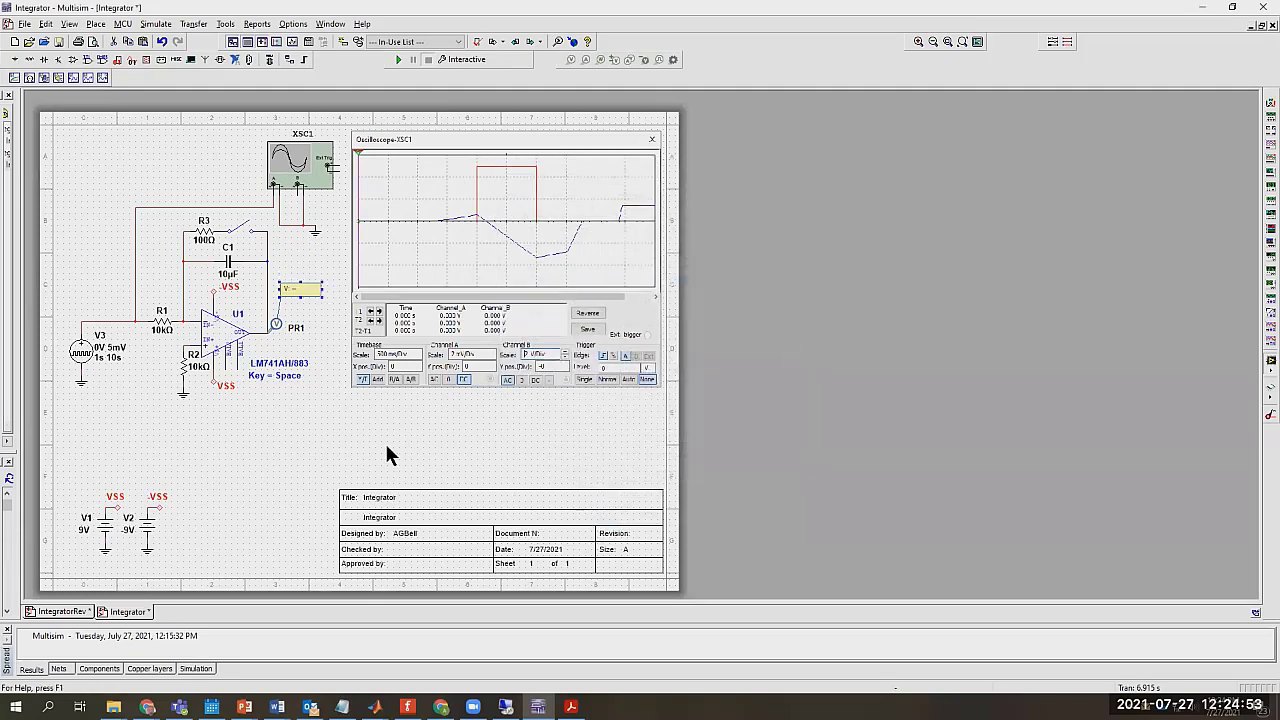
# - Run the simulation while closing and reopening the switch, check the probe voltage and the oscilloscope traces, and stop the run
pyautogui.click(398, 60)
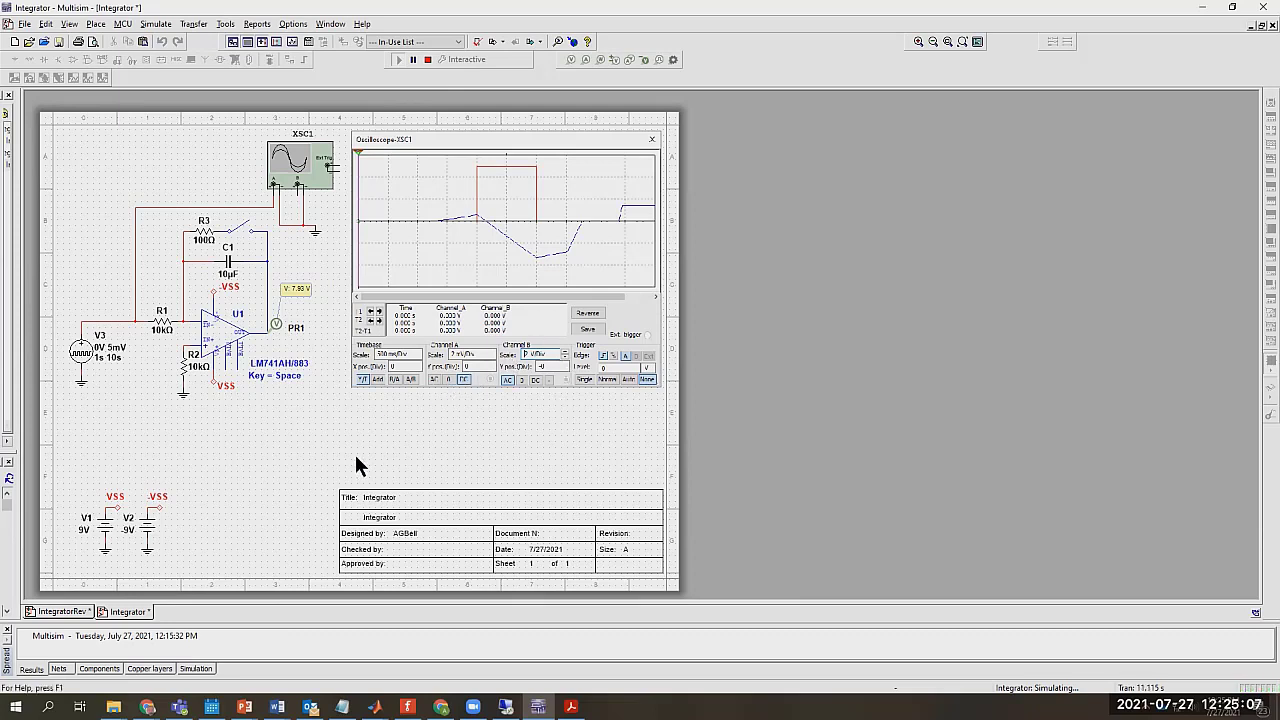
pyautogui.press('space')
pyautogui.press('space')
pyautogui.doubleClick(312, 176)
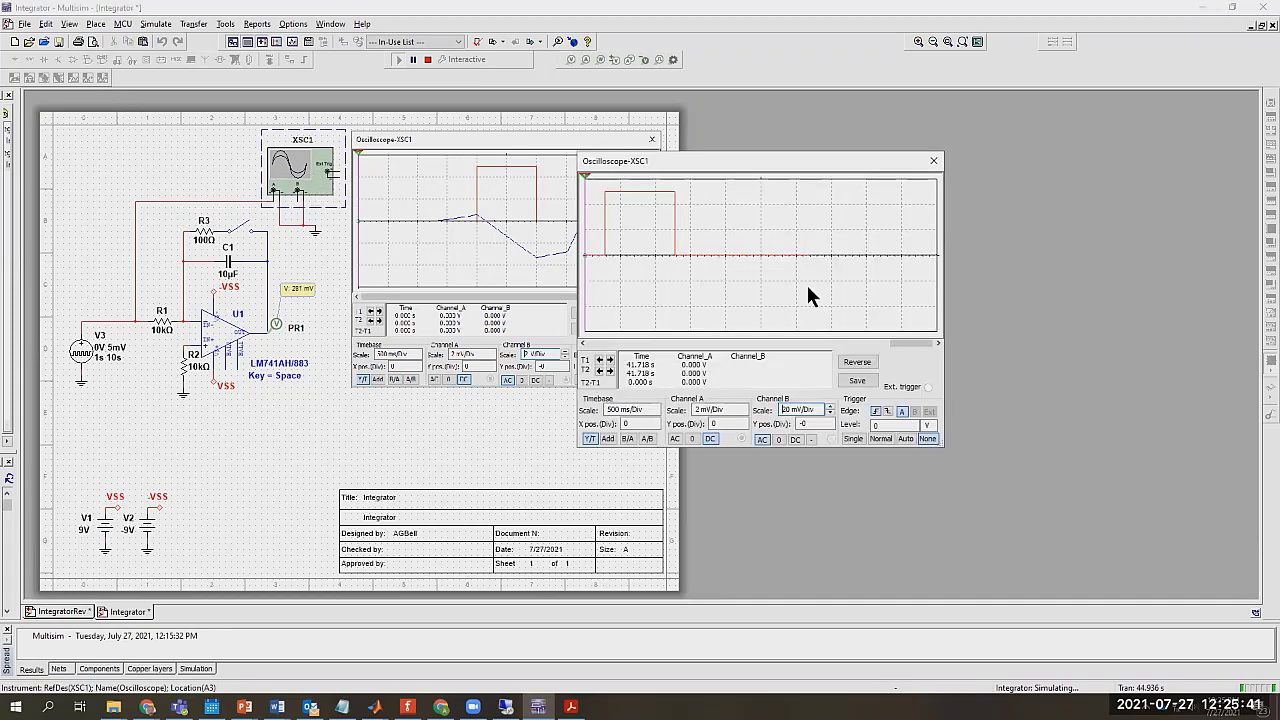
pyautogui.moveTo(914, 349); pyautogui.dragTo(688, 366)
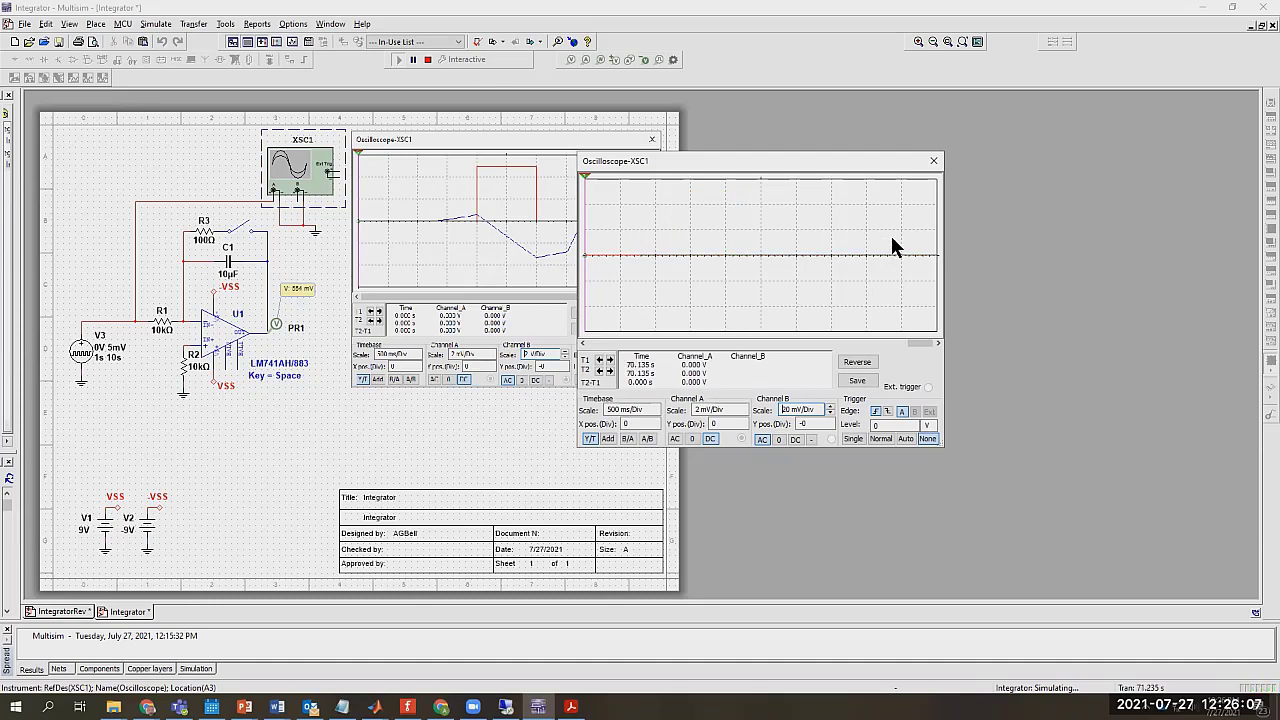
pyautogui.click(932, 160)
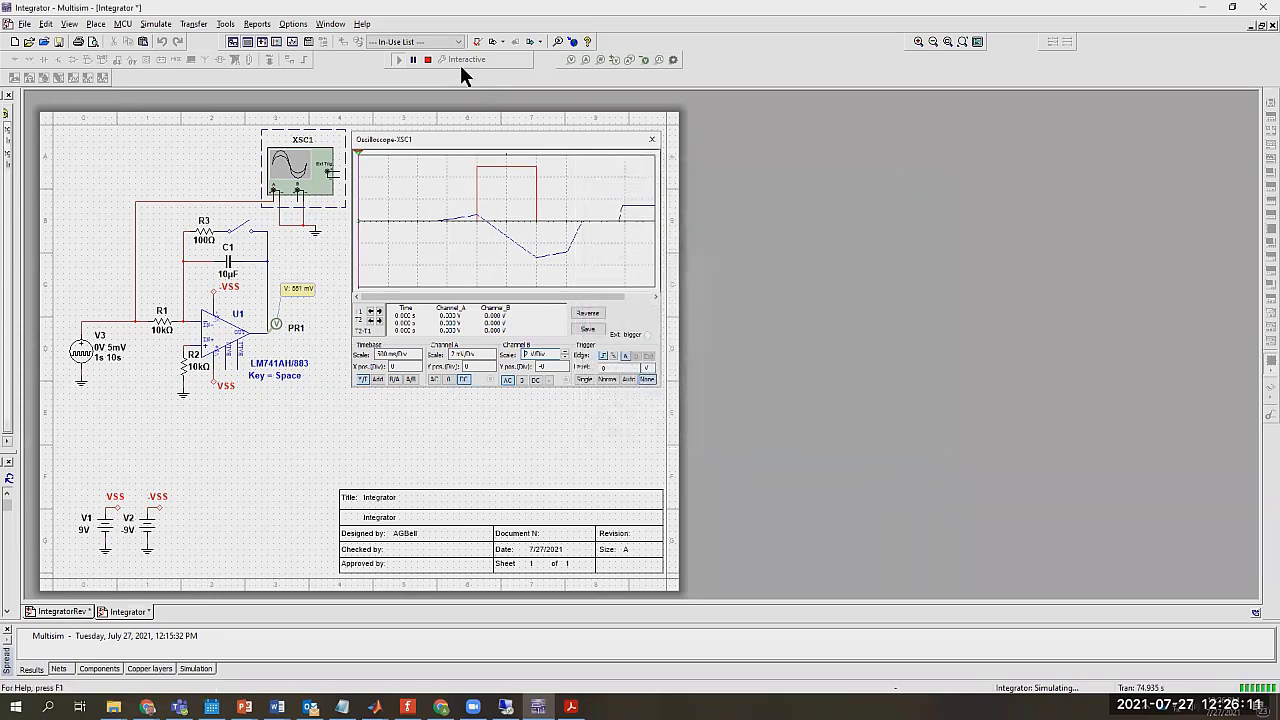
pyautogui.click(428, 60)
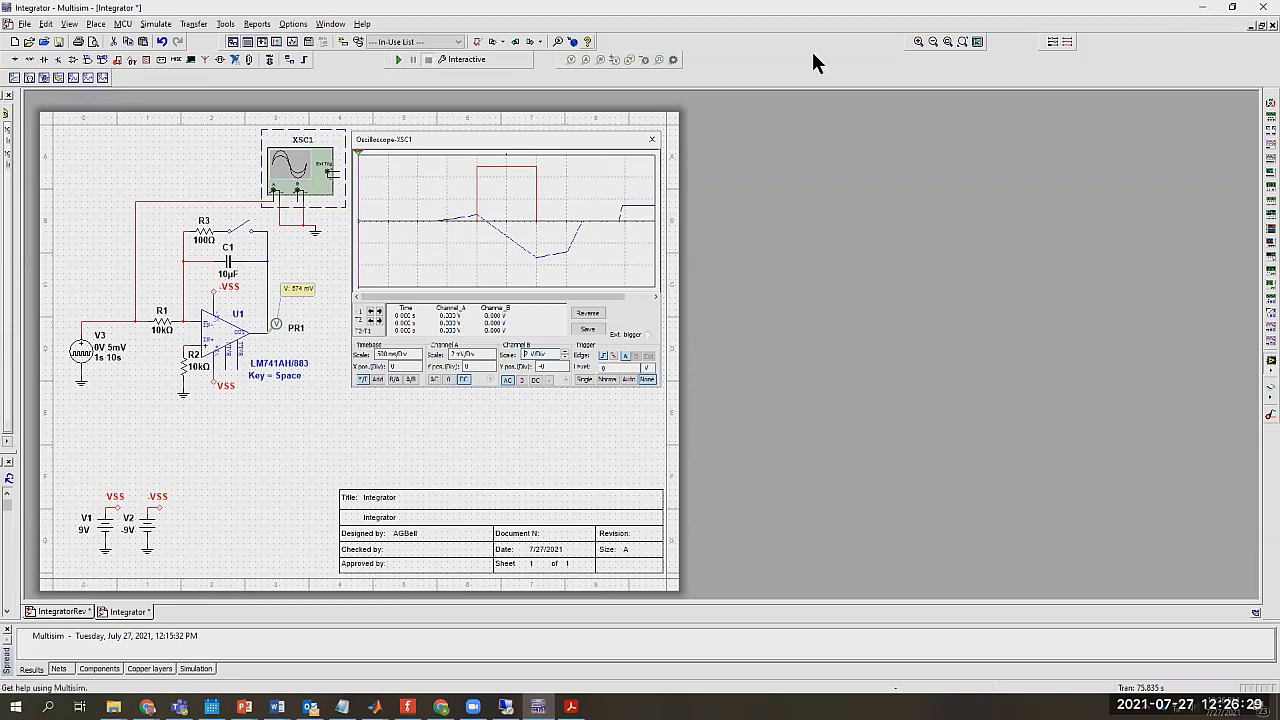
# - Place a multimeter beside the op-amp output and shift the voltage probe farther up the output wire
pyautogui.click(1262, 104)
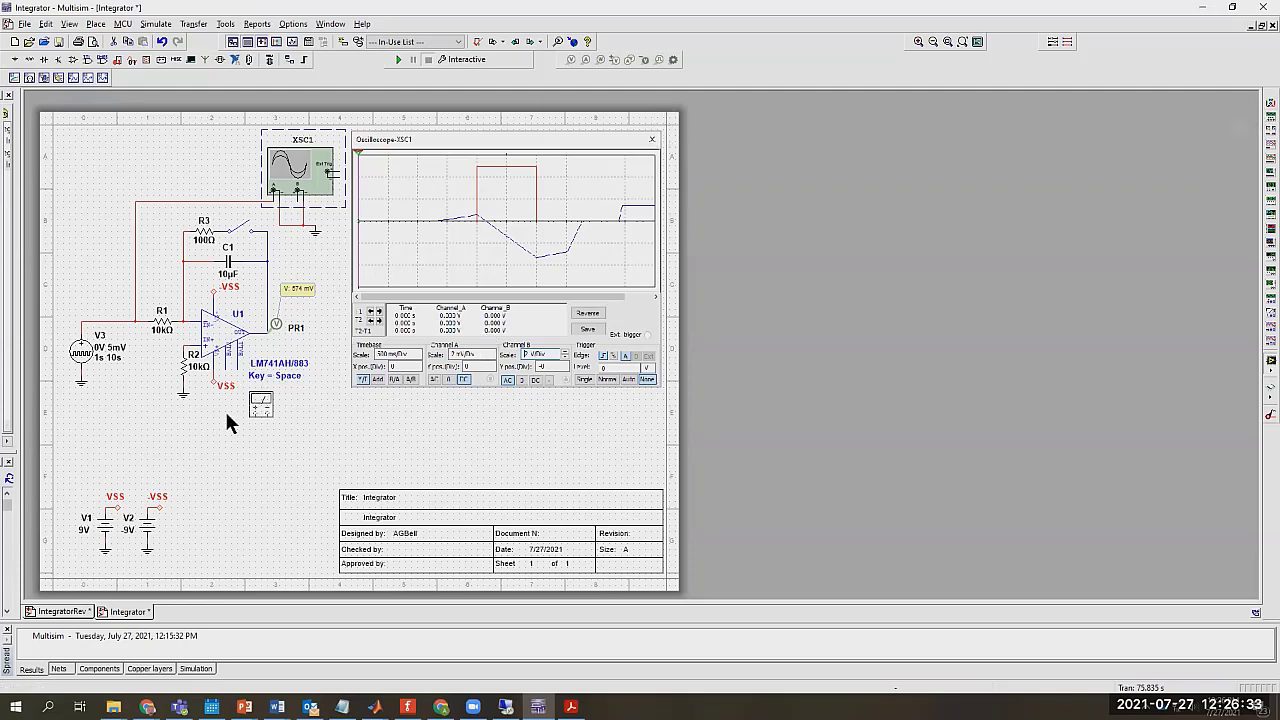
pyautogui.click(320, 320)
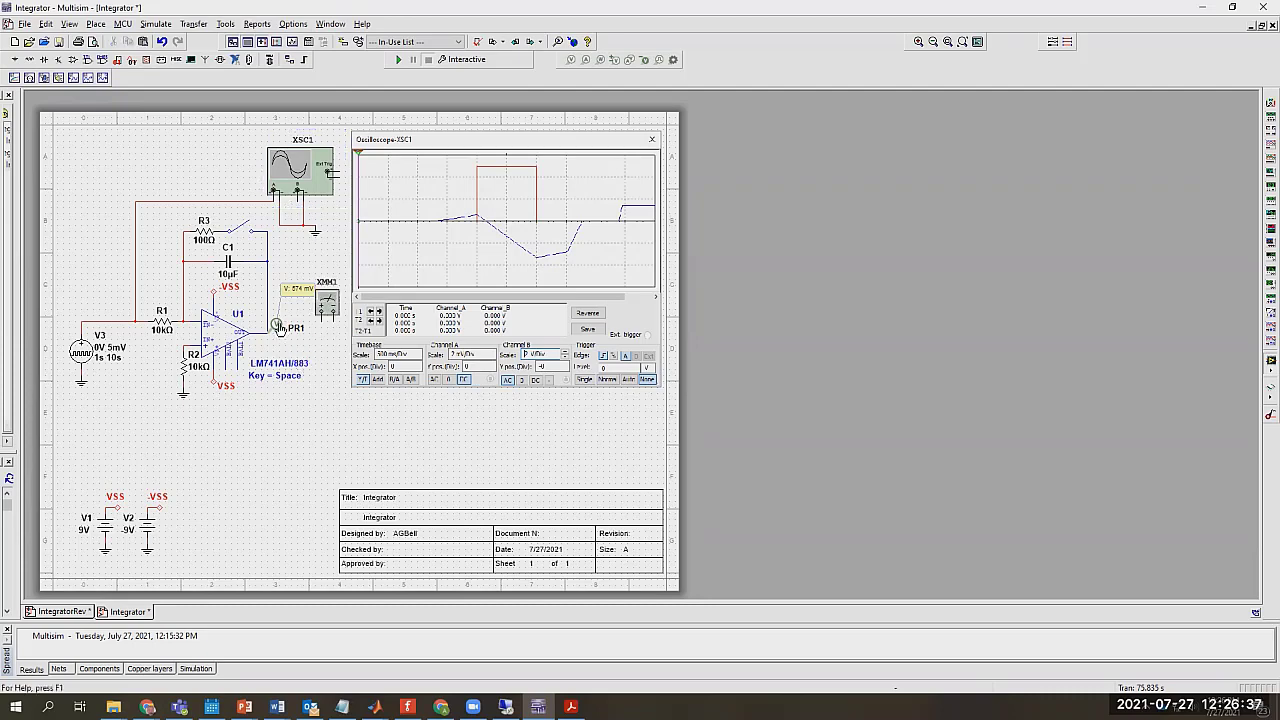
pyautogui.moveTo(277, 324); pyautogui.dragTo(279, 269)
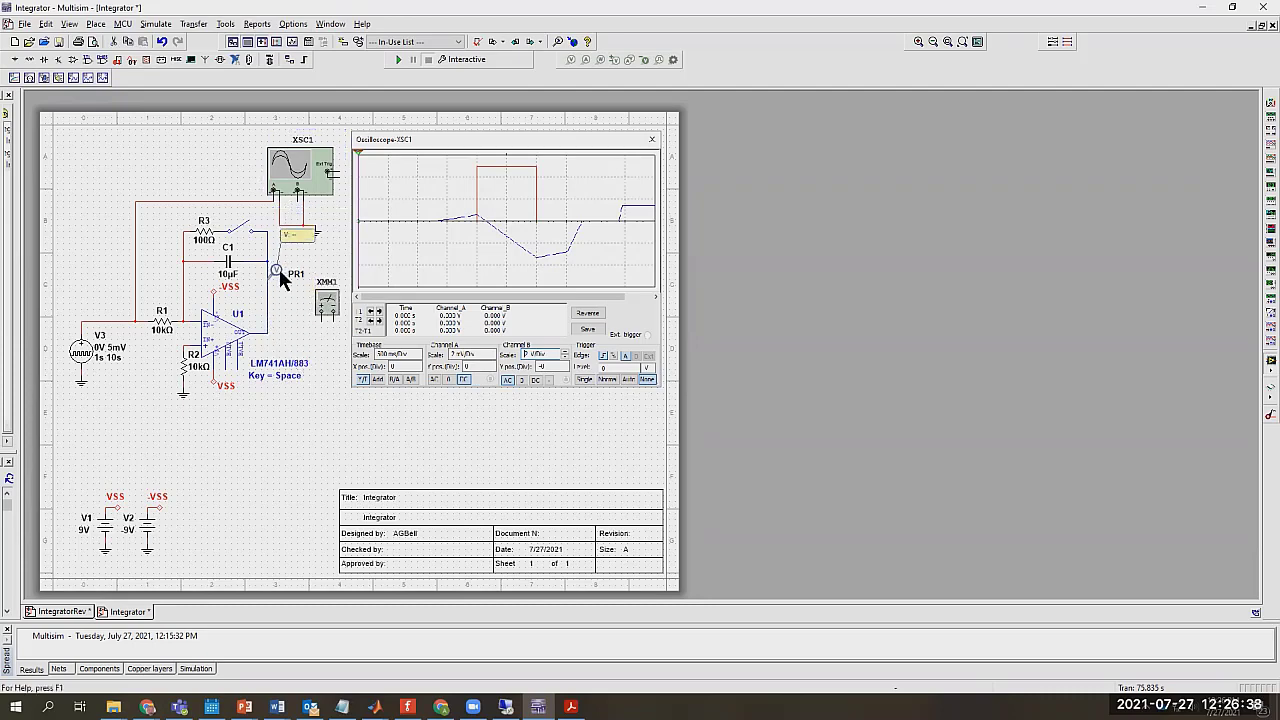
# - Move the multimeter closer to U1, connecting its positive terminal to the op-amp output and its negative terminal to ground
pyautogui.click(327, 306)
pyautogui.moveTo(324, 314); pyautogui.dragTo(300, 318)
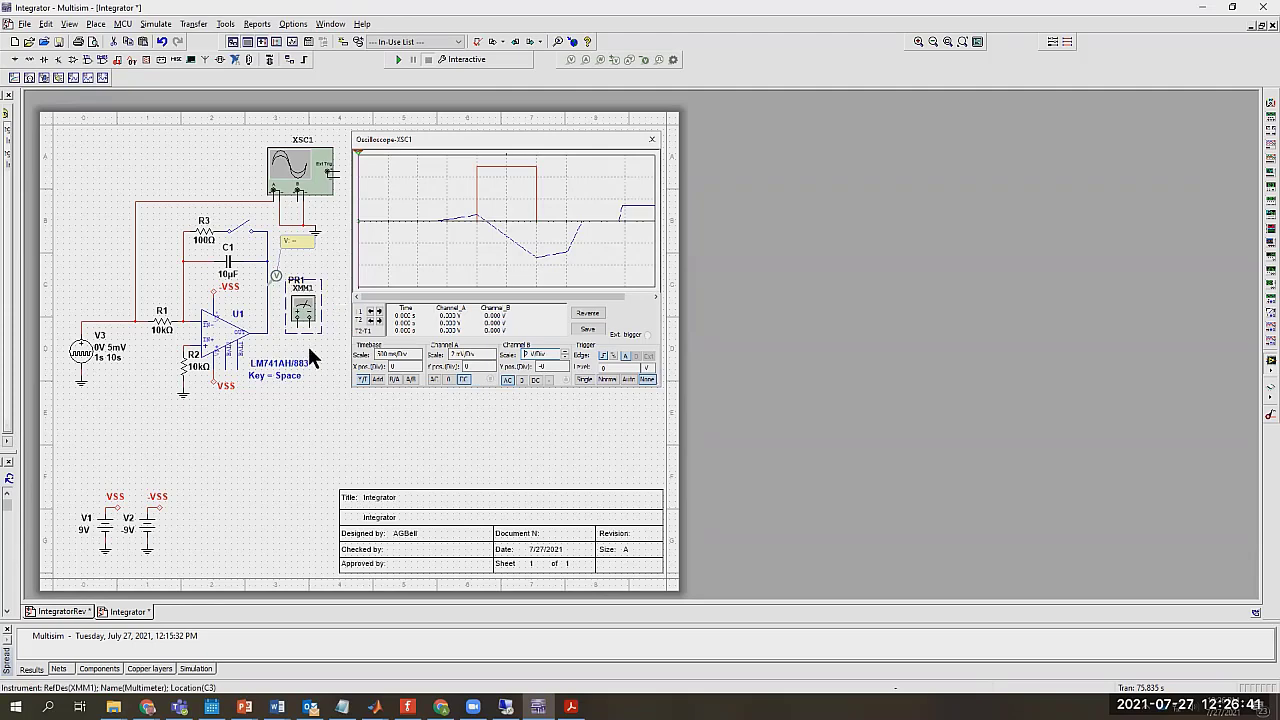
pyautogui.click(318, 229)
pyautogui.click(345, 464)
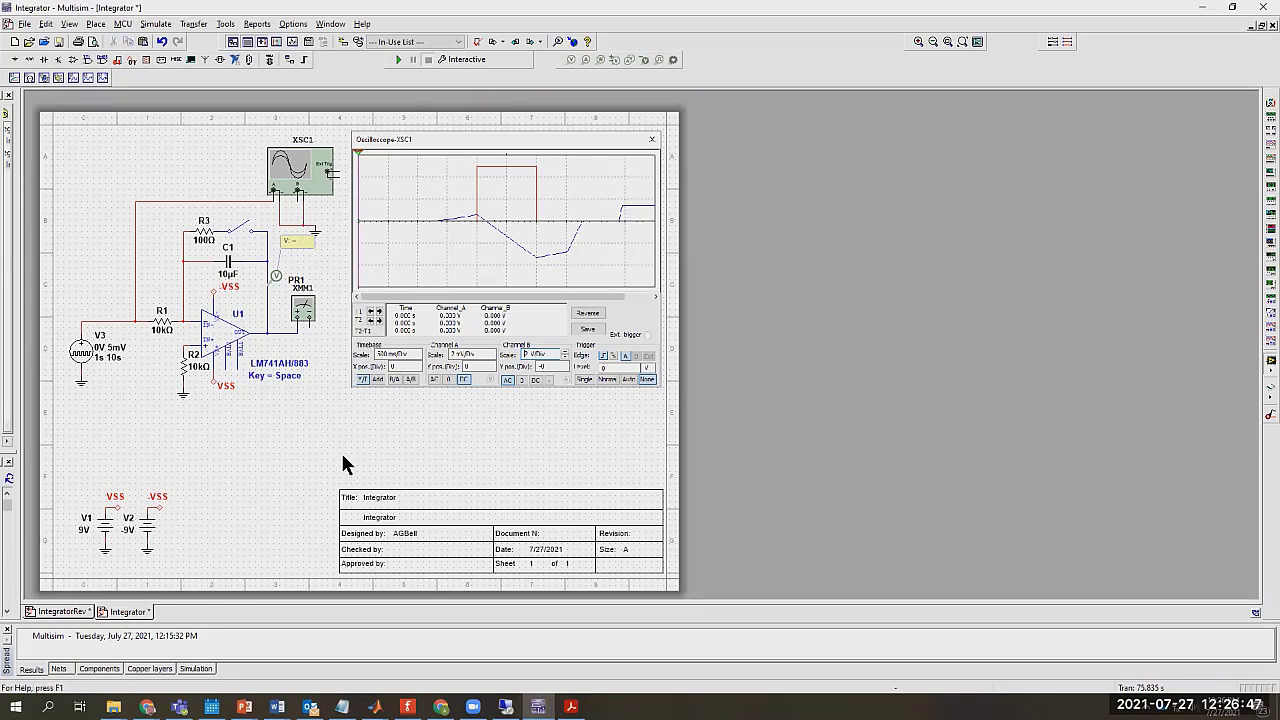
# - Open the multimeter display in DC voltage mode and close the switch in series with R3
pyautogui.doubleClick(310, 322)
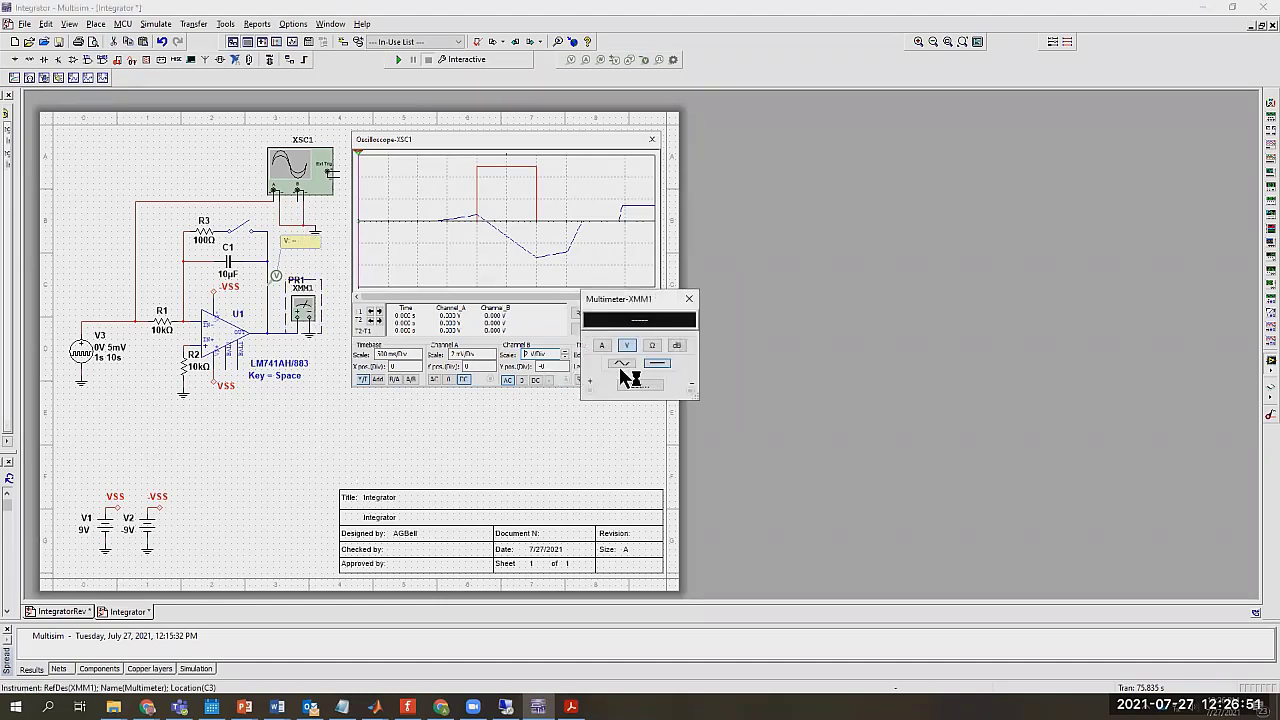
pyautogui.click(628, 346)
pyautogui.click(243, 237)
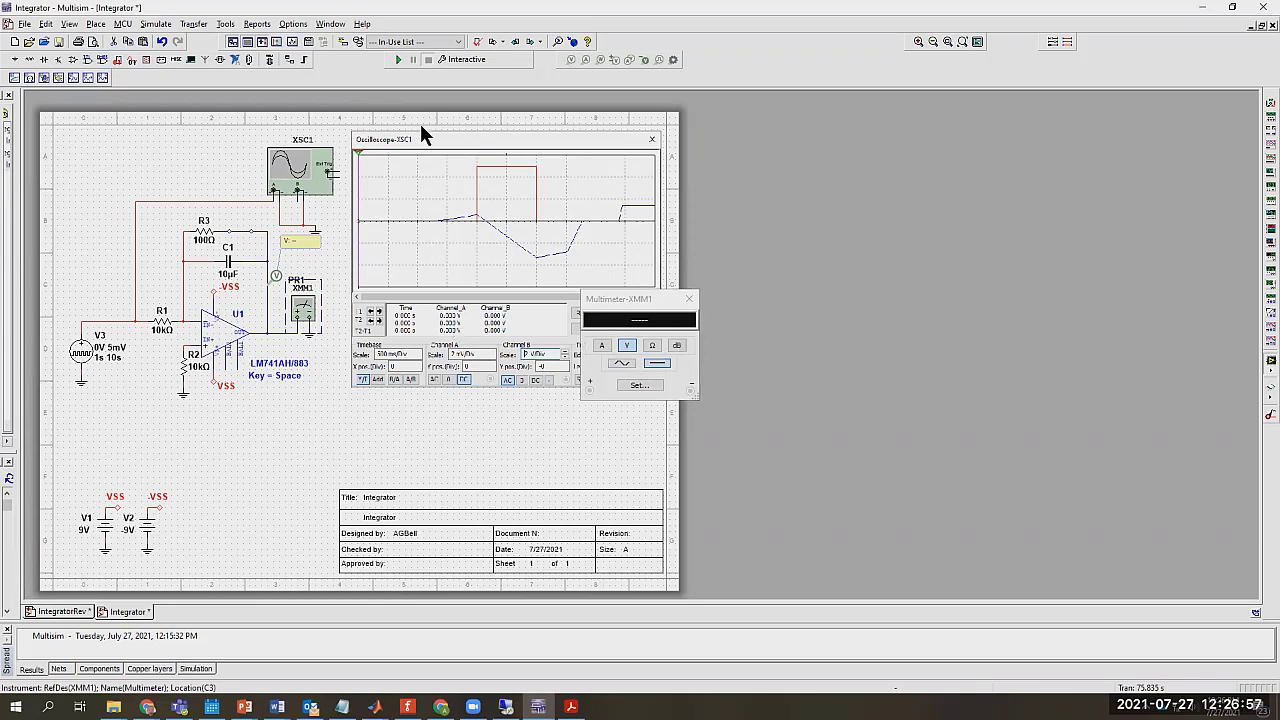
# - Run the simulation with the switch closed, position the oscilloscope display beside the schematic to compare it with the multimeter, and stop the run
pyautogui.click(399, 61)
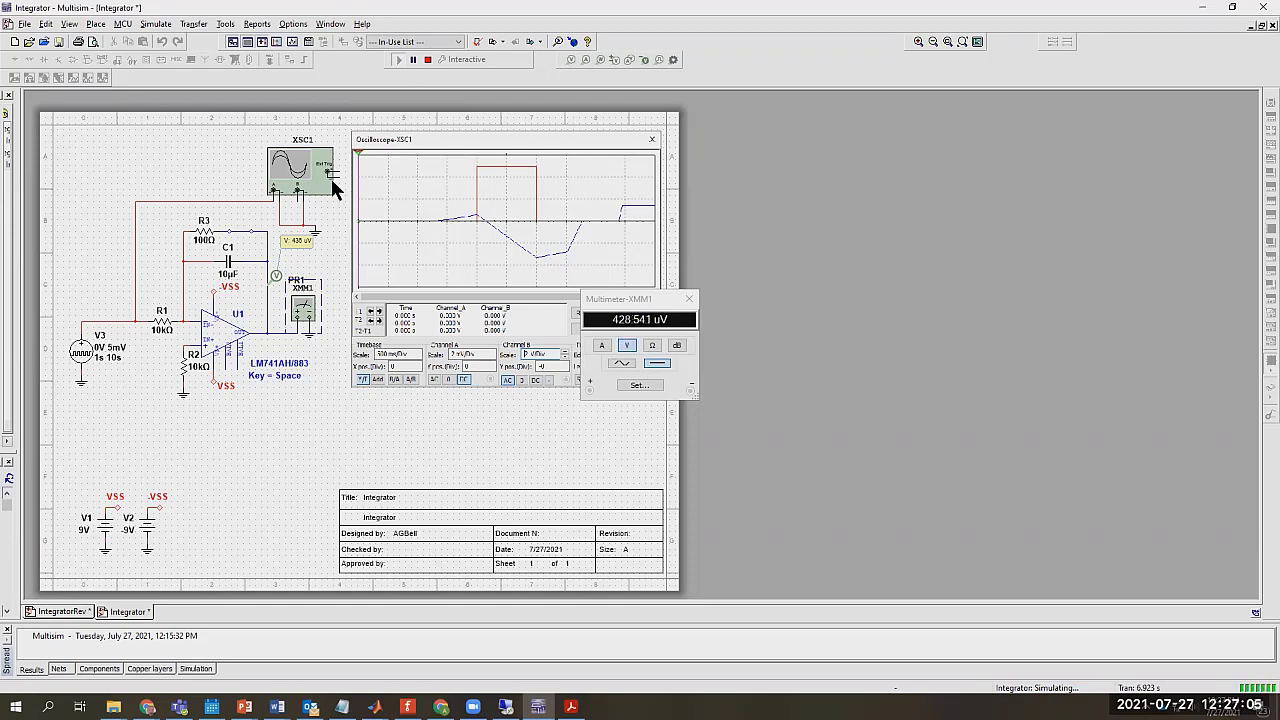
pyautogui.click(318, 173)
pyautogui.doubleClick(317, 171)
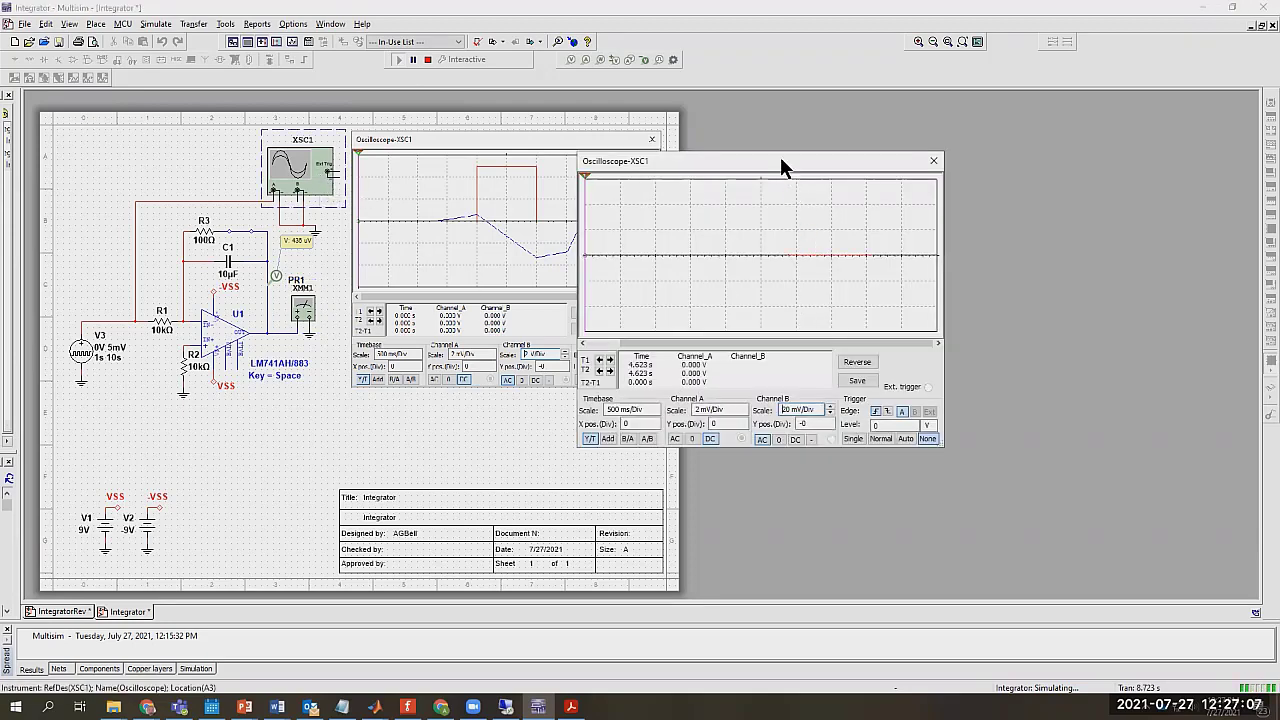
pyautogui.moveTo(781, 158); pyautogui.dragTo(940, 124)
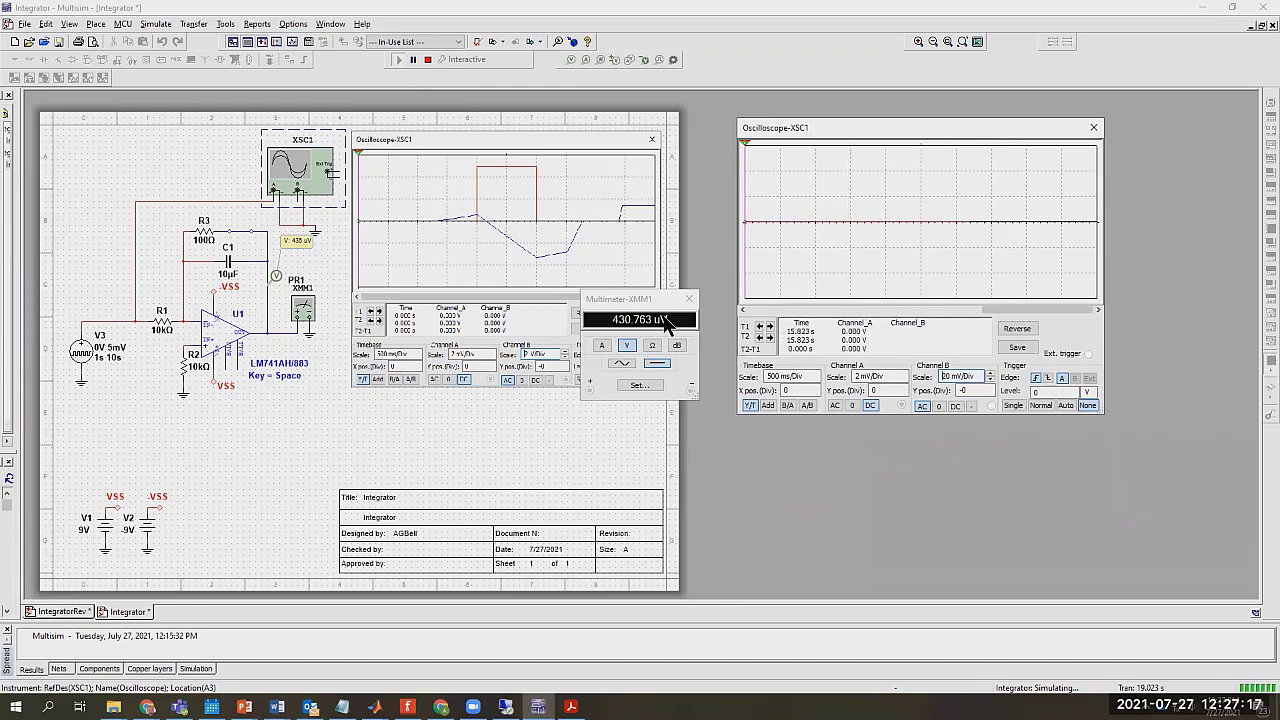
pyautogui.click(427, 60)
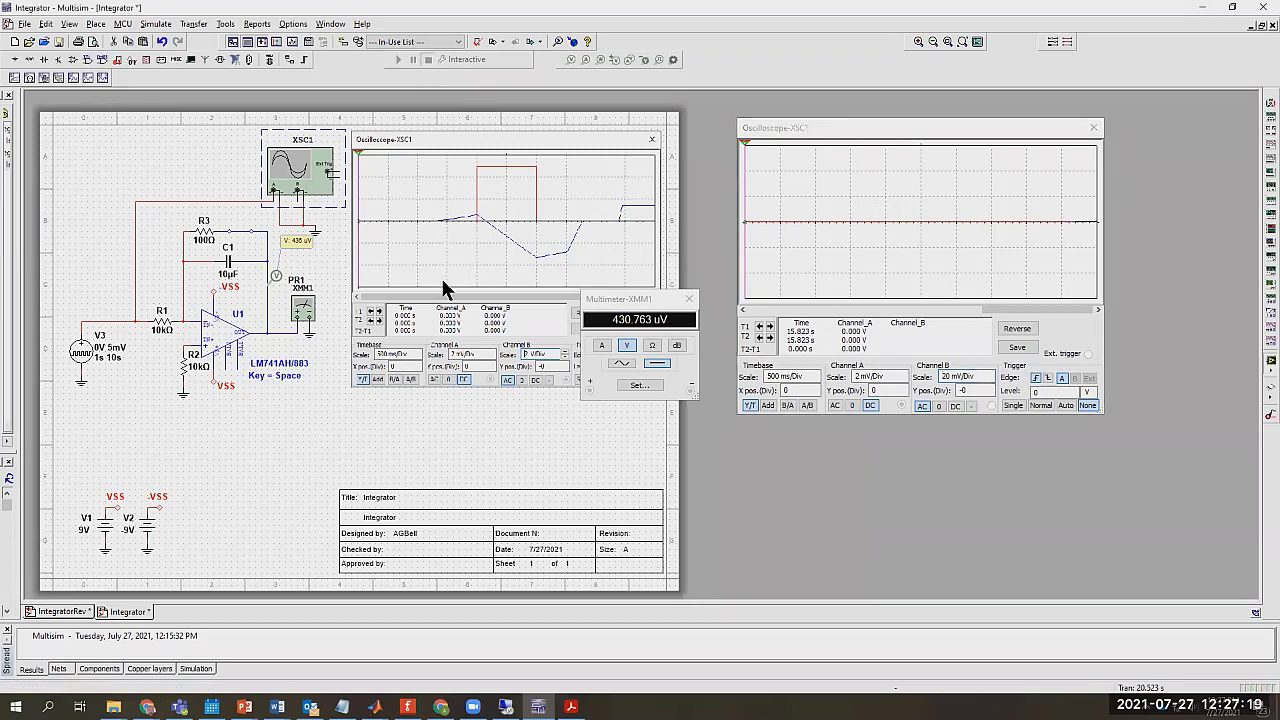
# - Run the simulation again and open the switch during the run, read the multimeter's output voltage, and stop and close the meter
pyautogui.press('space')
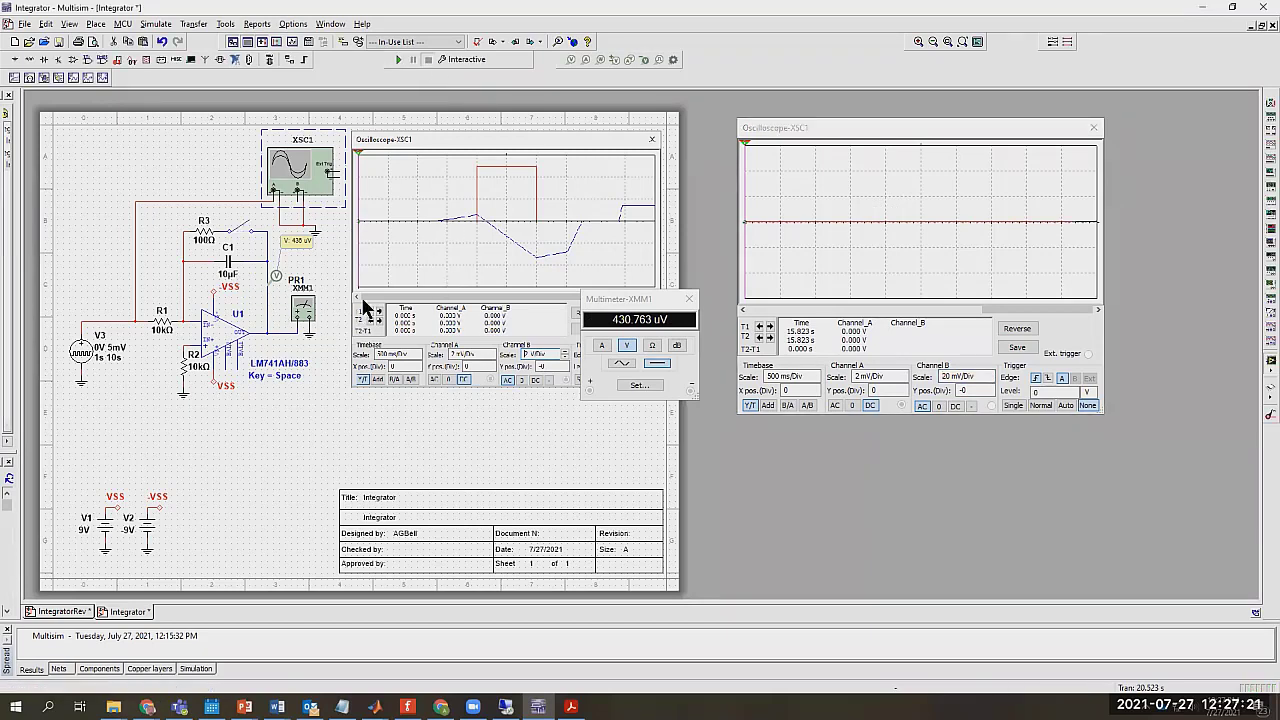
pyautogui.click(399, 60)
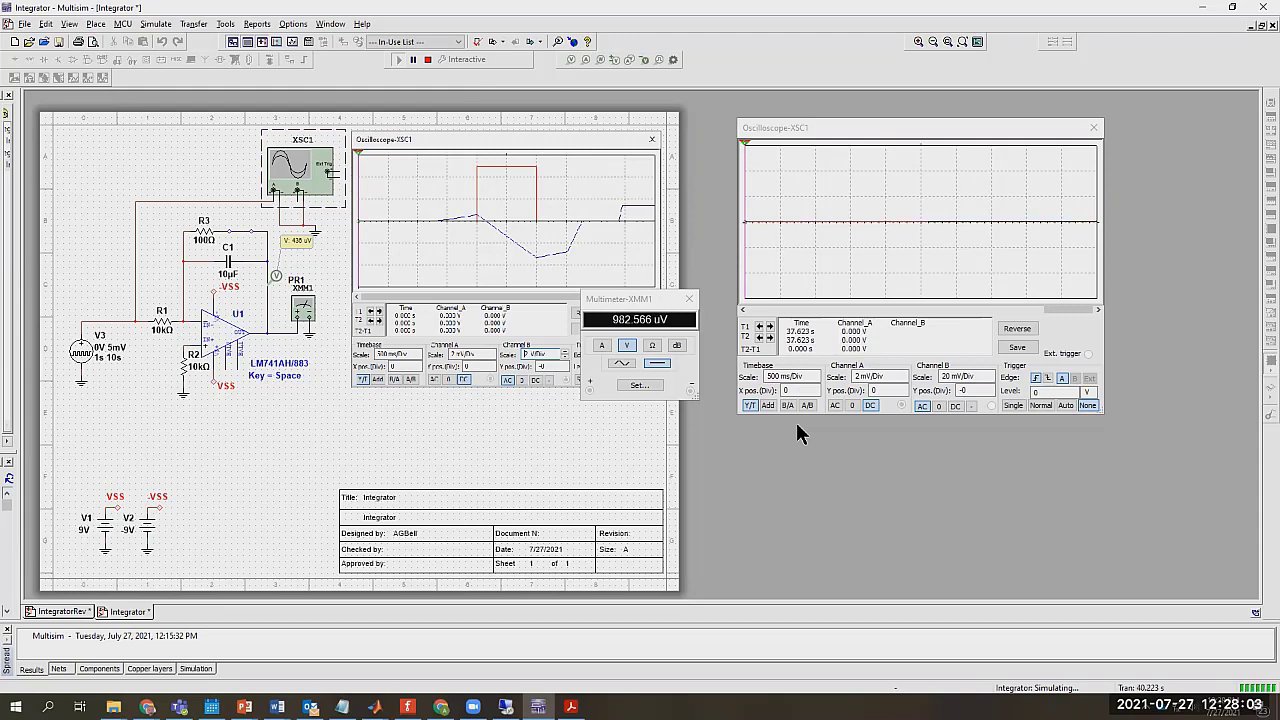
pyautogui.press('space')
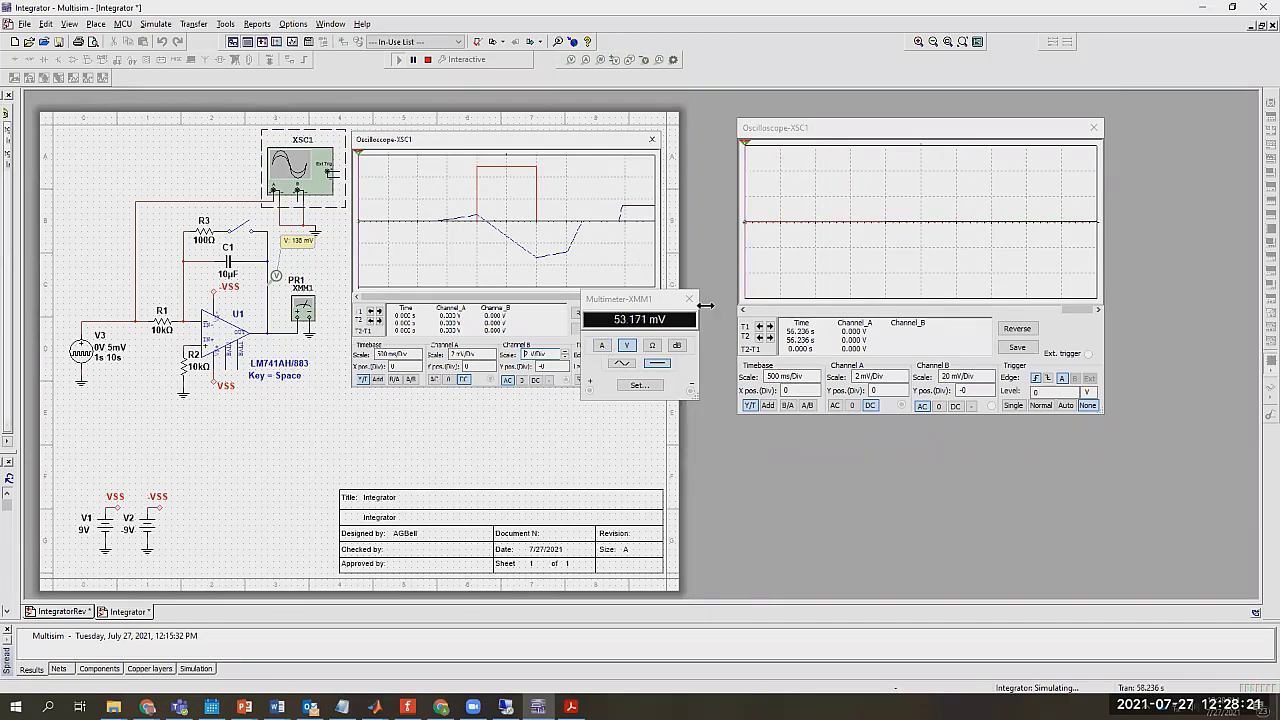
pyautogui.click(428, 59)
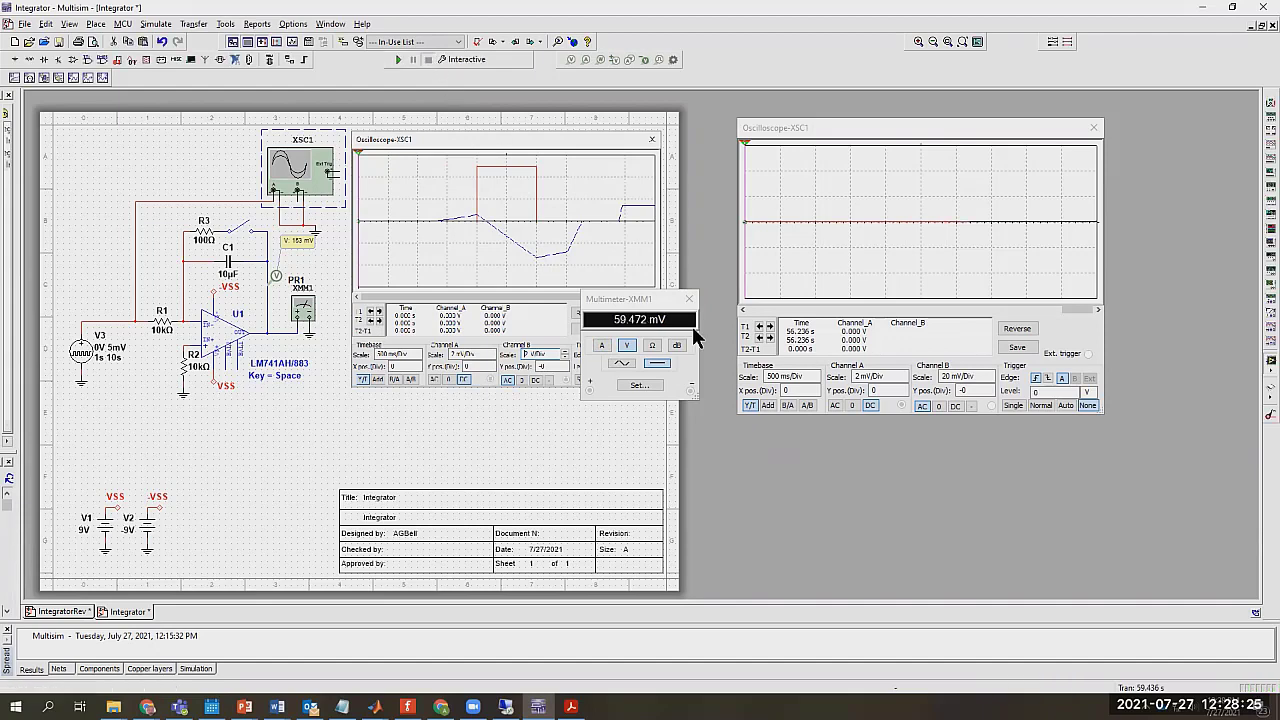
pyautogui.click(184, 146)
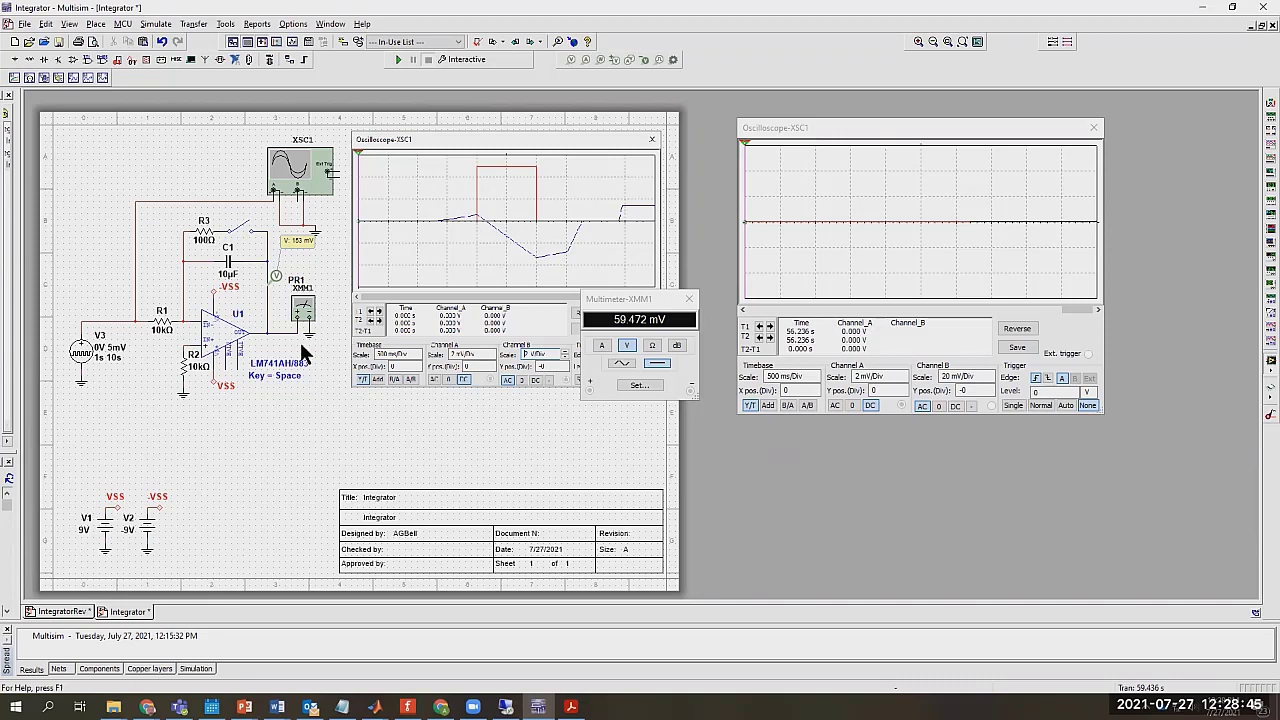
pyautogui.click(688, 299)
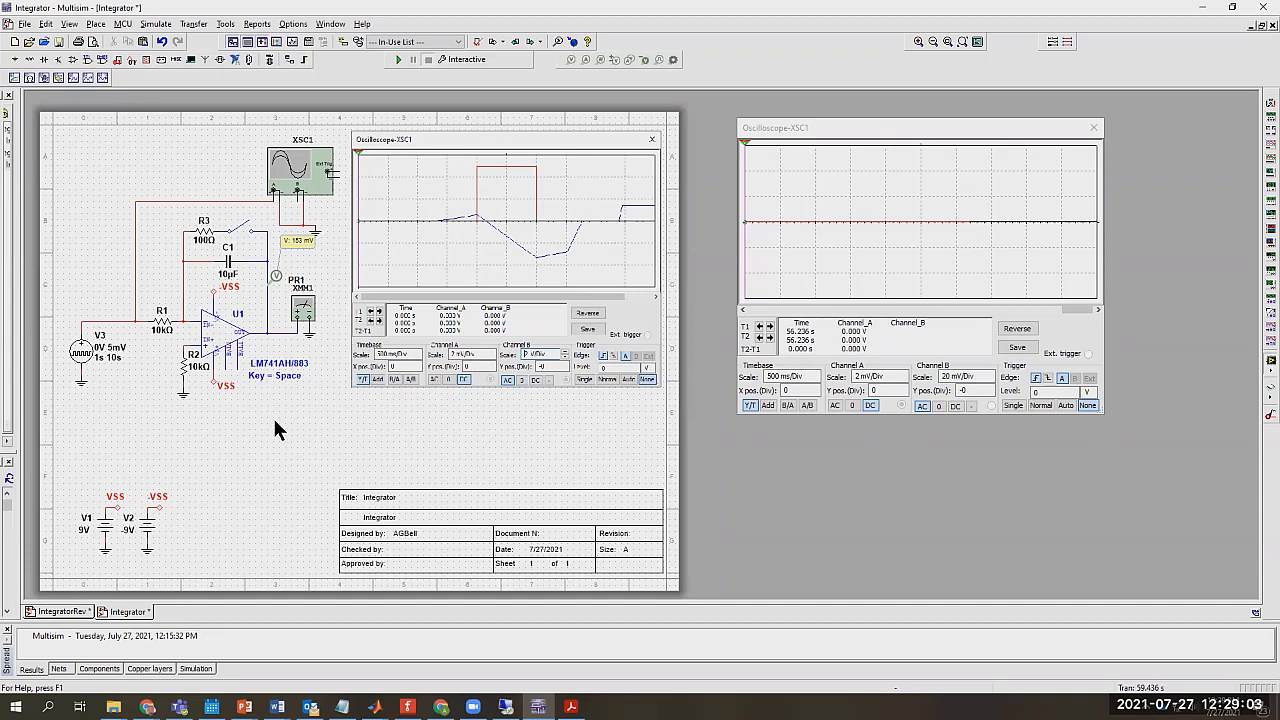
# - Save a copy of the circuit on the Desktop as IntegratorA.ms14
pyautogui.click(24, 23)
pyautogui.click(44, 140)
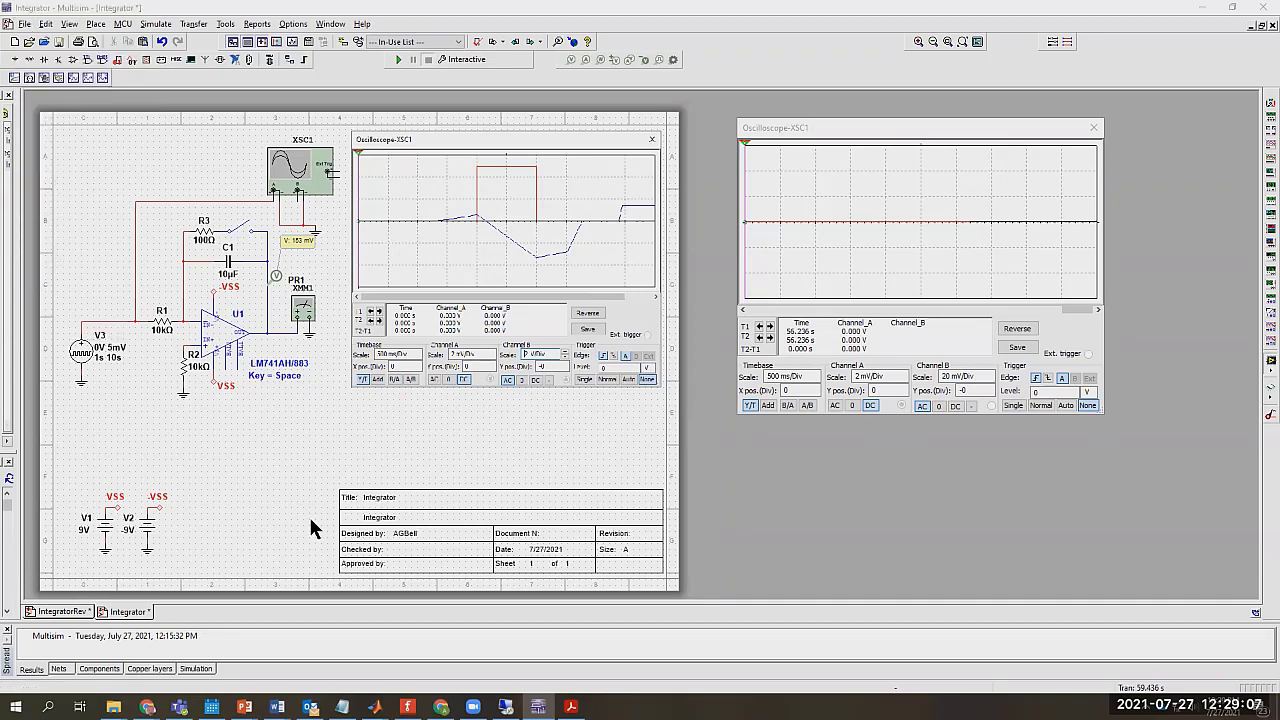
pyautogui.click(545, 446)
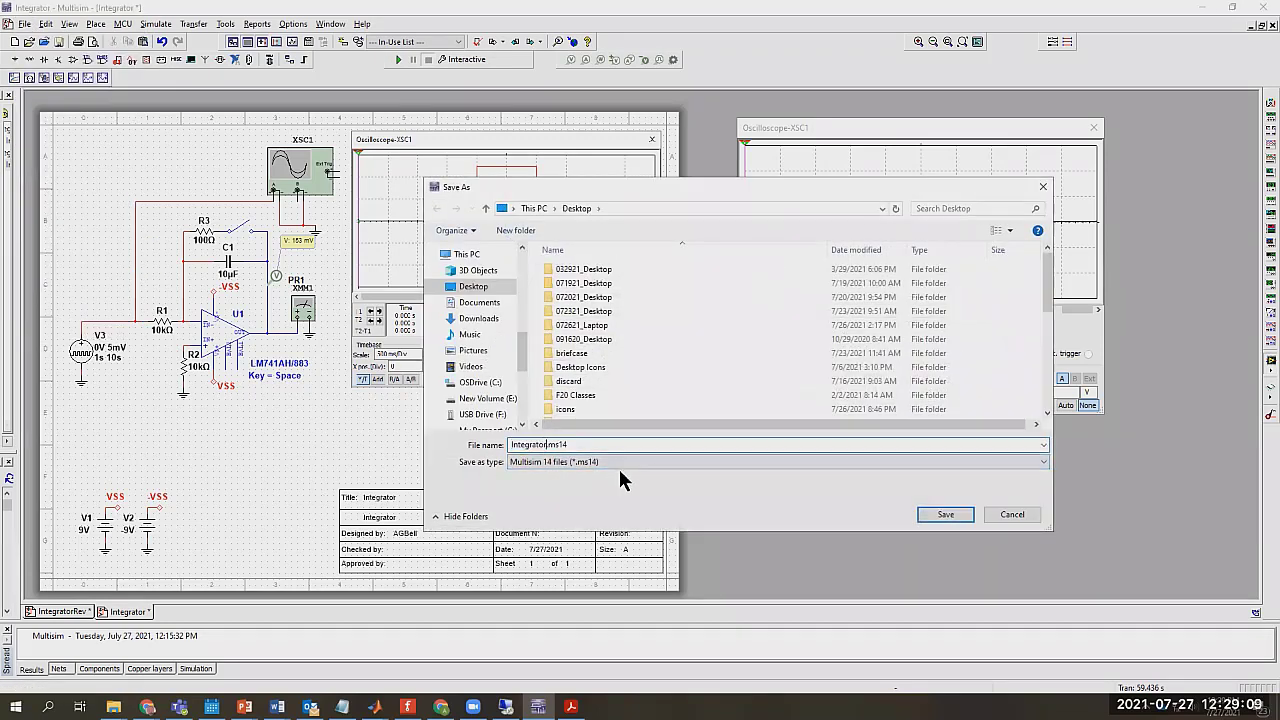
pyautogui.write('A')
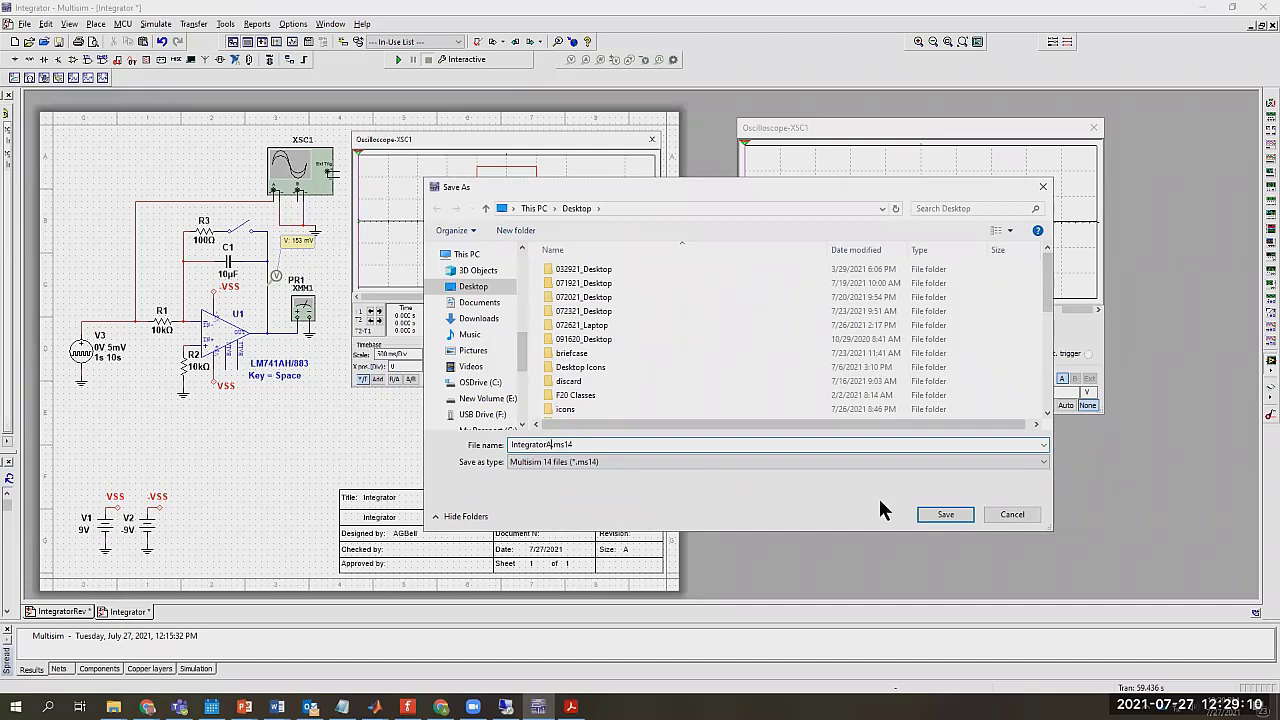
pyautogui.click(946, 515)
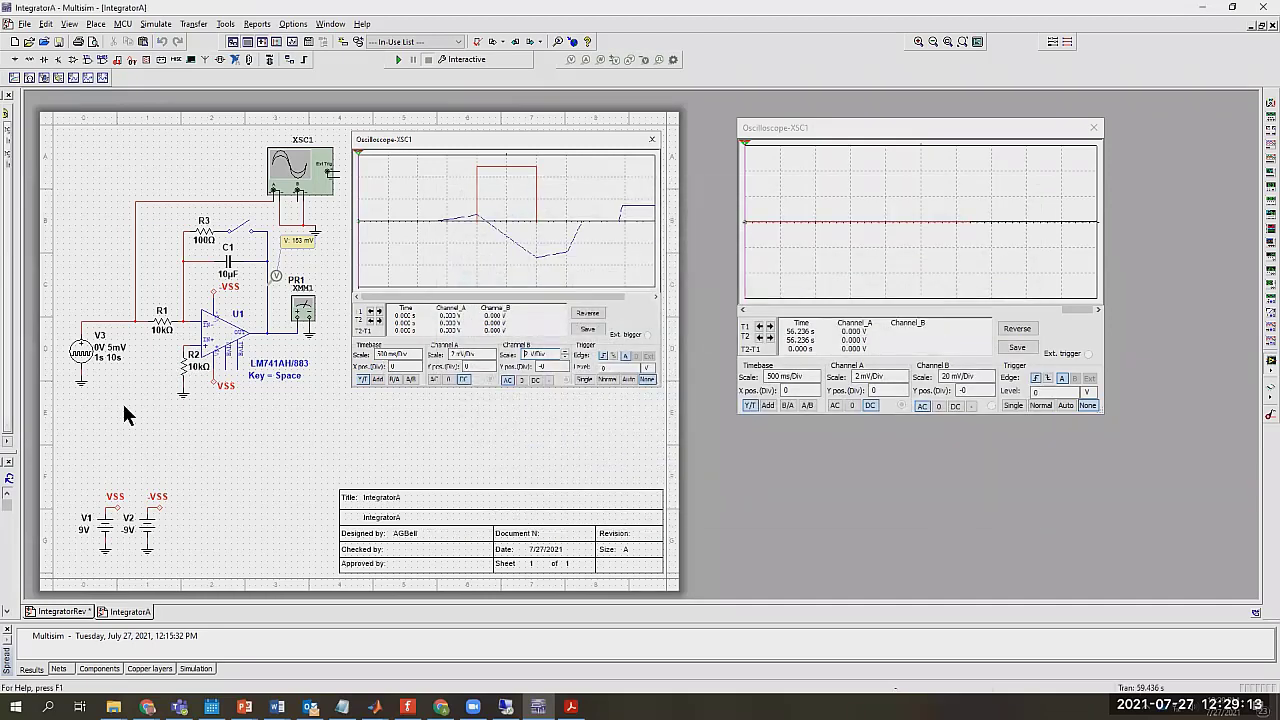
# - Delete the pulse source V3 and move its ground symbol closer to the circuit, below R1's open input end
pyautogui.click(95, 352)
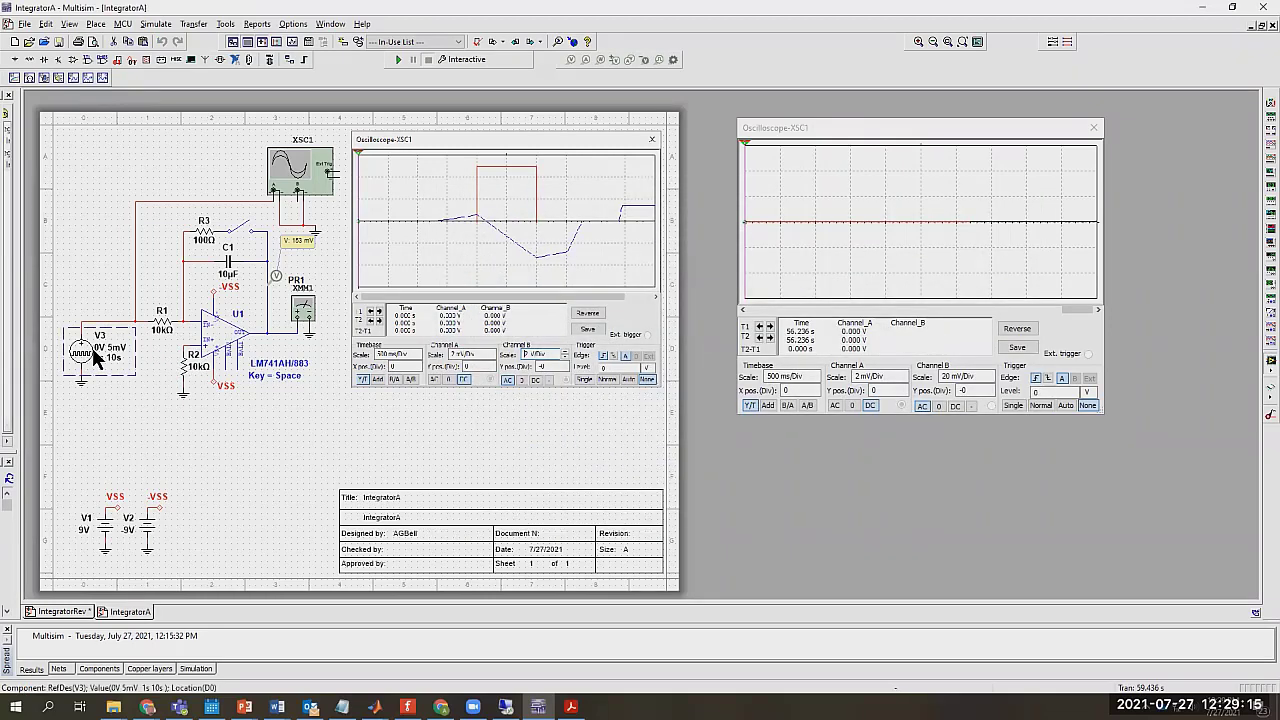
pyautogui.press('Delete')
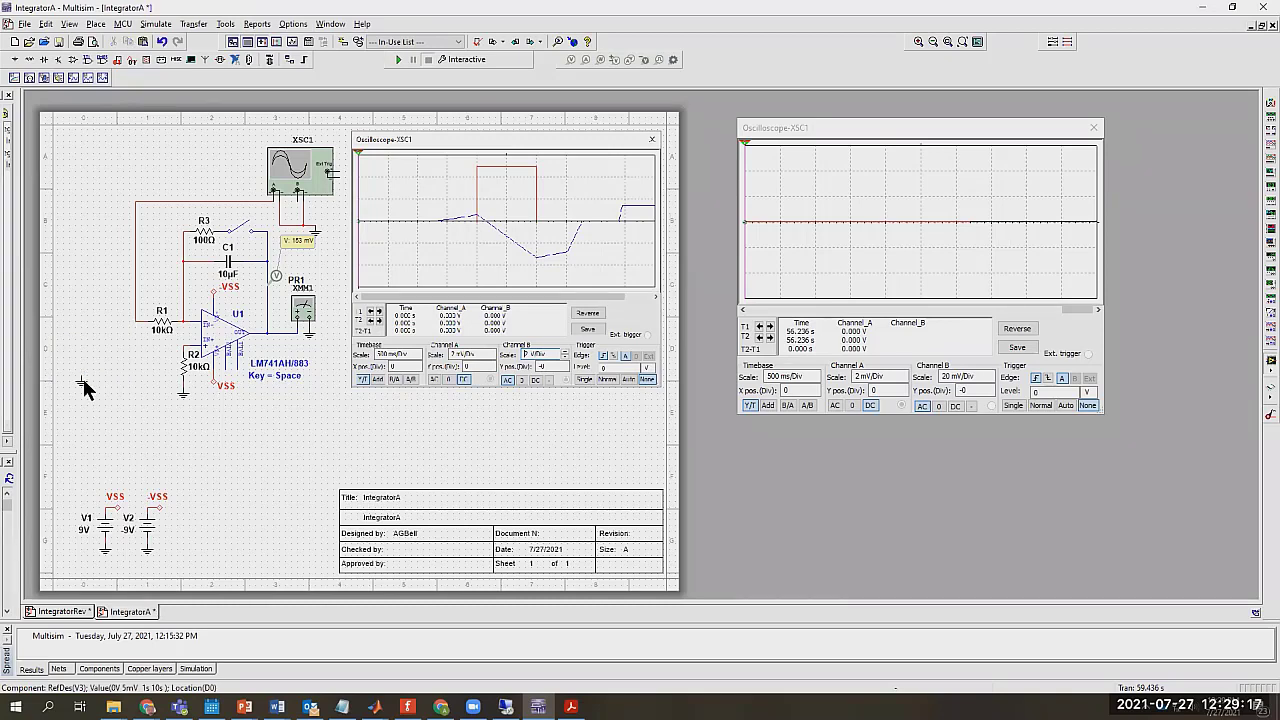
pyautogui.click(131, 379)
pyautogui.click(152, 424)
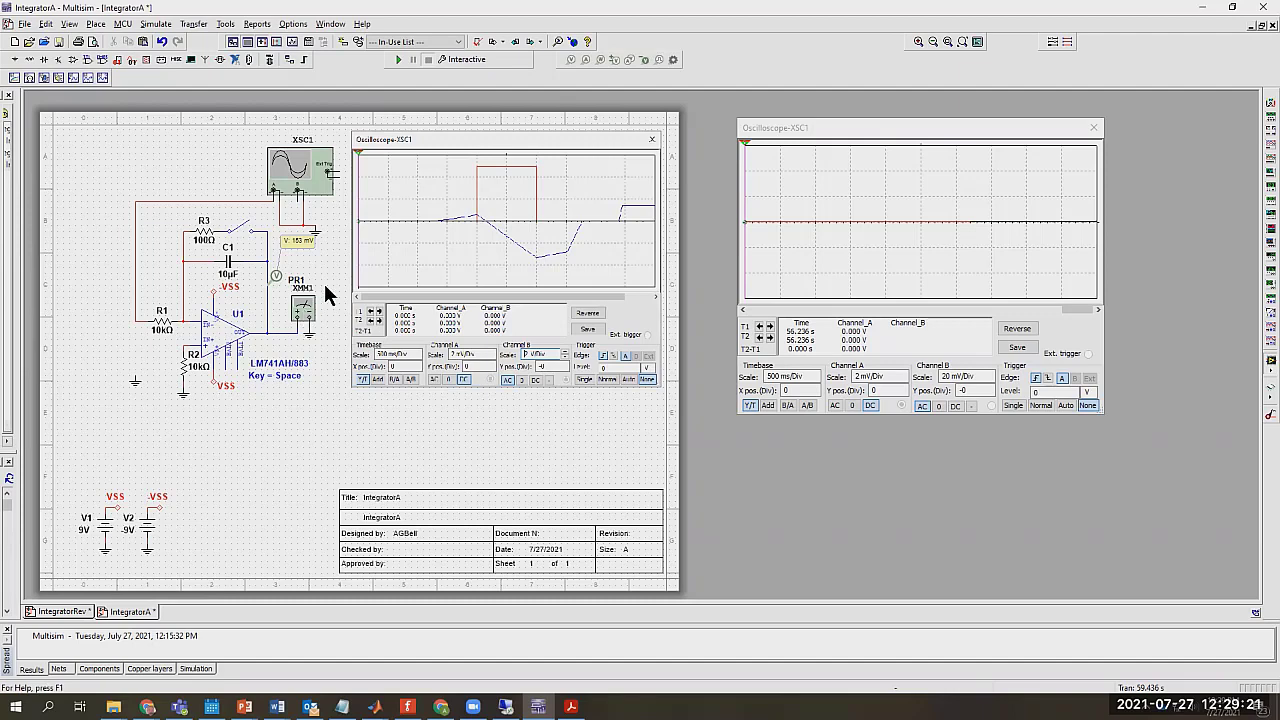
# - Delete the multimeter, the voltage probe and the oscilloscope XSC1 together with its leftover ground and wire
pyautogui.click(301, 326)
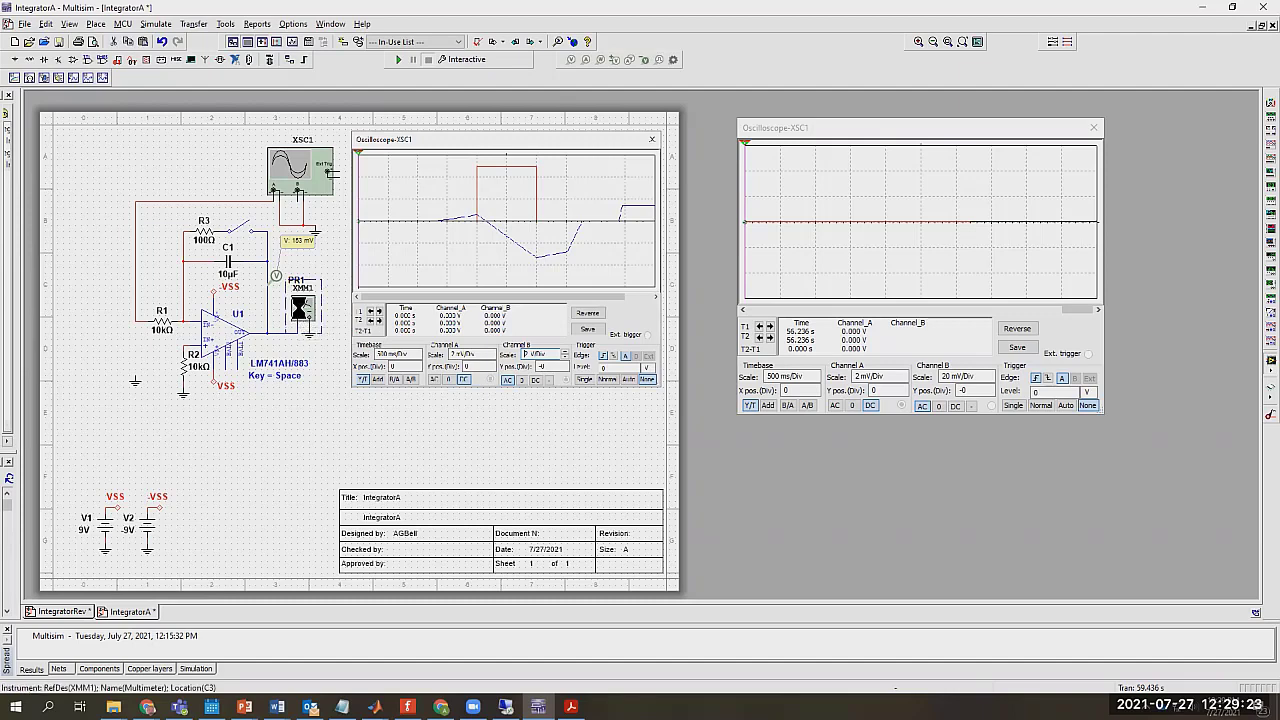
pyautogui.press('Delete')
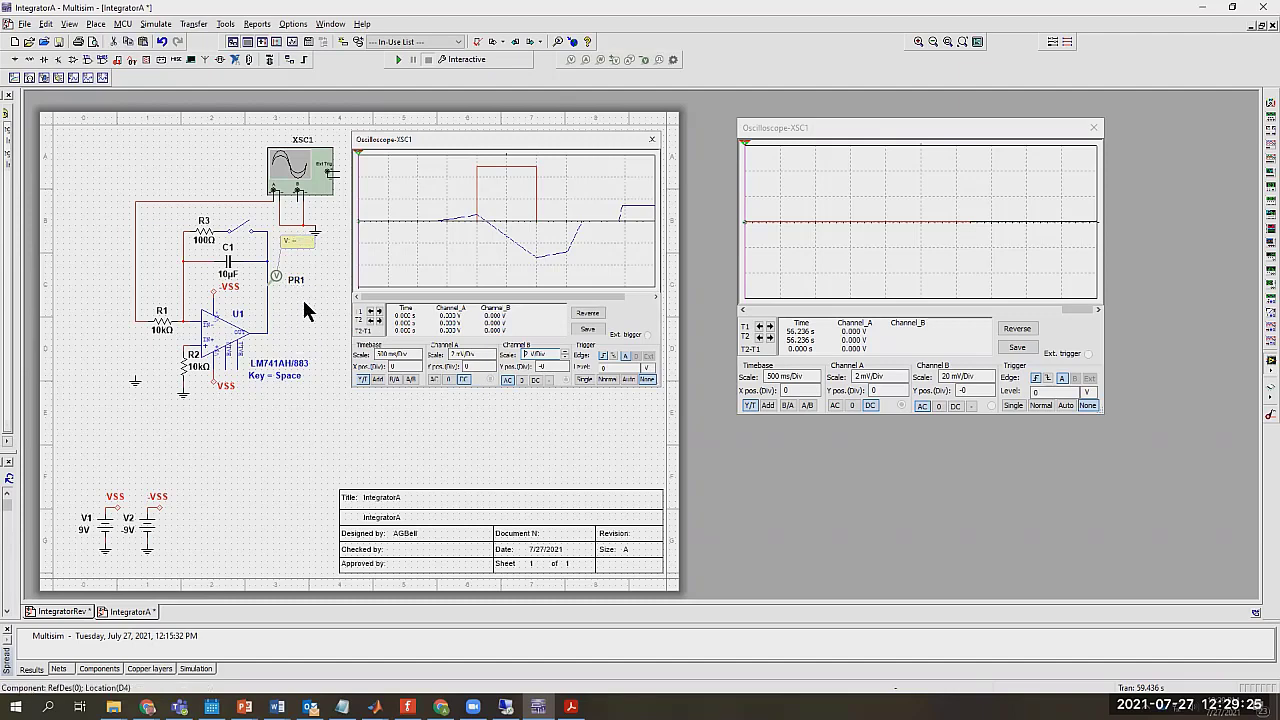
pyautogui.click(279, 279)
pyautogui.press('Delete')
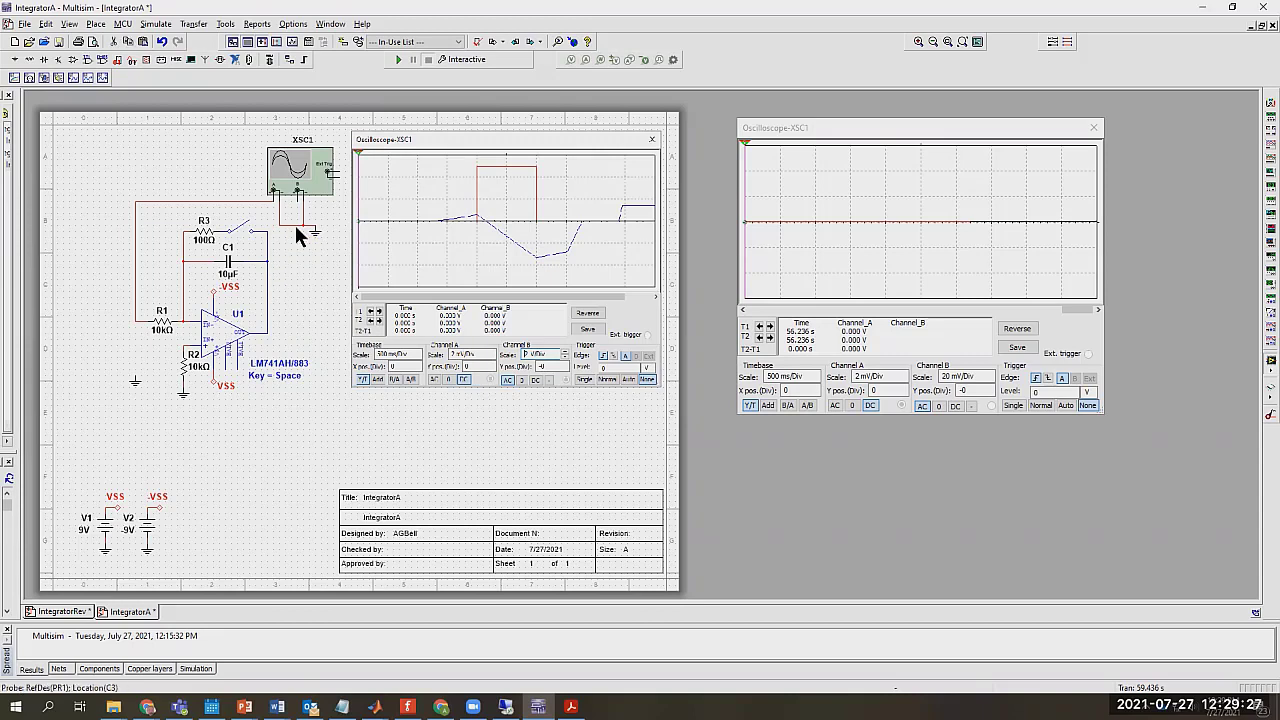
pyautogui.click(300, 183)
pyautogui.press('Delete')
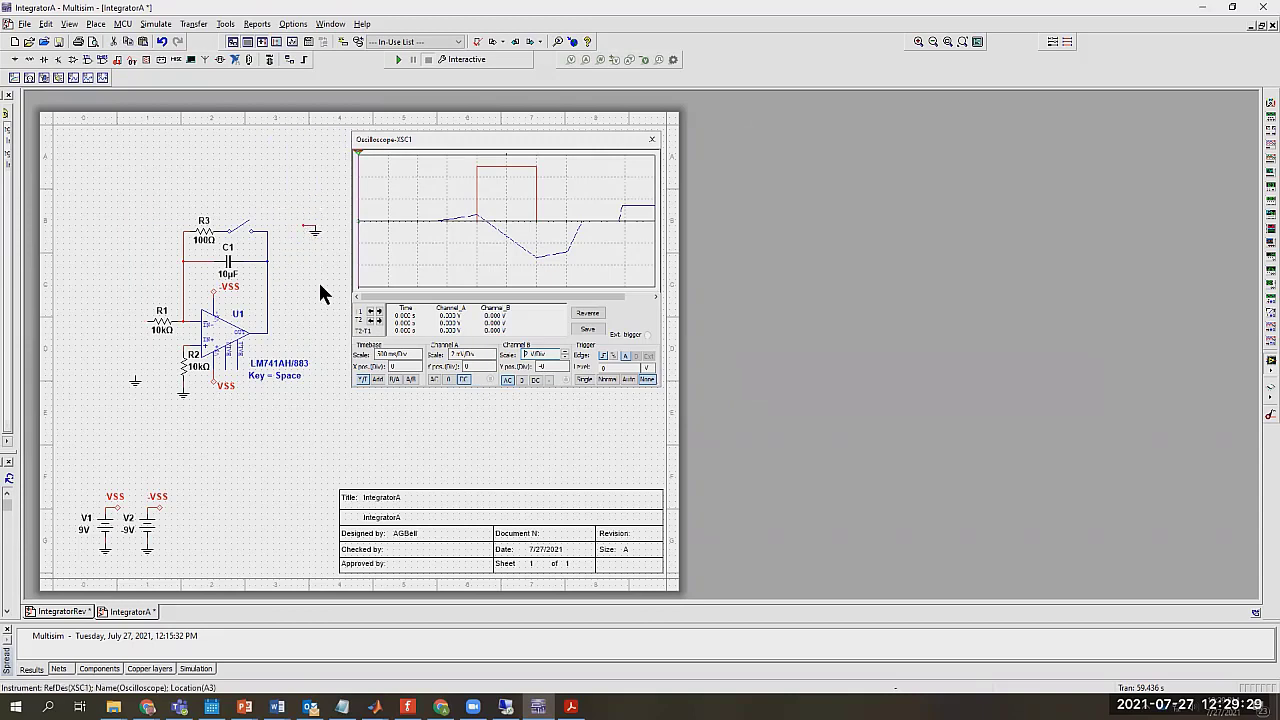
pyautogui.moveTo(299, 210); pyautogui.dragTo(330, 254)
pyautogui.press('Delete')
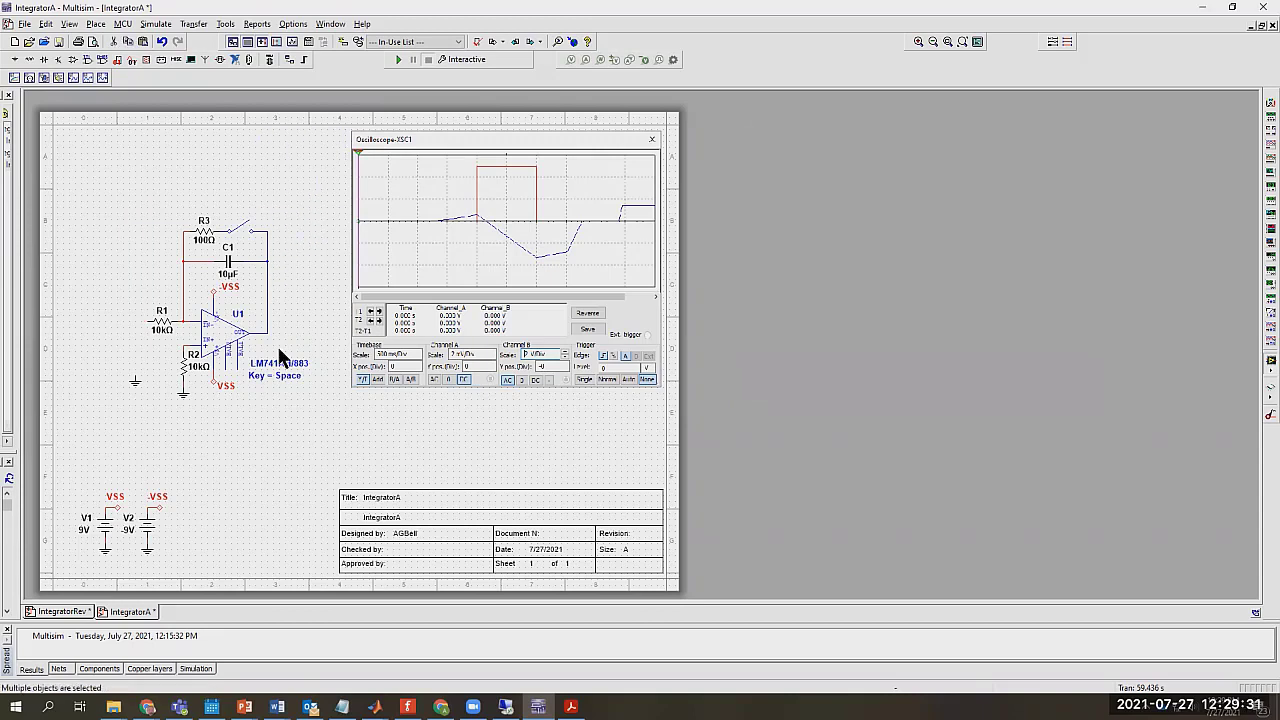
# - Place an AC_VOLTAGE source from the Sources group on the ground symbol beside R1
pyautogui.click(96, 24)
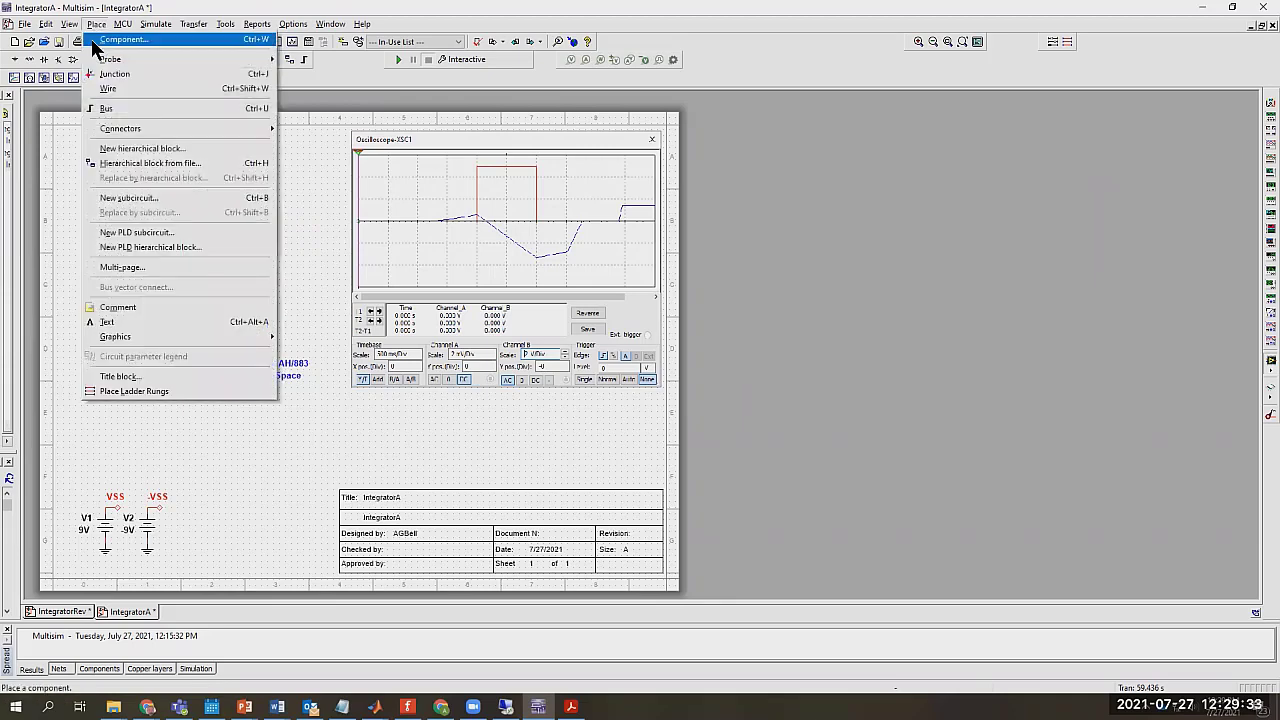
pyautogui.click(193, 40)
pyautogui.click(200, 200)
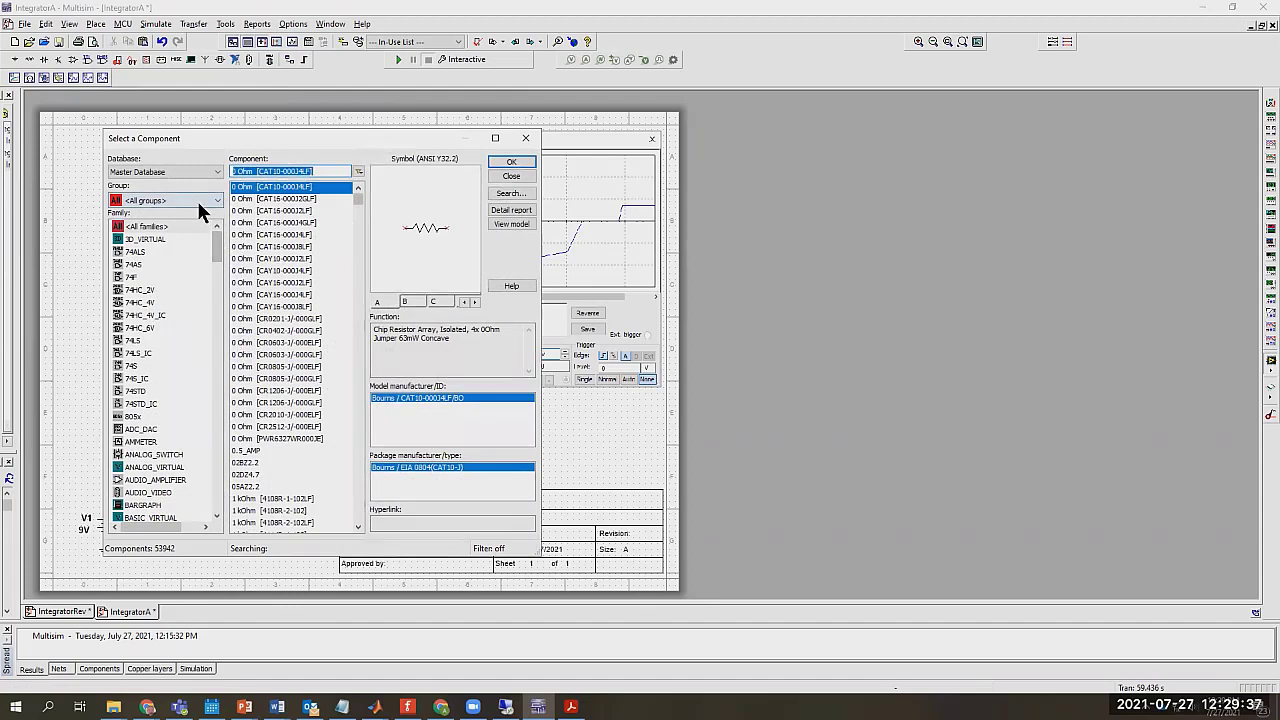
pyautogui.click(165, 225)
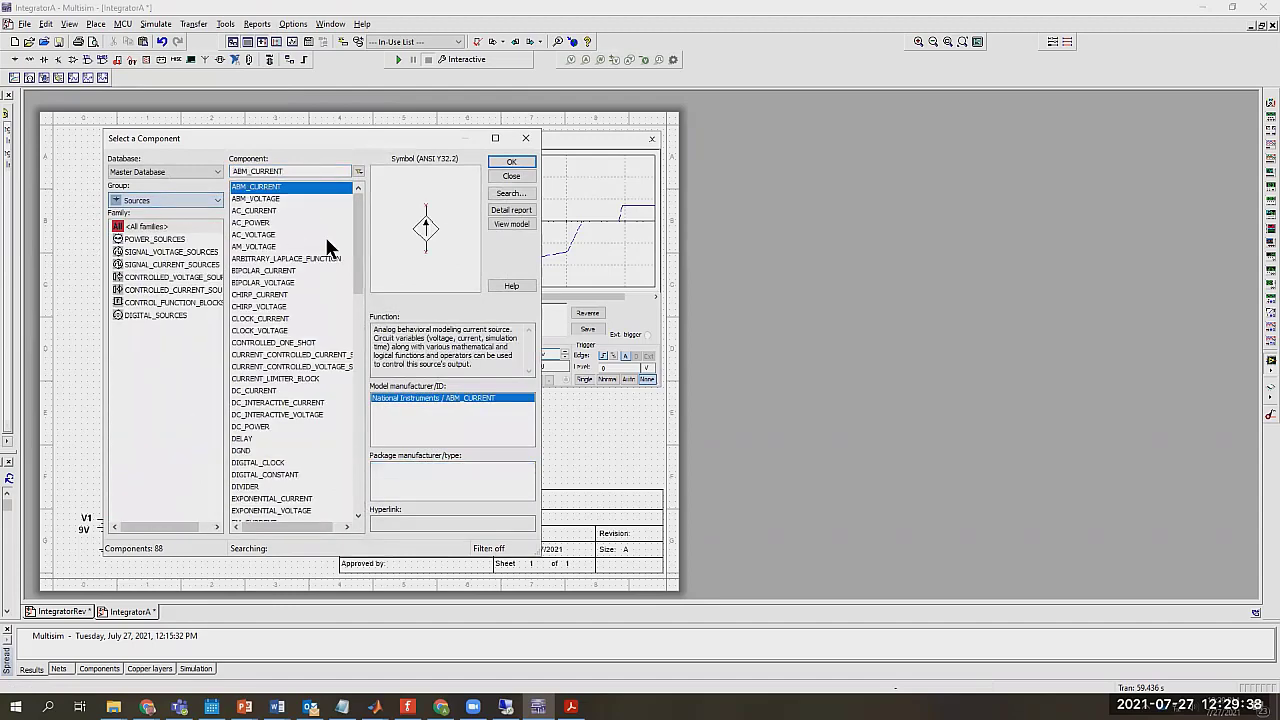
pyautogui.click(268, 234)
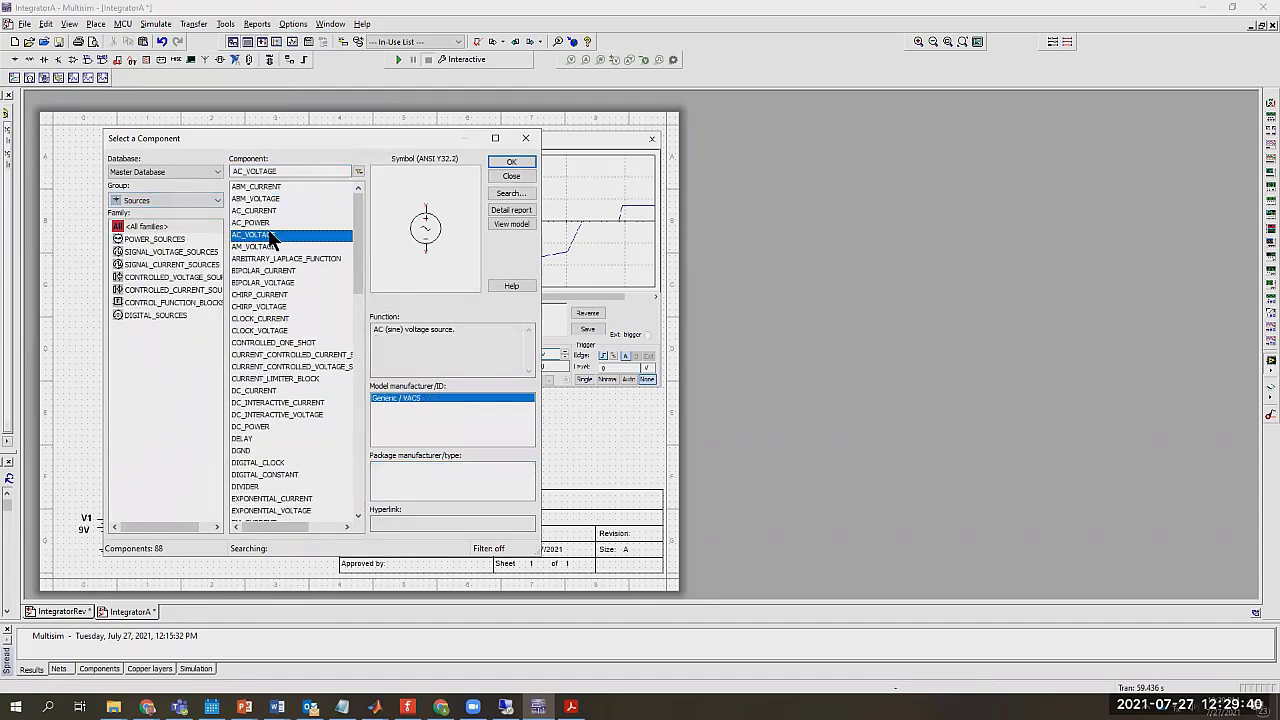
pyautogui.click(511, 161)
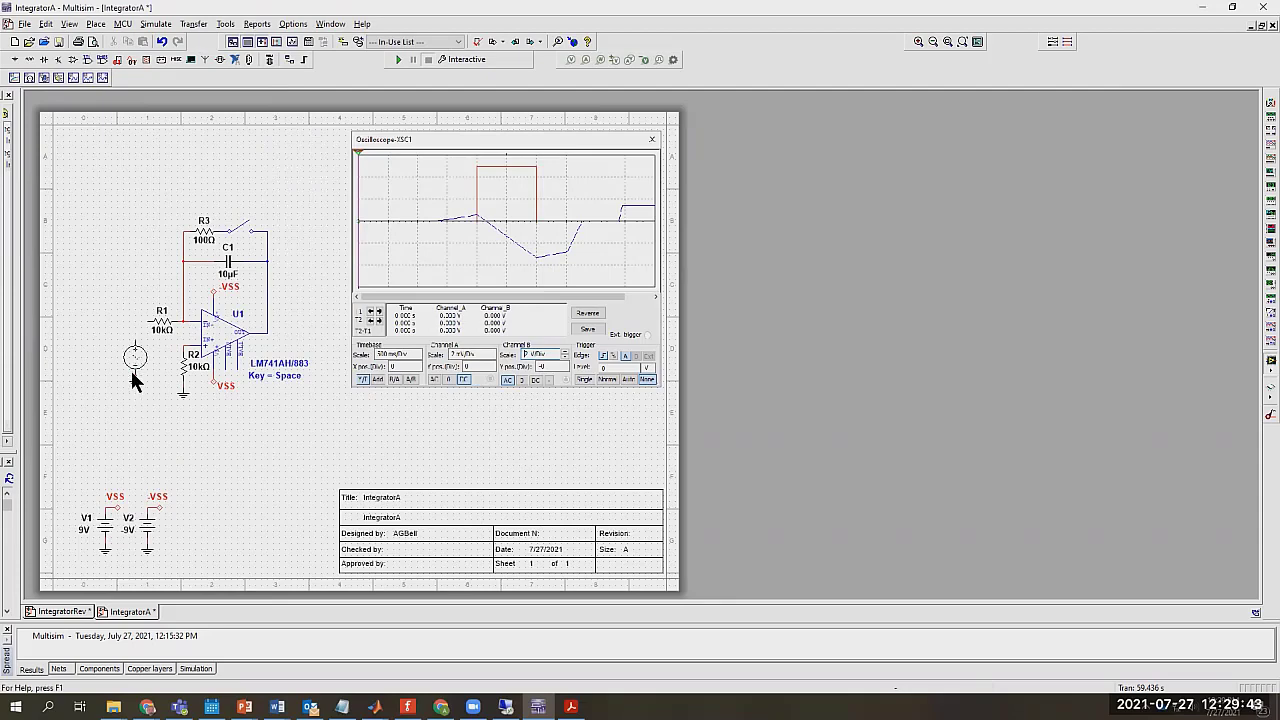
pyautogui.click(138, 350)
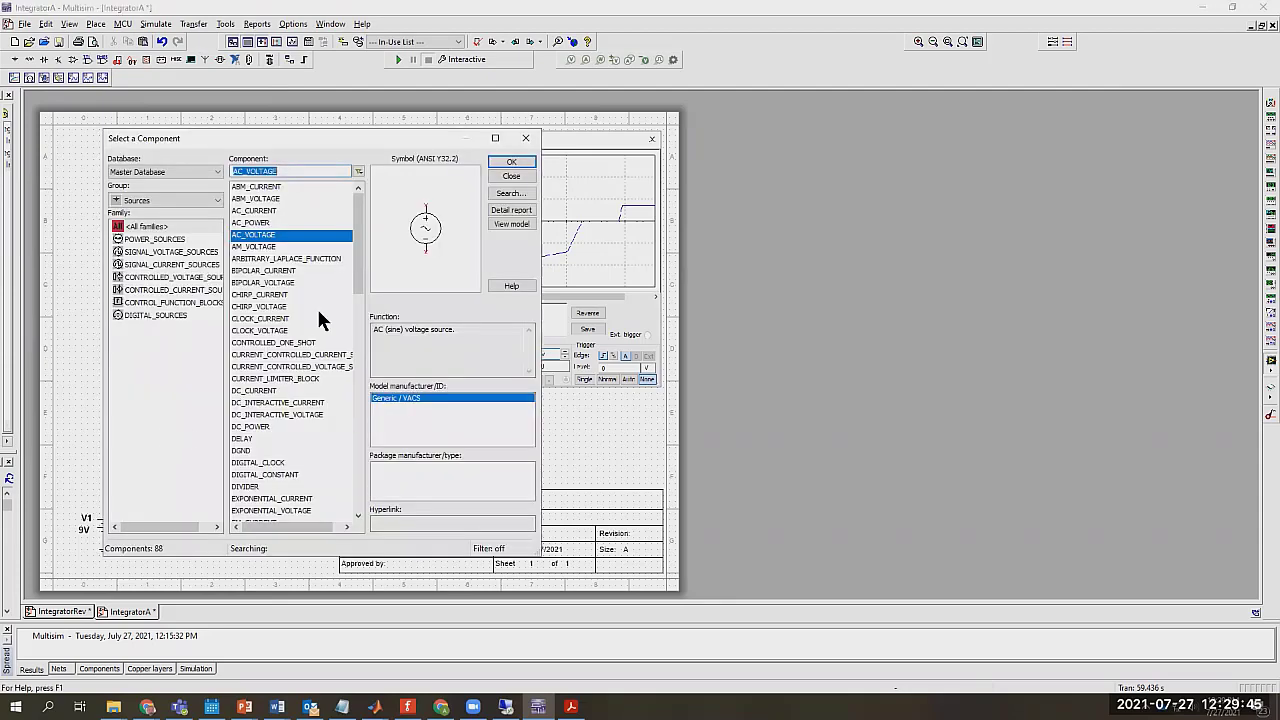
pyautogui.click(600, 129)
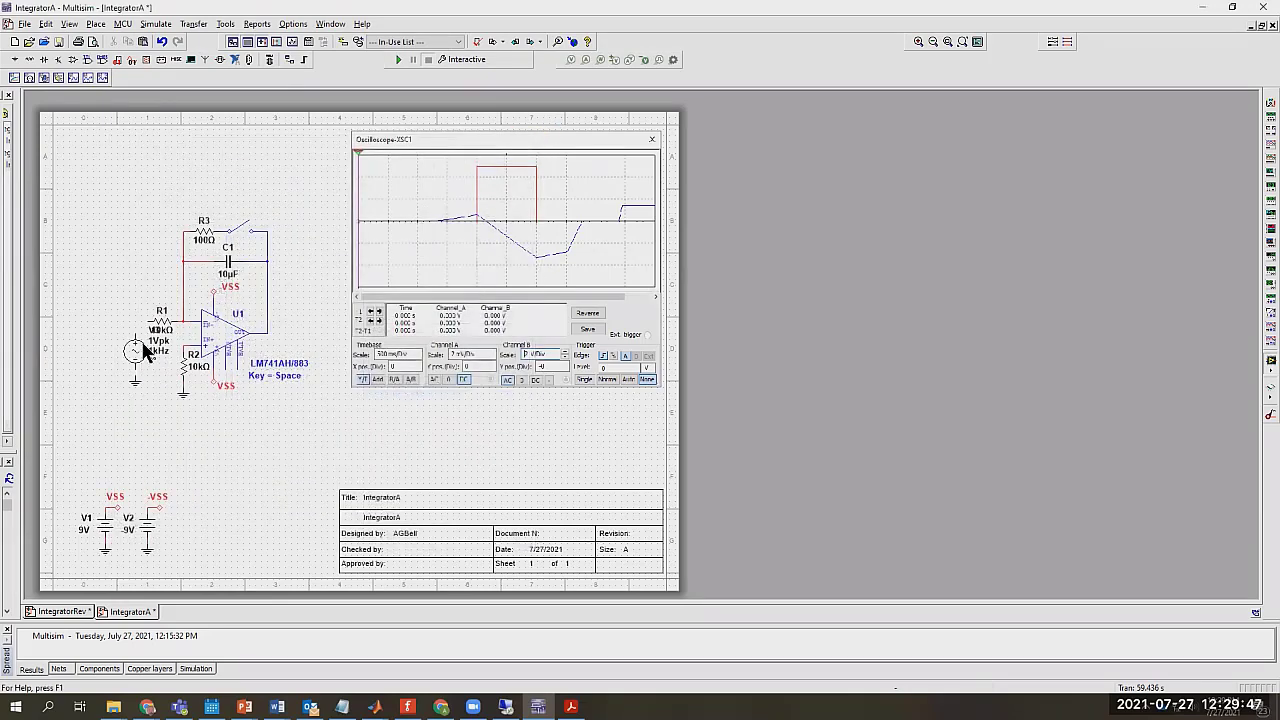
# - Wire the AC source to R1's open end and reposition the source and its labels clear of the wiring
pyautogui.click(135, 337)
pyautogui.click(150, 321)
pyautogui.moveTo(140, 365)
pyautogui.mouseDown()
pyautogui.moveTo(110, 345)
pyautogui.moveTo(108, 382)
pyautogui.moveTo(131, 363)
pyautogui.mouseUp()
pyautogui.click(180, 460)
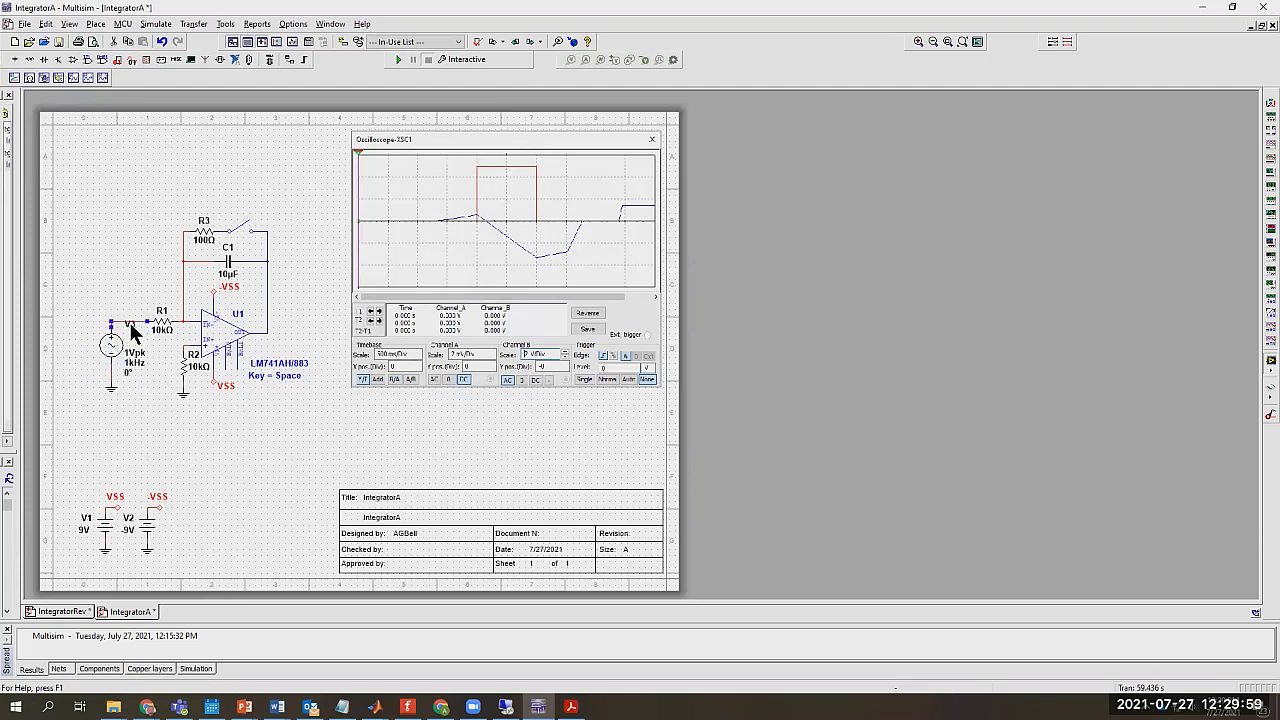
pyautogui.click(128, 320)
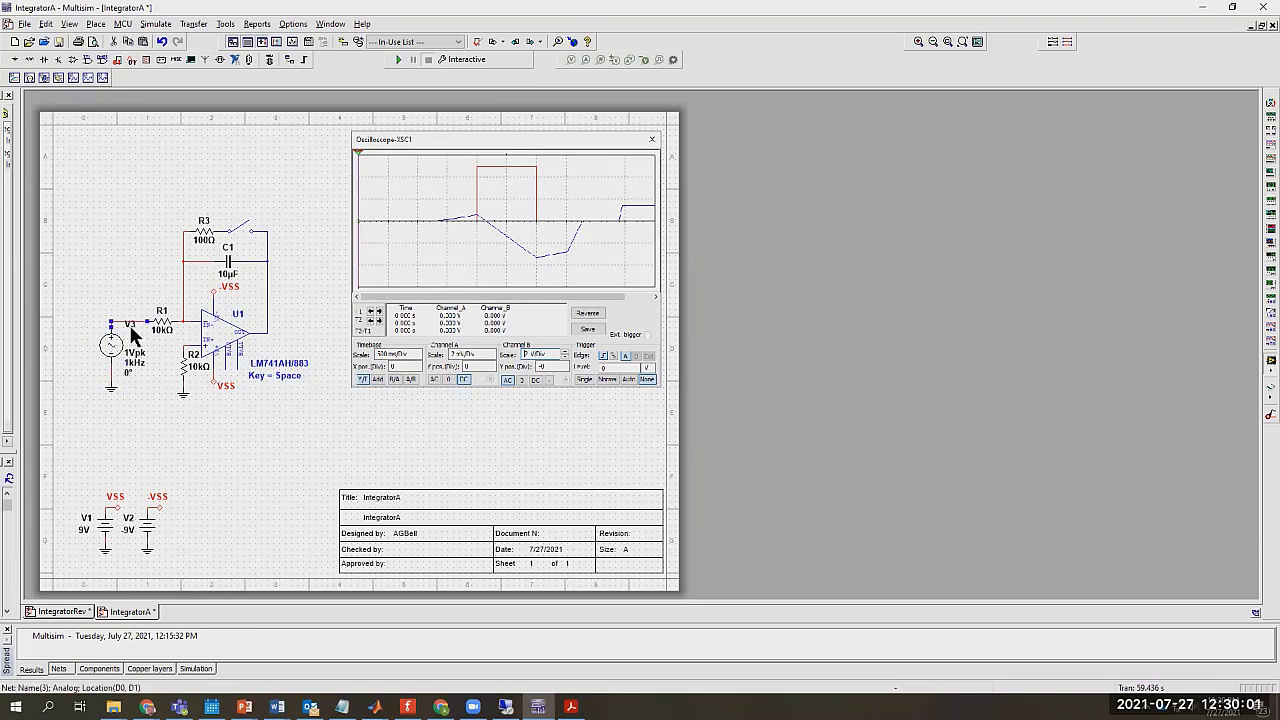
pyautogui.click(130, 330)
pyautogui.moveTo(130, 350); pyautogui.dragTo(131, 350)
pyautogui.click(143, 423)
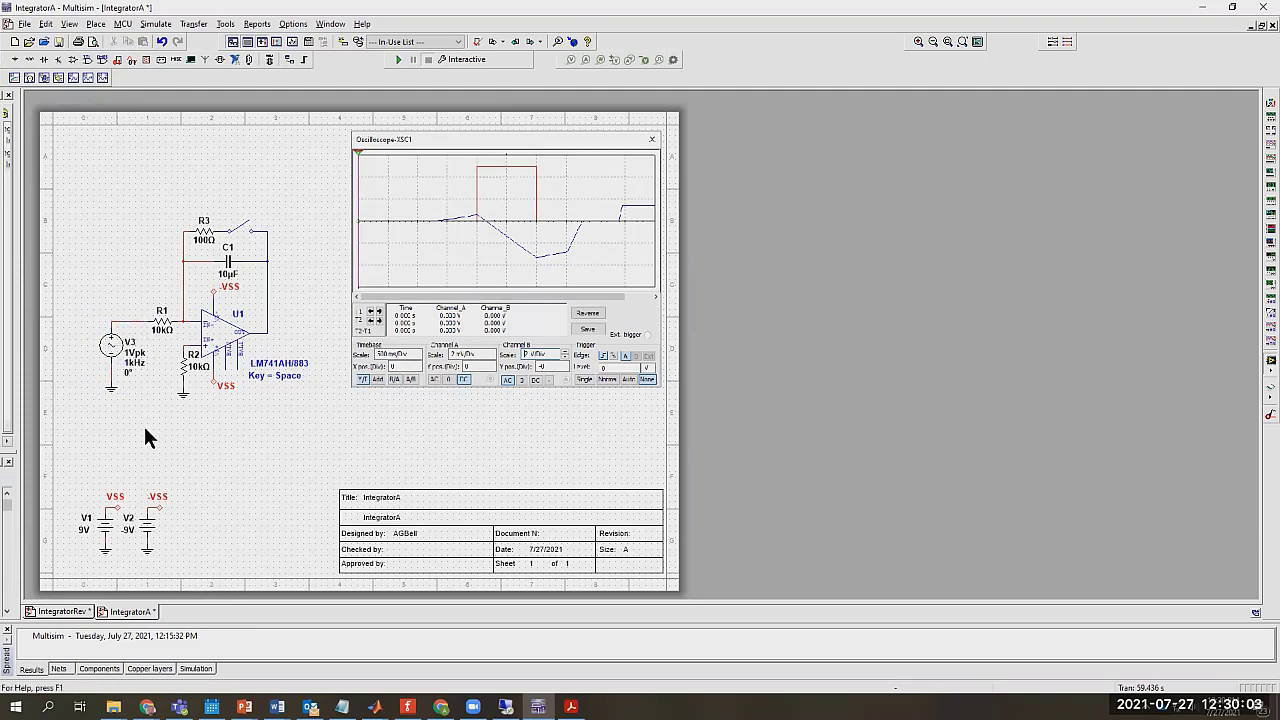
# - Set the resistances of R1 and R2 to 1k ohms each
pyautogui.doubleClick(161, 331)
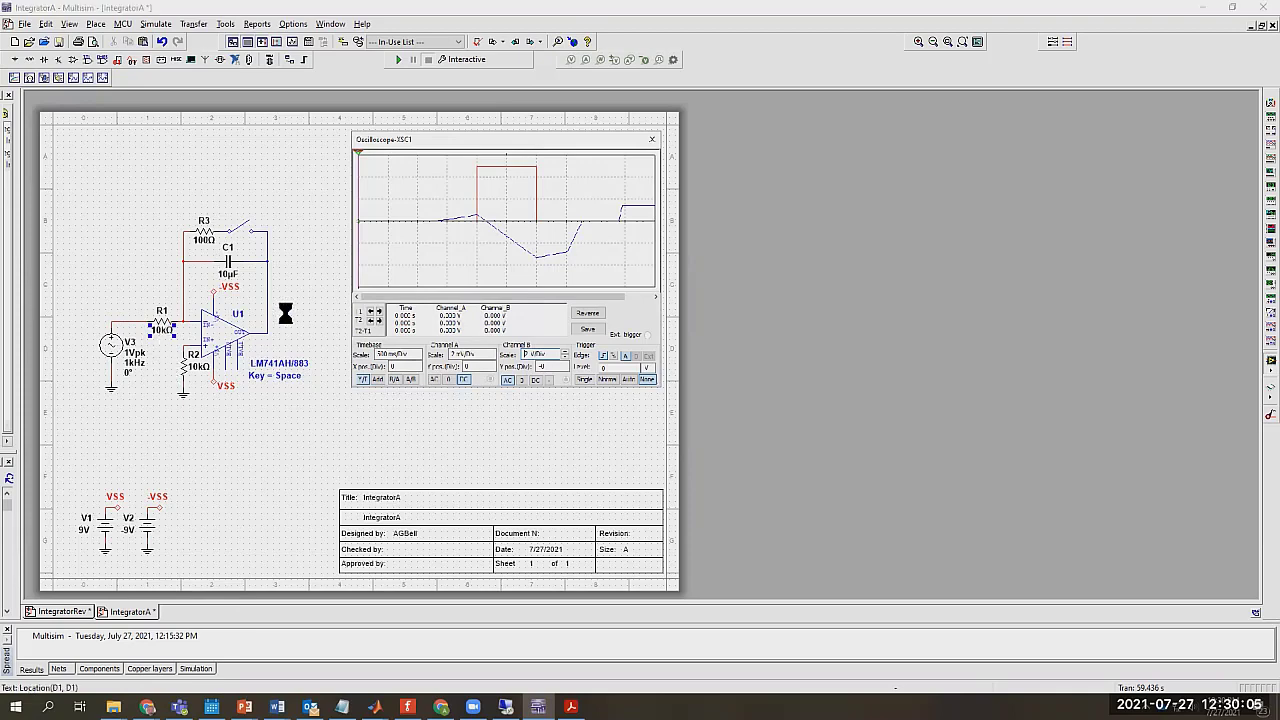
pyautogui.write('1k')
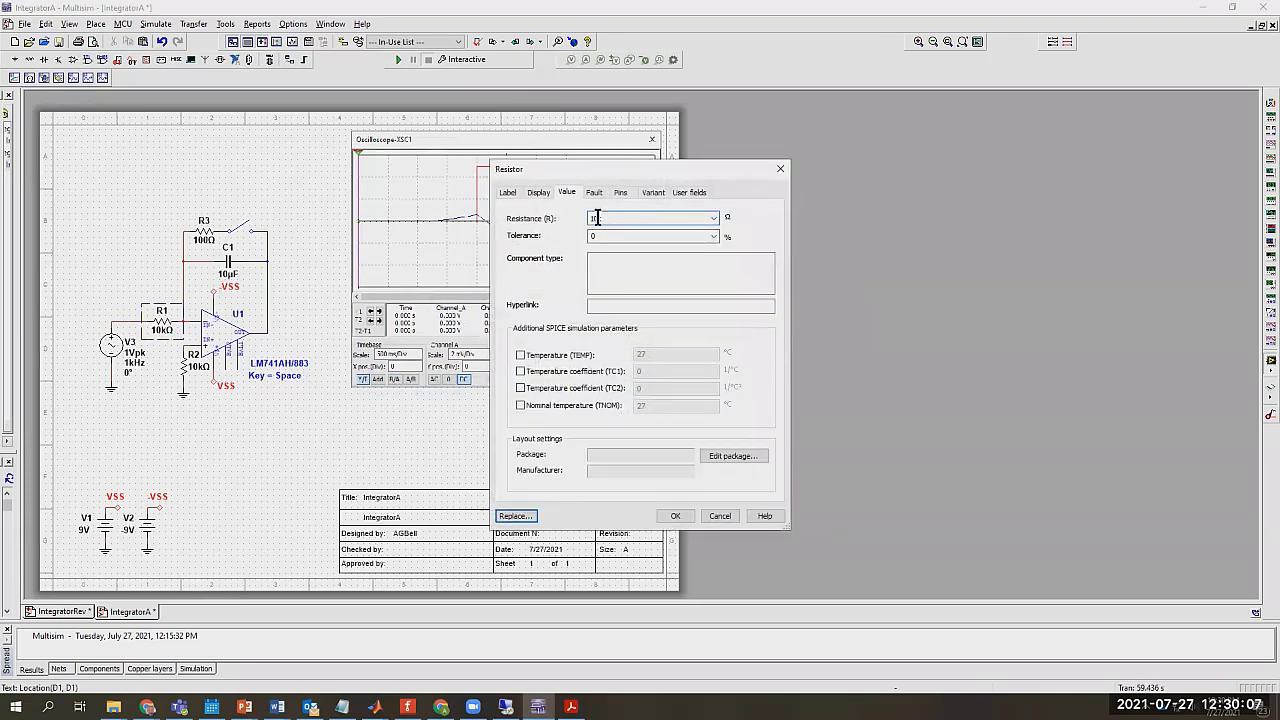
pyautogui.click(662, 516)
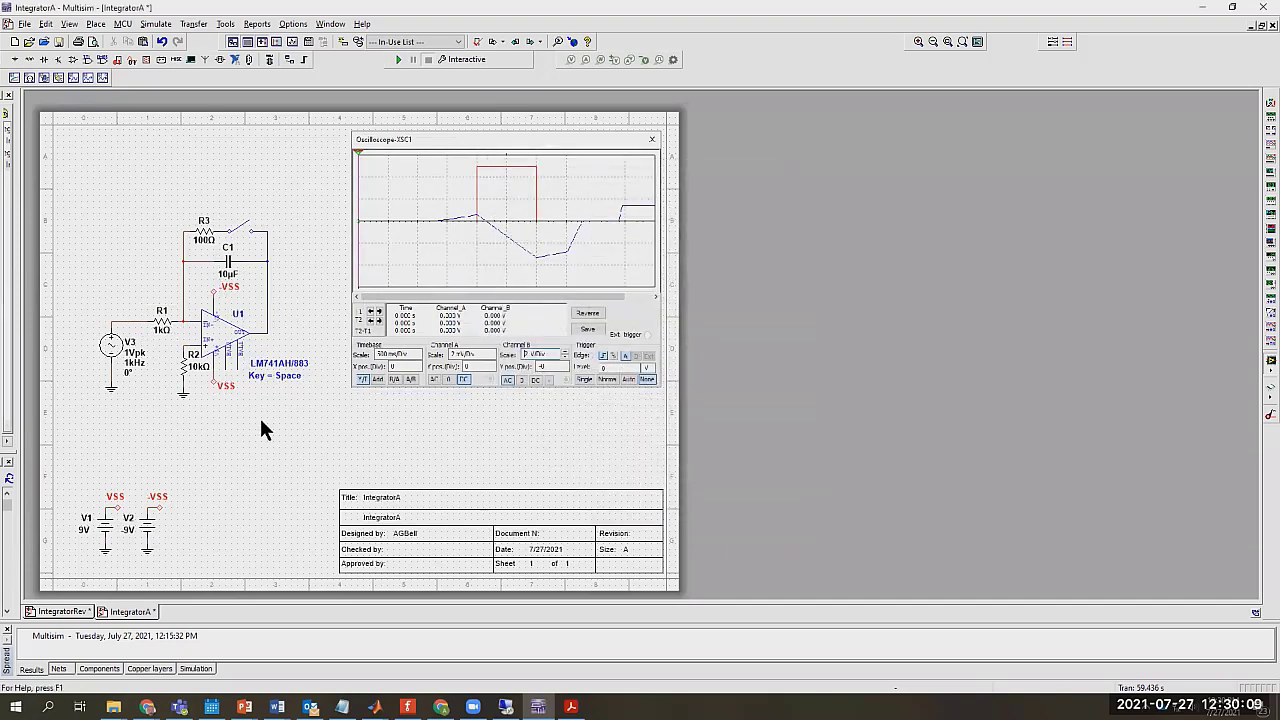
pyautogui.click(181, 362)
pyautogui.doubleClick(181, 362)
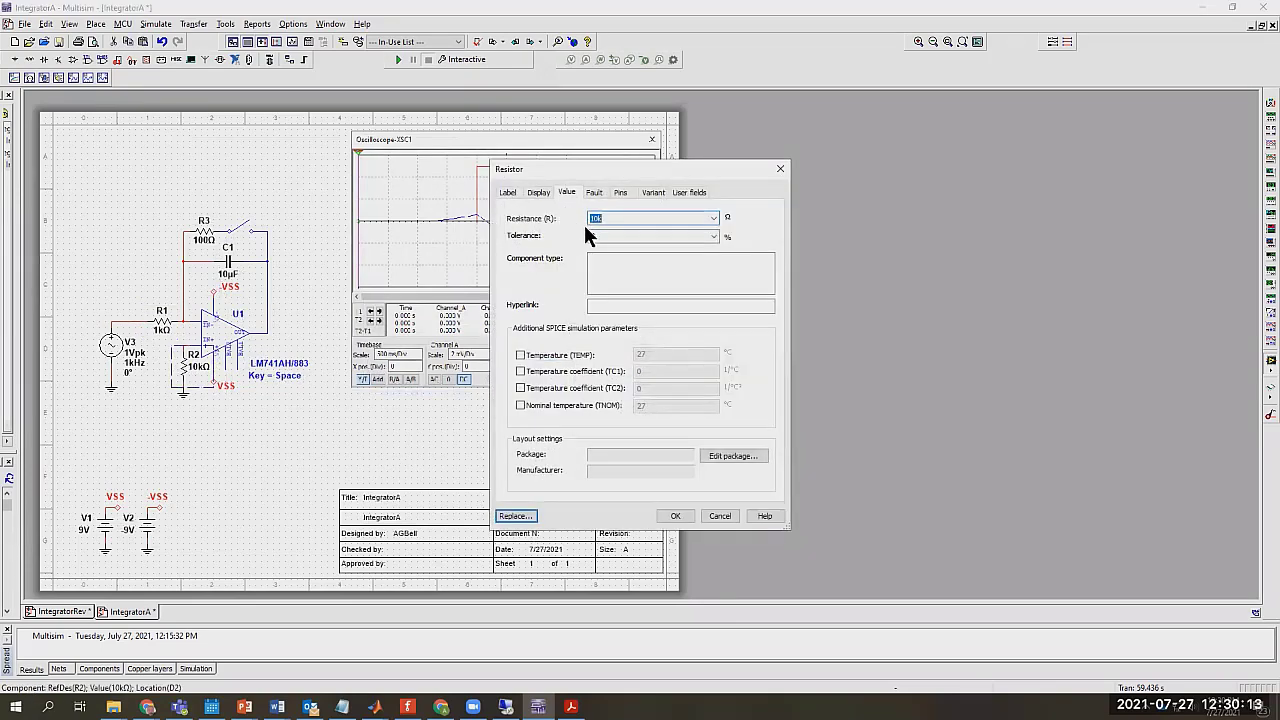
pyautogui.write('10')
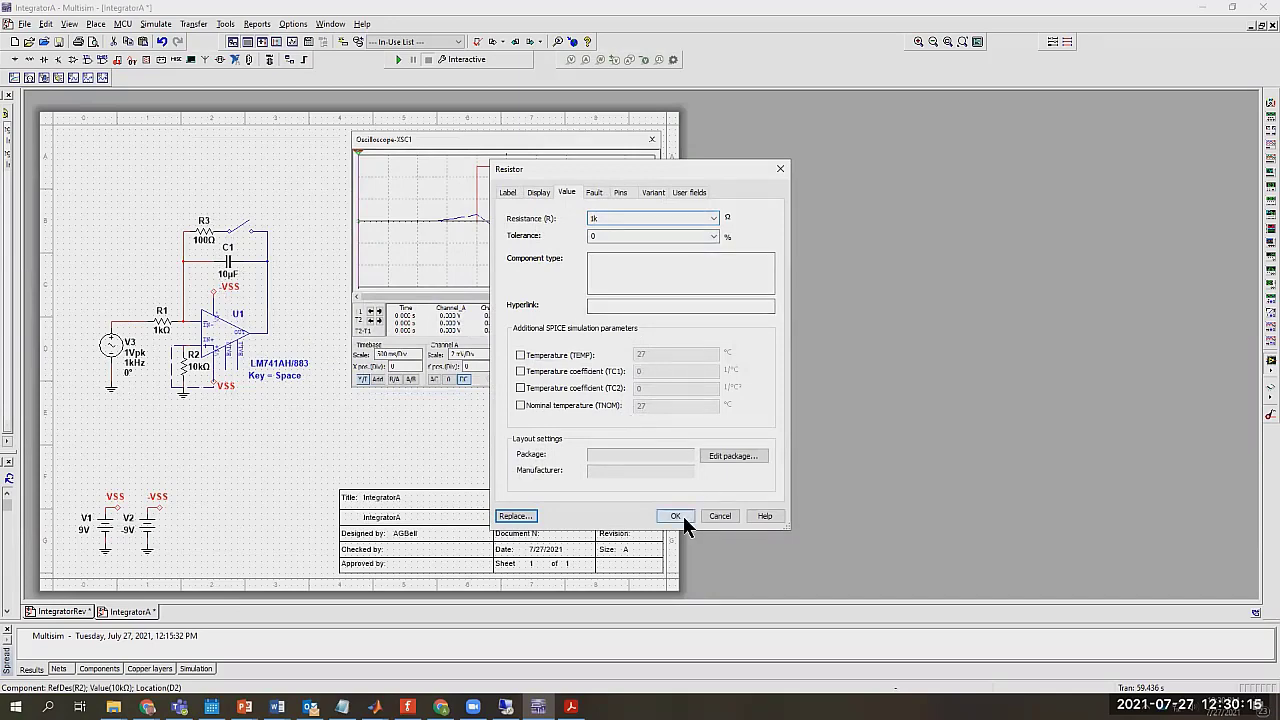
pyautogui.click(677, 516)
# - Set the capacitance of feedback capacitor C1 to 1 µF
pyautogui.doubleClick(229, 268)
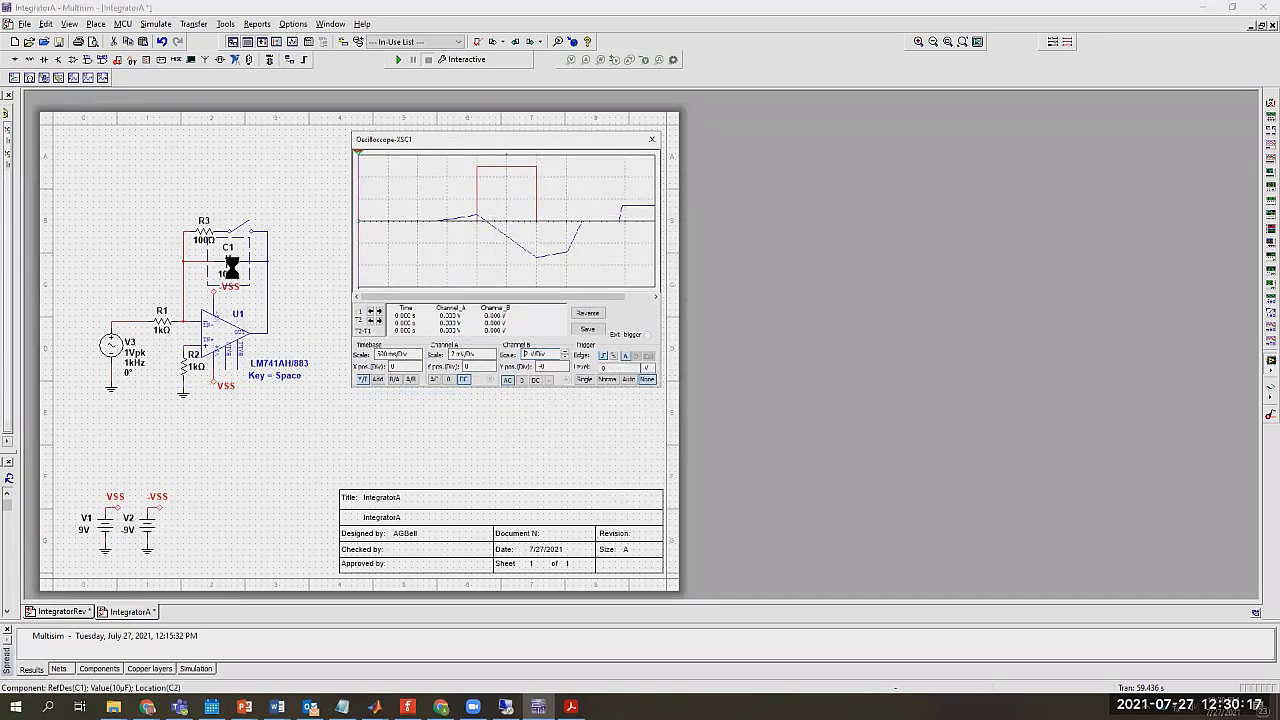
pyautogui.write('1u')
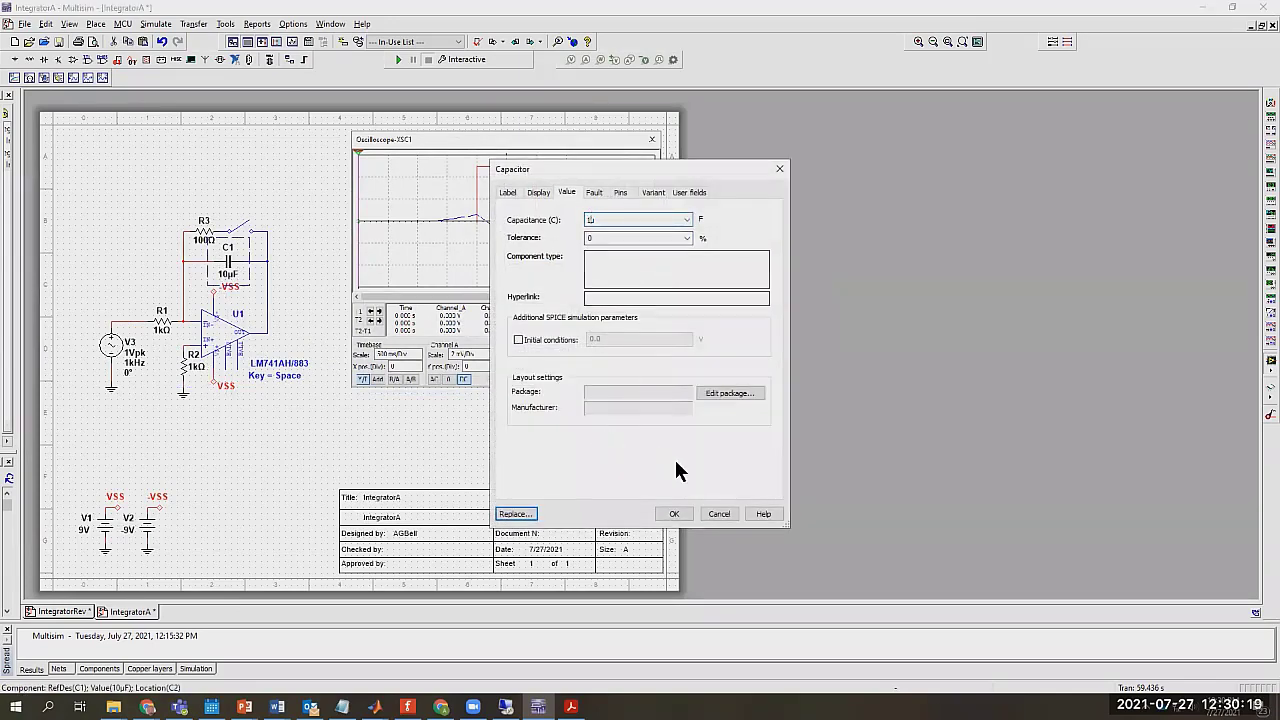
pyautogui.click(674, 513)
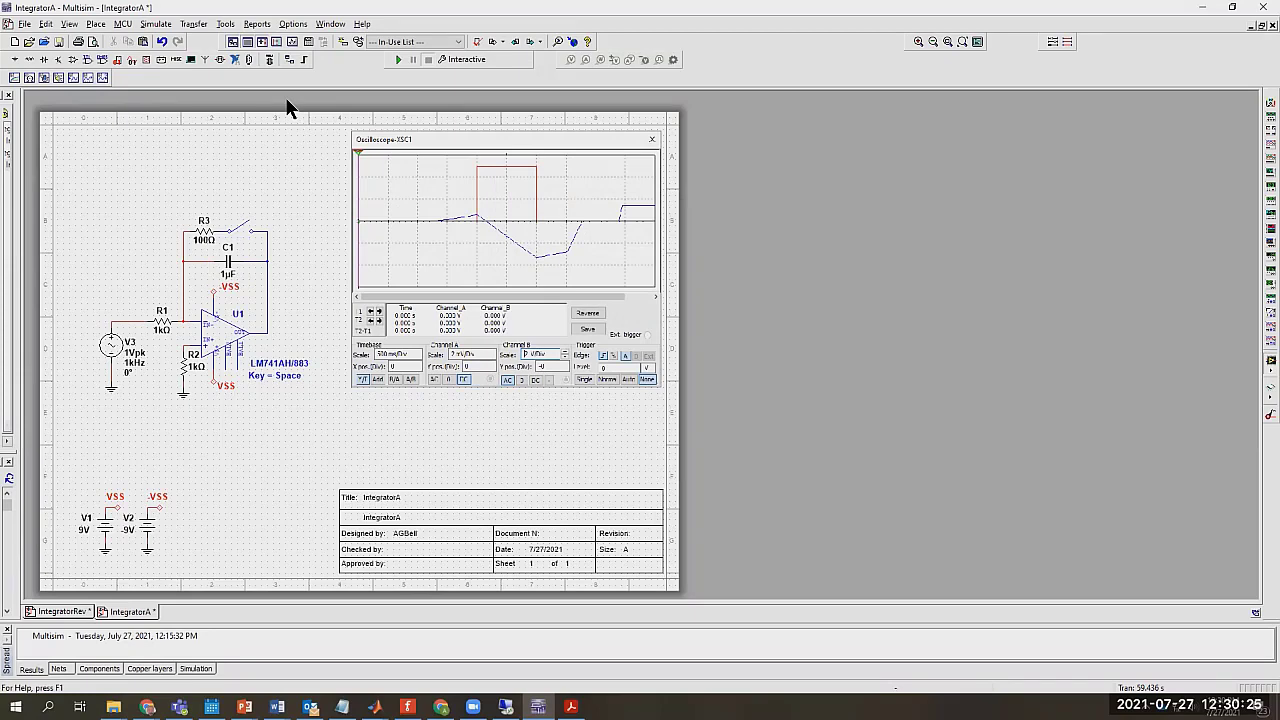
pyautogui.click(156, 24)
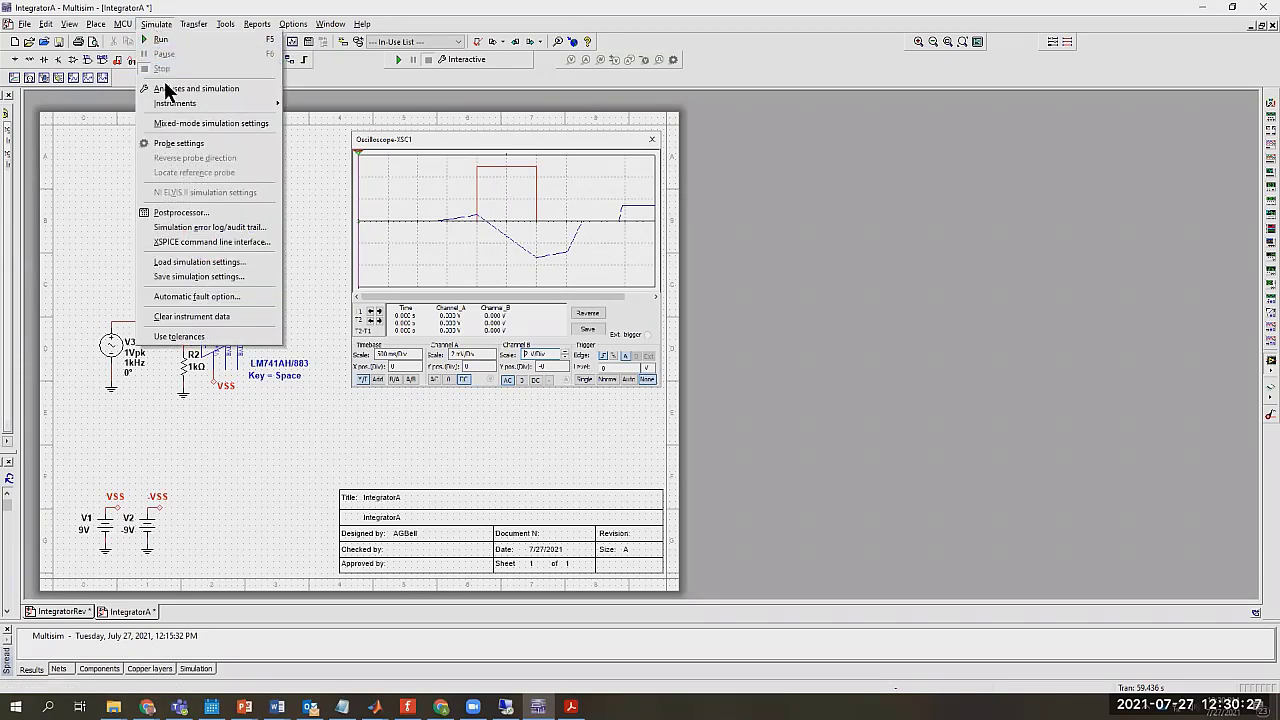
pyautogui.click(166, 89)
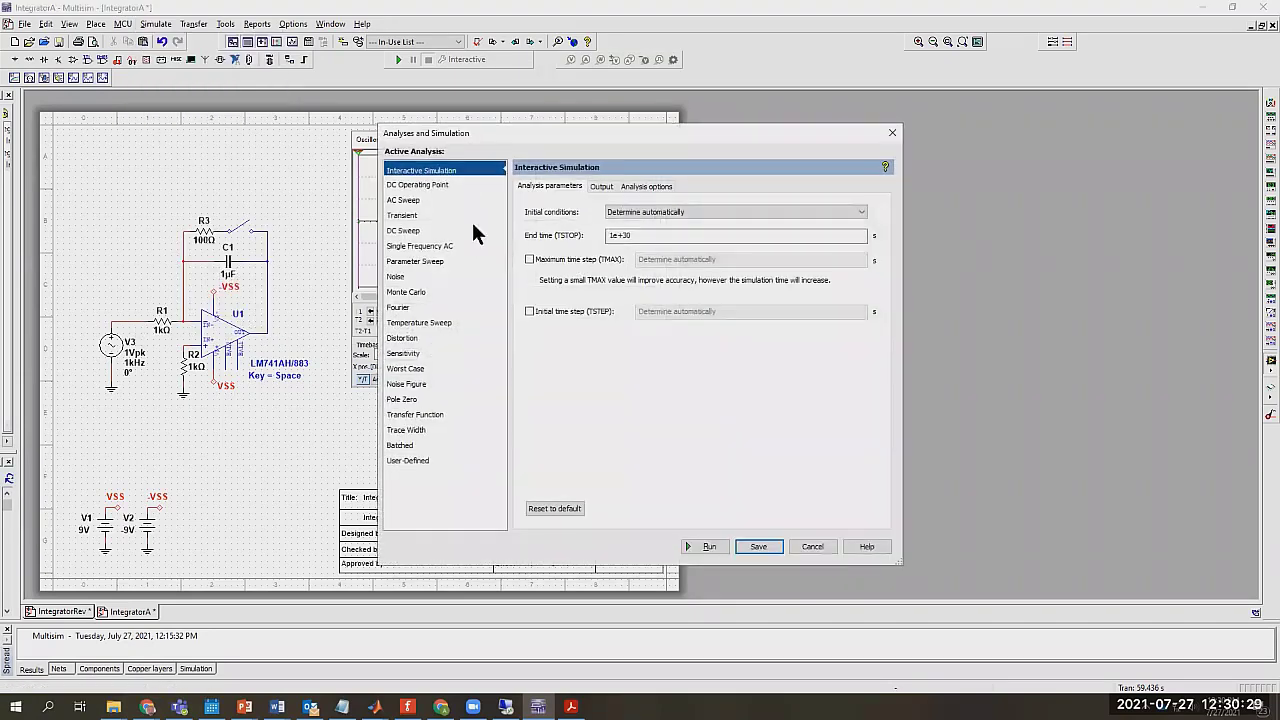
pyautogui.click(419, 201)
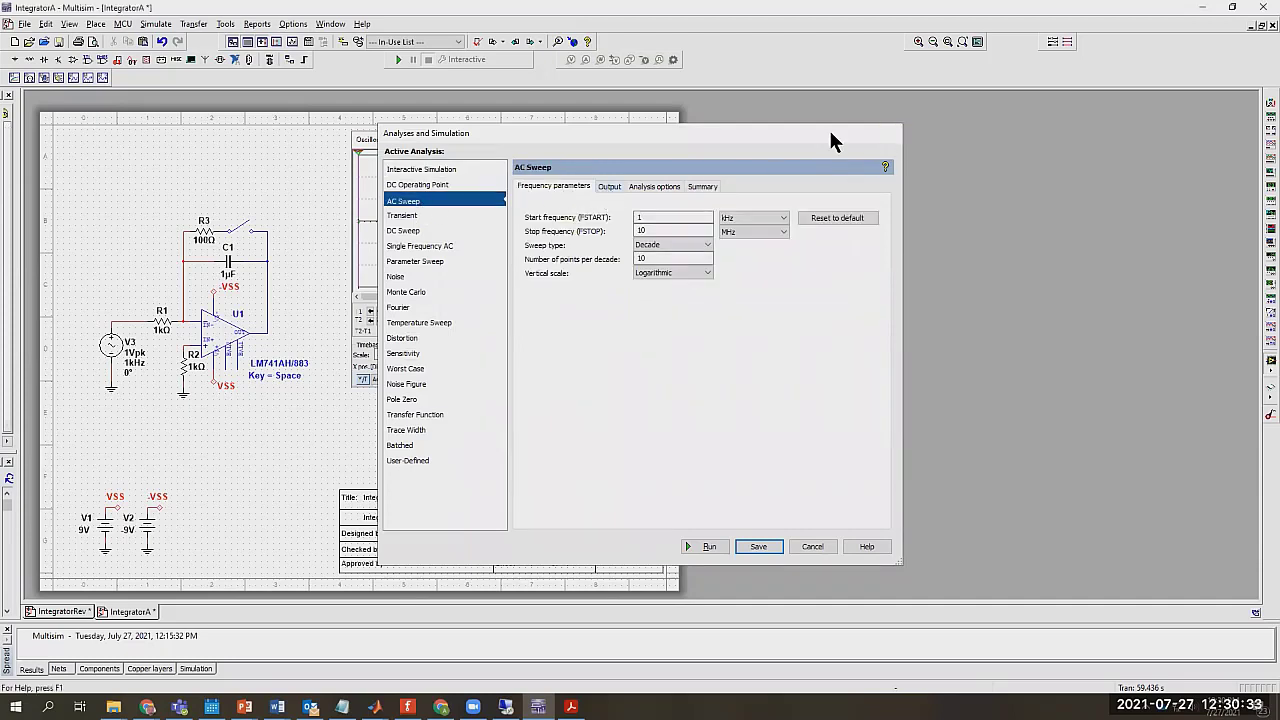
pyautogui.press('Escape')
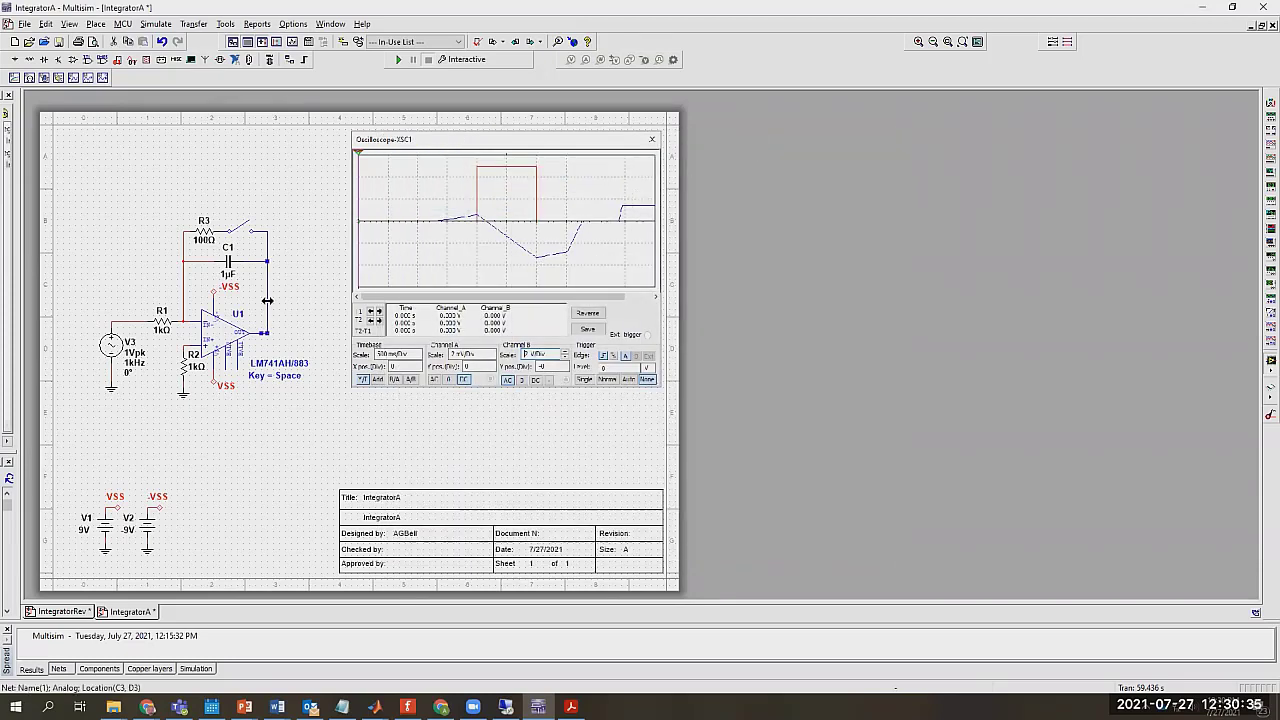
# - Name the op-amp output net Vout, show its name on the schematic, and place the label beside the output node
pyautogui.rightClick(266, 296)
pyautogui.click(300, 404)
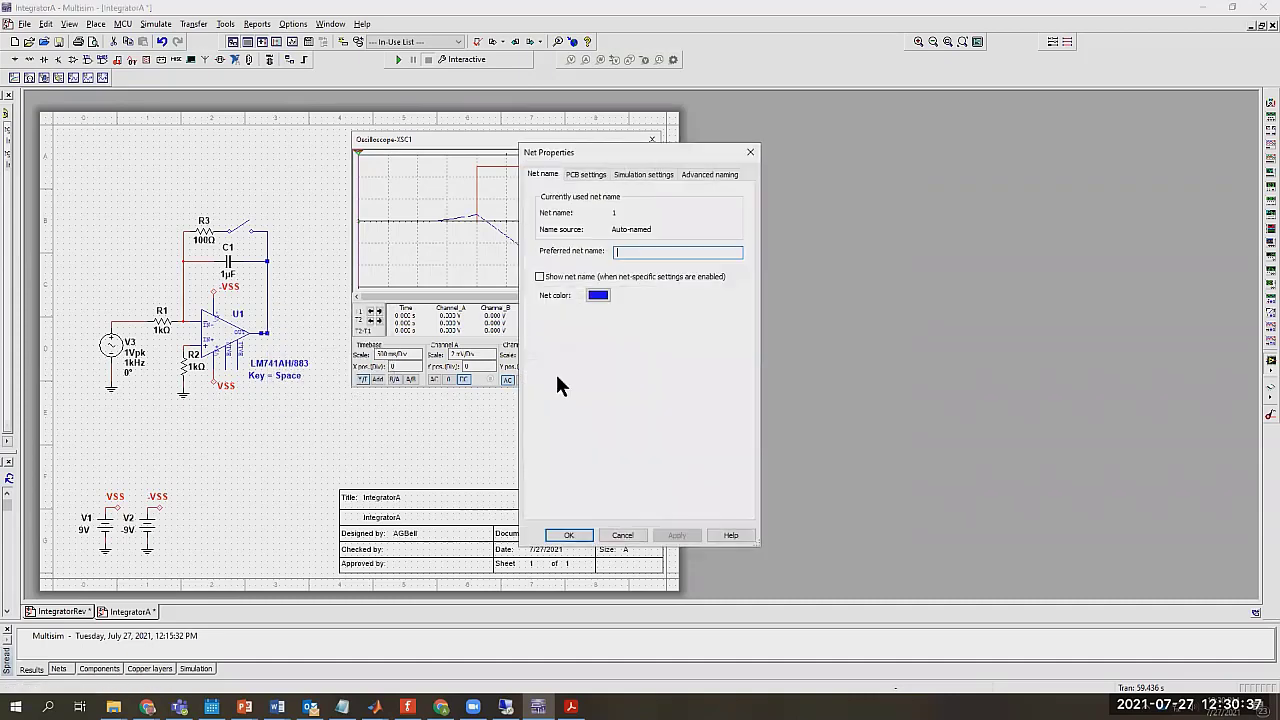
pyautogui.write('Vout')
pyautogui.click(540, 277)
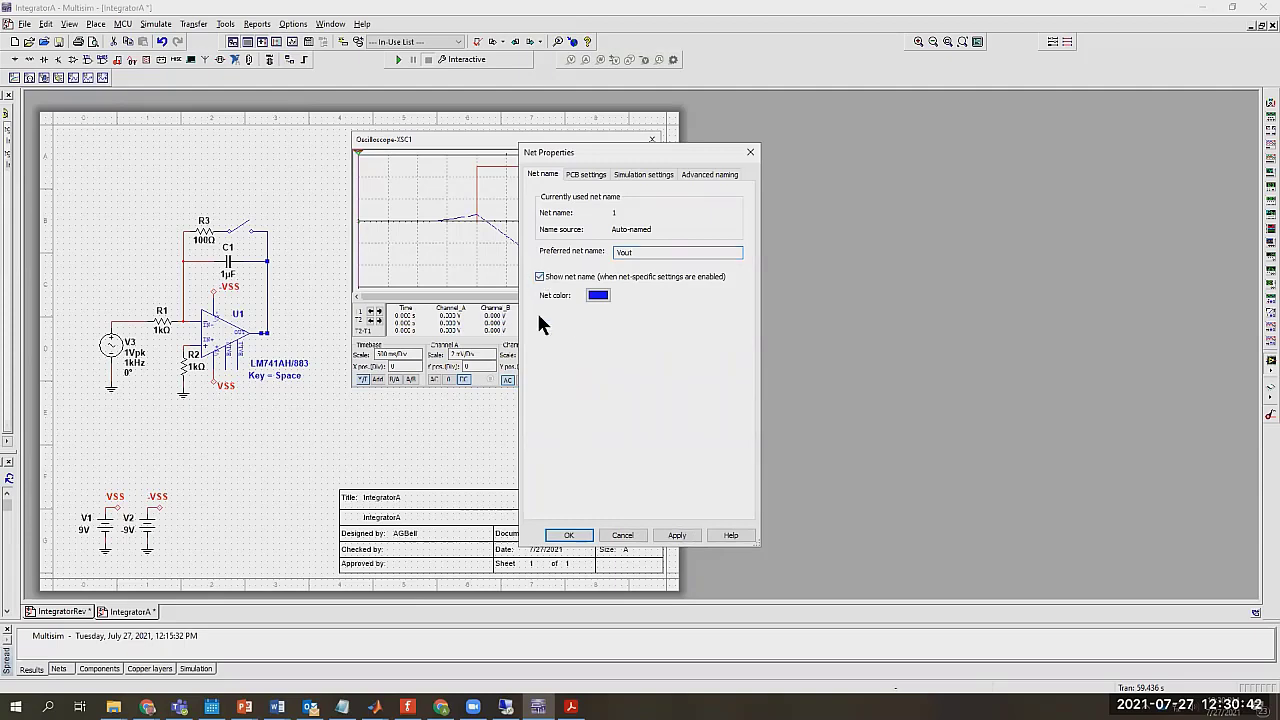
pyautogui.click(677, 535)
pyautogui.click(568, 535)
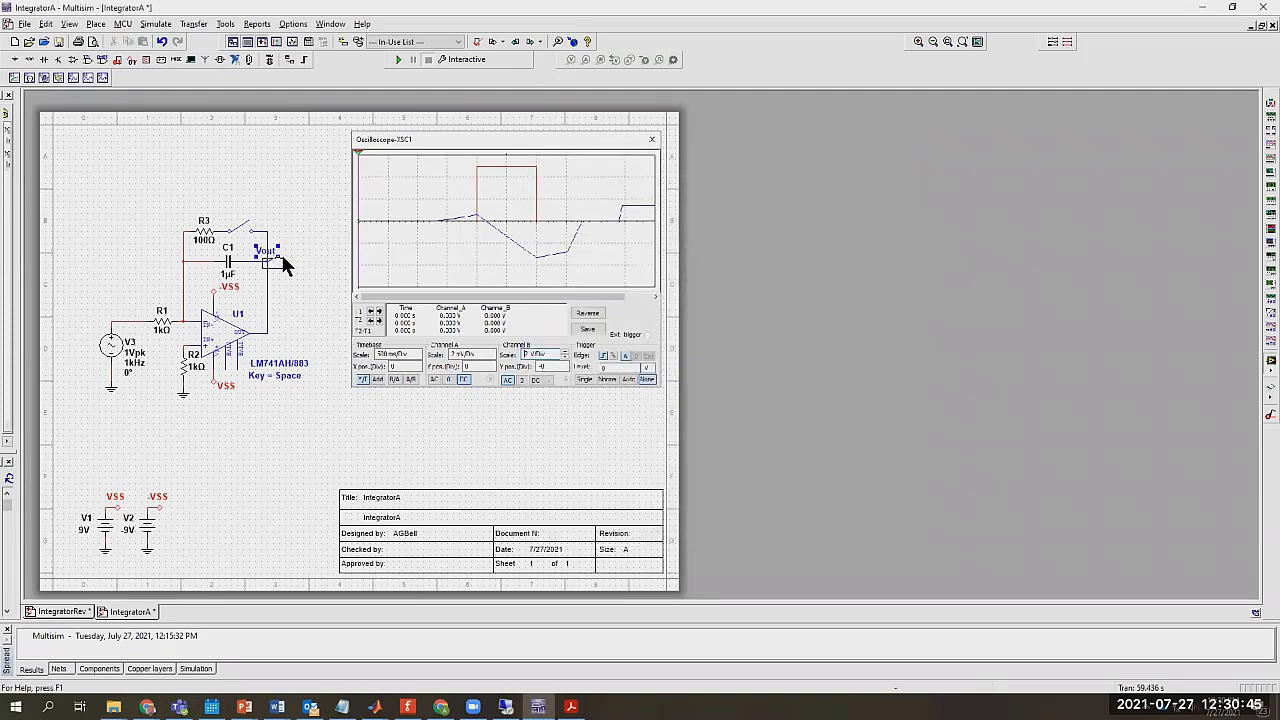
pyautogui.moveTo(290, 327); pyautogui.dragTo(291, 323)
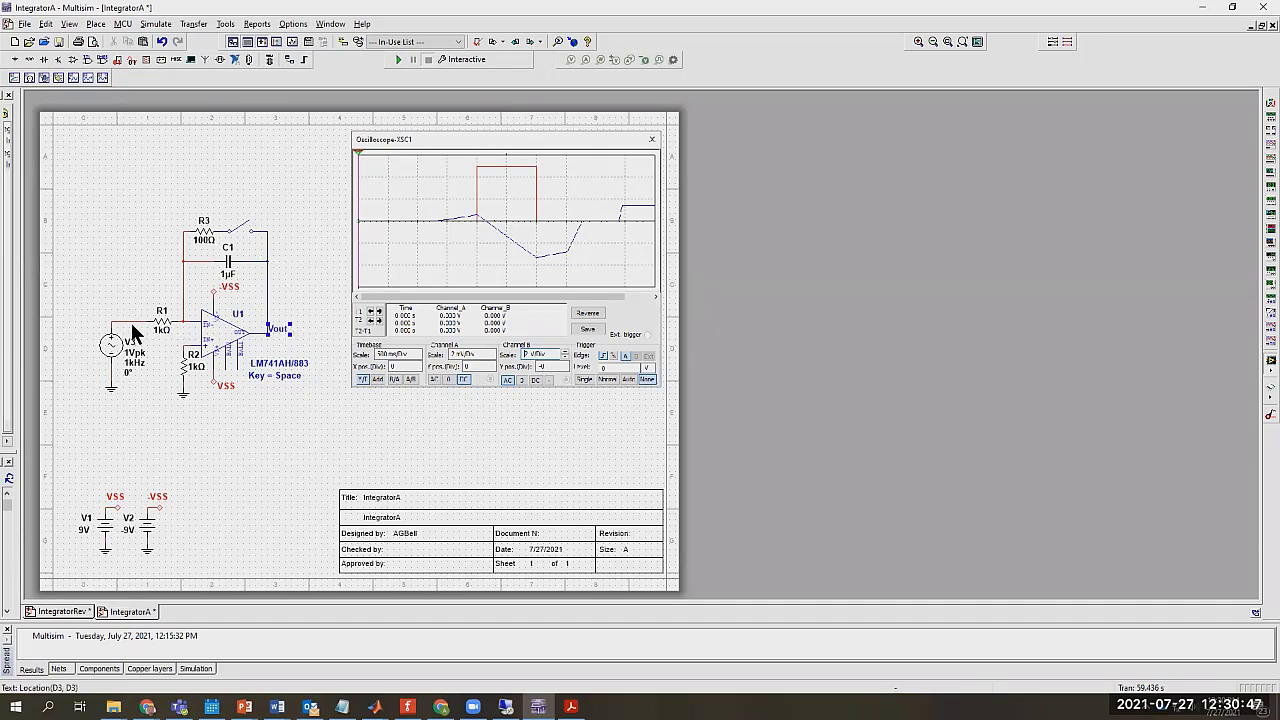
# - Name the net between the AC source and R1 Vin and show its name on the schematic
pyautogui.rightClick(130, 322)
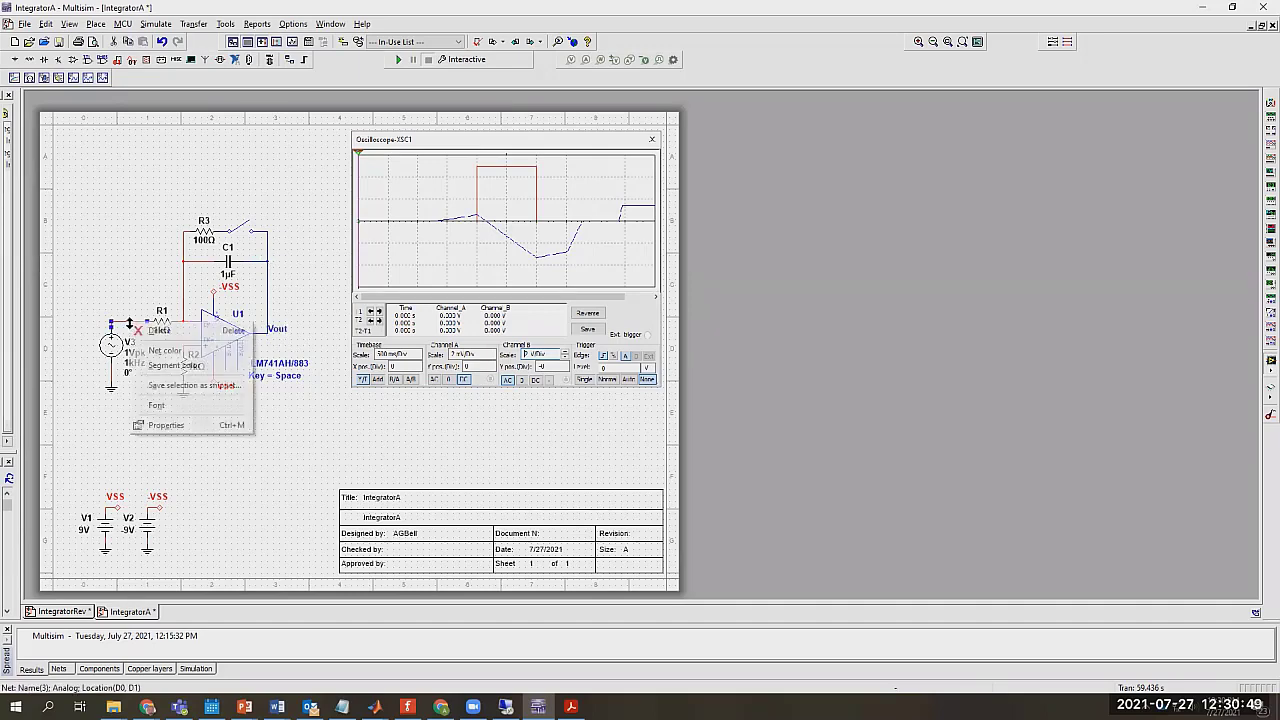
pyautogui.click(160, 425)
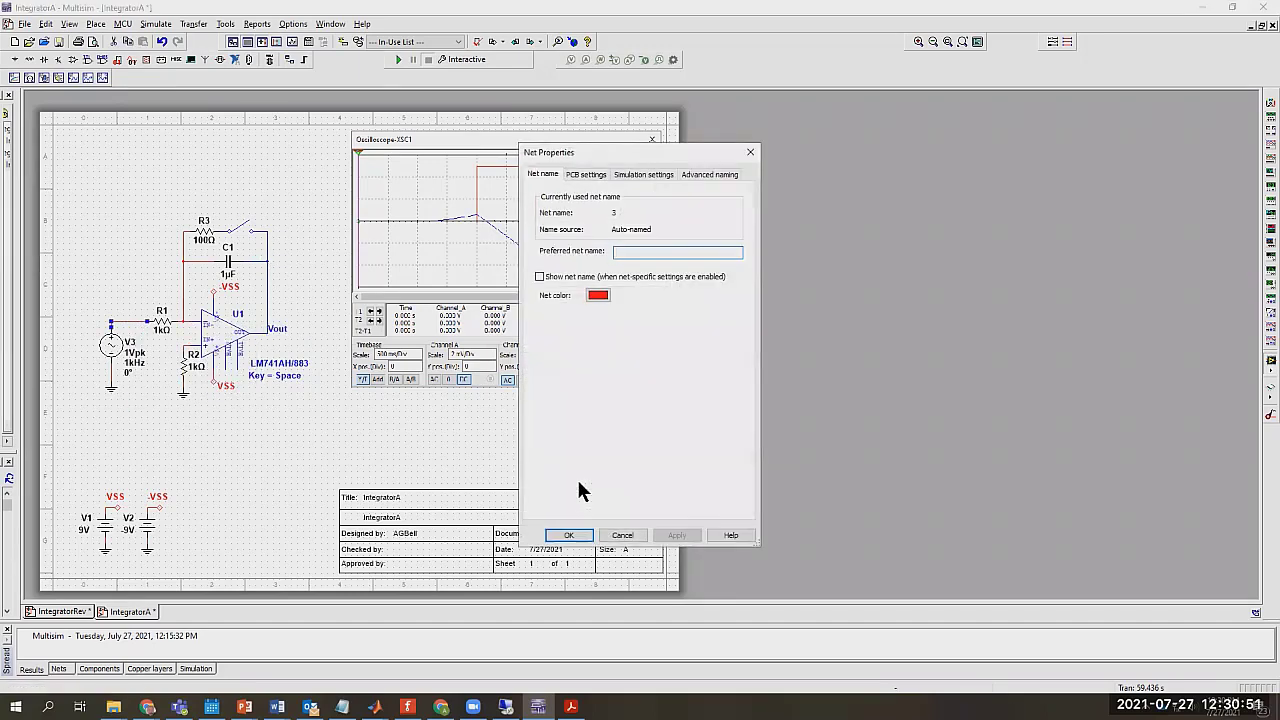
pyautogui.write('Vin')
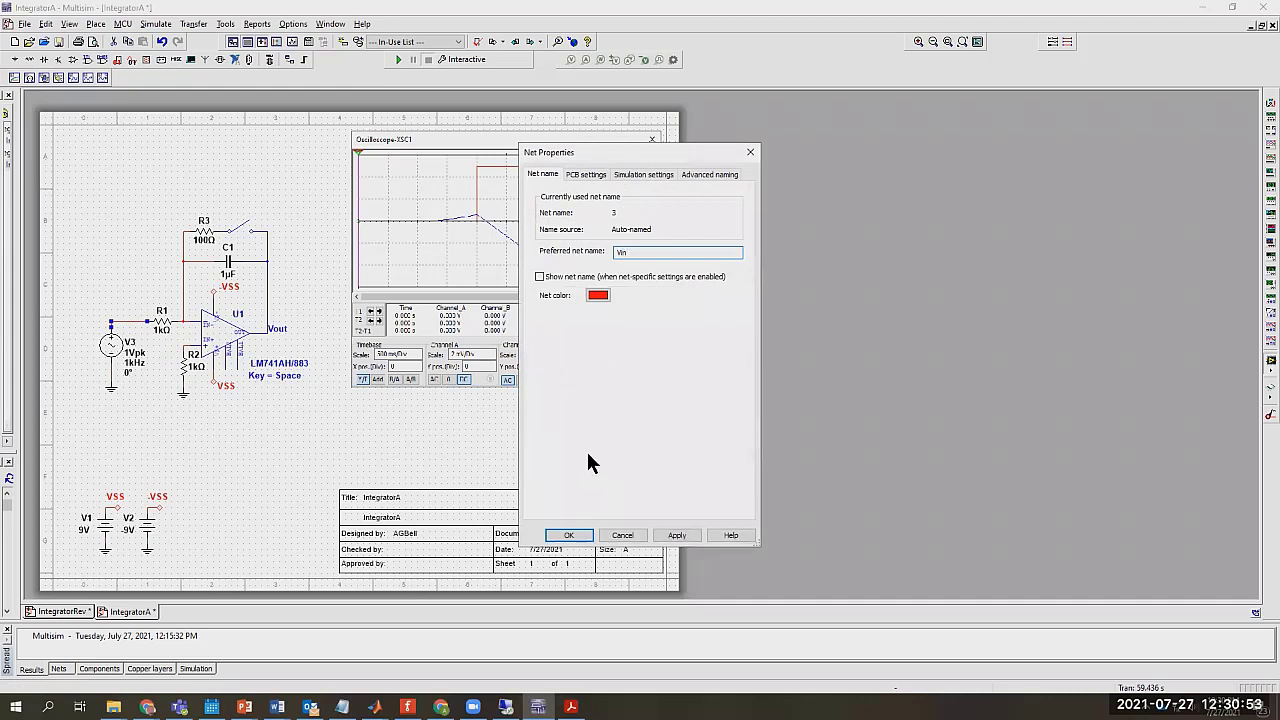
pyautogui.click(540, 277)
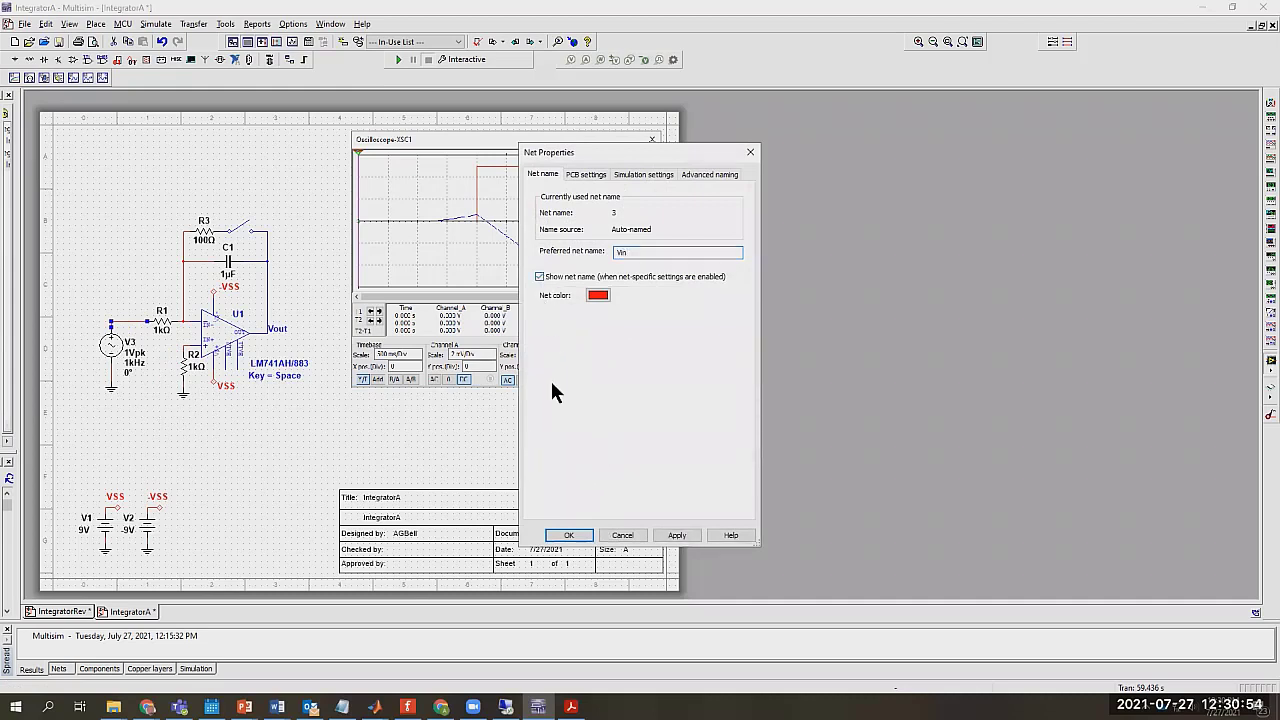
pyautogui.click(568, 535)
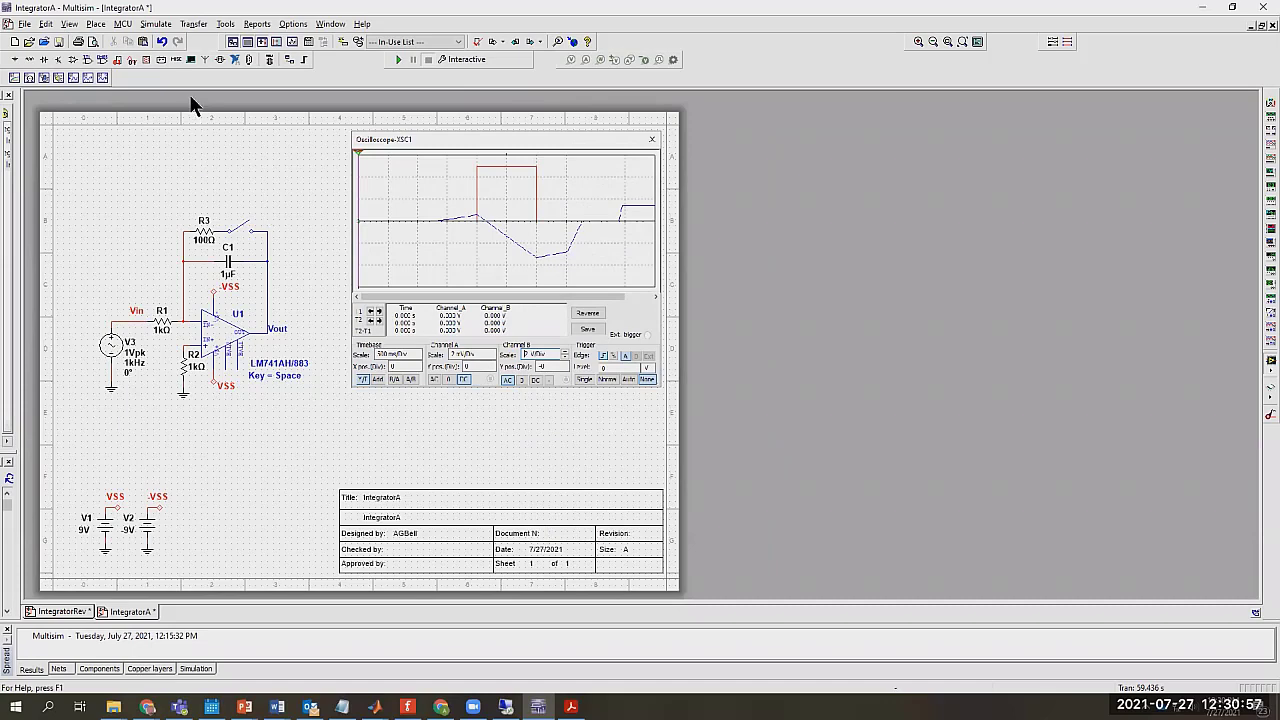
# - Set up an AC Sweep analysis with a 10 Hz start frequency and a decibel vertical scale
pyautogui.click(157, 24)
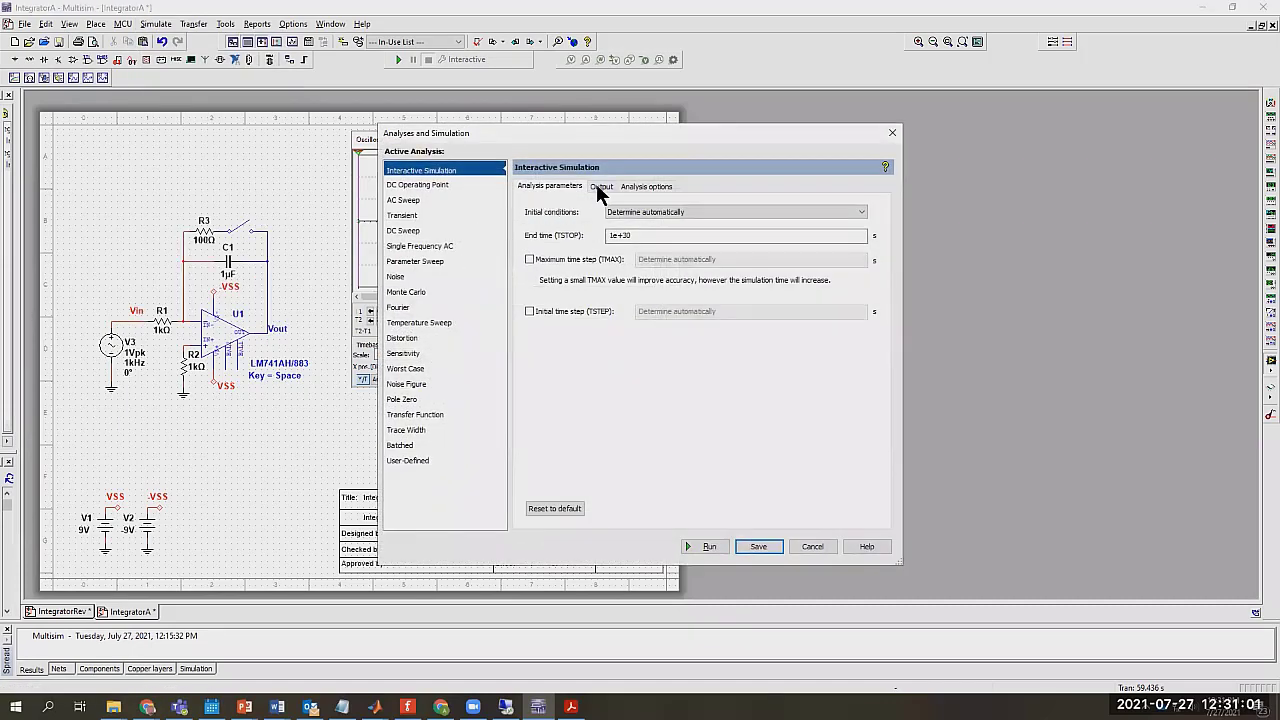
pyautogui.click(422, 200)
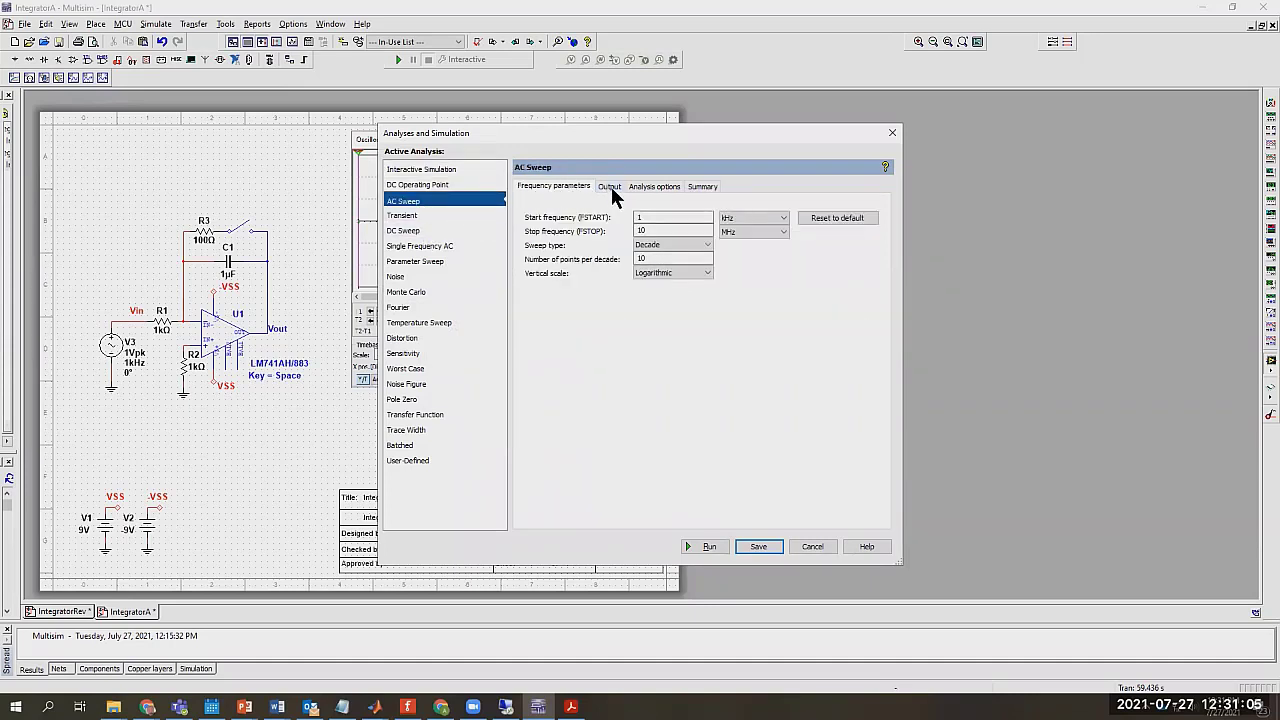
pyautogui.click(745, 218)
pyautogui.click(752, 230)
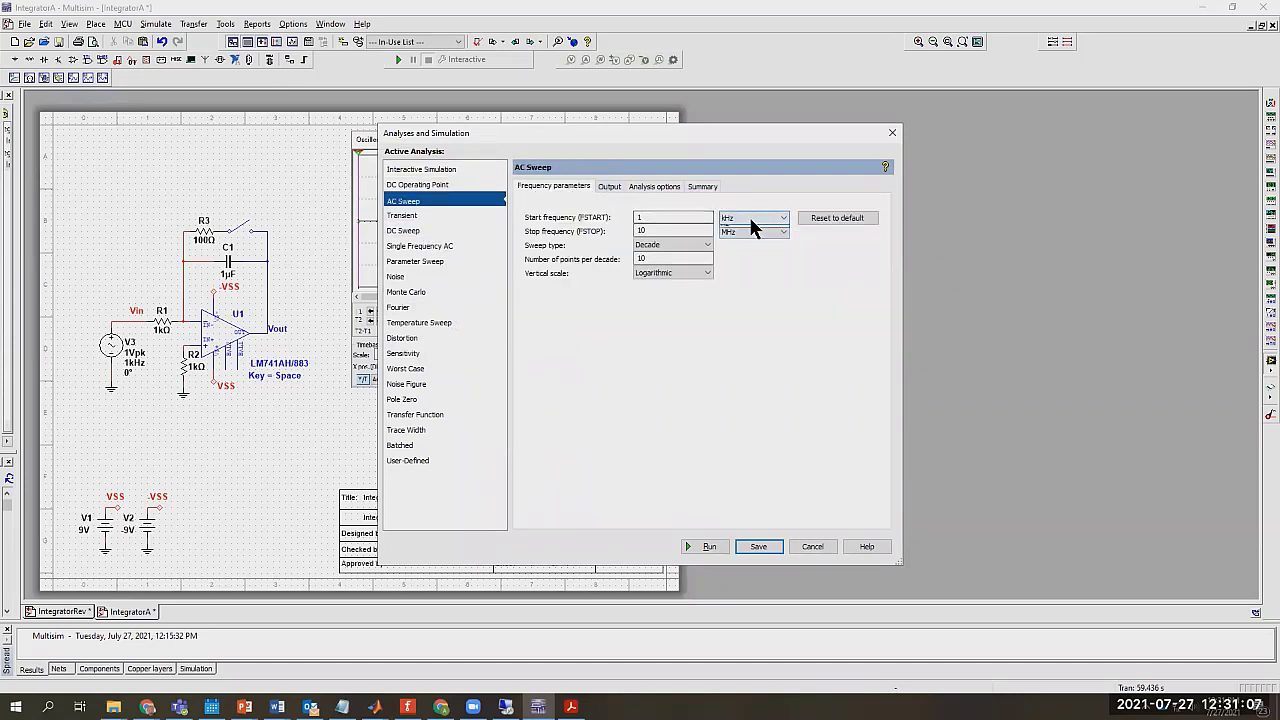
pyautogui.click(750, 220)
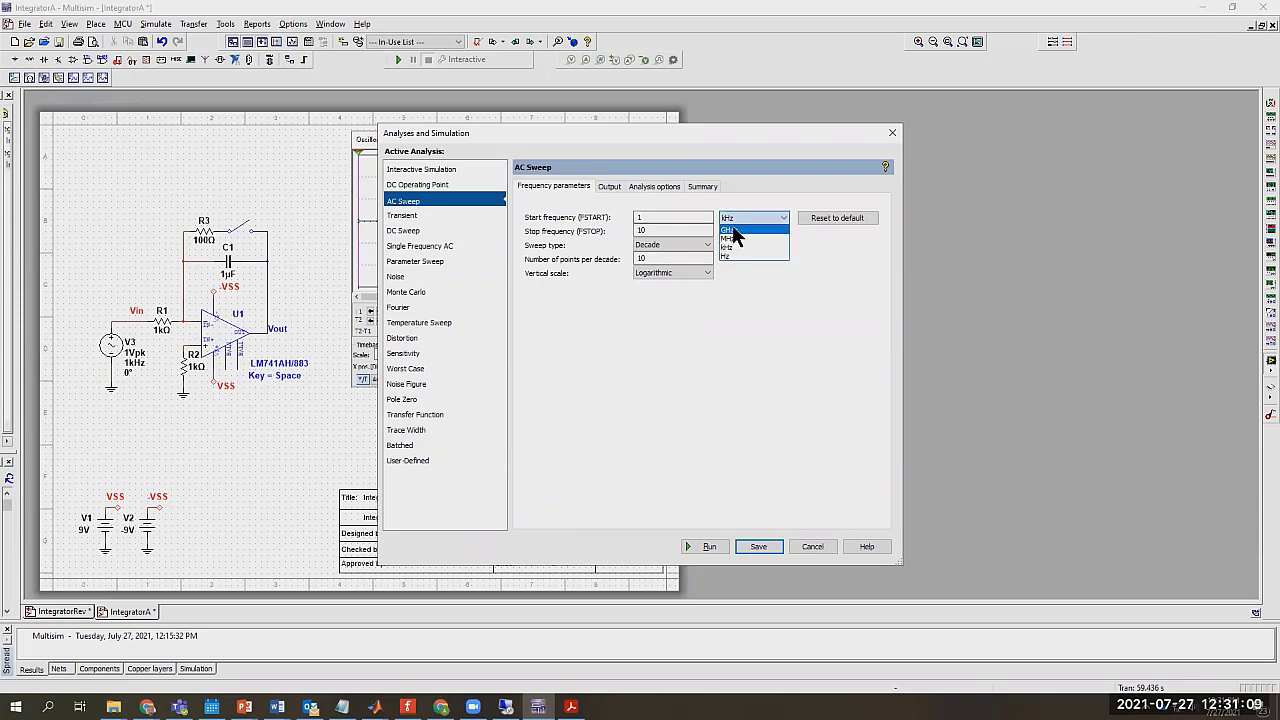
pyautogui.click(728, 254)
pyautogui.click(670, 217)
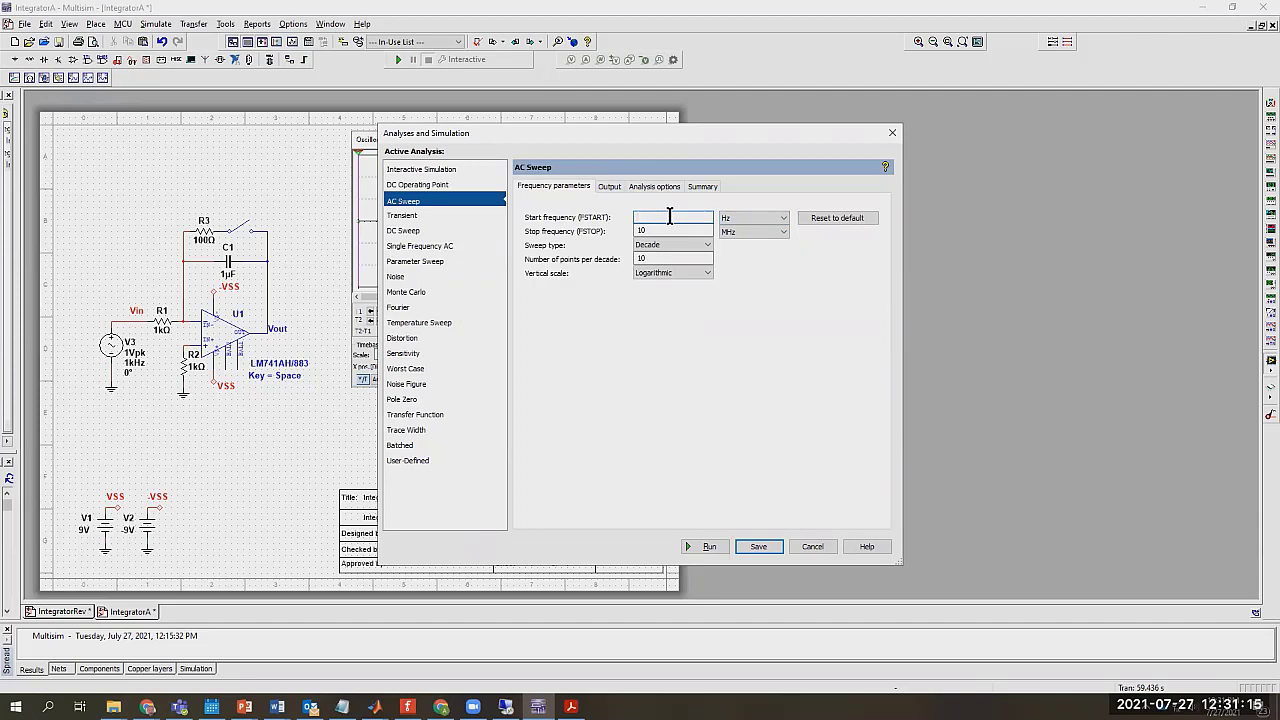
pyautogui.write('10')
pyautogui.click(668, 274)
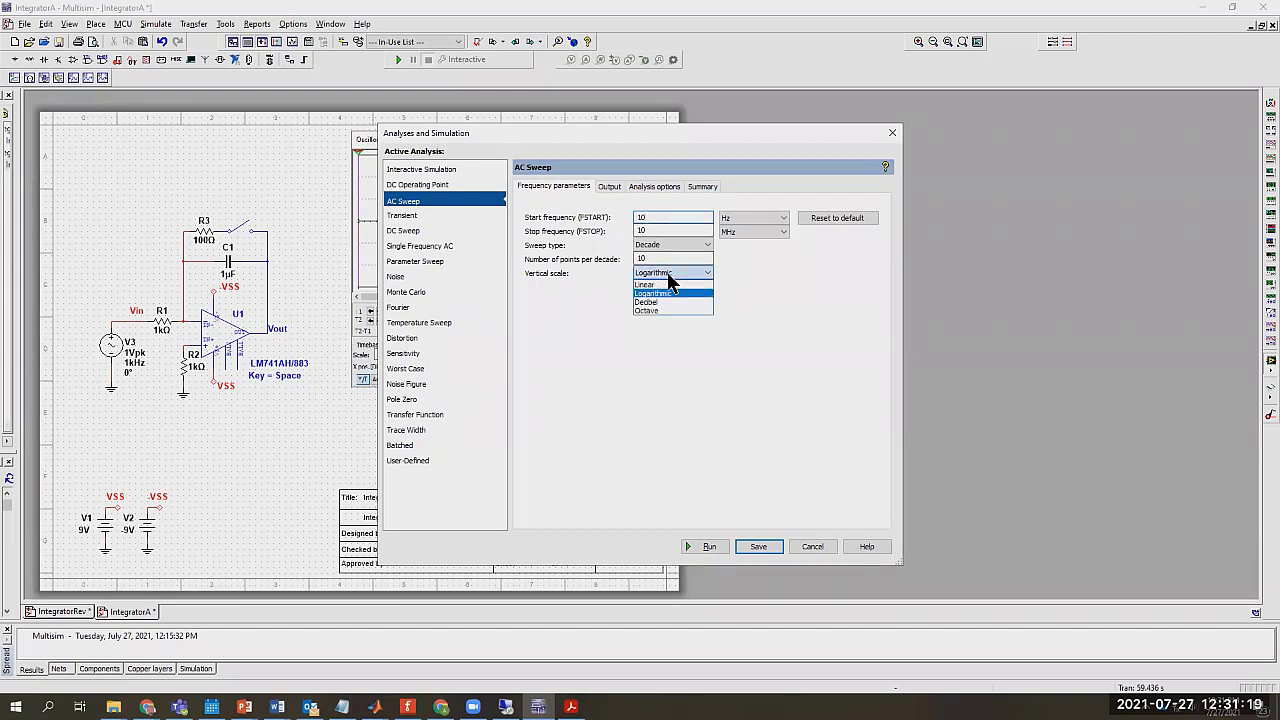
pyautogui.click(656, 301)
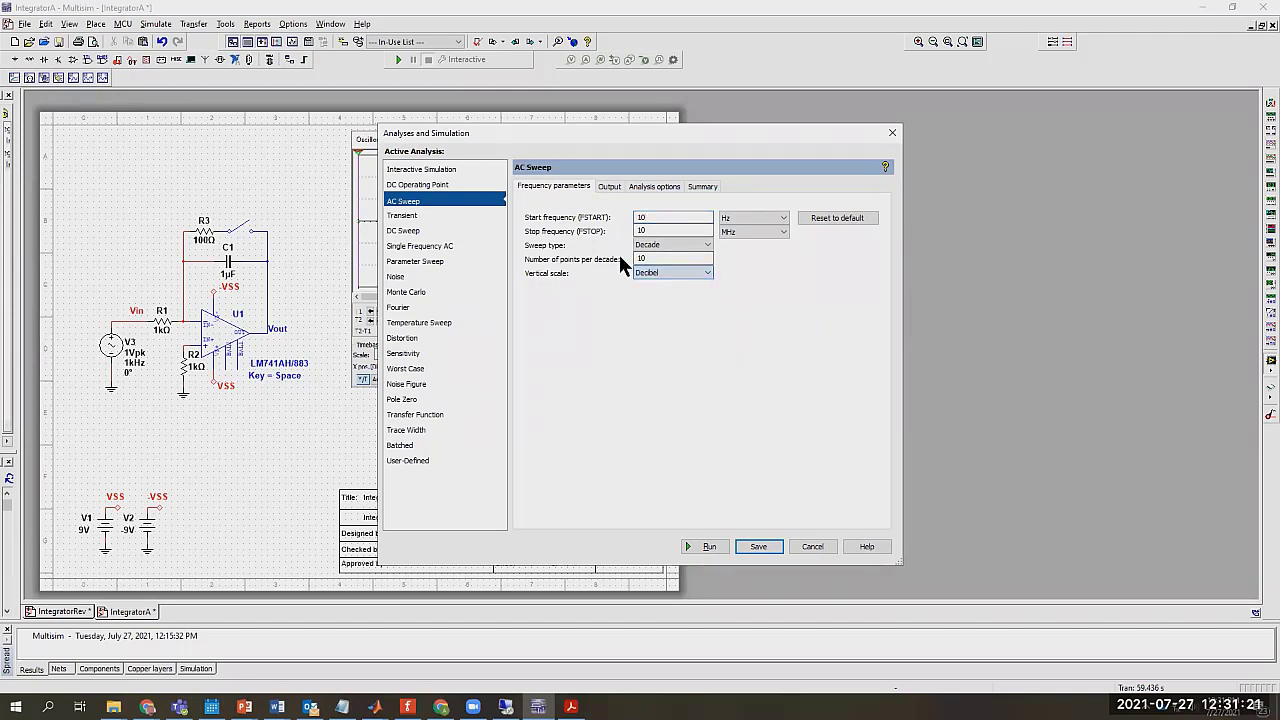
# - Add the expression V(vout)/V(vin) as the AC sweep's output variable
pyautogui.click(608, 186)
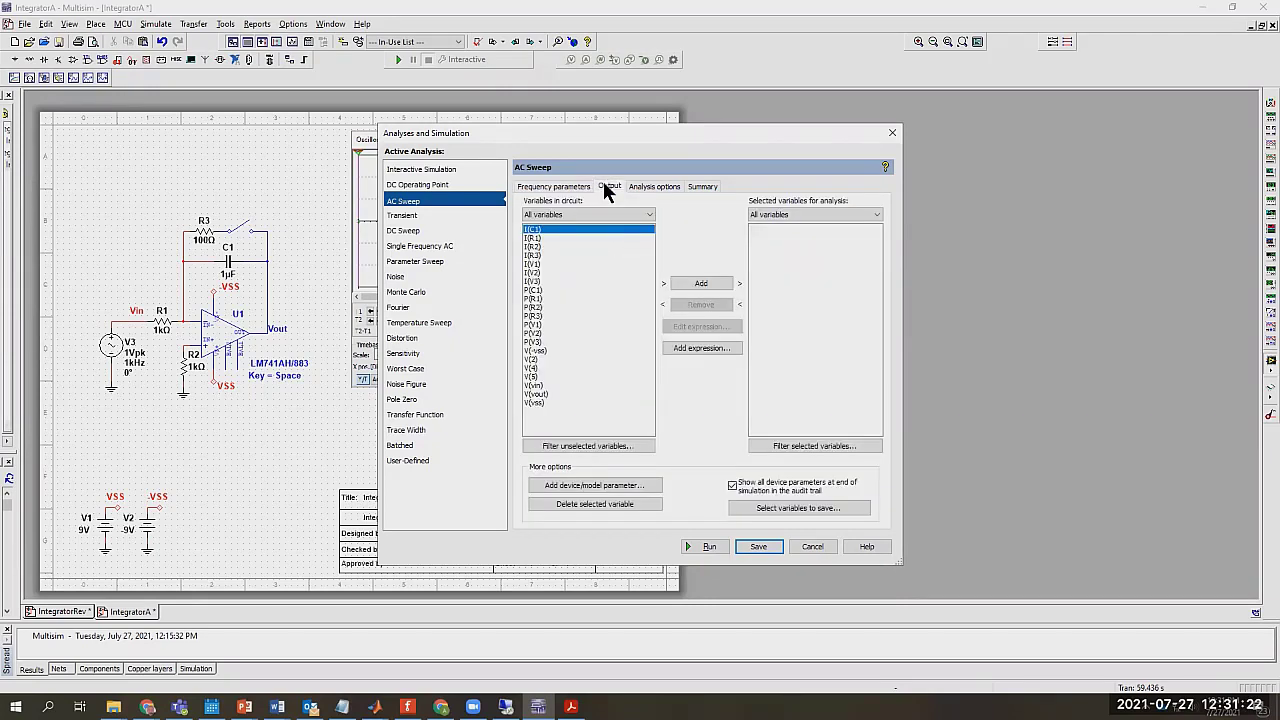
pyautogui.click(709, 348)
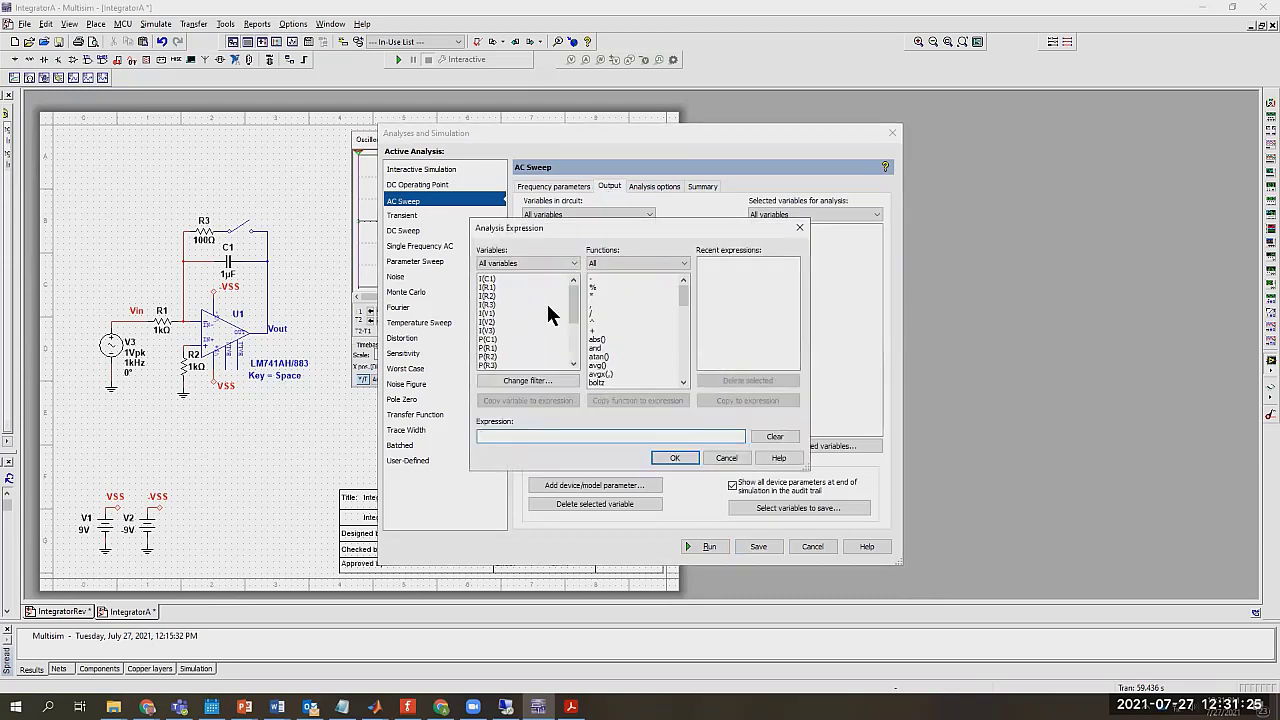
pyautogui.moveTo(578, 303); pyautogui.dragTo(562, 349)
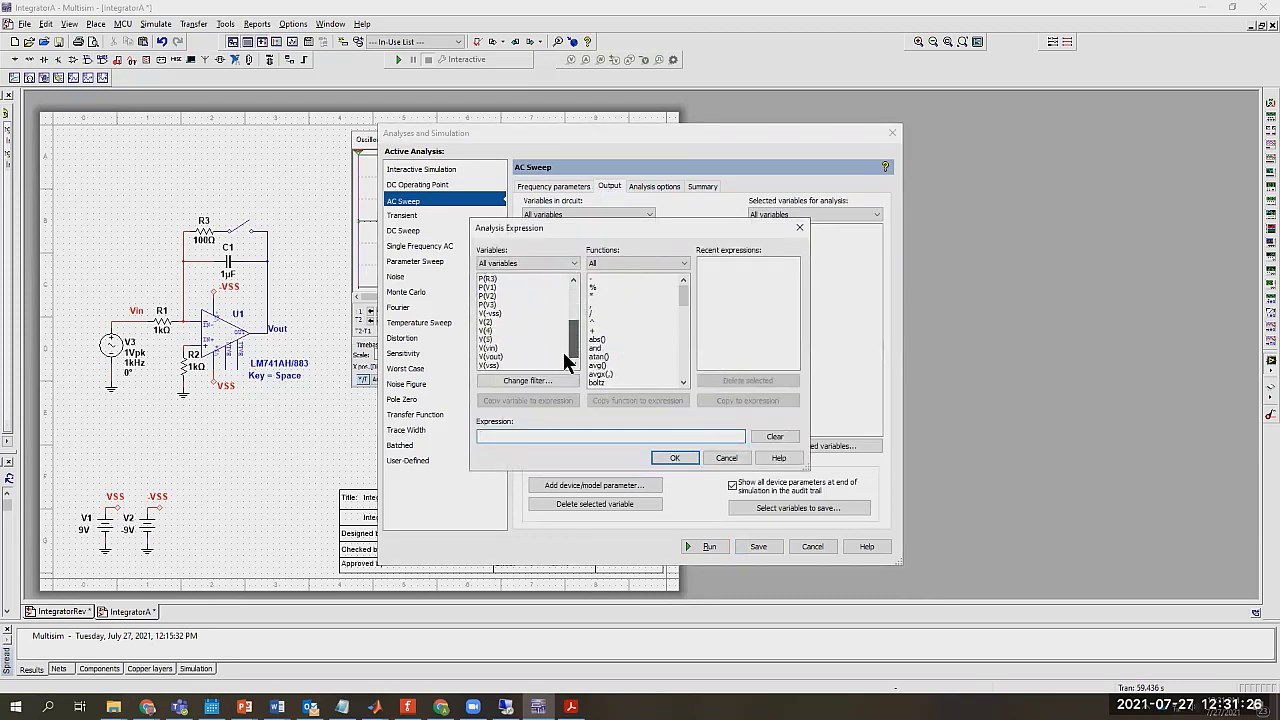
pyautogui.doubleClick(491, 356)
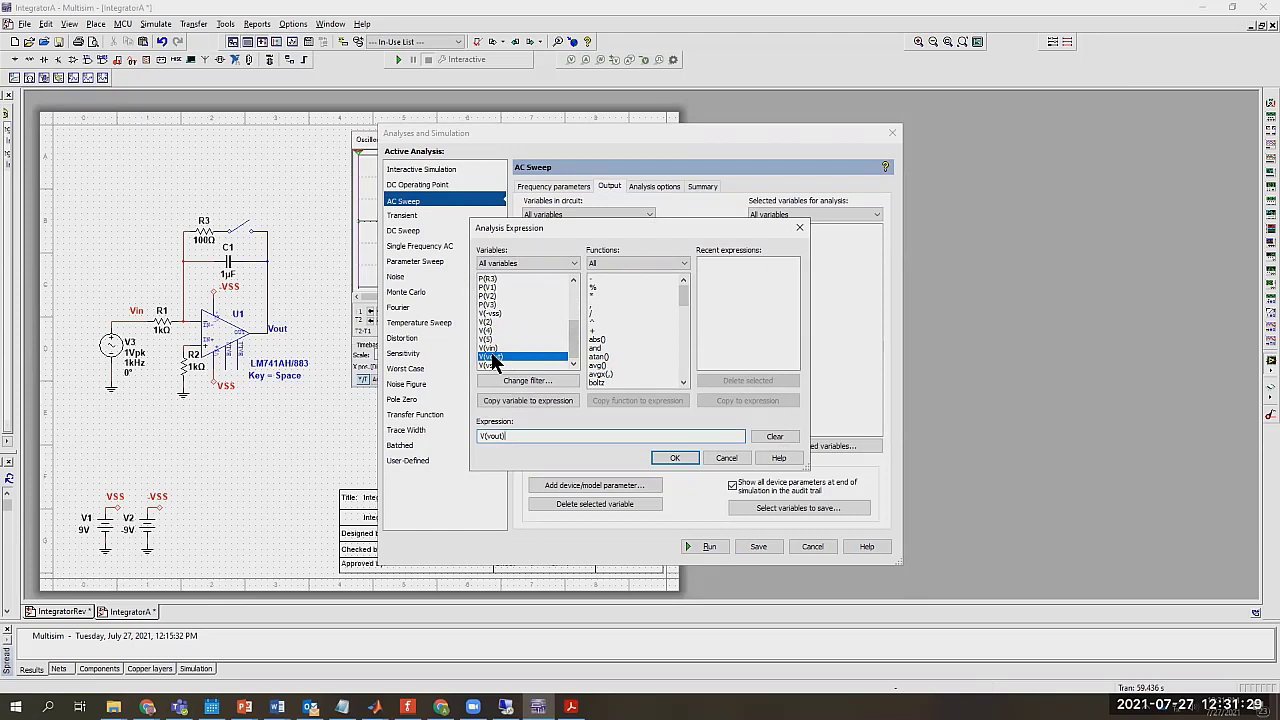
pyautogui.write('/')
pyautogui.doubleClick(505, 357)
pyautogui.moveTo(533, 437); pyautogui.dragTo(507, 437)
pyautogui.doubleClick(492, 347)
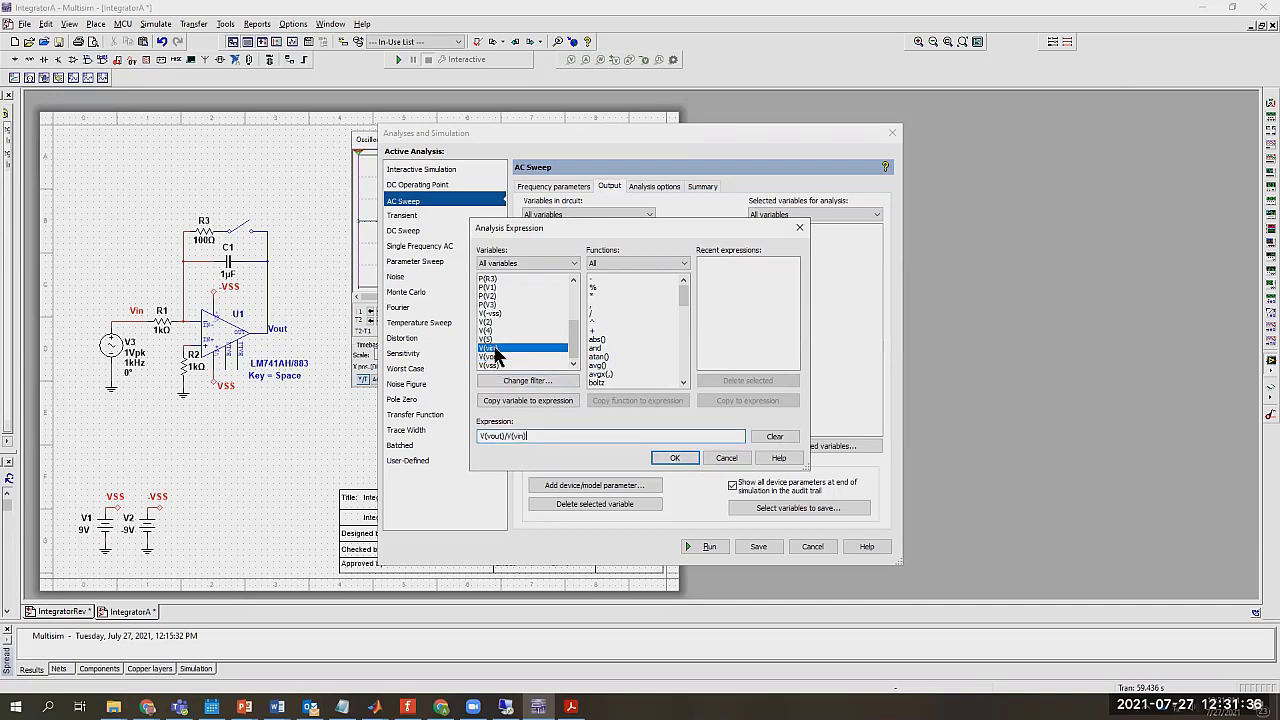
pyautogui.click(684, 453)
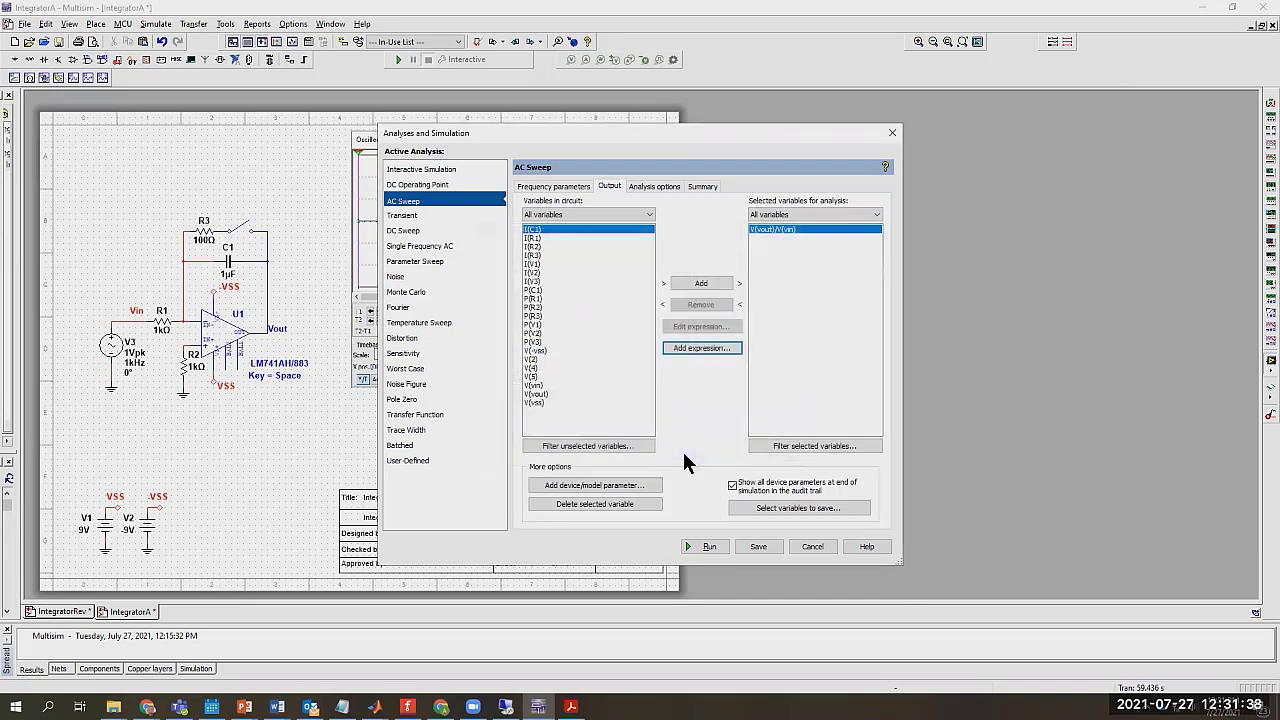
# - Run the AC sweep and enlarge the resulting magnitude and phase plots to full screen
pyautogui.click(697, 546)
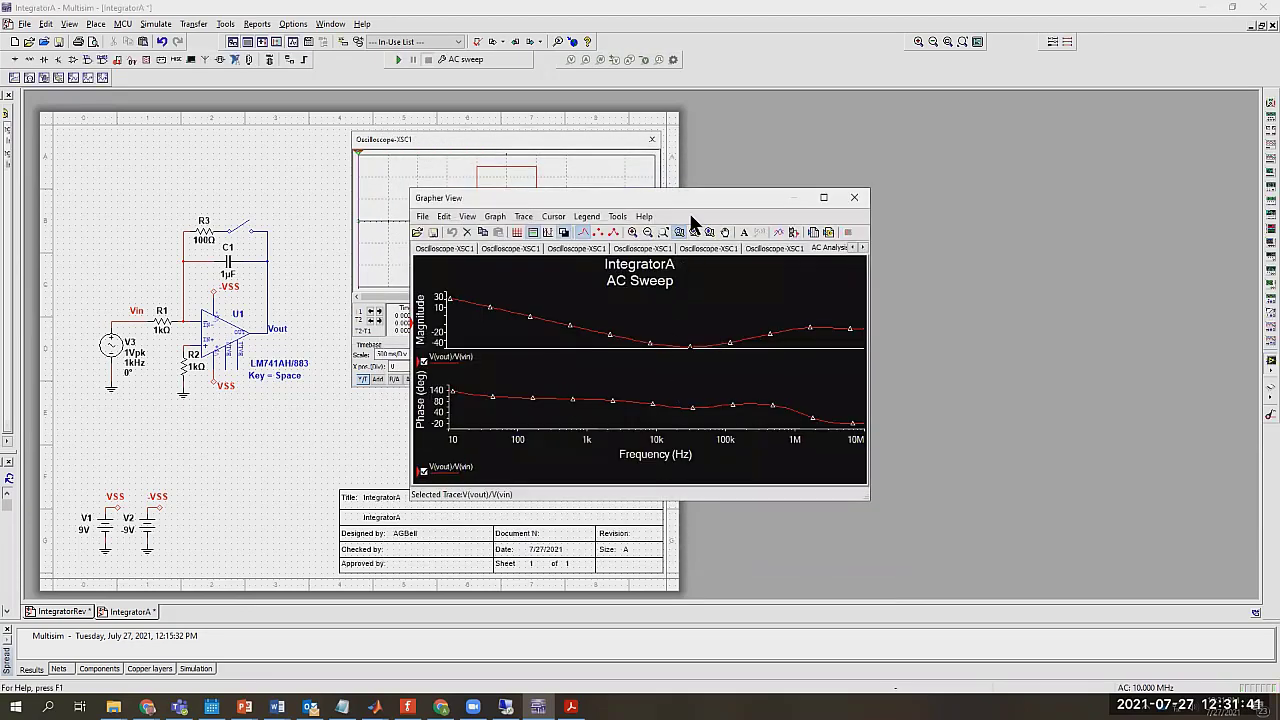
pyautogui.moveTo(688, 199); pyautogui.dragTo(655, 133)
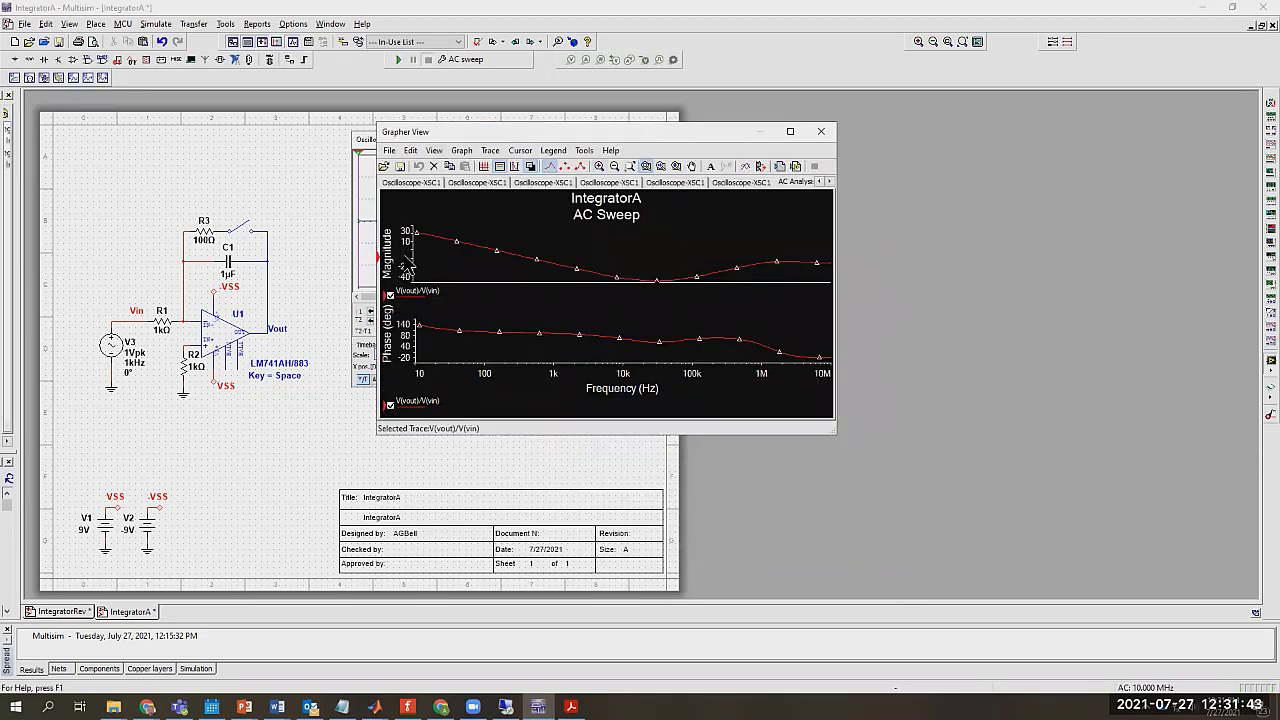
pyautogui.doubleClick(408, 262)
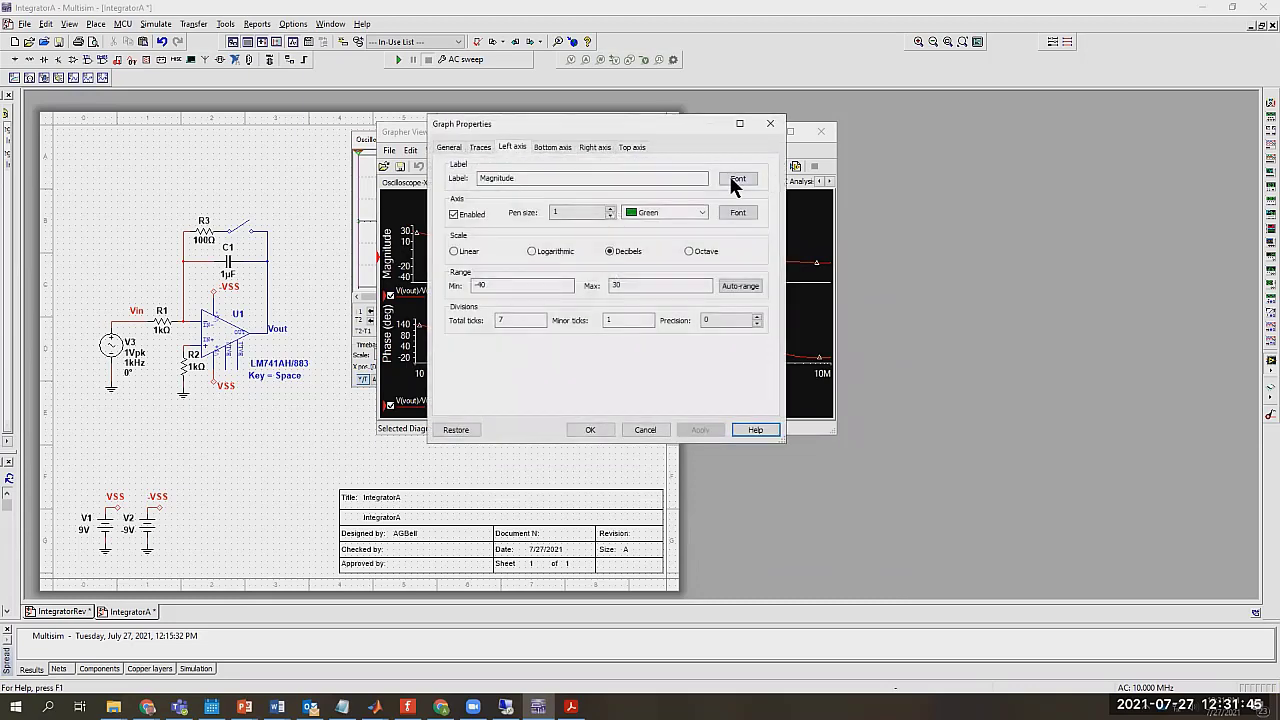
pyautogui.click(770, 123)
pyautogui.click(790, 131)
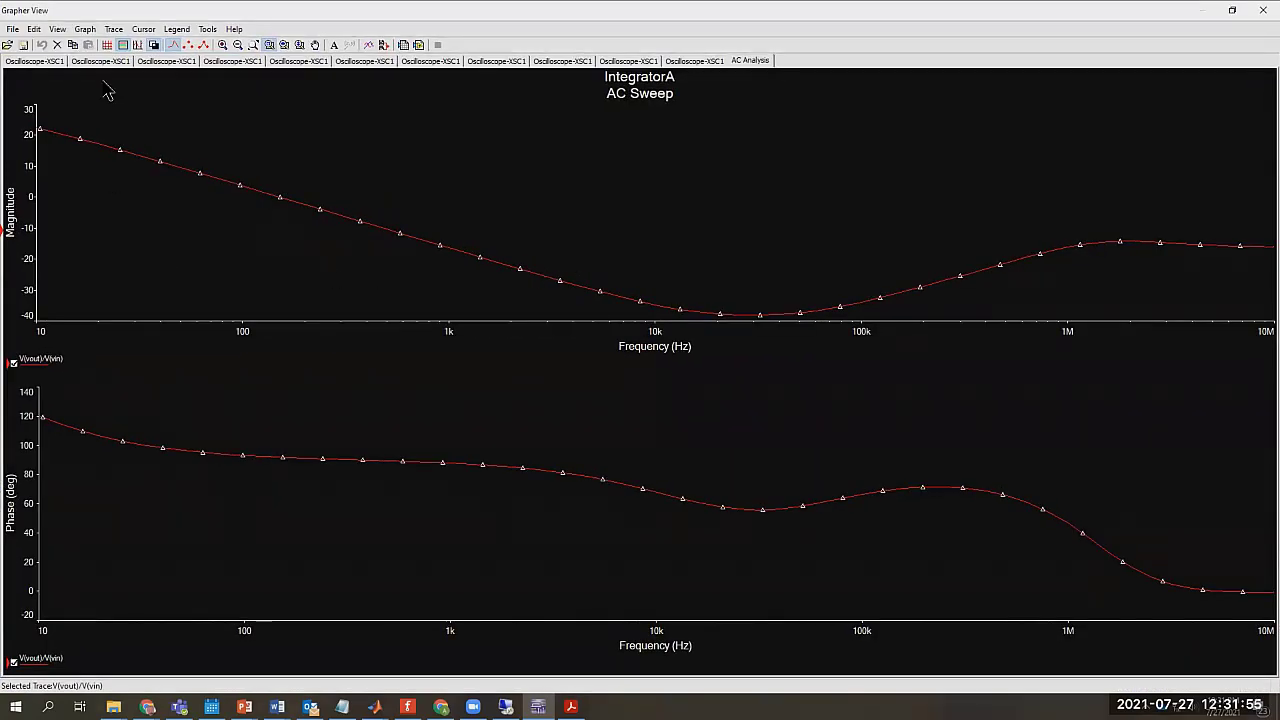
# - Show the magnitude plot's grid and cursors on a white background, with the cursor readout moved near the plot title
pyautogui.click(107, 44)
pyautogui.click(153, 45)
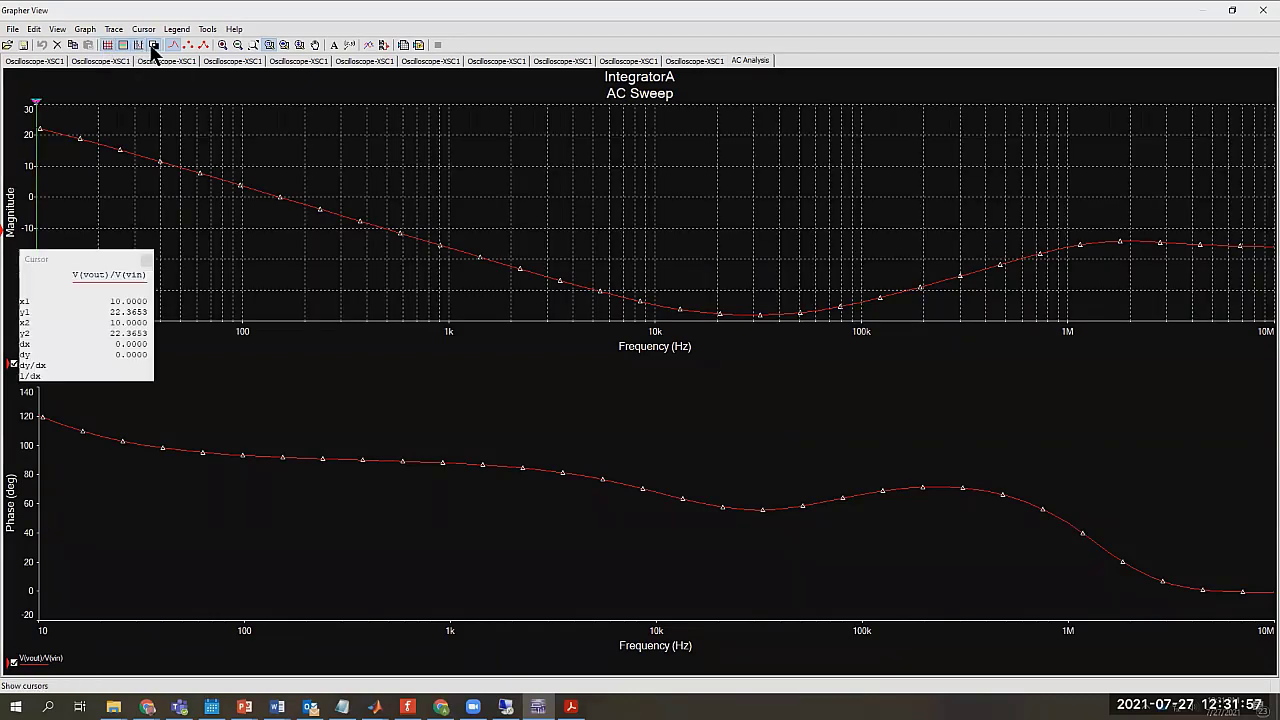
pyautogui.click(153, 45)
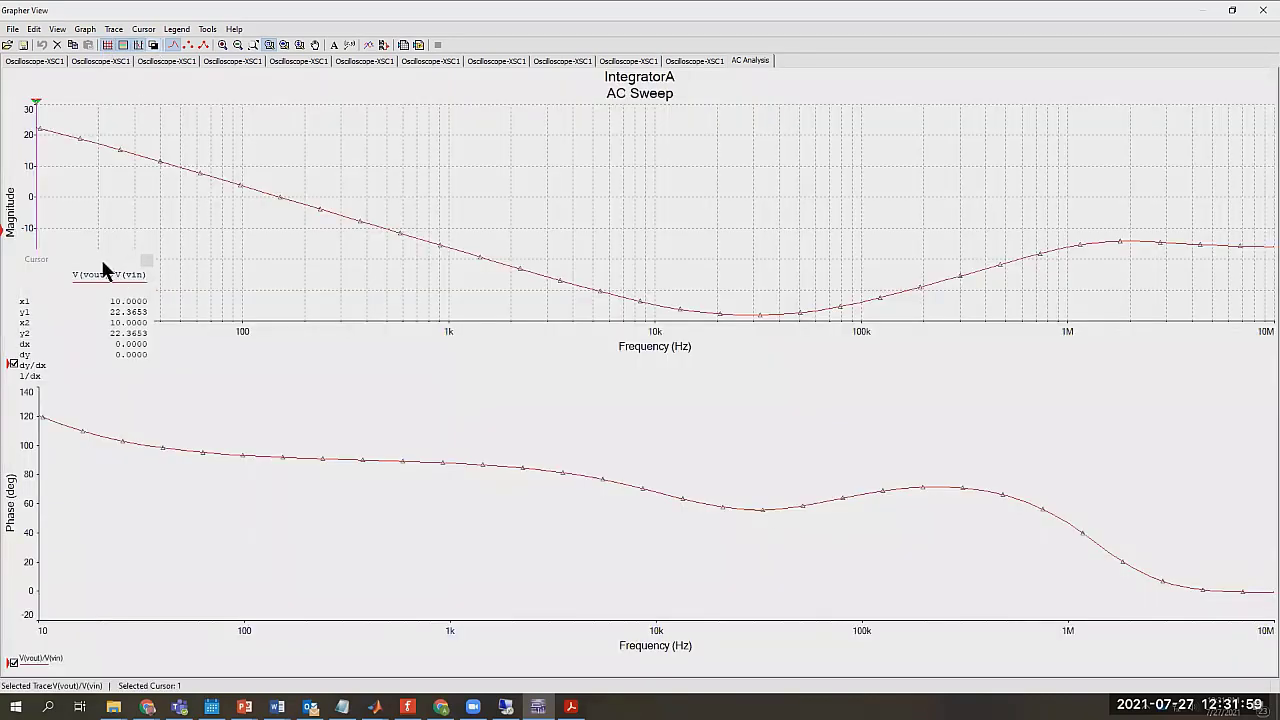
pyautogui.moveTo(101, 262); pyautogui.dragTo(546, 94)
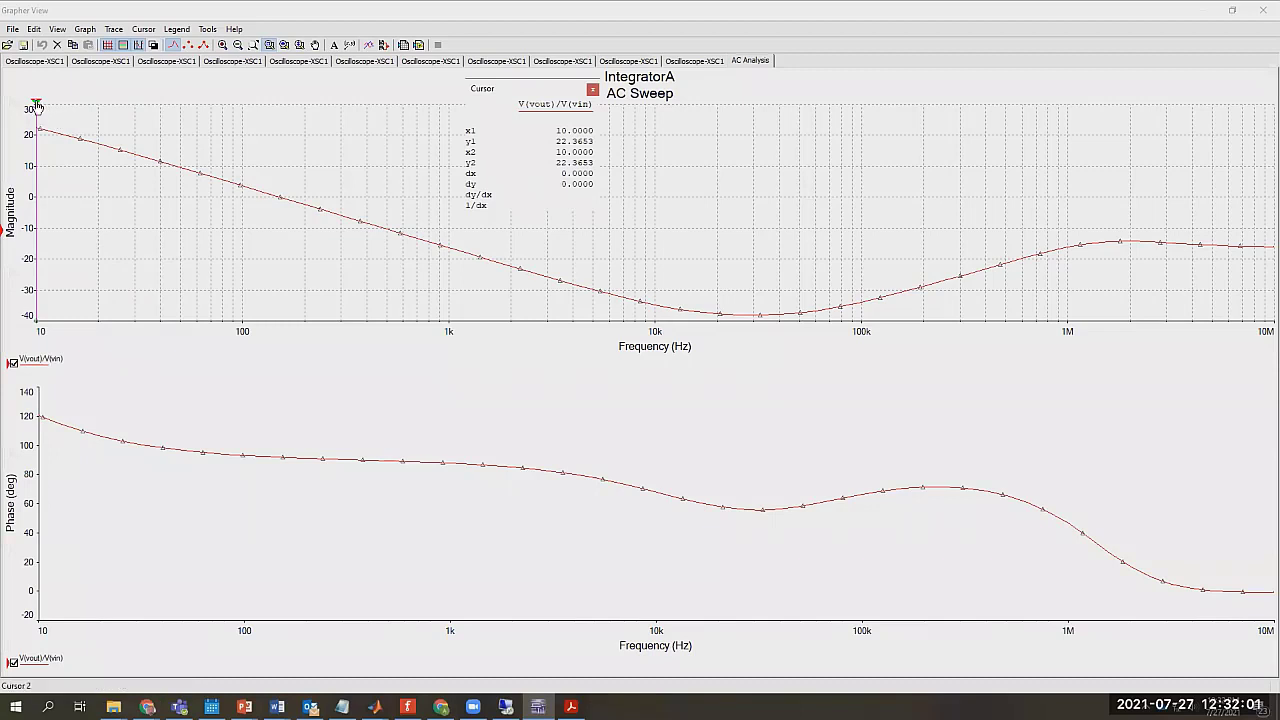
# - Move cursor 2 to about 1.62 kHz on the magnitude curve and show the grid on the phase plot
pyautogui.moveTo(36, 106)
pyautogui.mouseDown()
pyautogui.moveTo(674, 354)
pyautogui.moveTo(1064, 389)
pyautogui.moveTo(907, 392)
pyautogui.moveTo(277, 300)
pyautogui.moveTo(146, 251)
pyautogui.moveTo(96, 196)
pyautogui.moveTo(78, 76)
pyautogui.moveTo(100, 153)
pyautogui.moveTo(348, 223)
pyautogui.moveTo(660, 286)
pyautogui.moveTo(560, 282)
pyautogui.moveTo(186, 214)
pyautogui.moveTo(491, 277)
pyautogui.mouseUp()
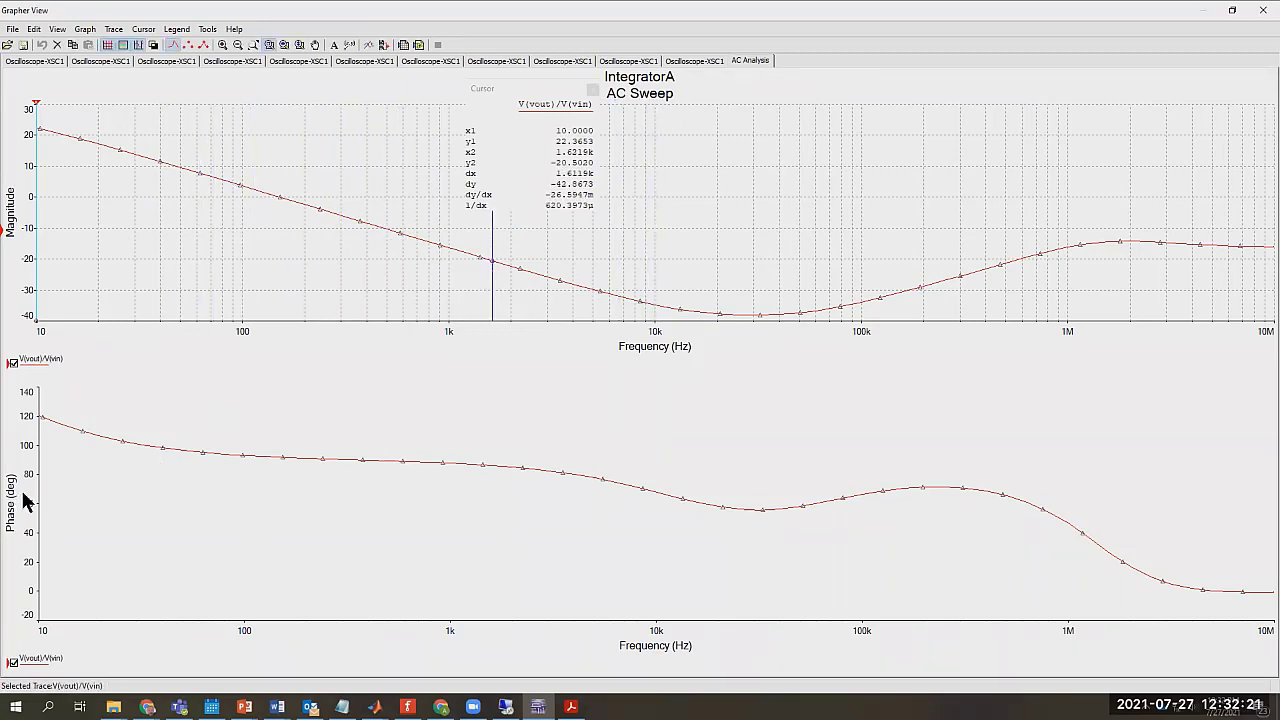
pyautogui.click(26, 503)
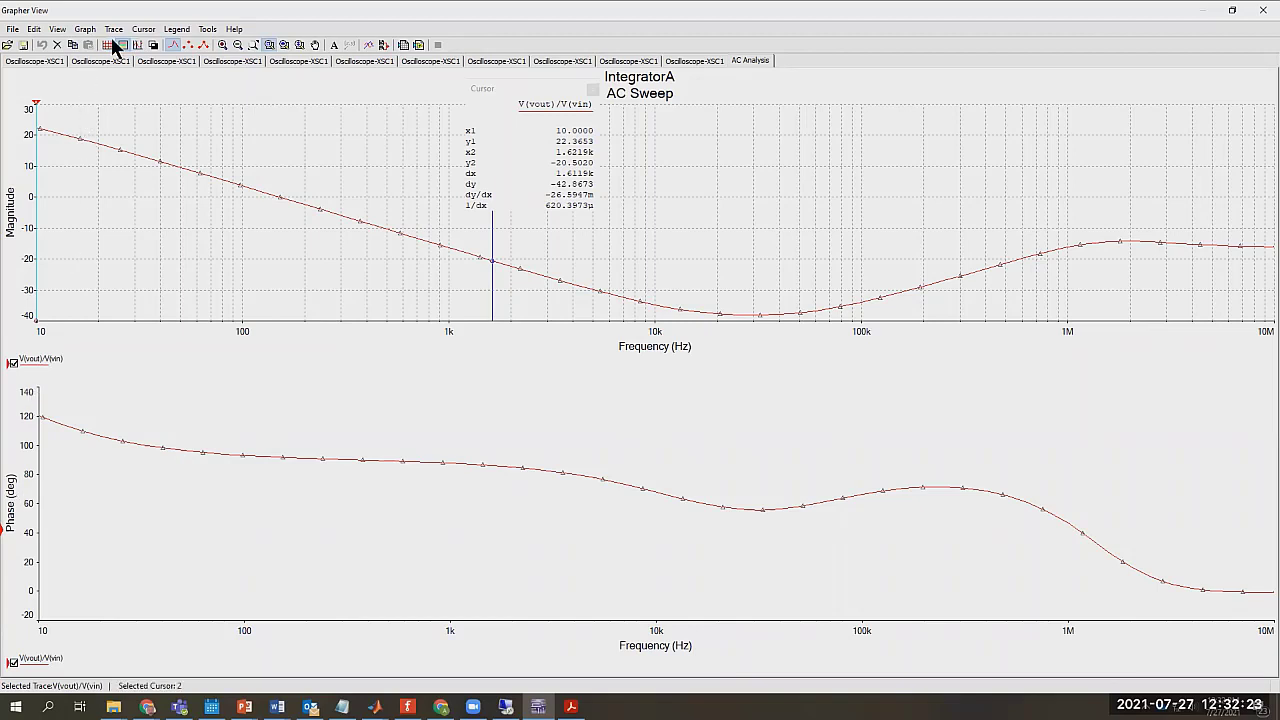
pyautogui.click(107, 45)
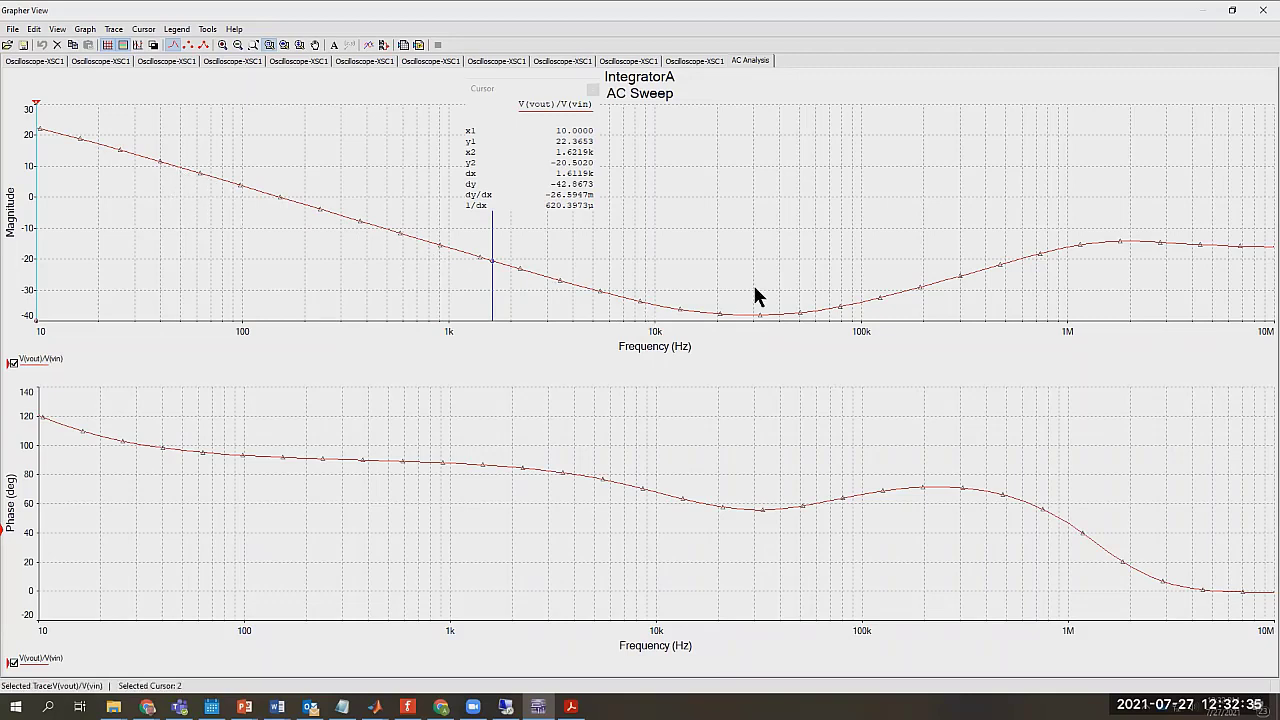
# - Place cursor 2 on the AC sweep magnitude curve at exactly 100 Hz
pyautogui.click(37, 108)
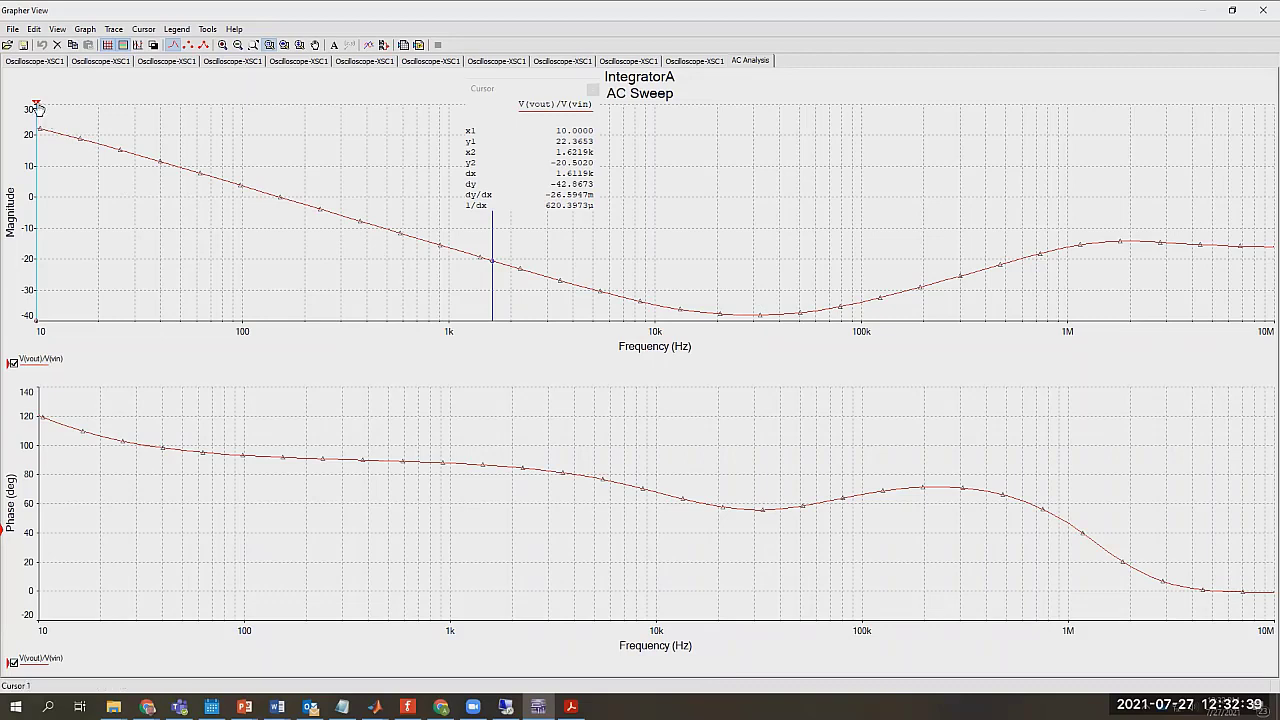
pyautogui.moveTo(494, 277); pyautogui.dragTo(184, 282)
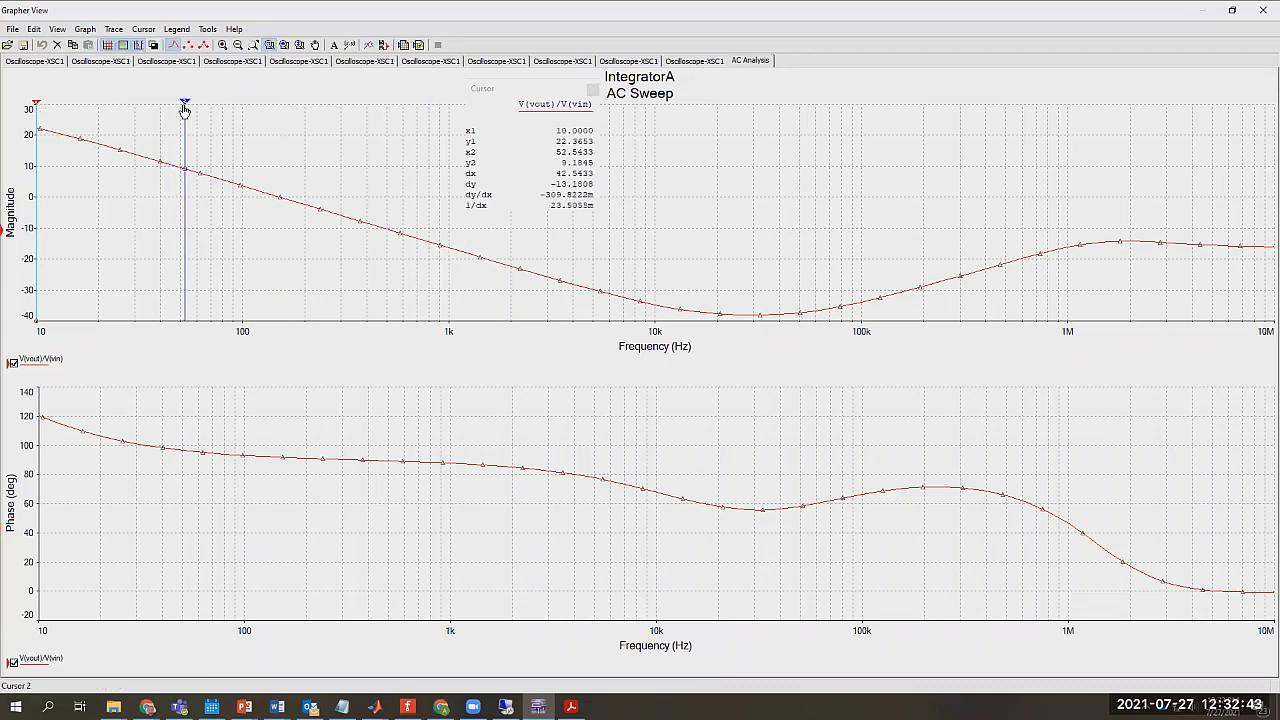
pyautogui.rightClick(186, 106)
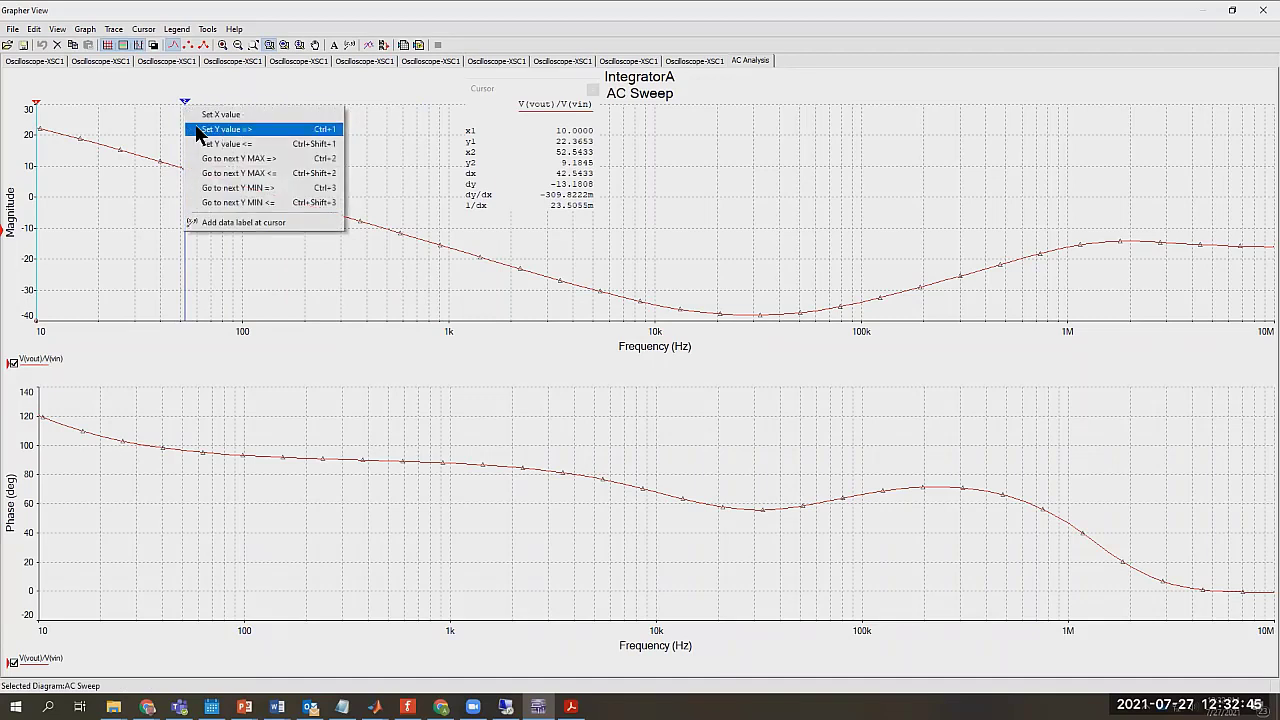
pyautogui.click(210, 115)
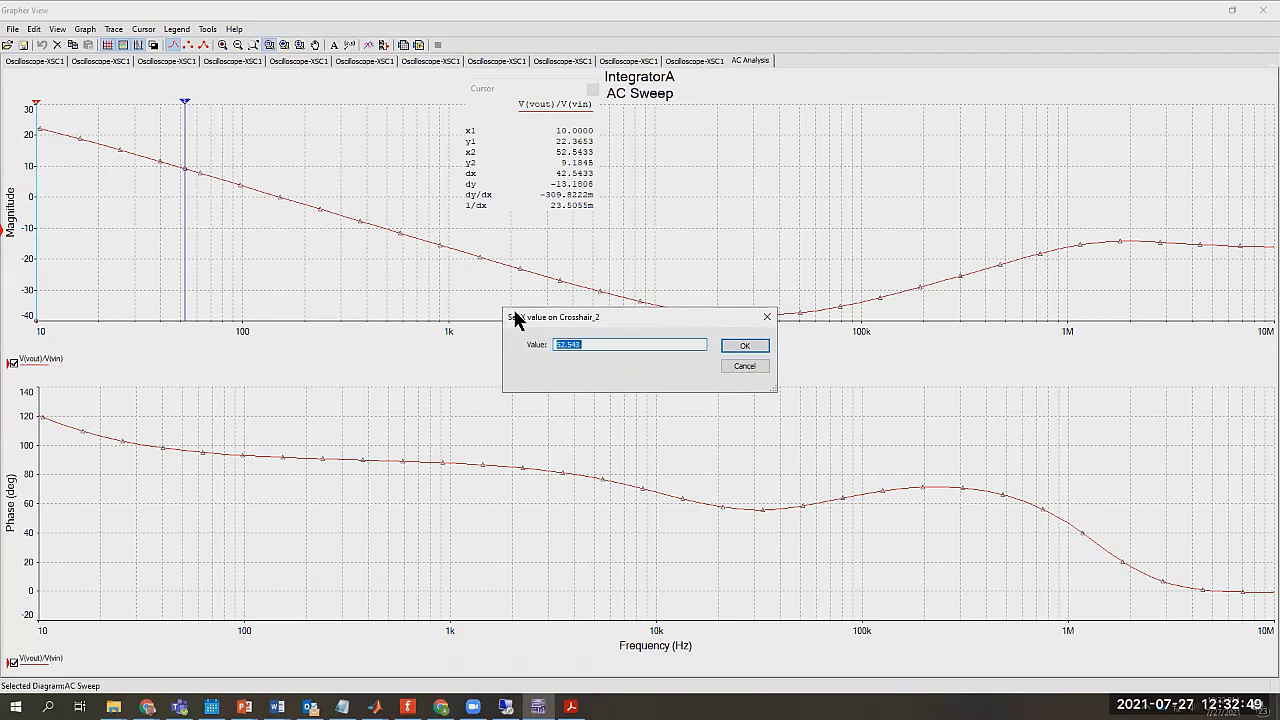
pyautogui.write('100')
pyautogui.press('Return')
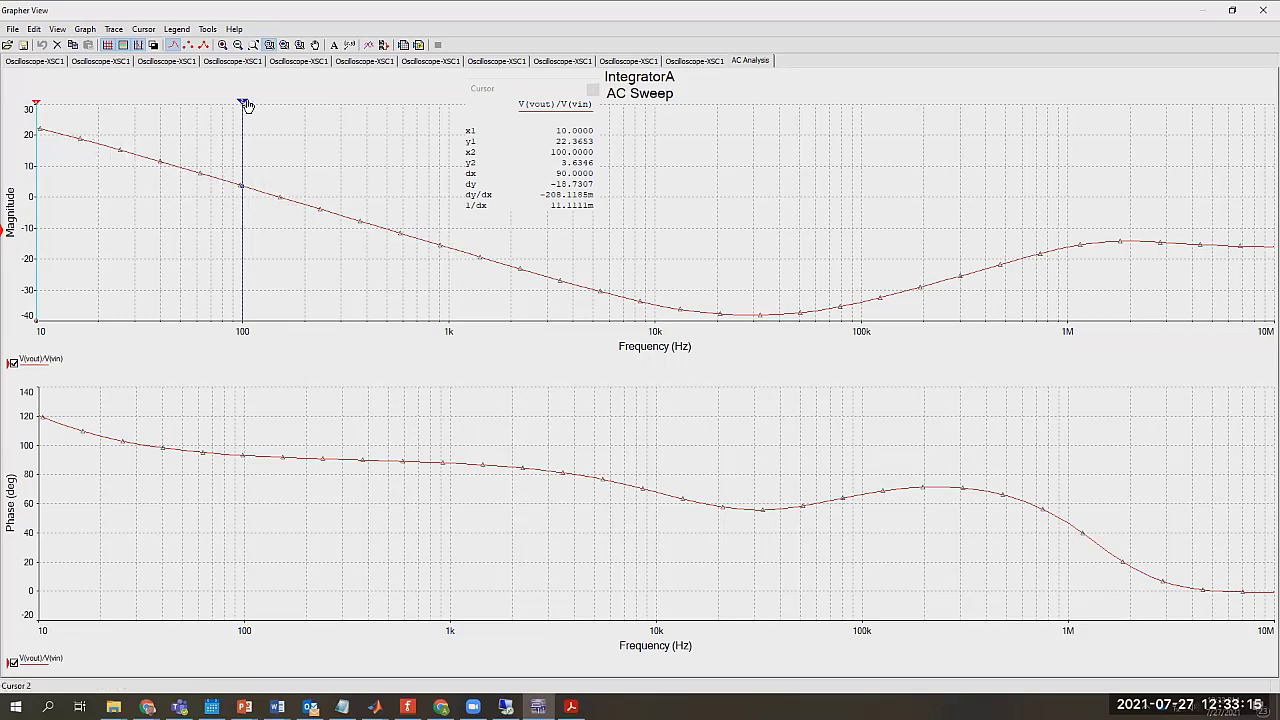
# - Move cursor 2 on the magnitude curve to exactly 1 kHz to read the integrator's gain there
pyautogui.moveTo(244, 105); pyautogui.dragTo(416, 106)
pyautogui.rightClick(418, 109)
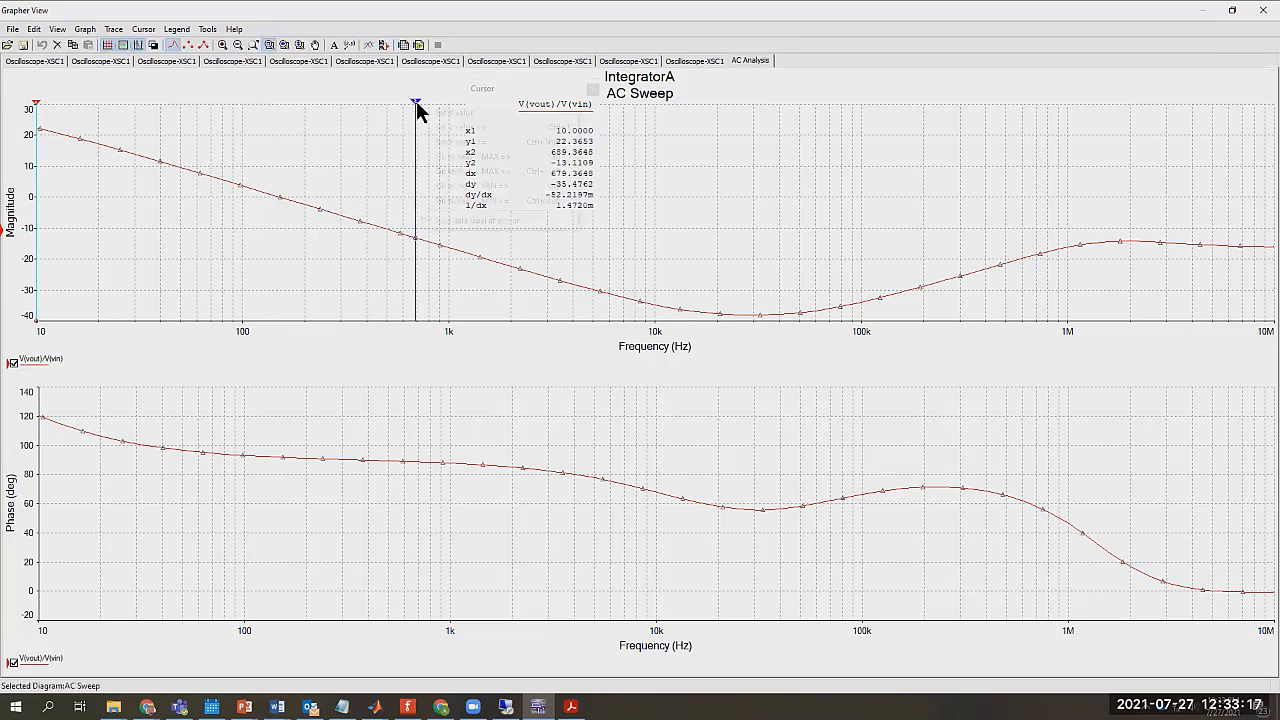
pyautogui.click(430, 128)
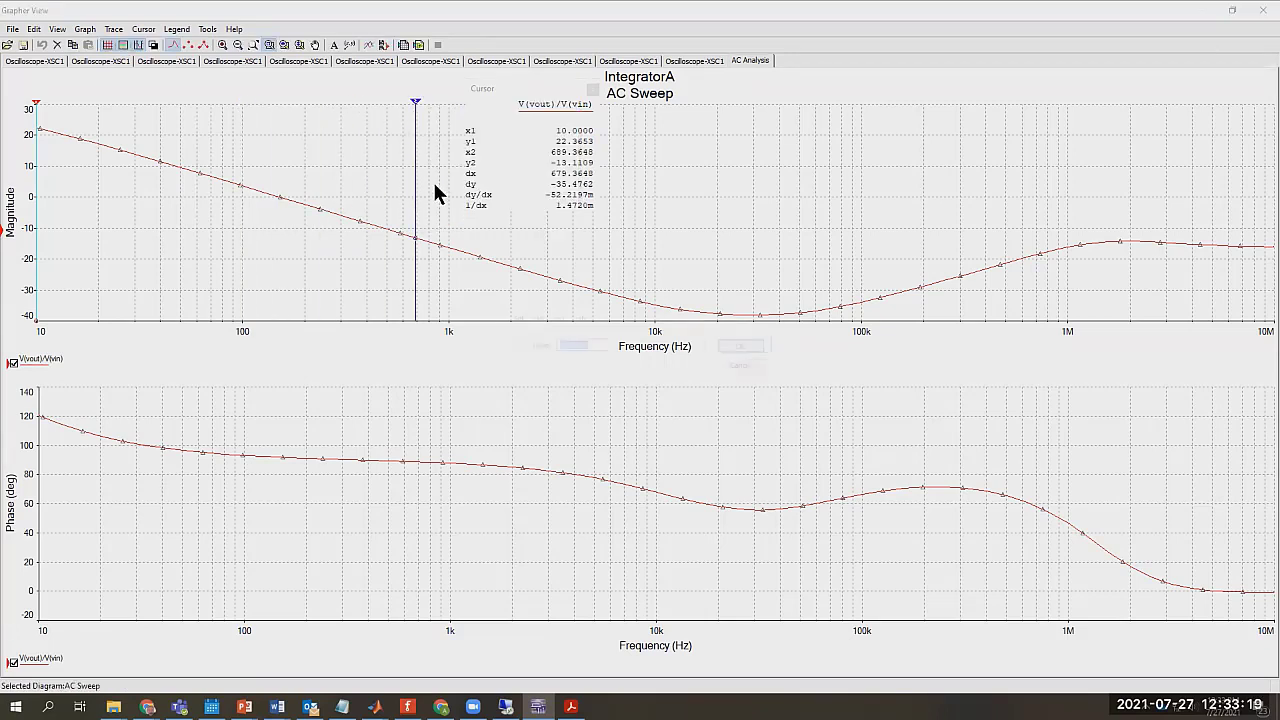
pyautogui.write('1k')
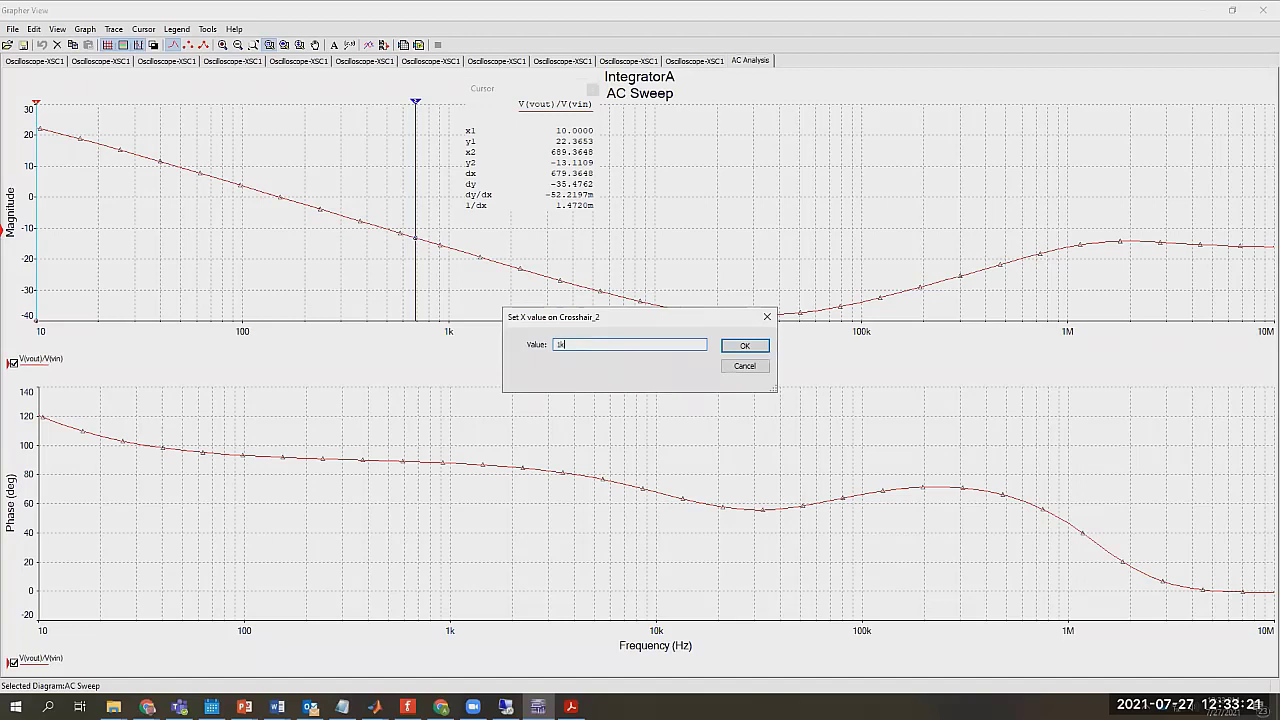
pyautogui.click(745, 345)
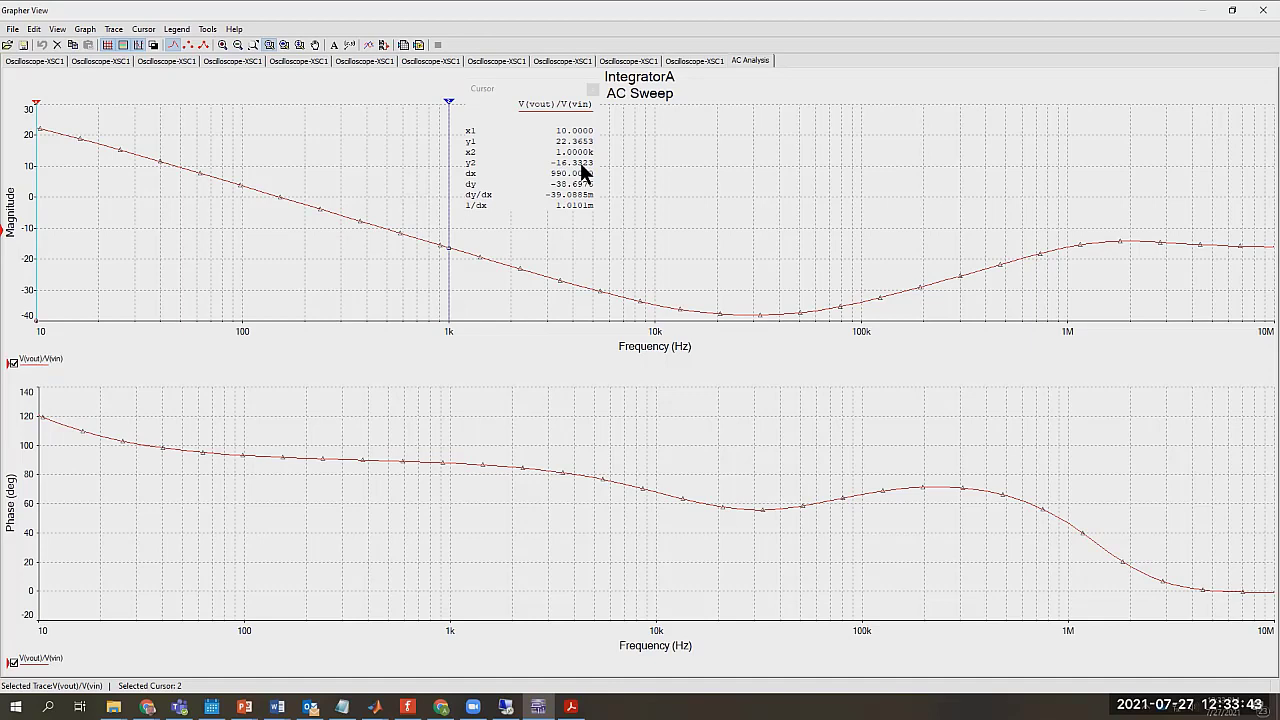
pyautogui.moveTo(449, 106)
pyautogui.mouseDown()
pyautogui.moveTo(335, 122)
pyautogui.moveTo(449, 131)
pyautogui.mouseUp()
# - Close the AC sweep graph and exit Multisim without saving the modified integrator designs
pyautogui.click(1264, 10)
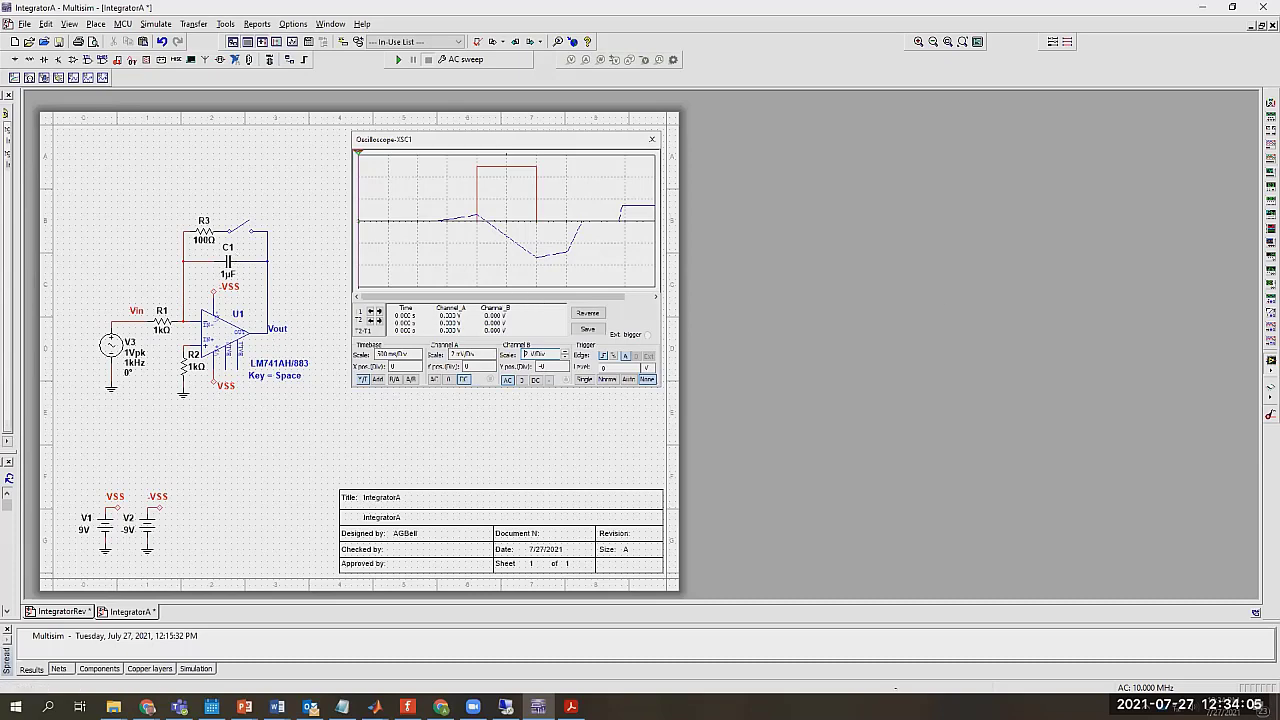
pyautogui.click(1262, 14)
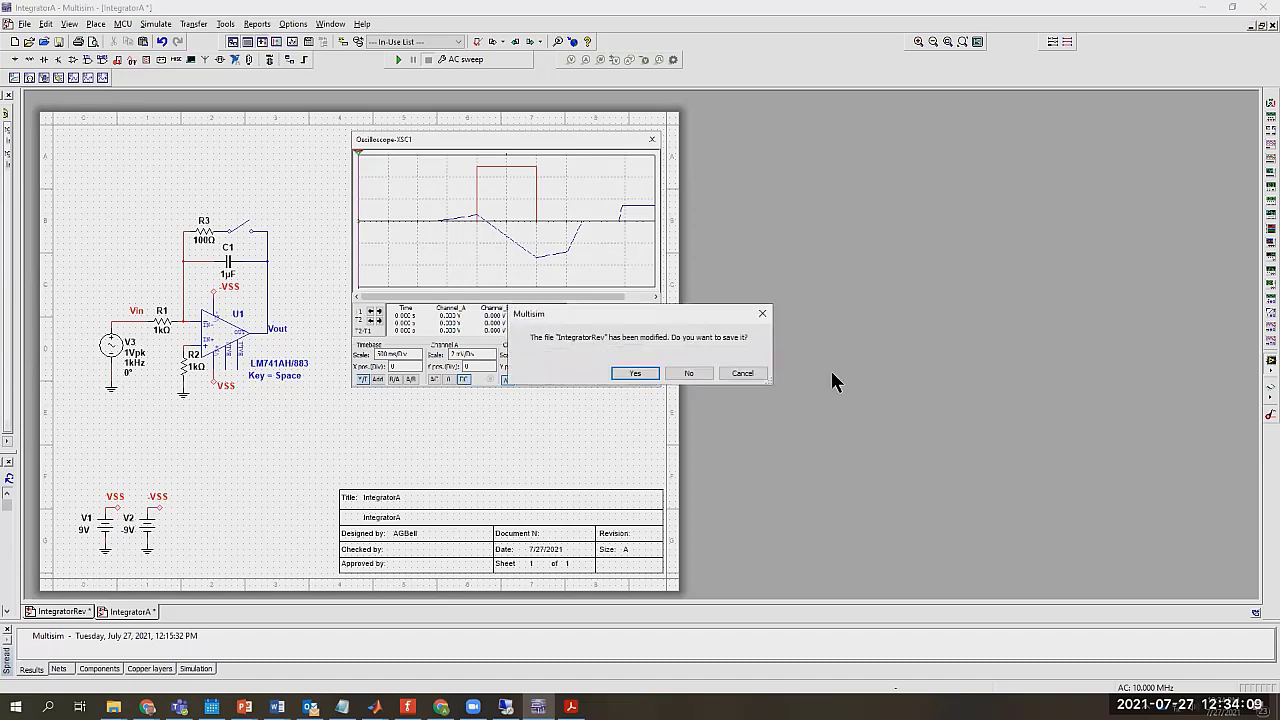
pyautogui.click(690, 373)
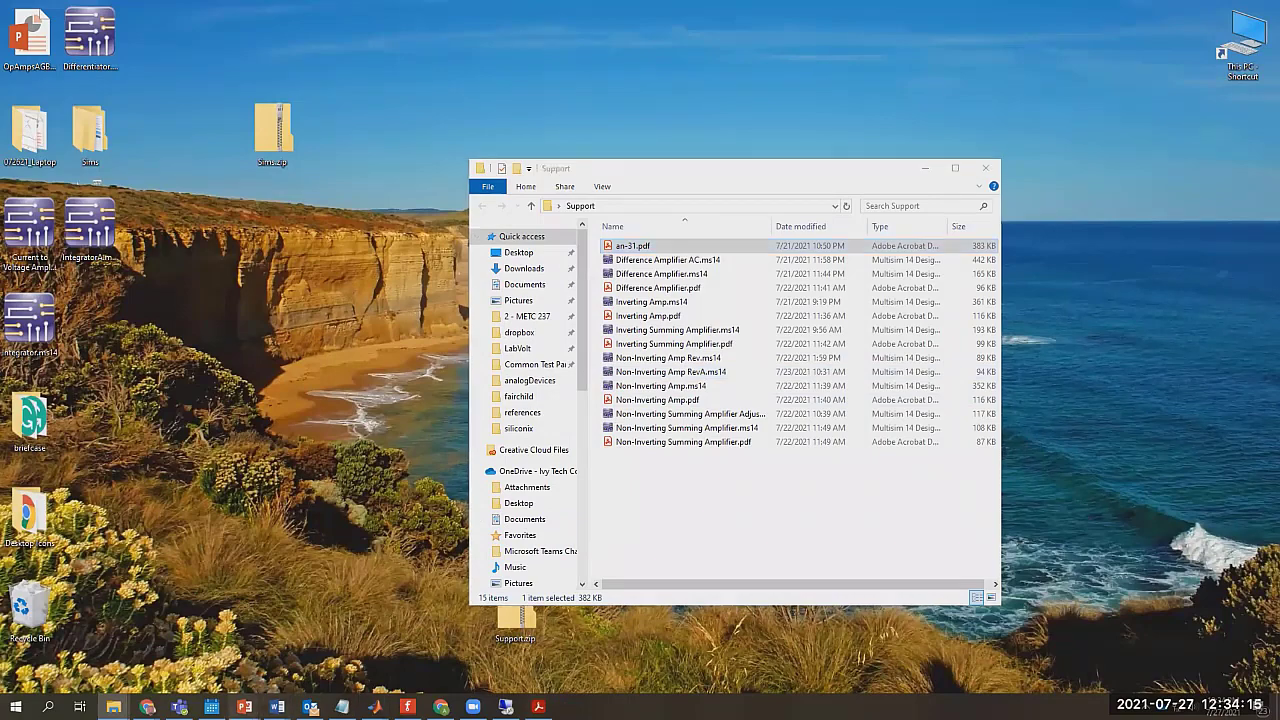
# - Switch to the OpAmpsAGBellRevA.pptx presentation in PowerPoint and show slide 23, Differentiator
pyautogui.moveTo(244, 707)
pyautogui.click(388, 668)
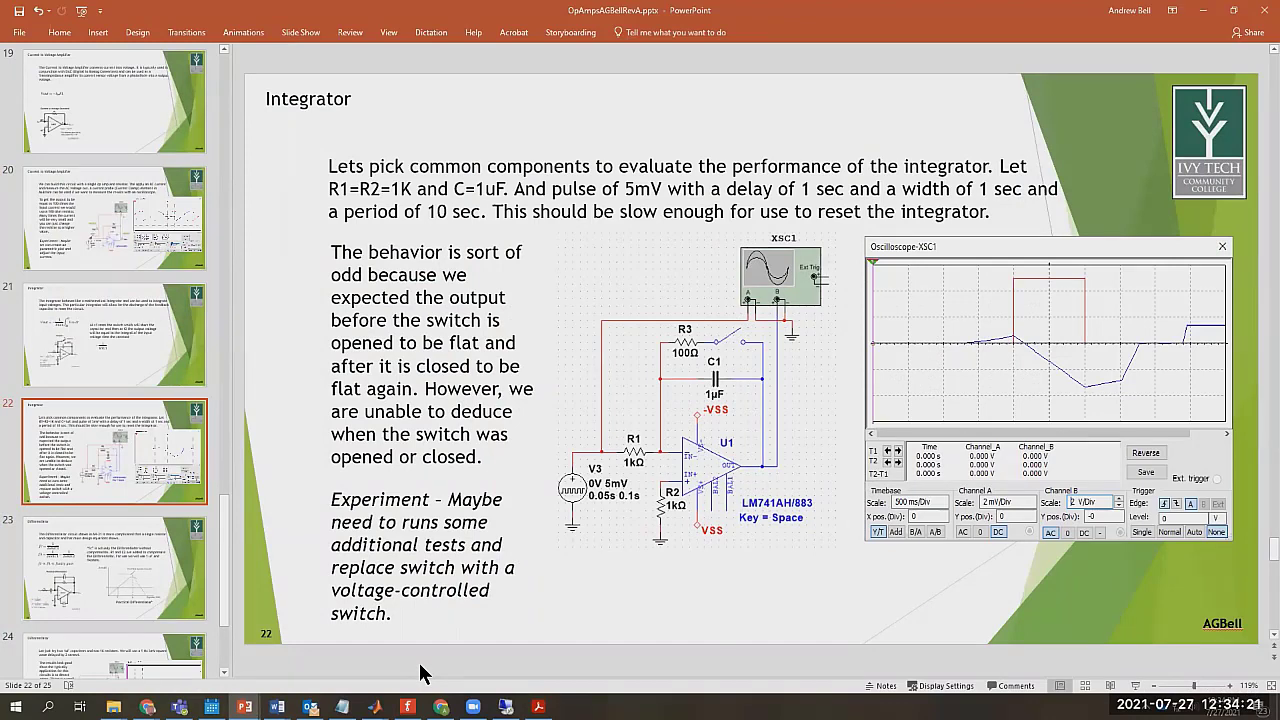
pyautogui.click(155, 590)
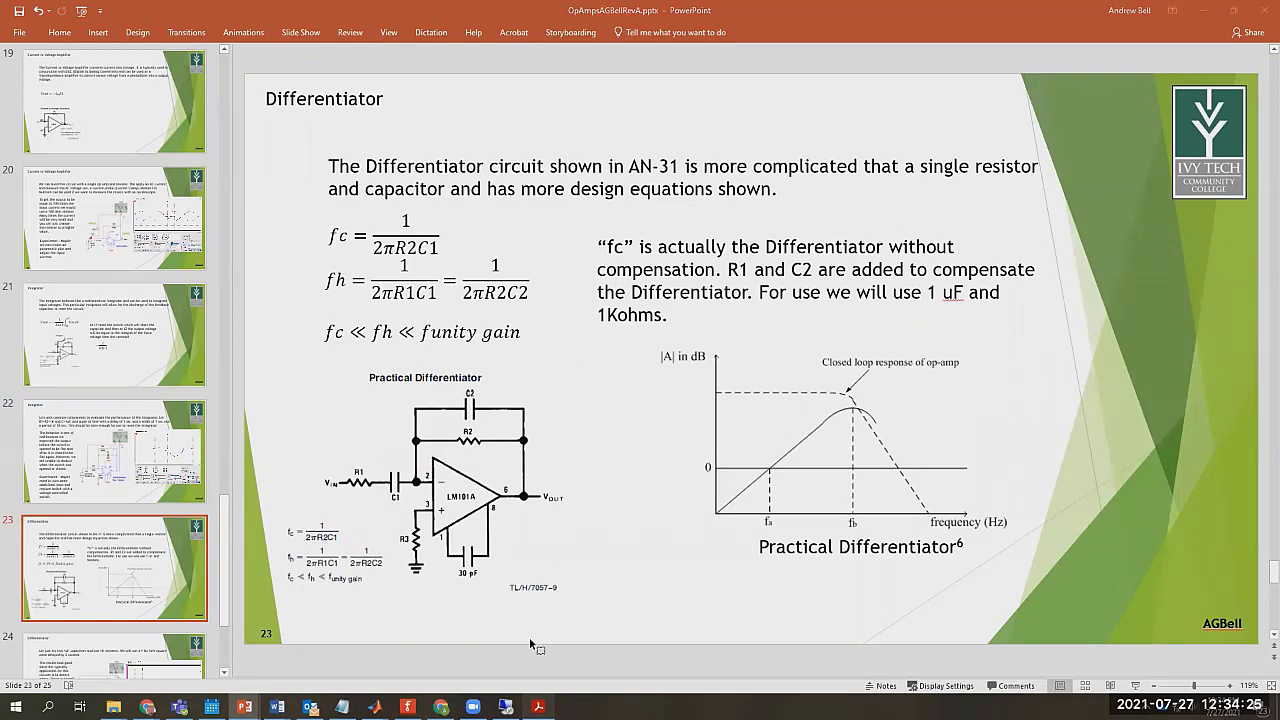
# - Switch to an-31.pdf in Acrobat and mark the Practical Differentiator heading to examine its circuit
pyautogui.click(538, 707)
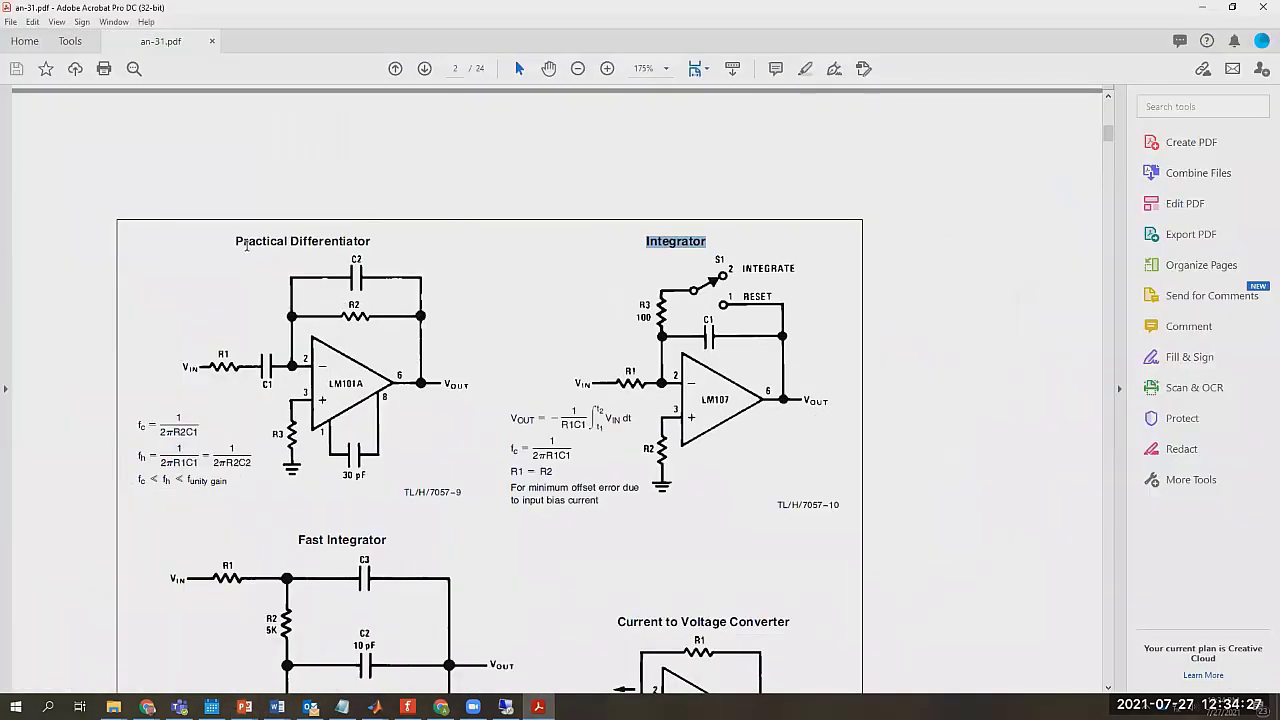
pyautogui.moveTo(238, 242); pyautogui.dragTo(348, 236)
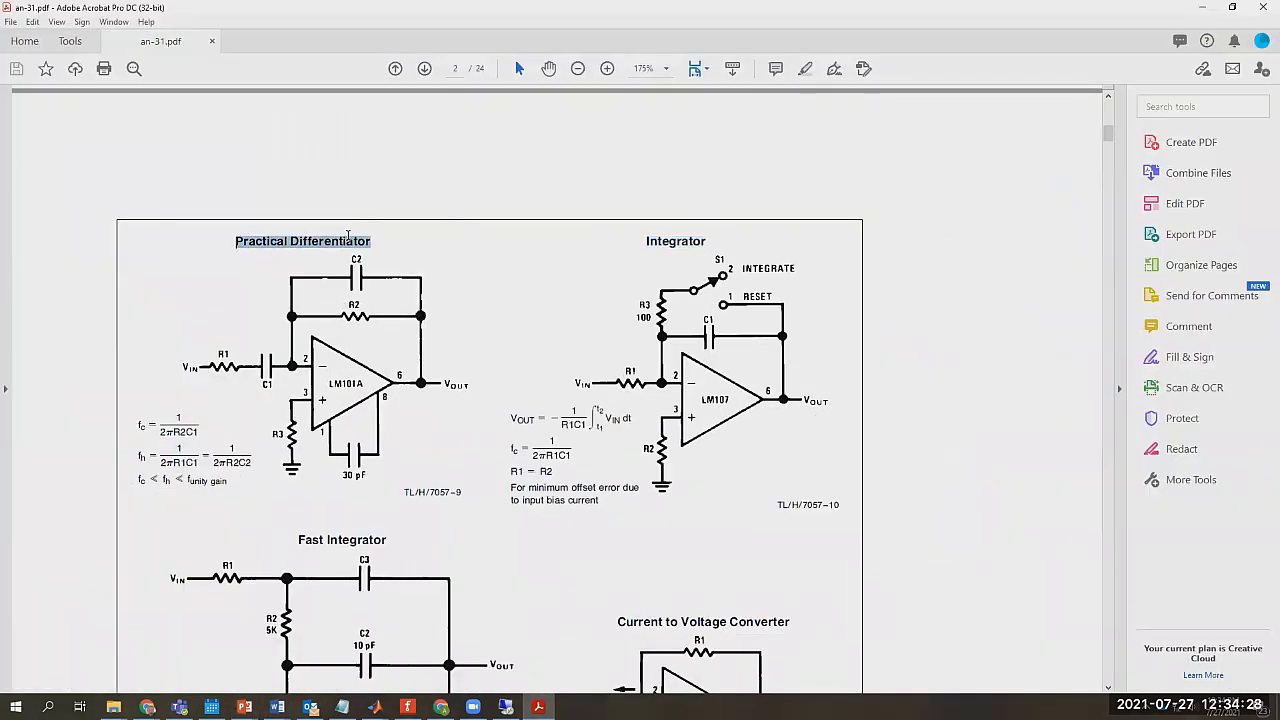
pyautogui.click(533, 282)
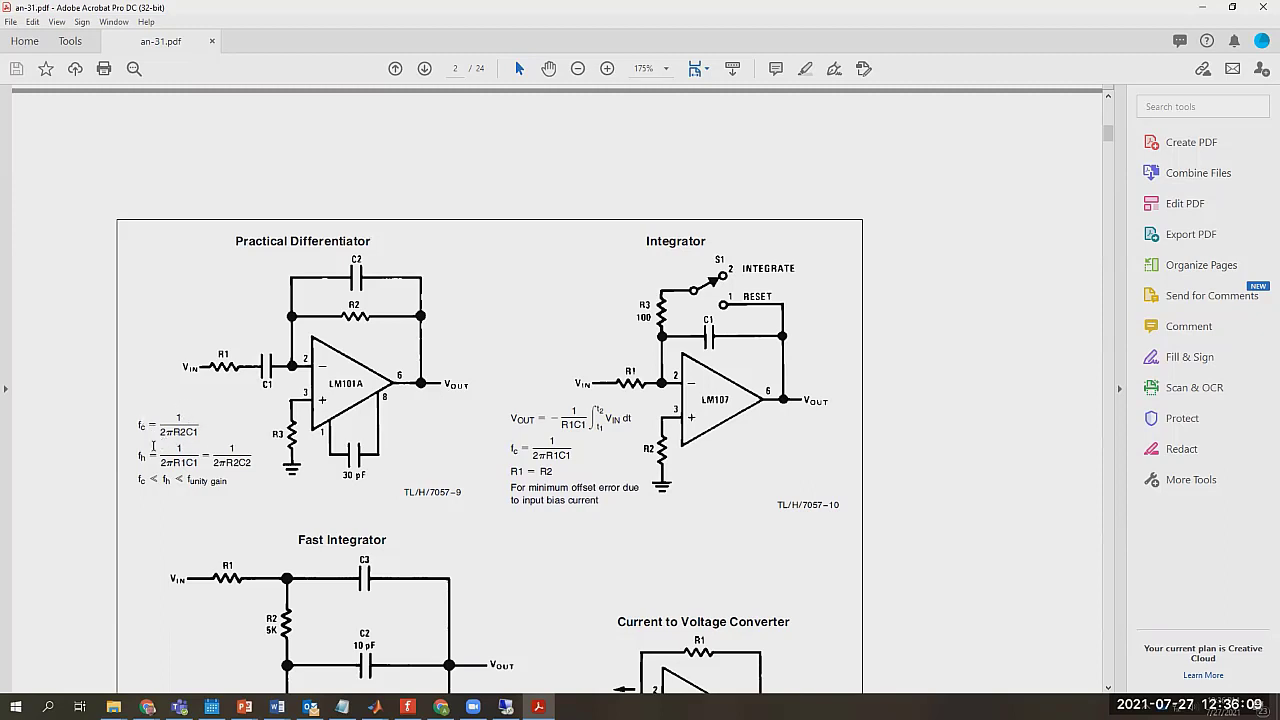
# - Examine the differentiator's fc and fh formulas by marking fh and the R1, C1 and C2 terms, then return to the presentation
pyautogui.click(143, 481)
pyautogui.click(166, 481)
pyautogui.moveTo(175, 480); pyautogui.dragTo(162, 480)
pyautogui.click(236, 426)
pyautogui.moveTo(146, 481); pyautogui.dragTo(162, 481)
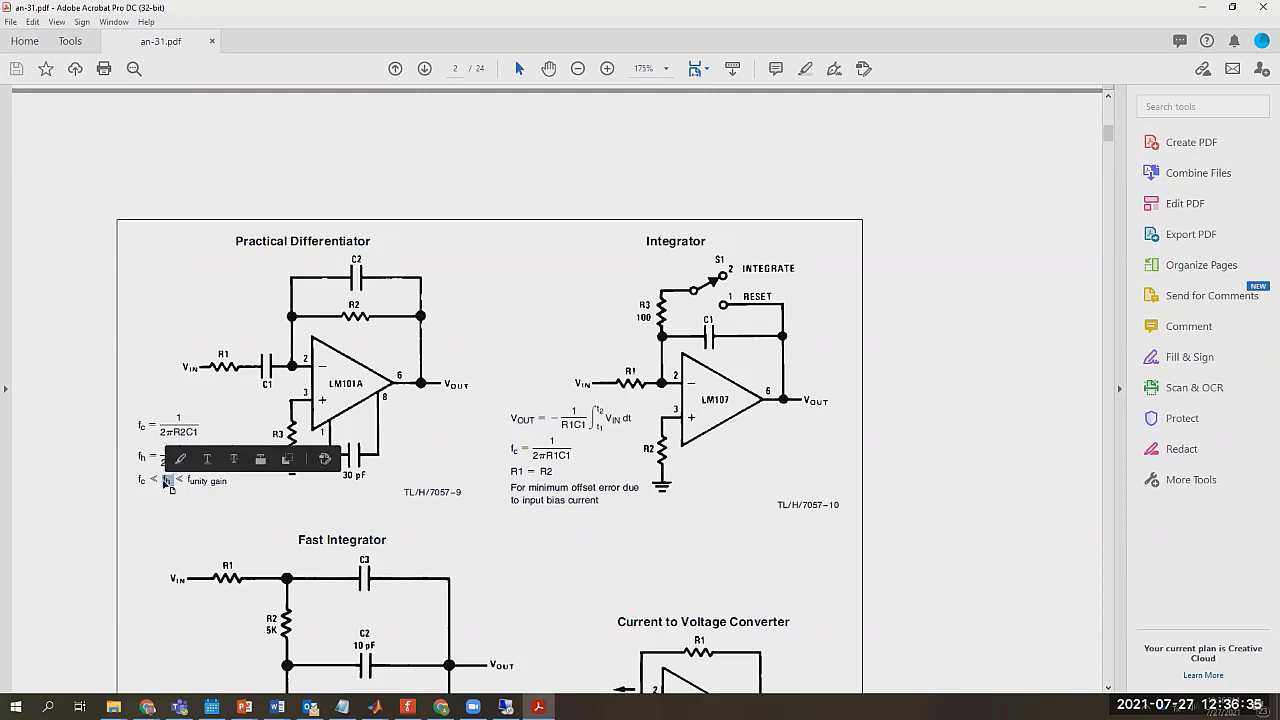
pyautogui.click(238, 534)
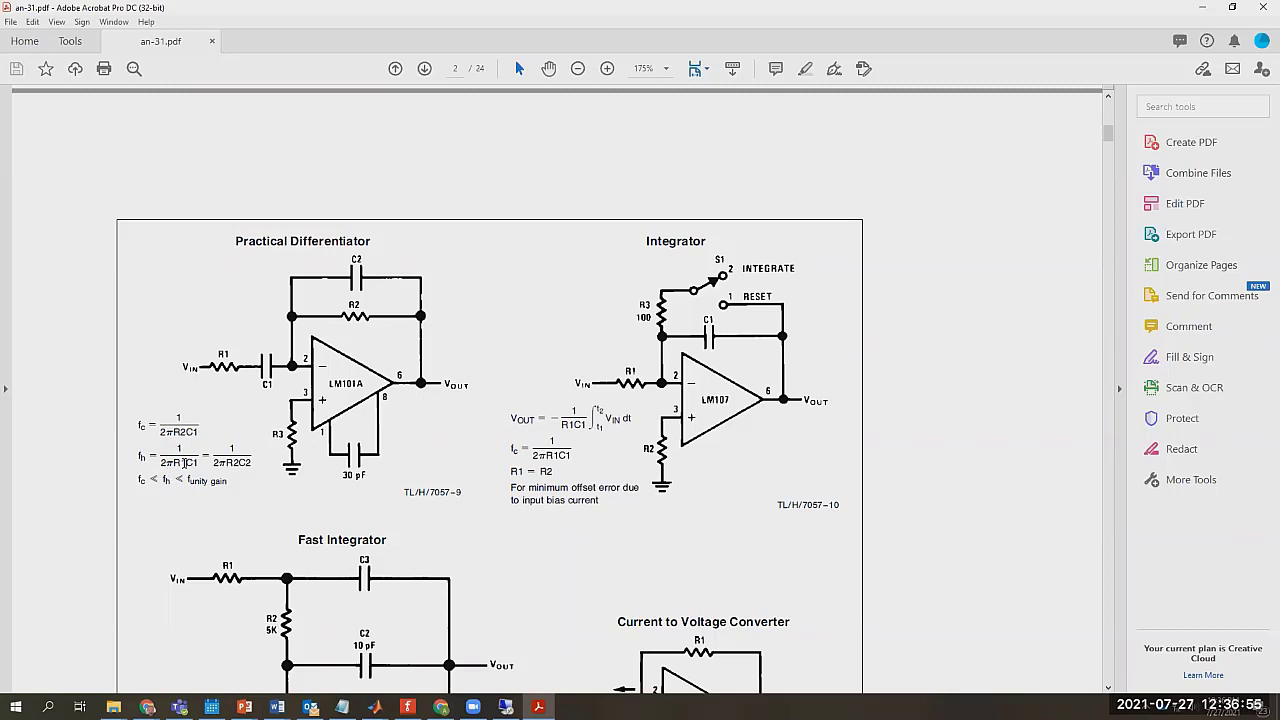
pyautogui.moveTo(173, 463); pyautogui.dragTo(192, 463)
pyautogui.moveTo(184, 463); pyautogui.dragTo(196, 464)
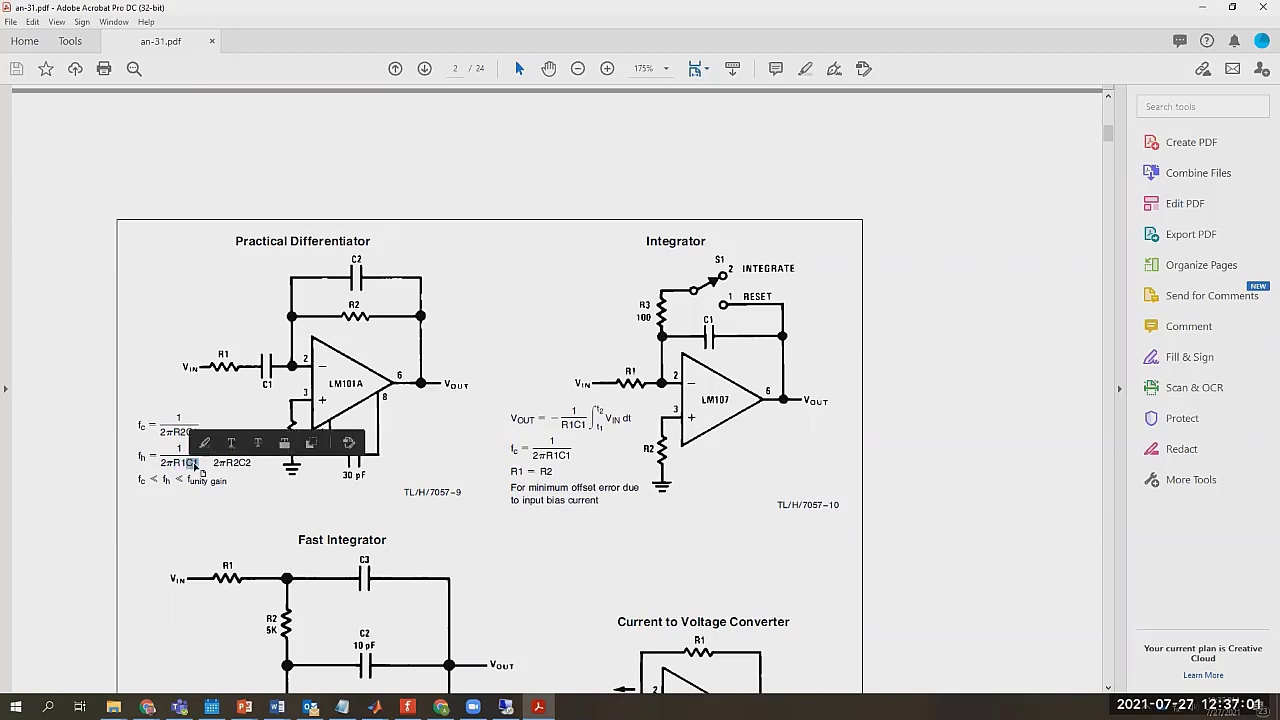
pyautogui.click(276, 517)
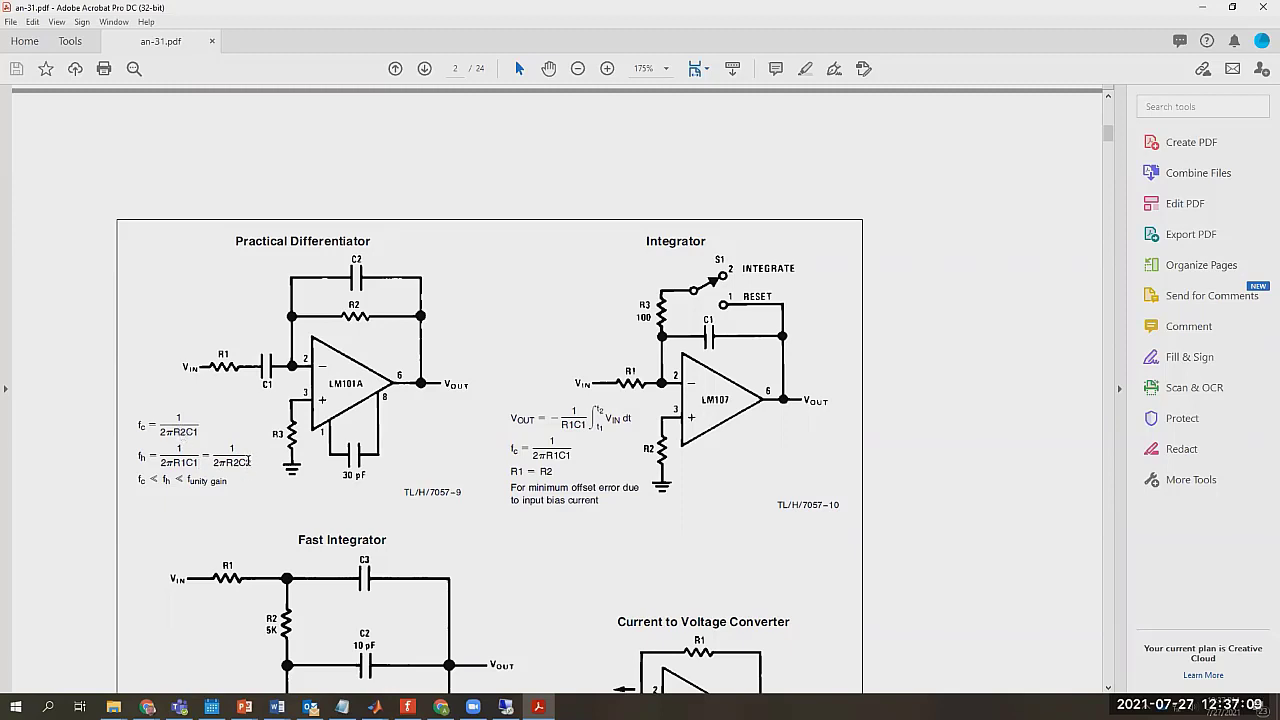
pyautogui.moveTo(248, 462); pyautogui.dragTo(238, 462)
pyautogui.click(1204, 9)
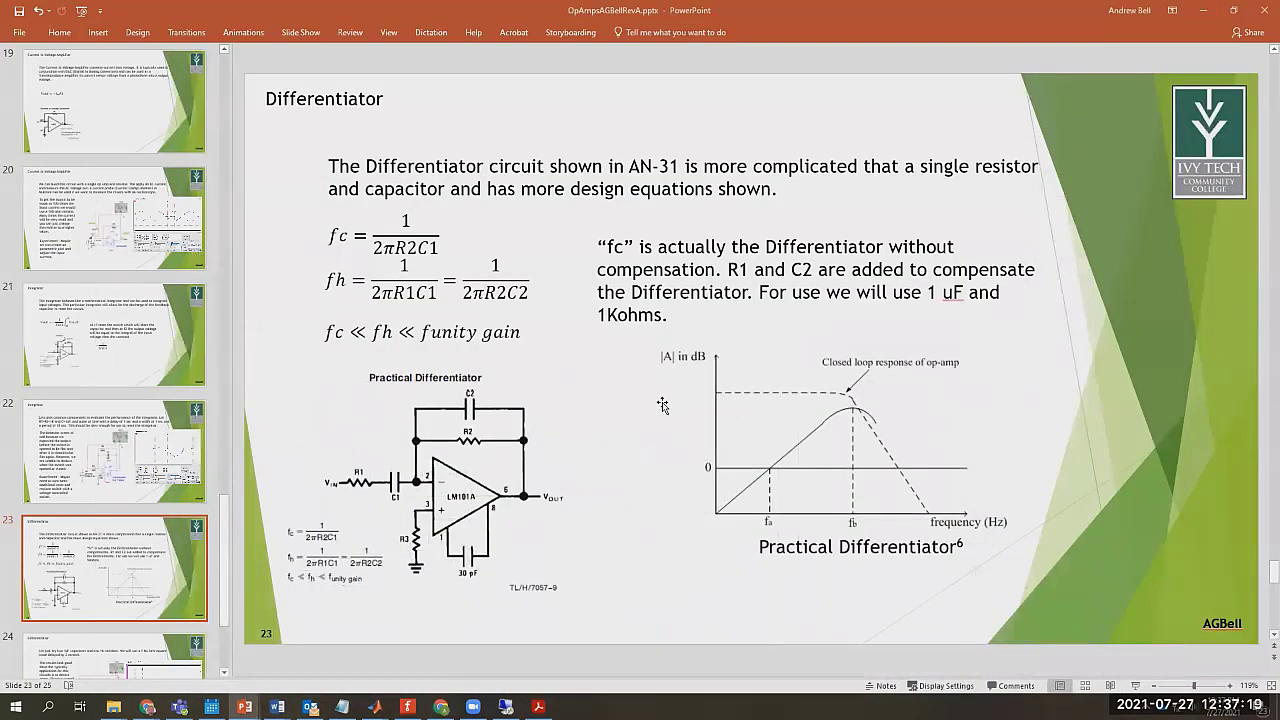
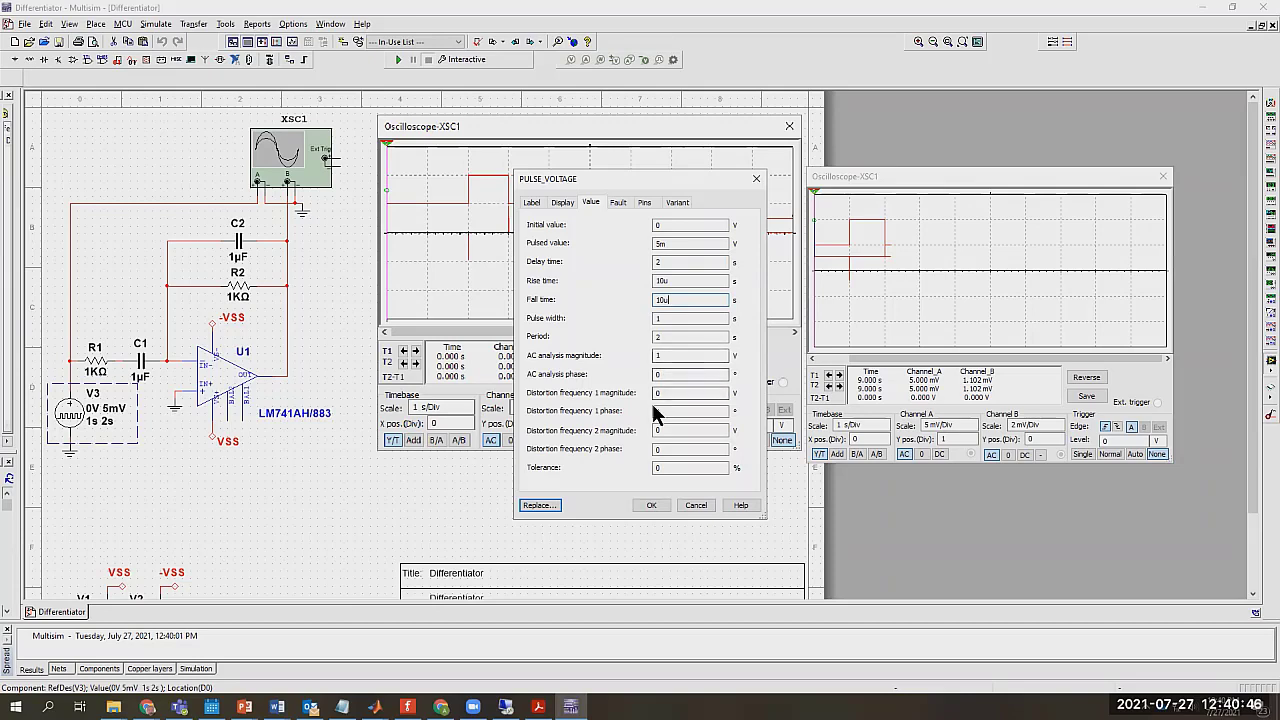
# - Apply V3's pulse settings with 10u rise and fall times, and run then stop the simulation with the live oscilloscope beside the circuit
pyautogui.click(651, 504)
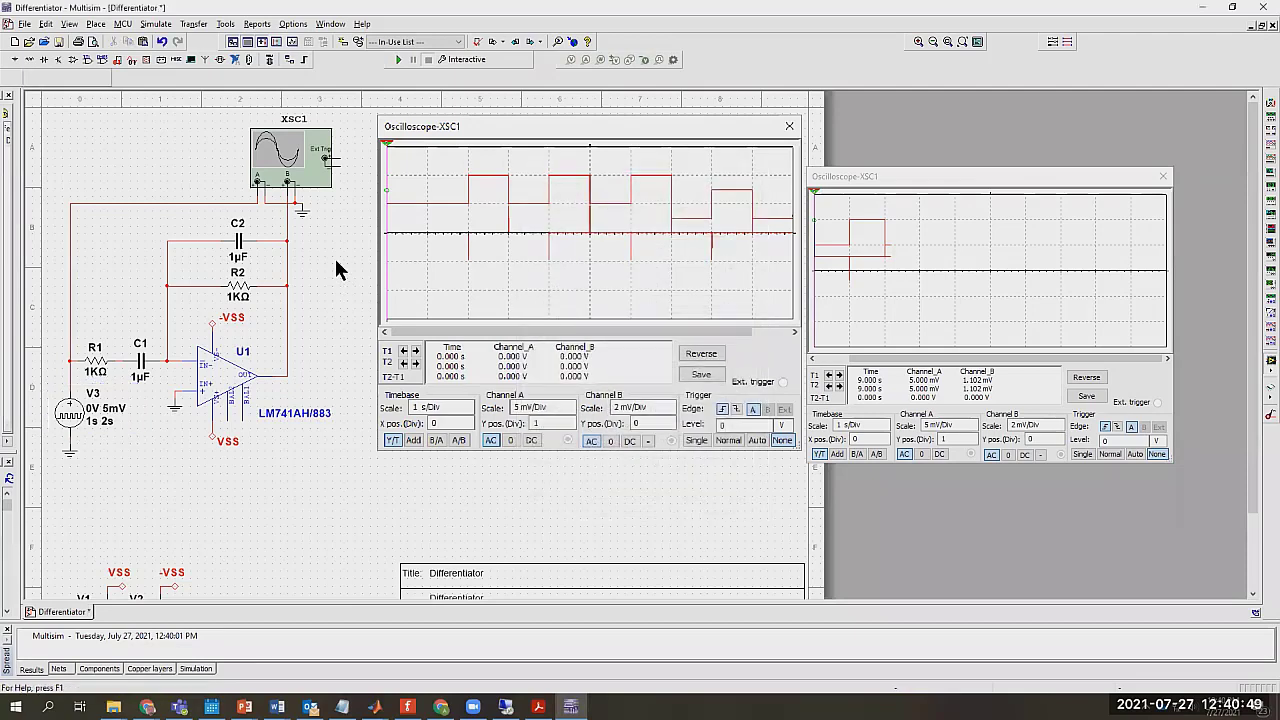
pyautogui.click(398, 59)
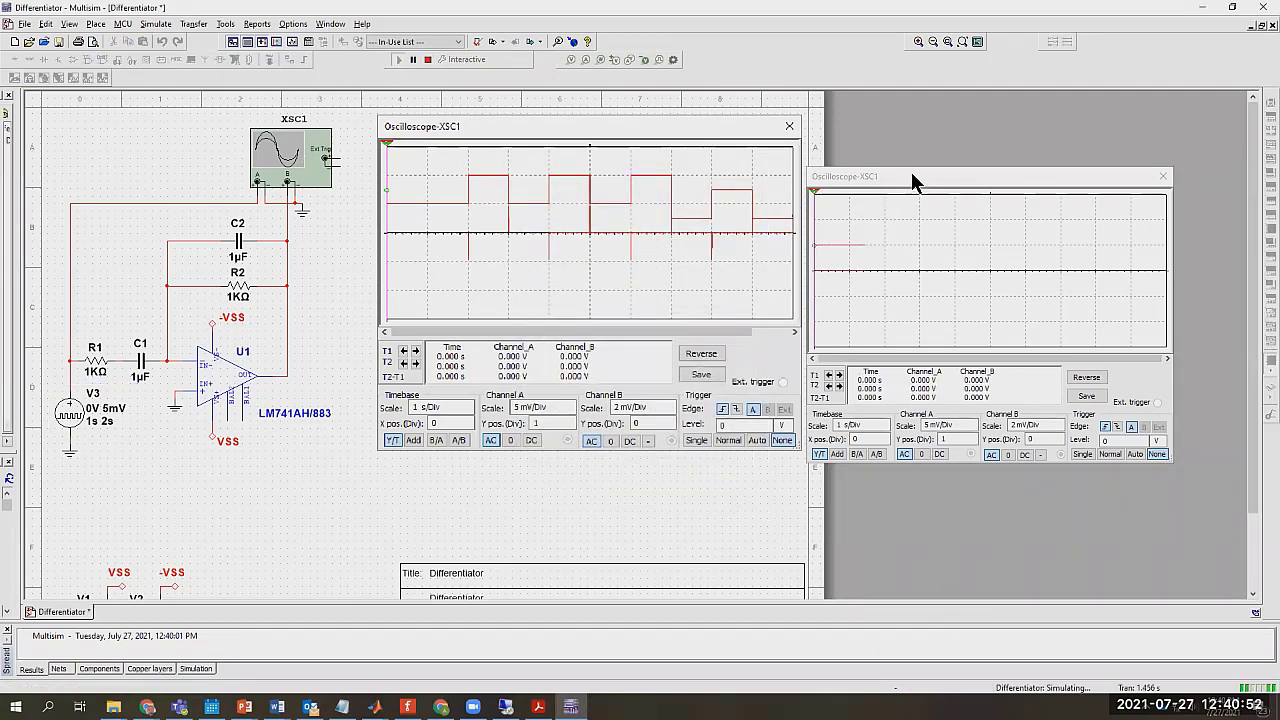
pyautogui.moveTo(901, 178); pyautogui.dragTo(504, 258)
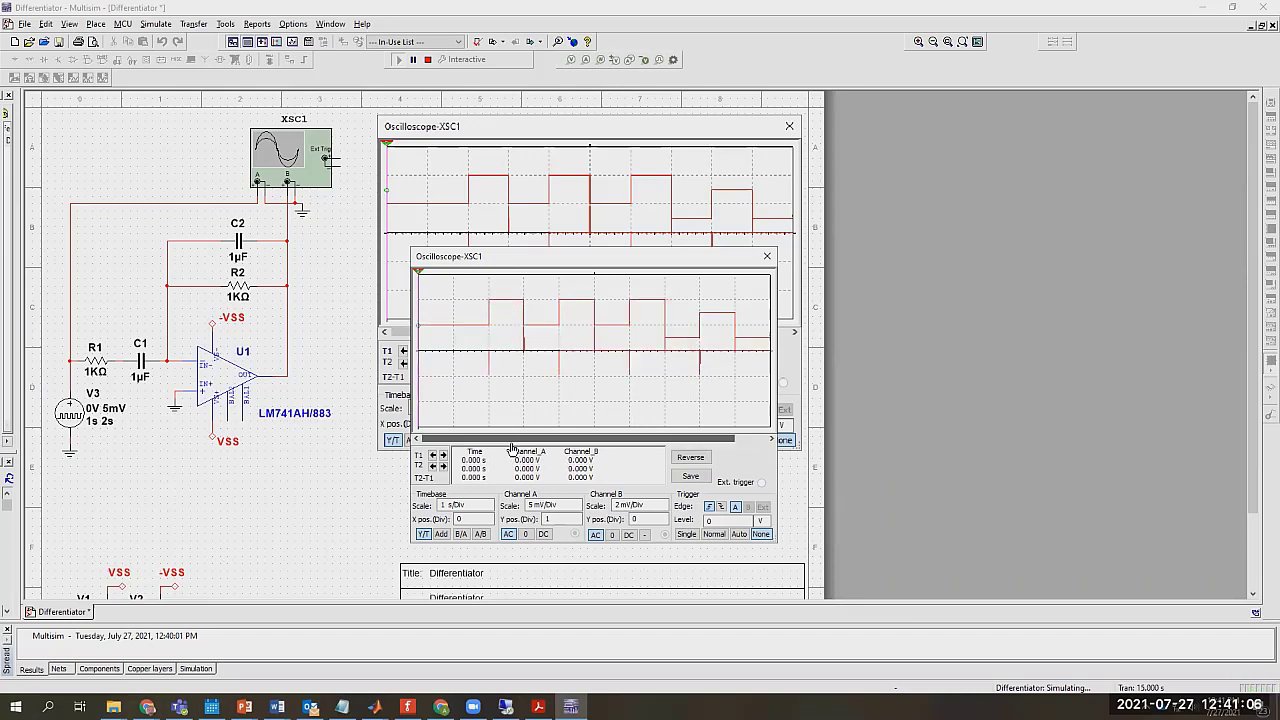
pyautogui.click(427, 59)
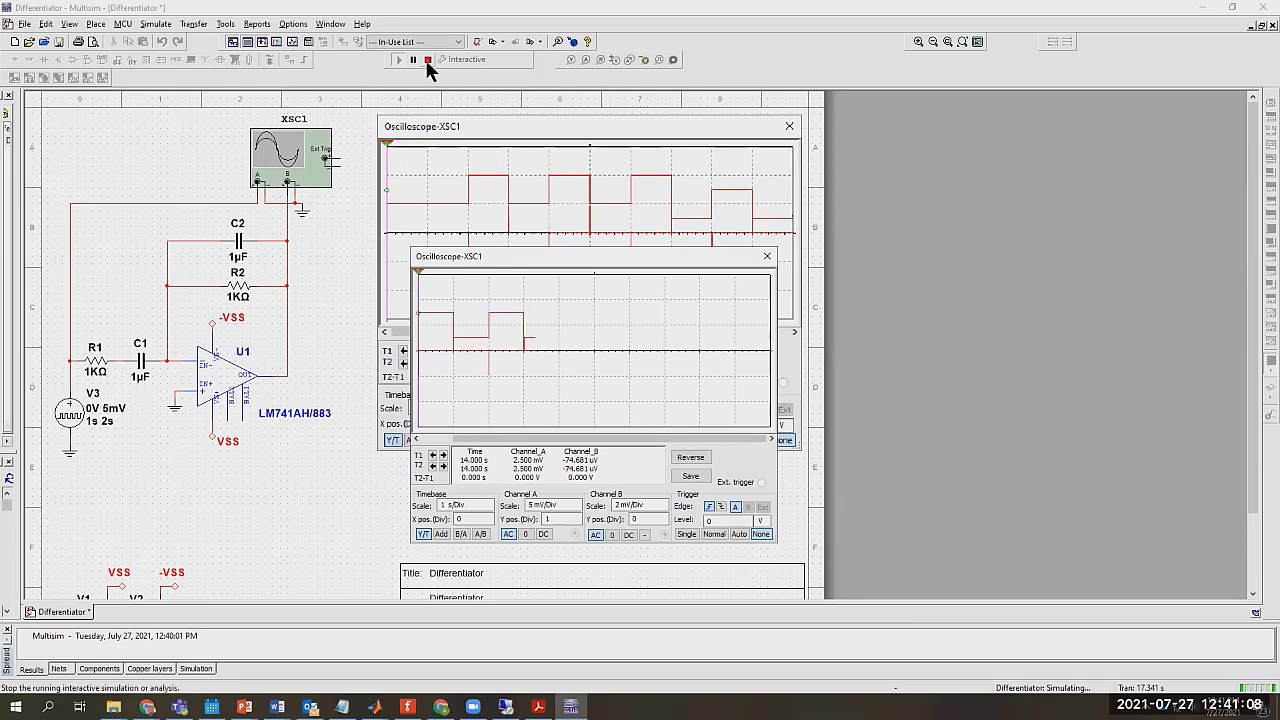
pyautogui.click(659, 445)
pyautogui.moveTo(659, 445)
pyautogui.mouseDown()
pyautogui.moveTo(571, 457)
pyautogui.moveTo(457, 366)
pyautogui.mouseUp()
# - Lower the live oscilloscope's Channel B scale to 1 mV/Div and on to 500 uV/Div
pyautogui.click(645, 505)
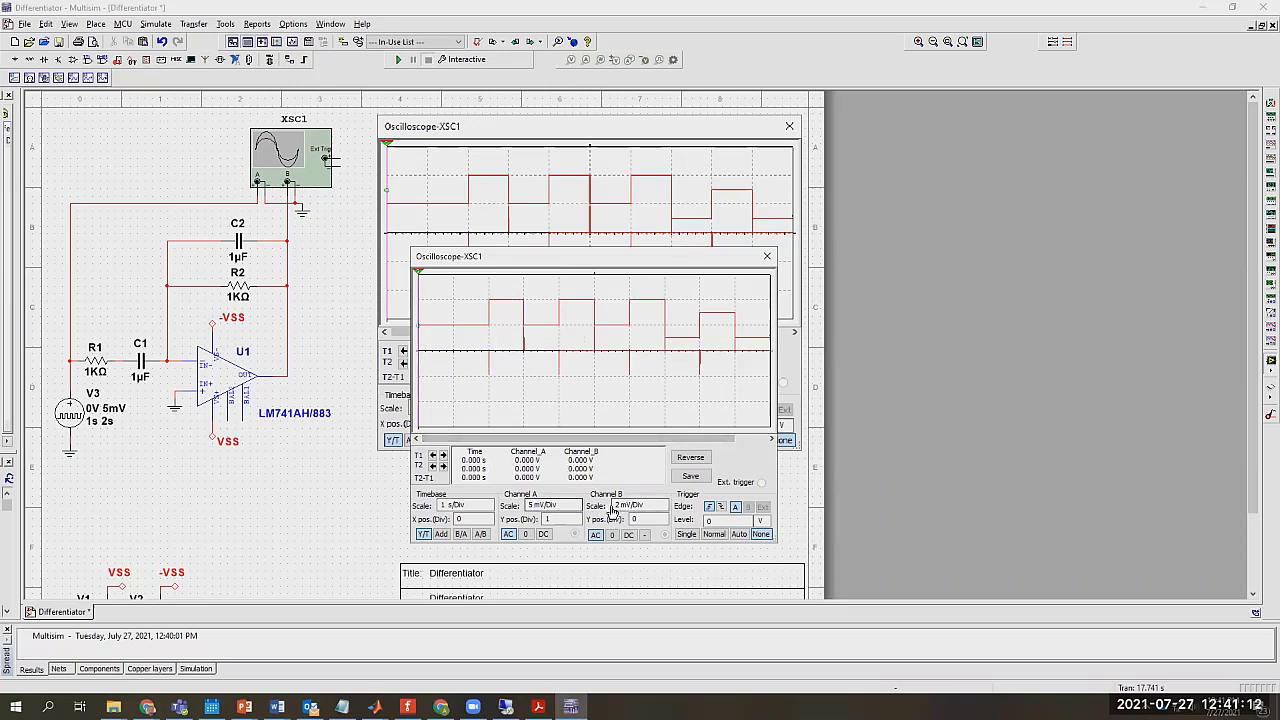
pyautogui.click(663, 511)
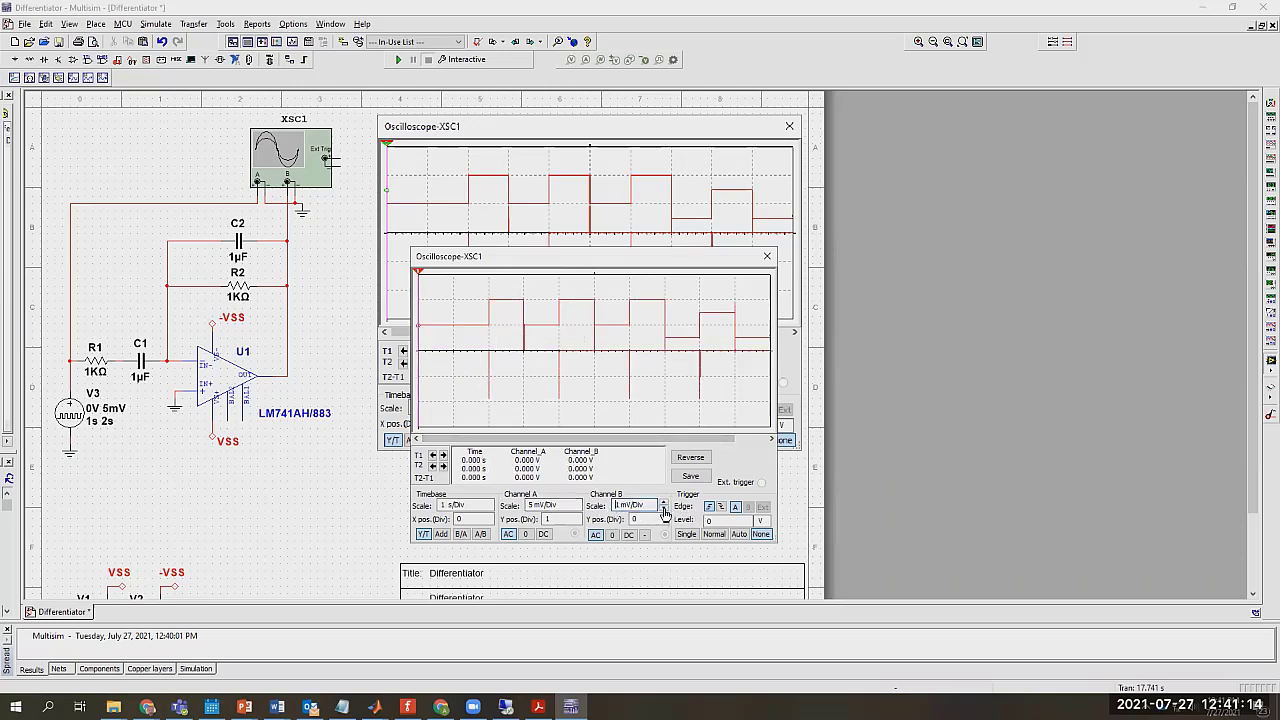
pyautogui.click(556, 505)
pyautogui.click(651, 507)
pyautogui.click(662, 511)
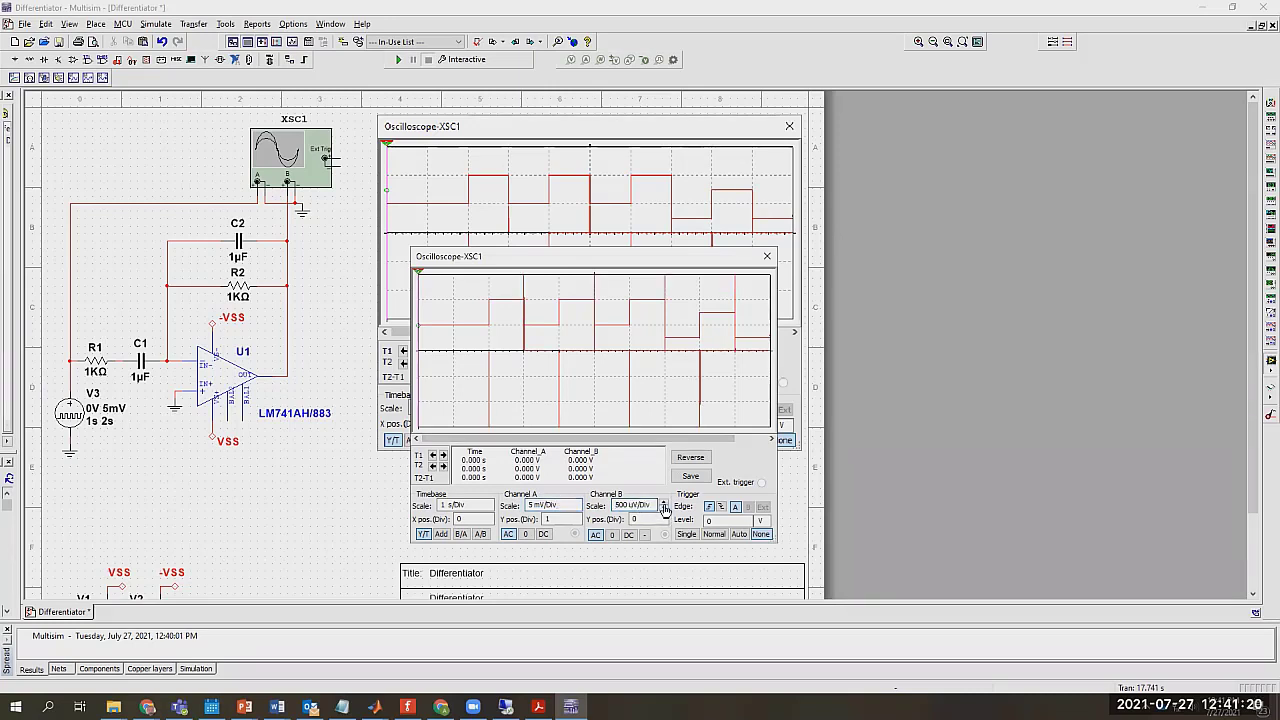
# - Set the live oscilloscope's Channel B scale to 5 mV/Div
pyautogui.click(664, 504)
pyautogui.click(664, 504)
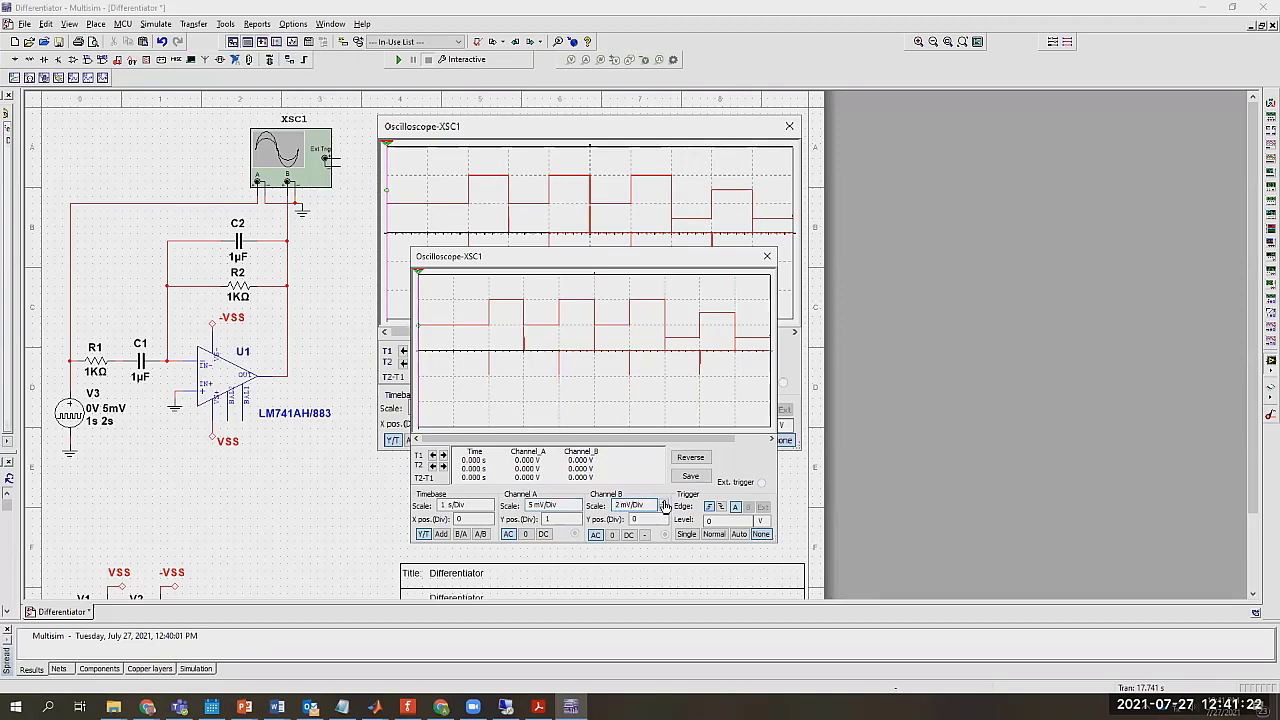
pyautogui.click(664, 504)
# - Place oscilloscope cursor T2 at about 379 ms and advance it to the next Y minimum on the Channel B trace
pyautogui.moveTo(417, 272); pyautogui.dragTo(430, 280)
pyautogui.rightClick(430, 278)
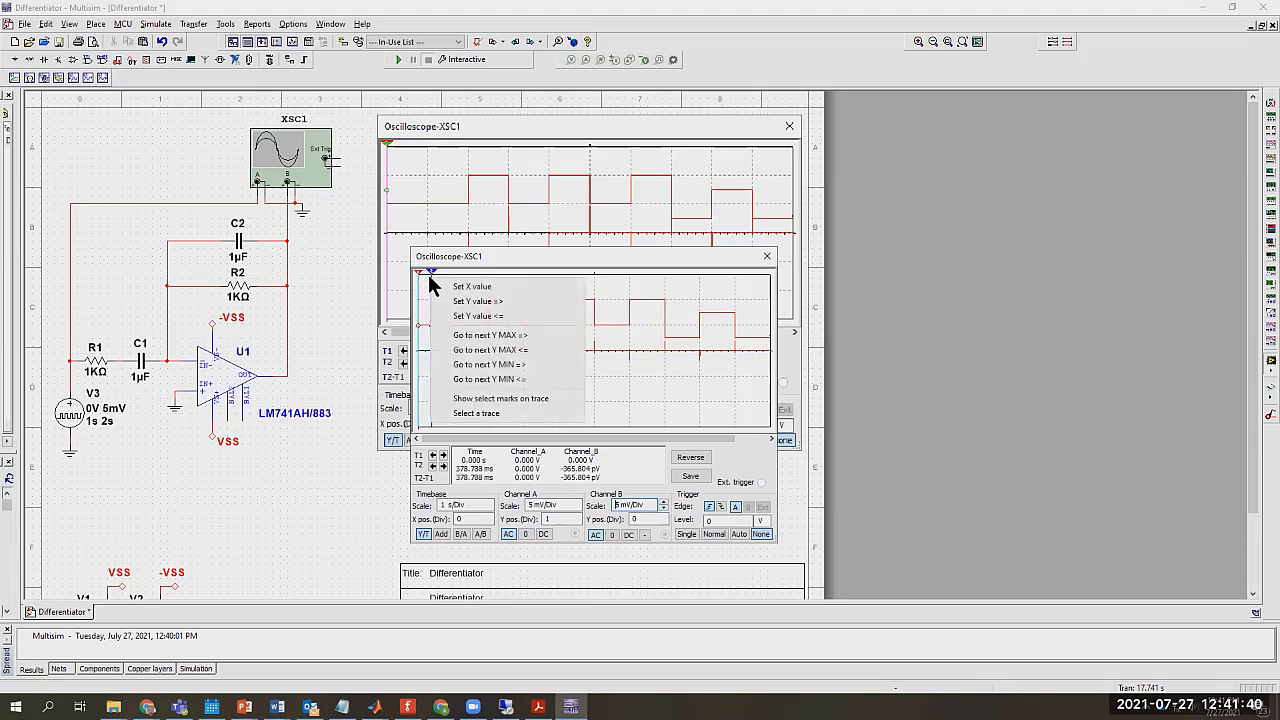
pyautogui.click(622, 360)
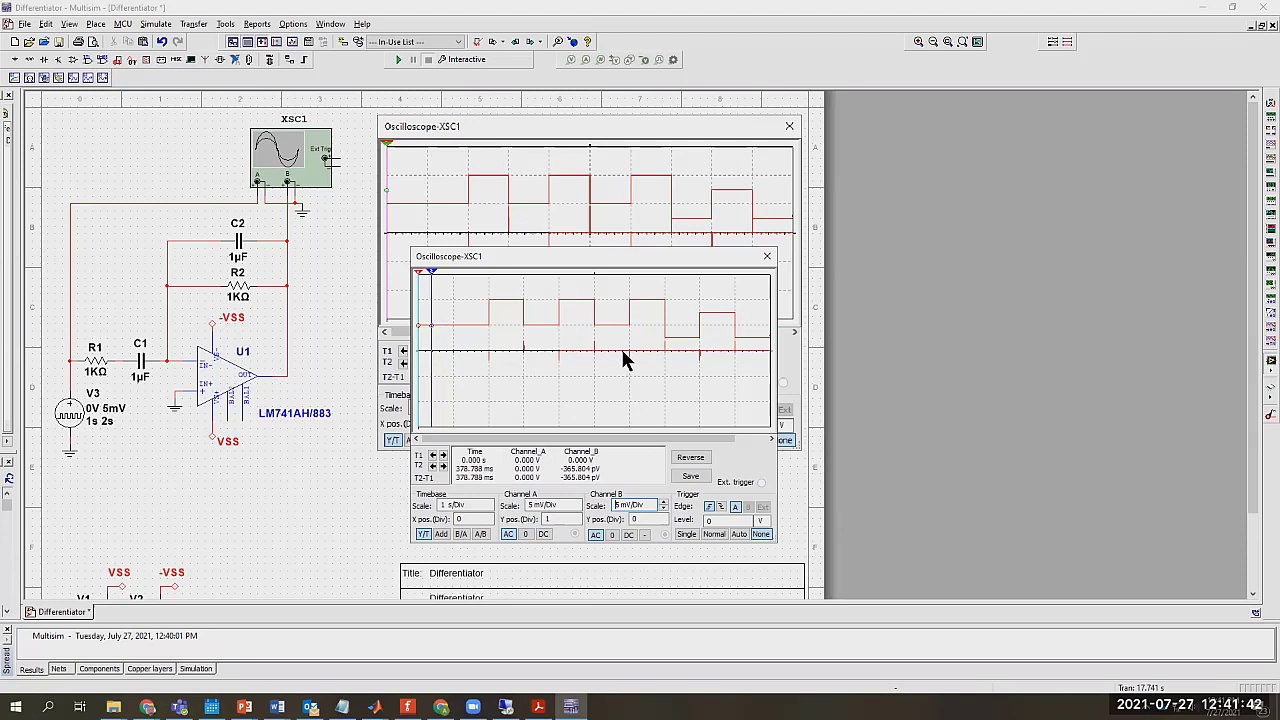
pyautogui.rightClick(430, 278)
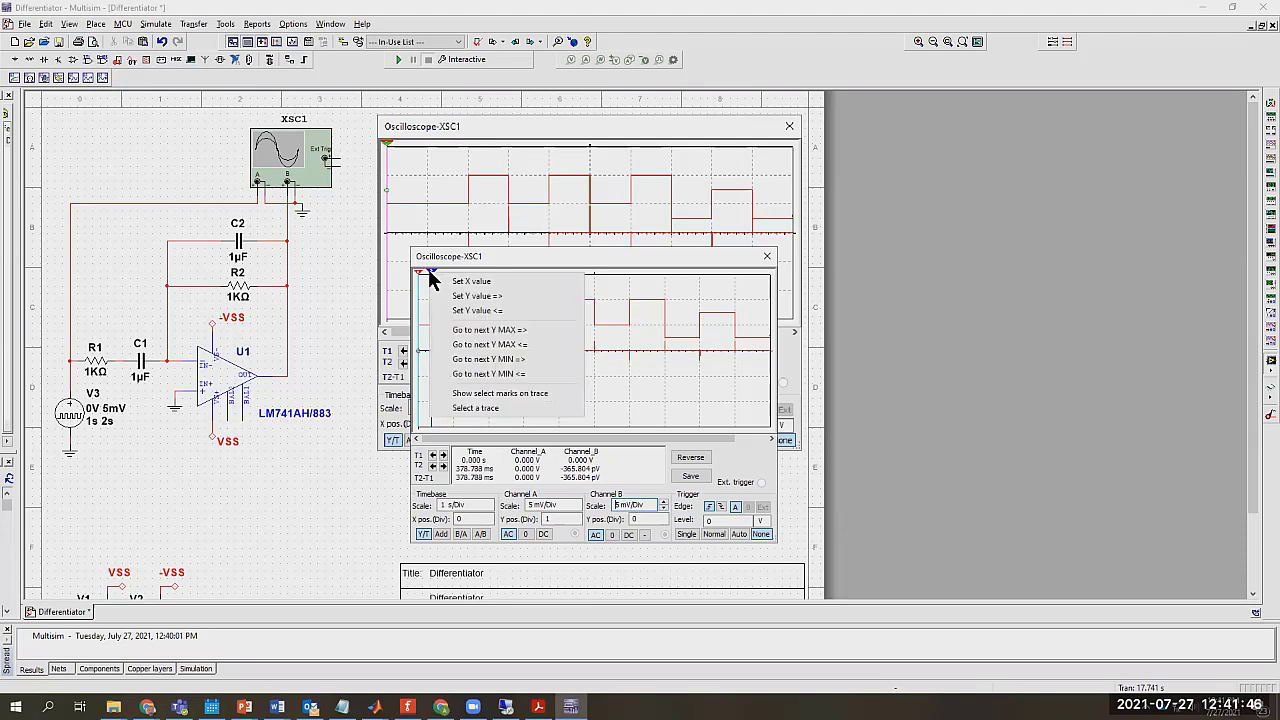
pyautogui.click(455, 359)
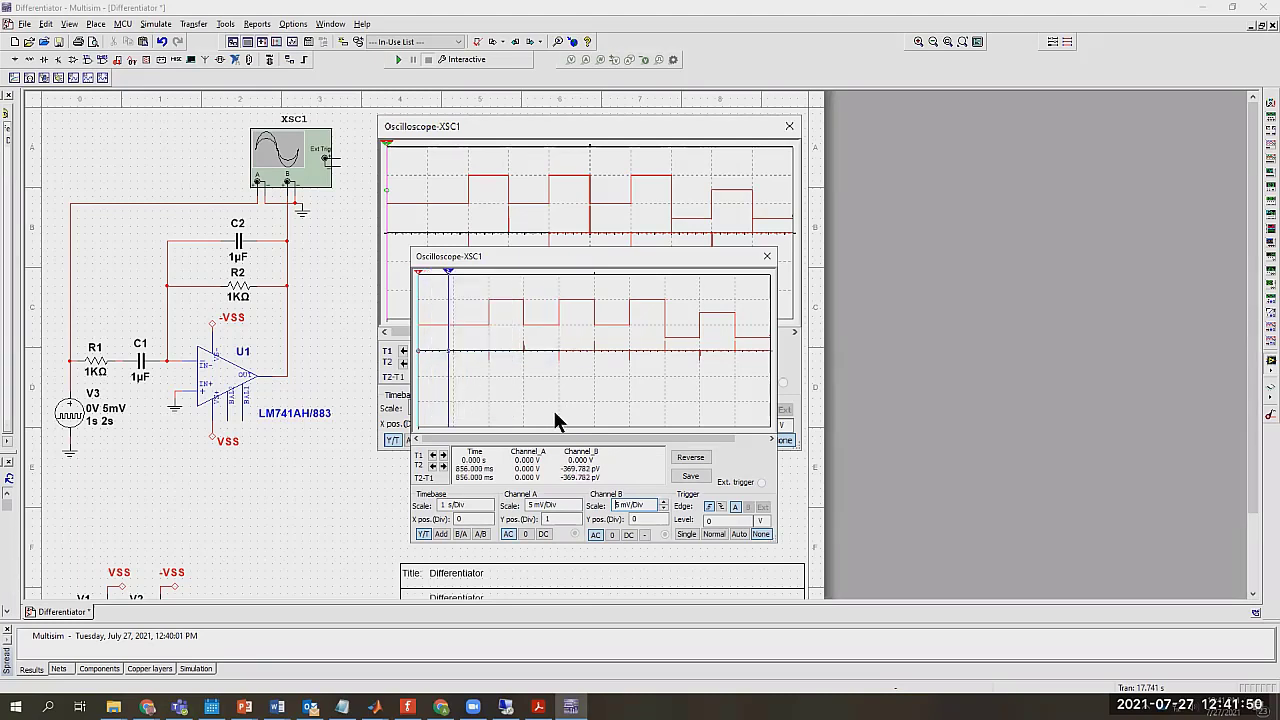
# - Move oscilloscope cursor T2 to about 1.82 s and advance it to the next Y minimum
pyautogui.moveTo(449, 272); pyautogui.dragTo(479, 284)
pyautogui.rightClick(484, 284)
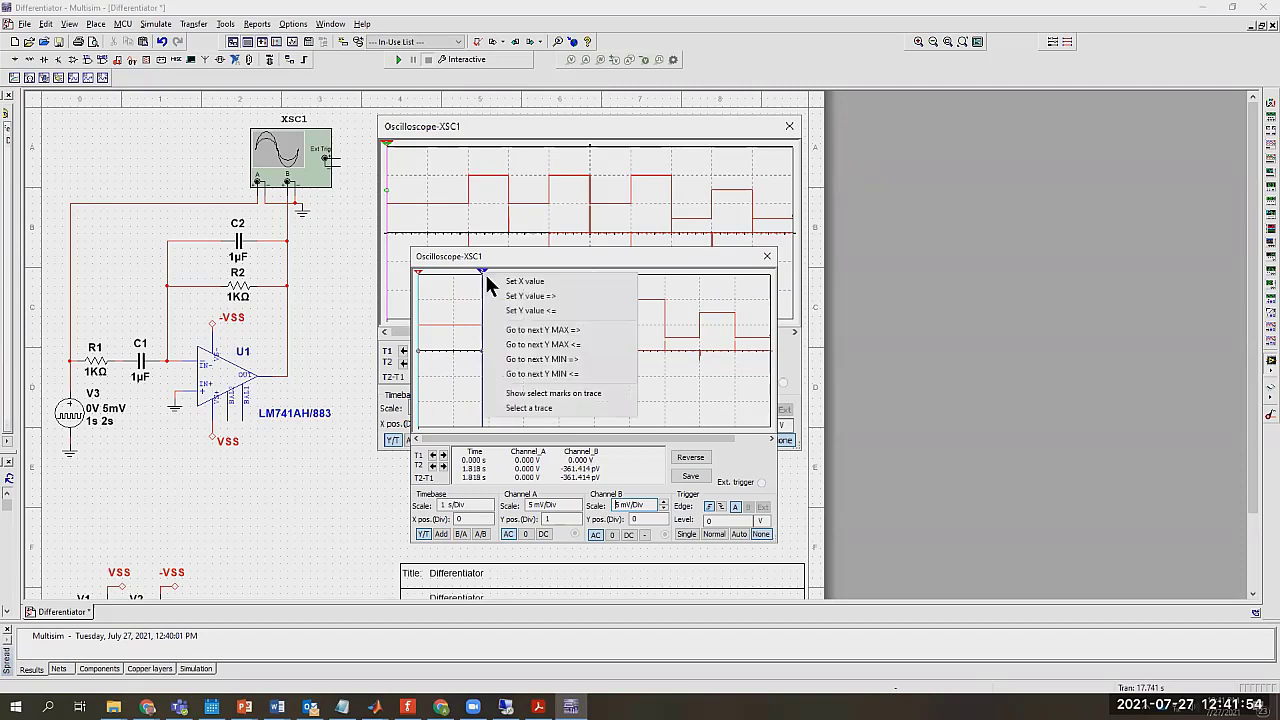
pyautogui.click(511, 360)
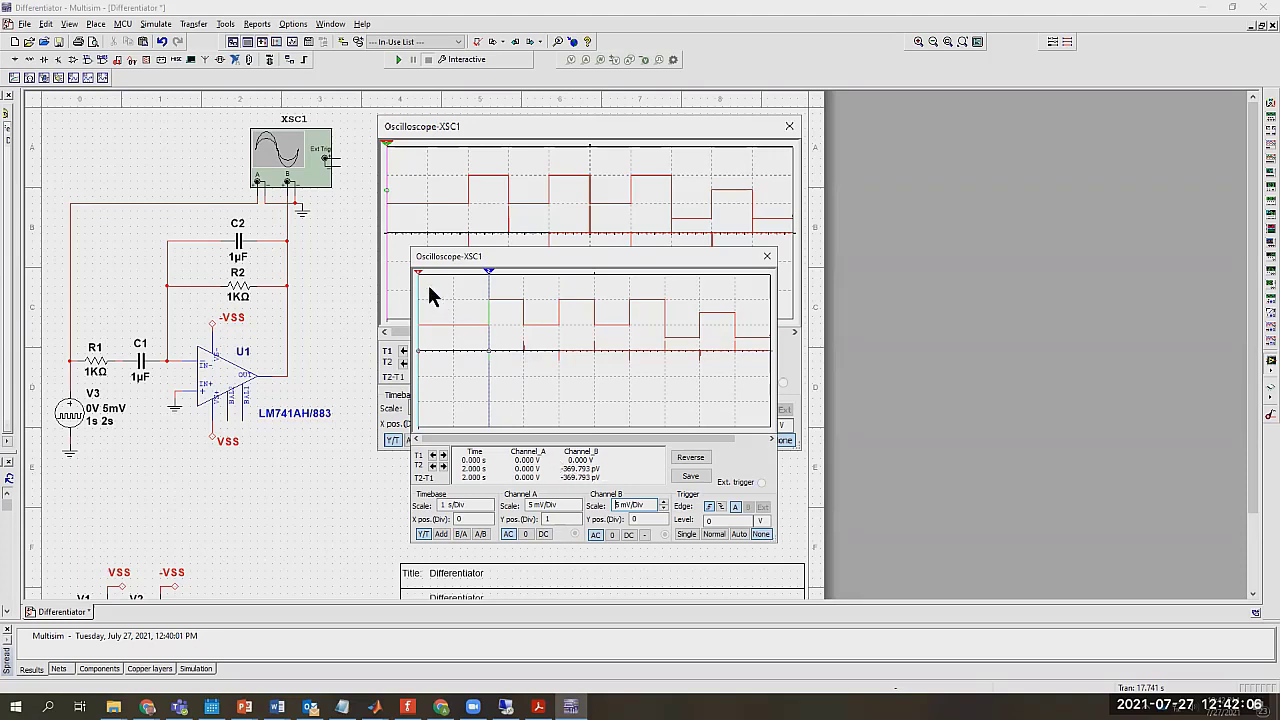
# - Place oscilloscope cursor T1 at about 2.39 s, advance it to the next Y maximum, and reposition it at about 2.99 s
pyautogui.moveTo(426, 279); pyautogui.dragTo(503, 309)
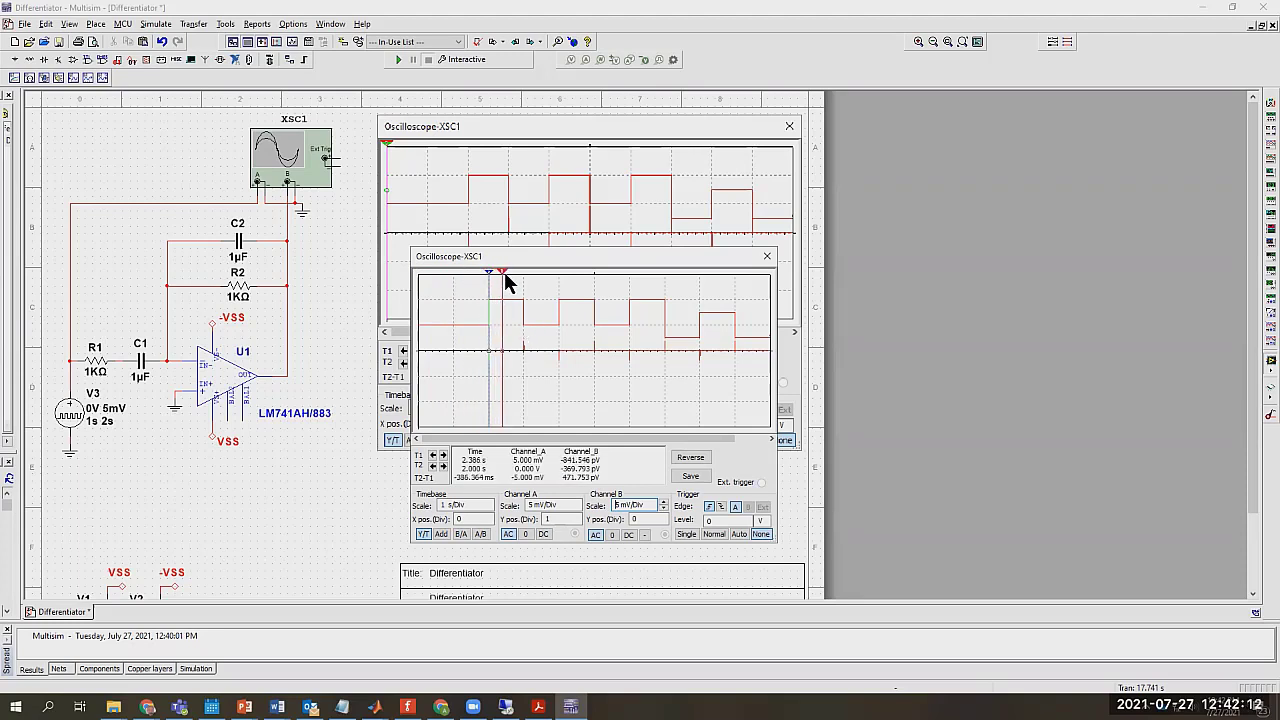
pyautogui.rightClick(505, 275)
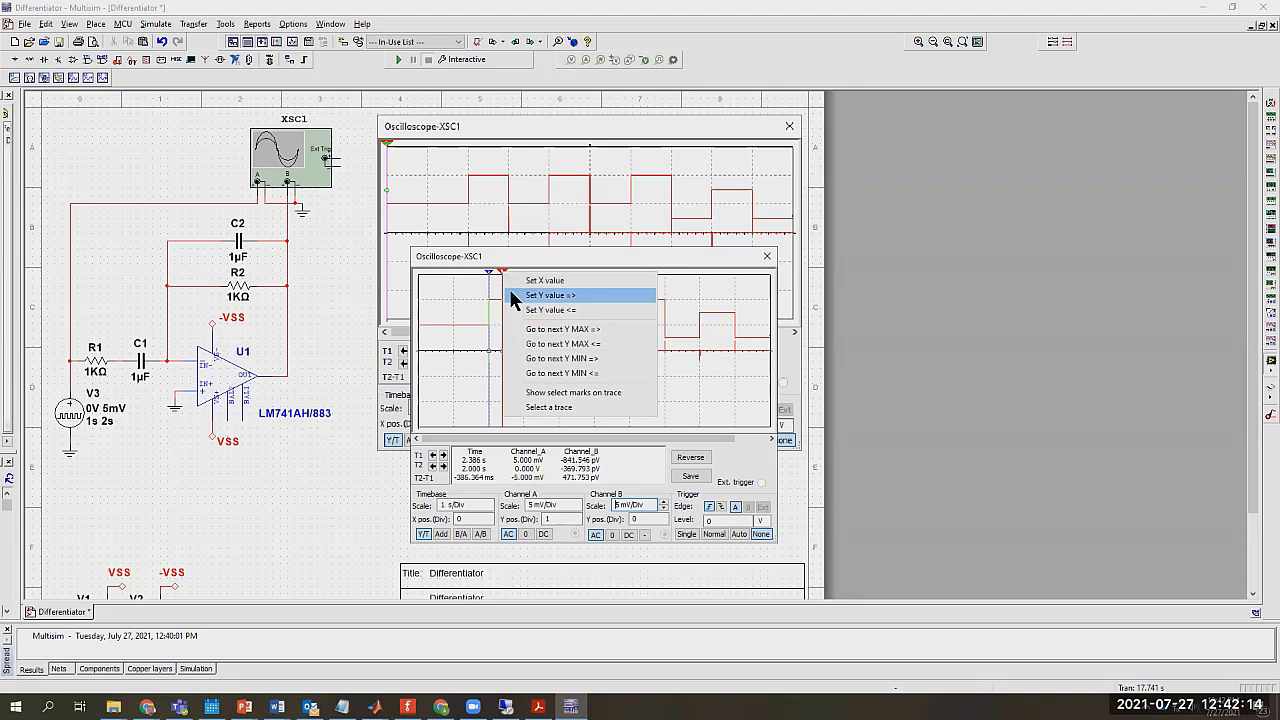
pyautogui.click(515, 329)
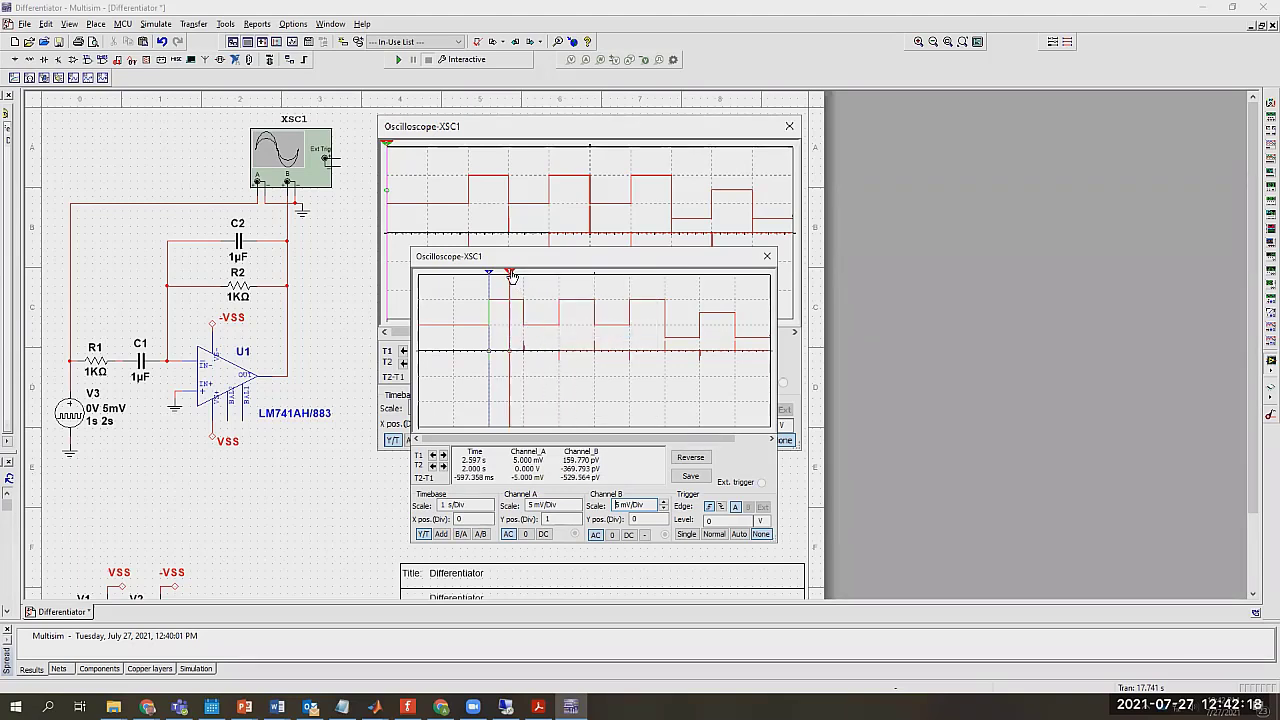
pyautogui.moveTo(510, 273); pyautogui.dragTo(524, 280)
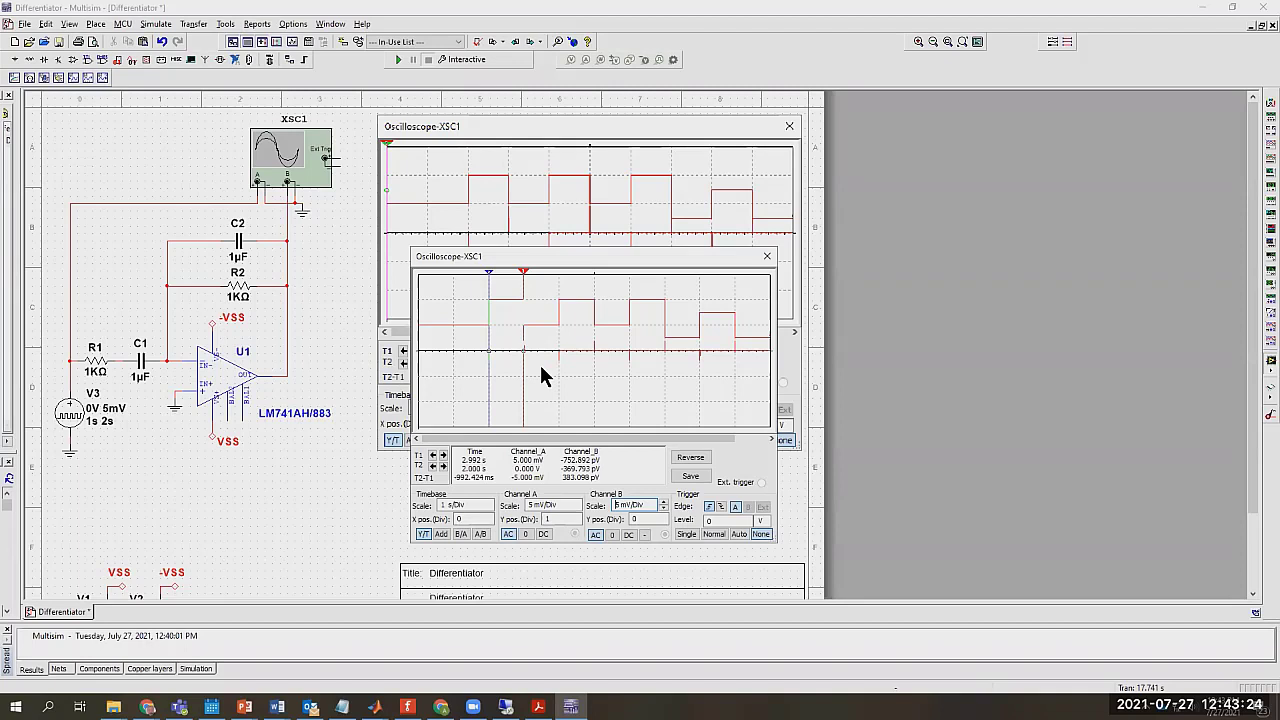
# - Switch to the desktop's Sims folder and open DifferentiatorRev.ms14 from its nested Sims and additional subfolders
pyautogui.click(1205, 14)
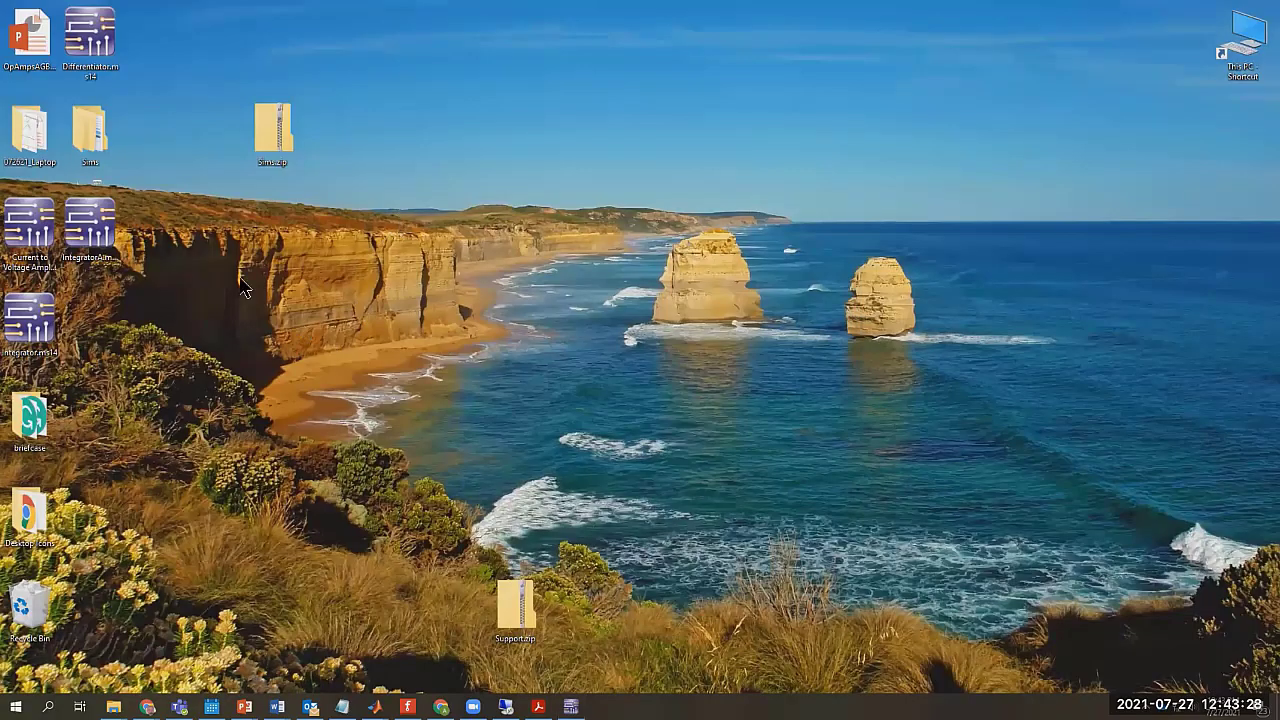
pyautogui.doubleClick(90, 135)
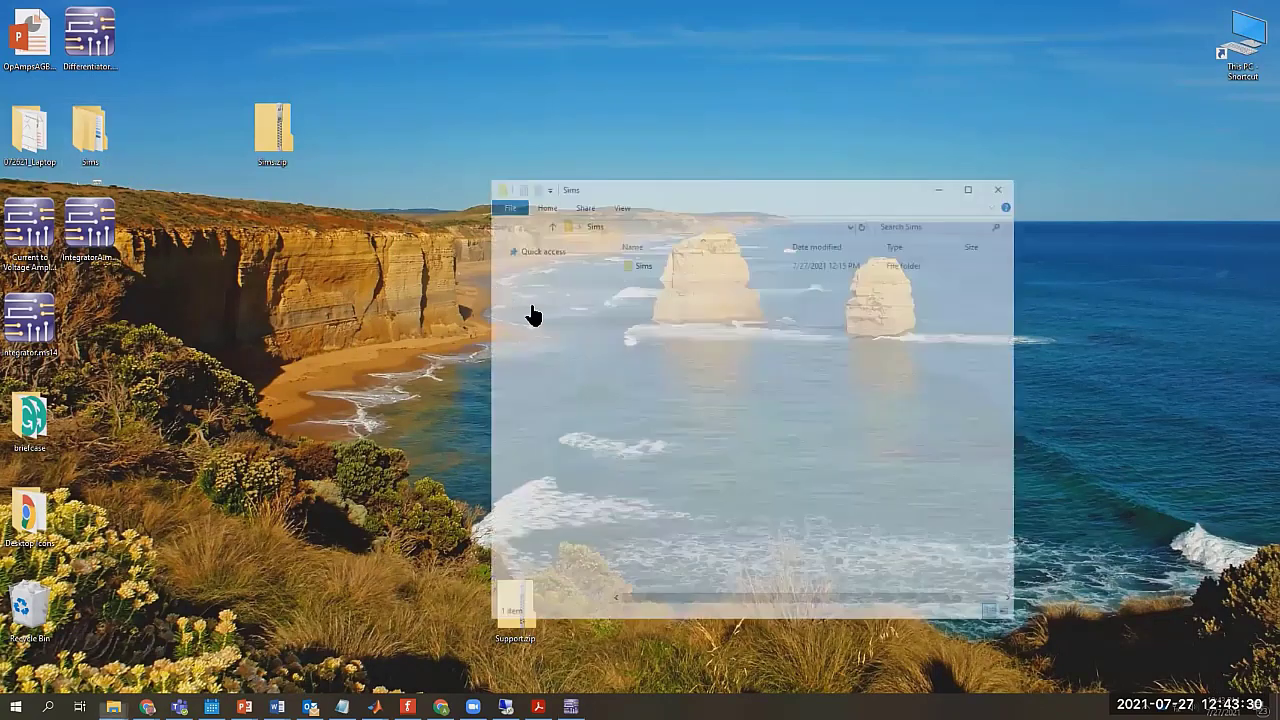
pyautogui.doubleClick(667, 263)
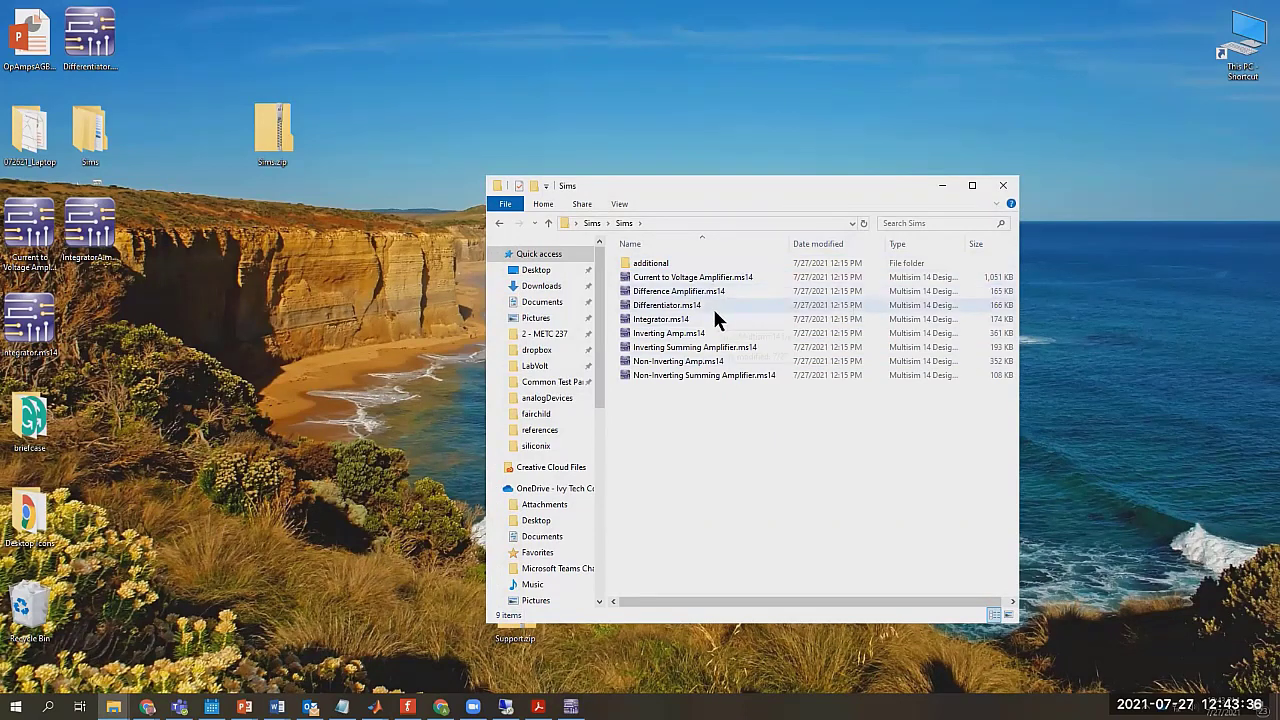
pyautogui.doubleClick(664, 265)
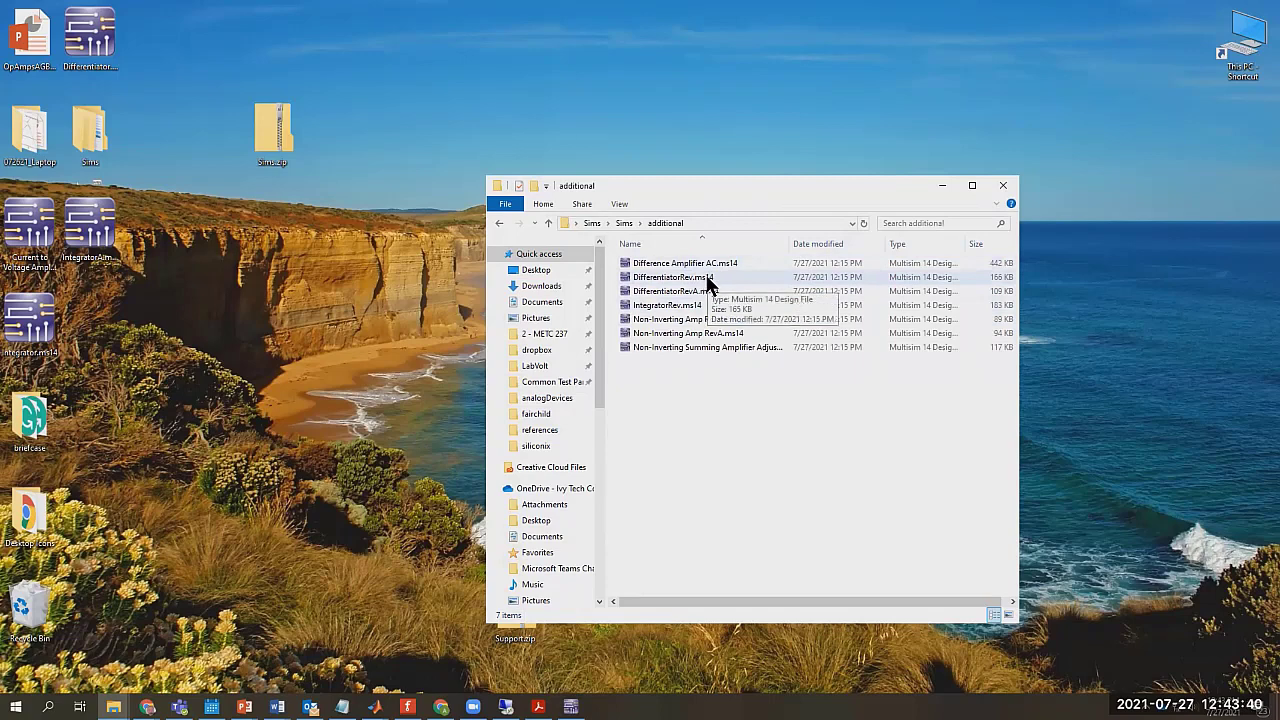
pyautogui.doubleClick(709, 277)
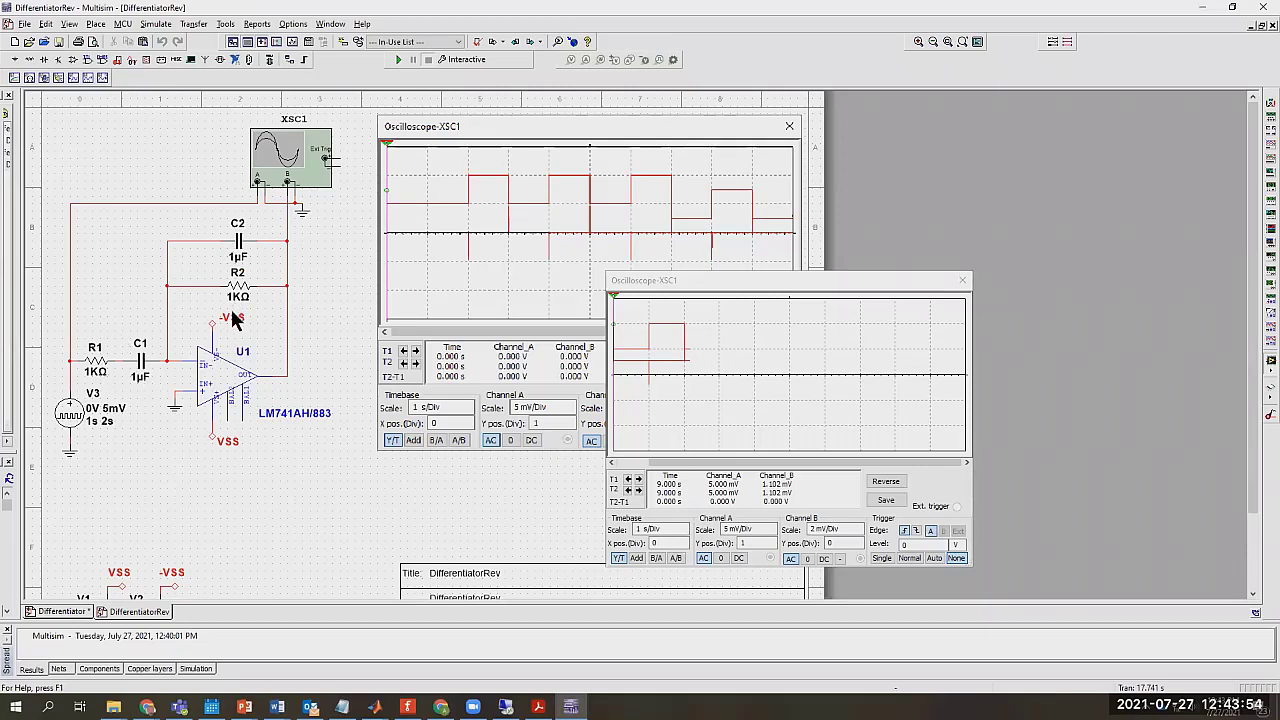
# - Run the interactive simulation of DifferentiatorRev and close its live oscilloscope window
pyautogui.click(398, 60)
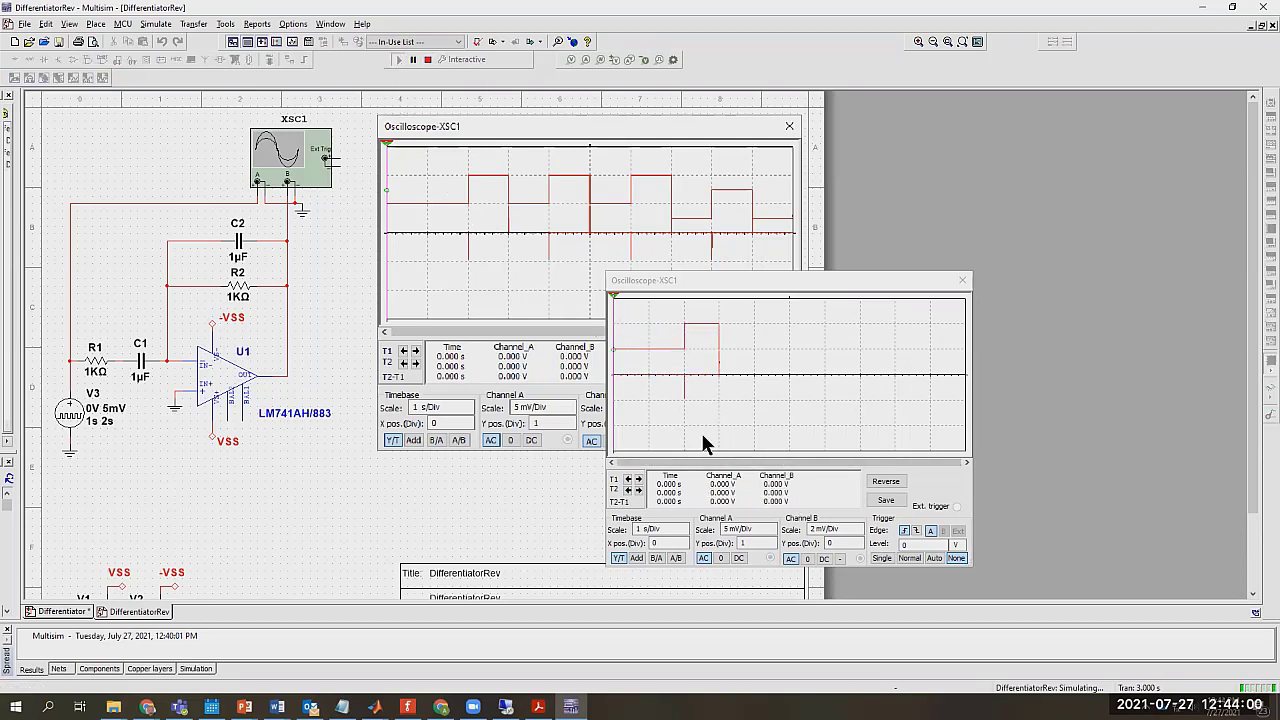
pyautogui.click(856, 537)
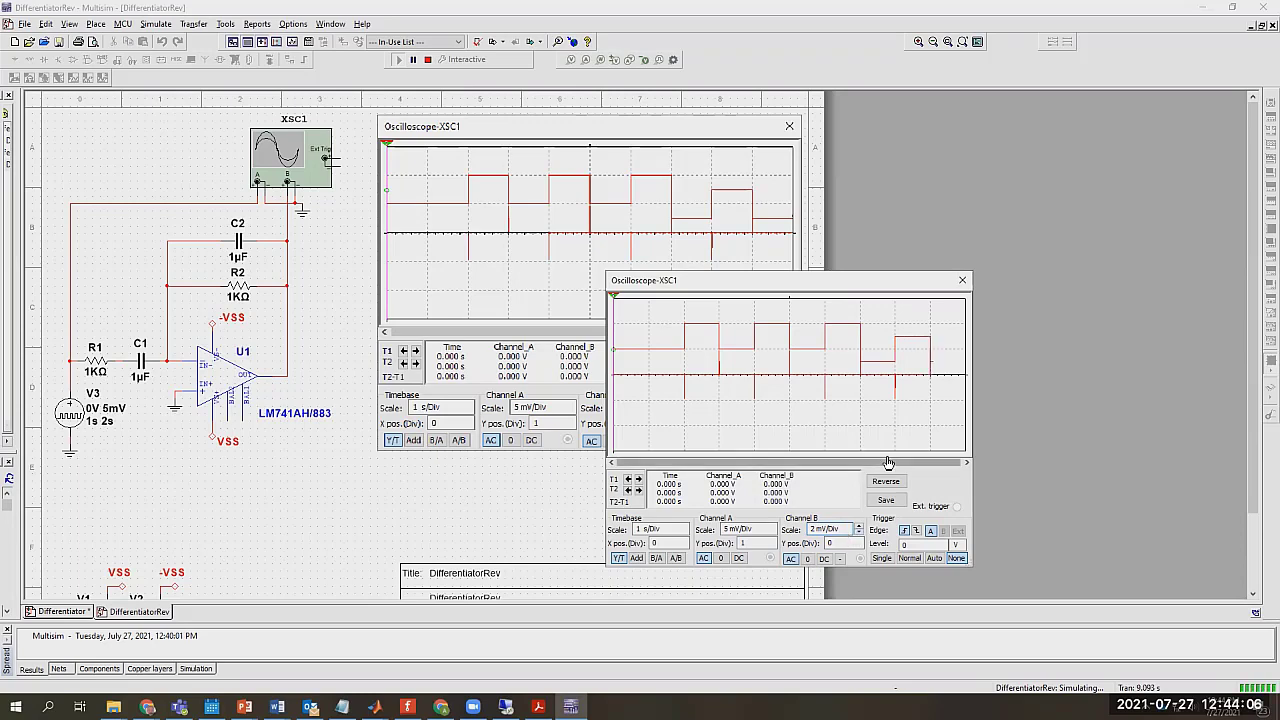
pyautogui.click(964, 282)
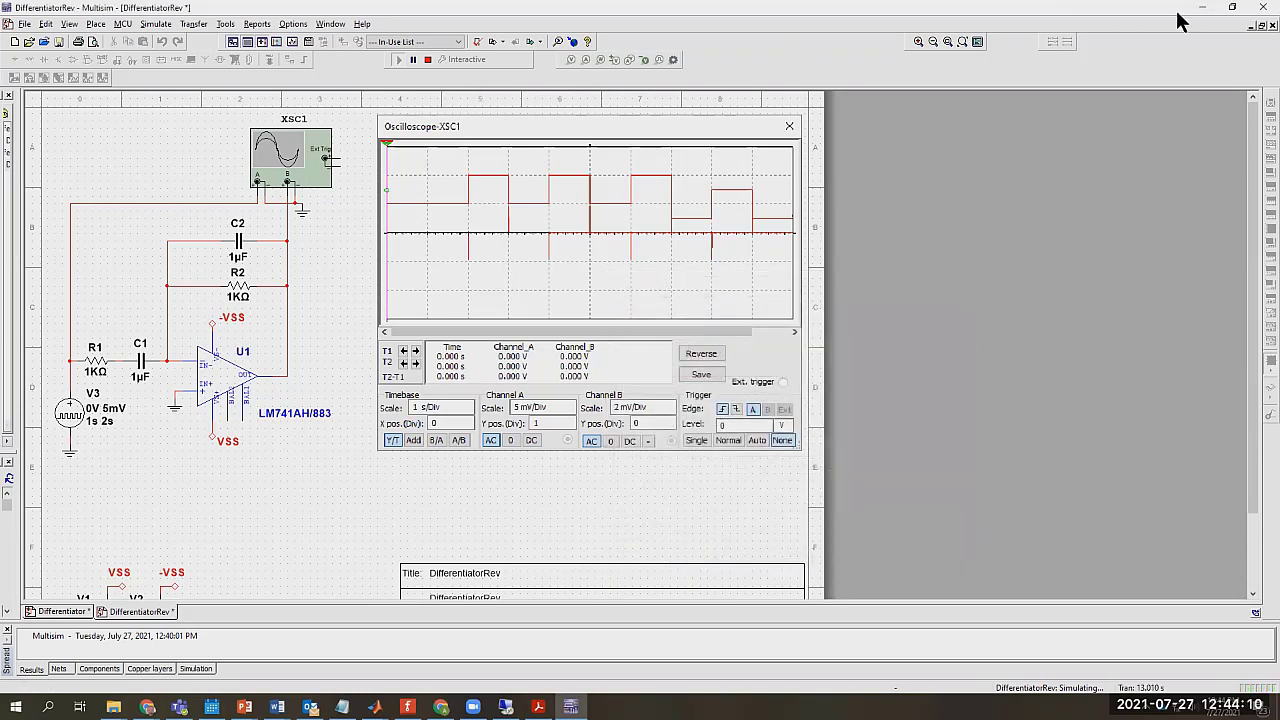
# - Open DifferentiatorRevA.ms14 from the additional folder and compare it with the Differentiator and DifferentiatorRev designs
pyautogui.click(1202, 7)
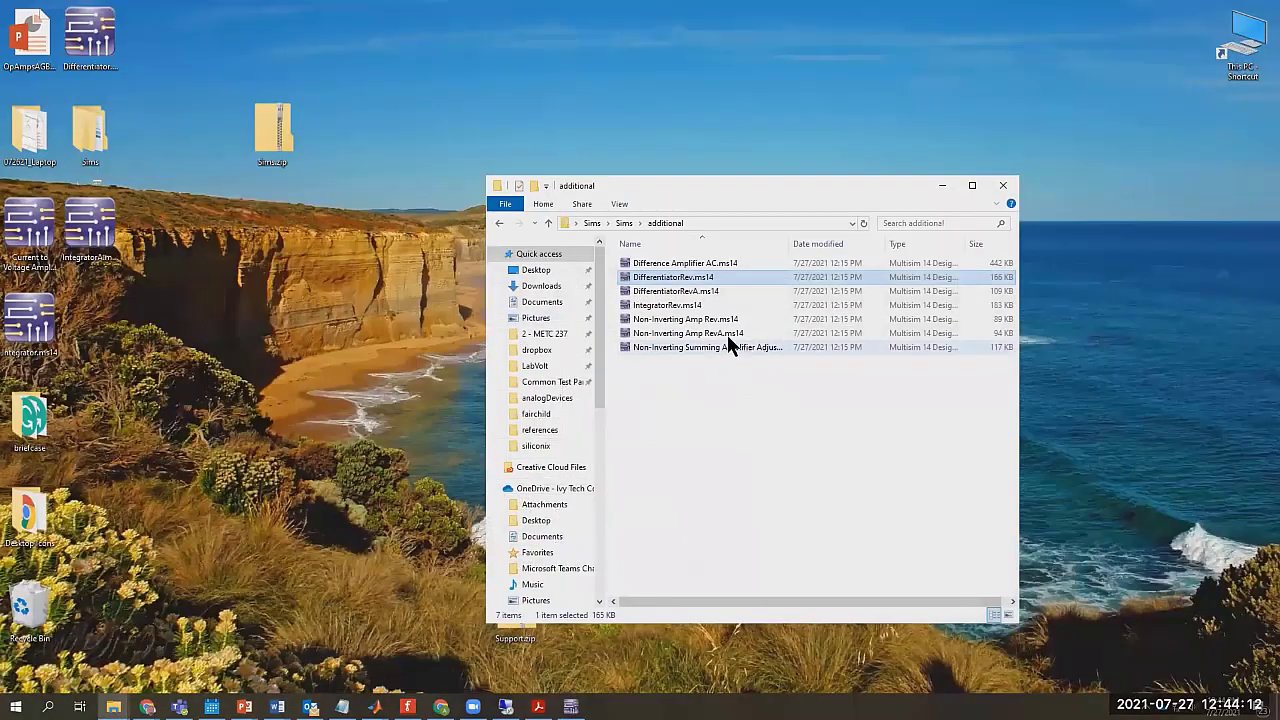
pyautogui.doubleClick(686, 291)
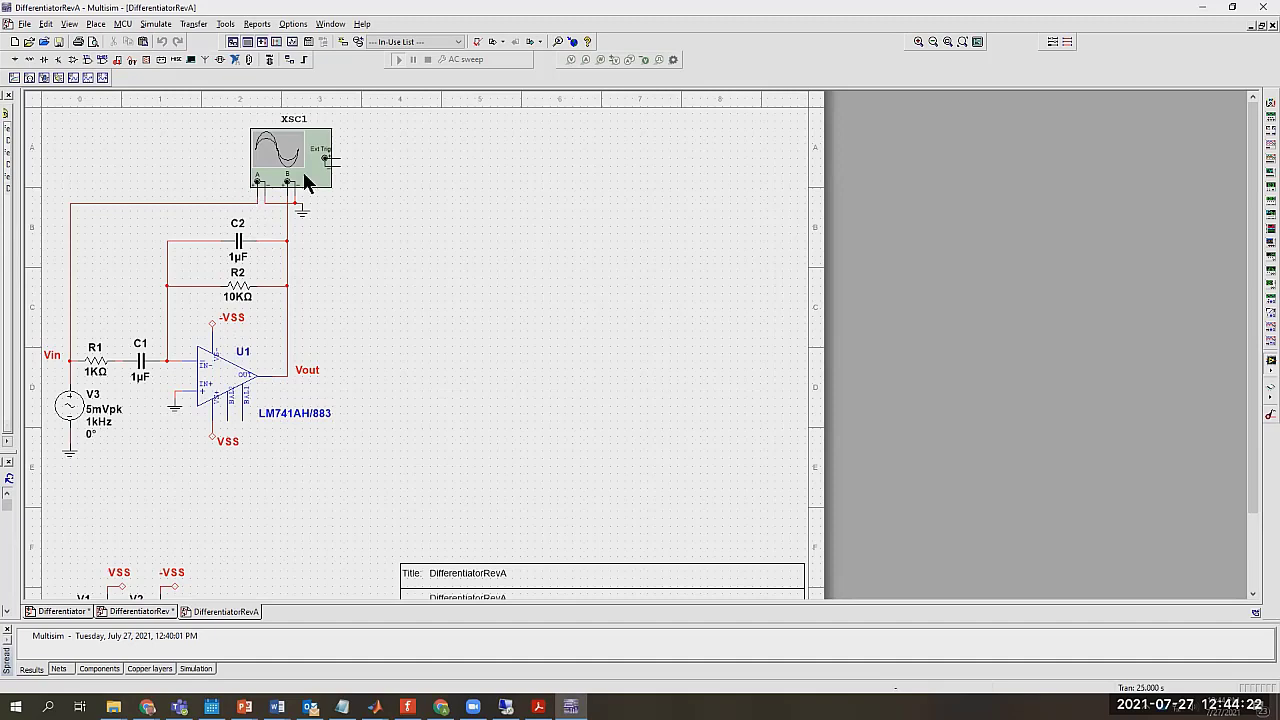
pyautogui.click(130, 611)
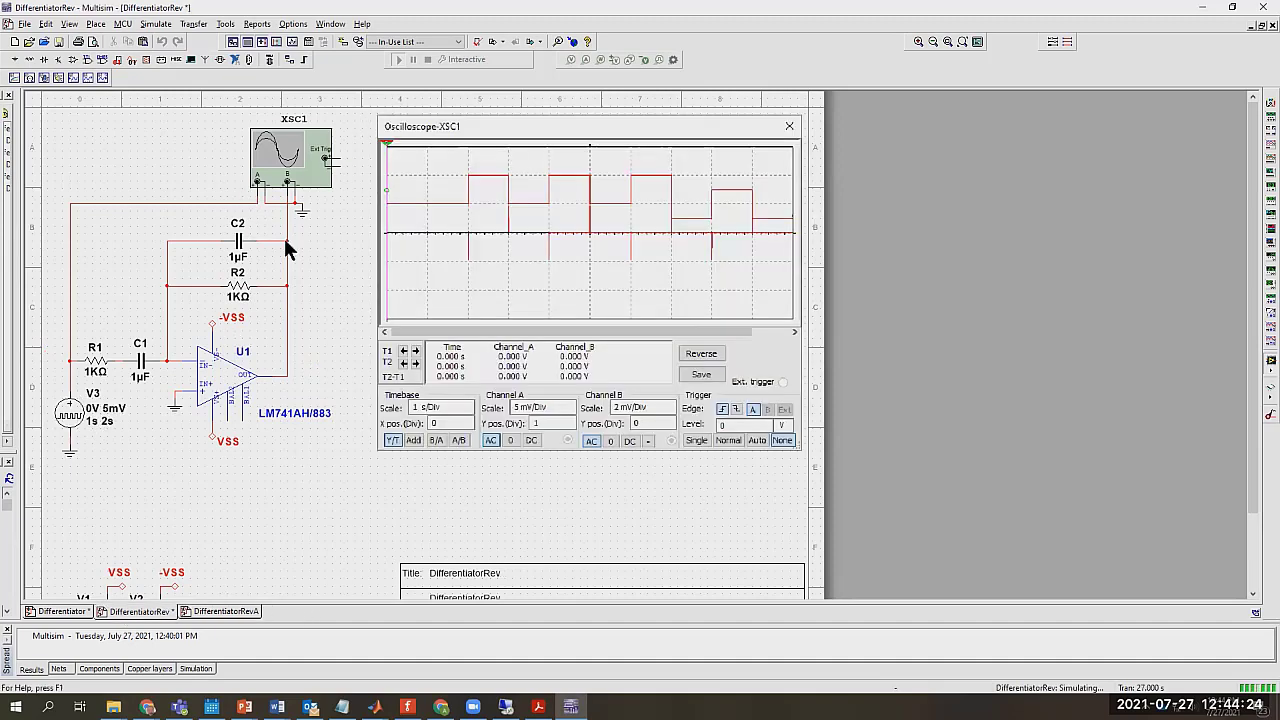
pyautogui.click(68, 610)
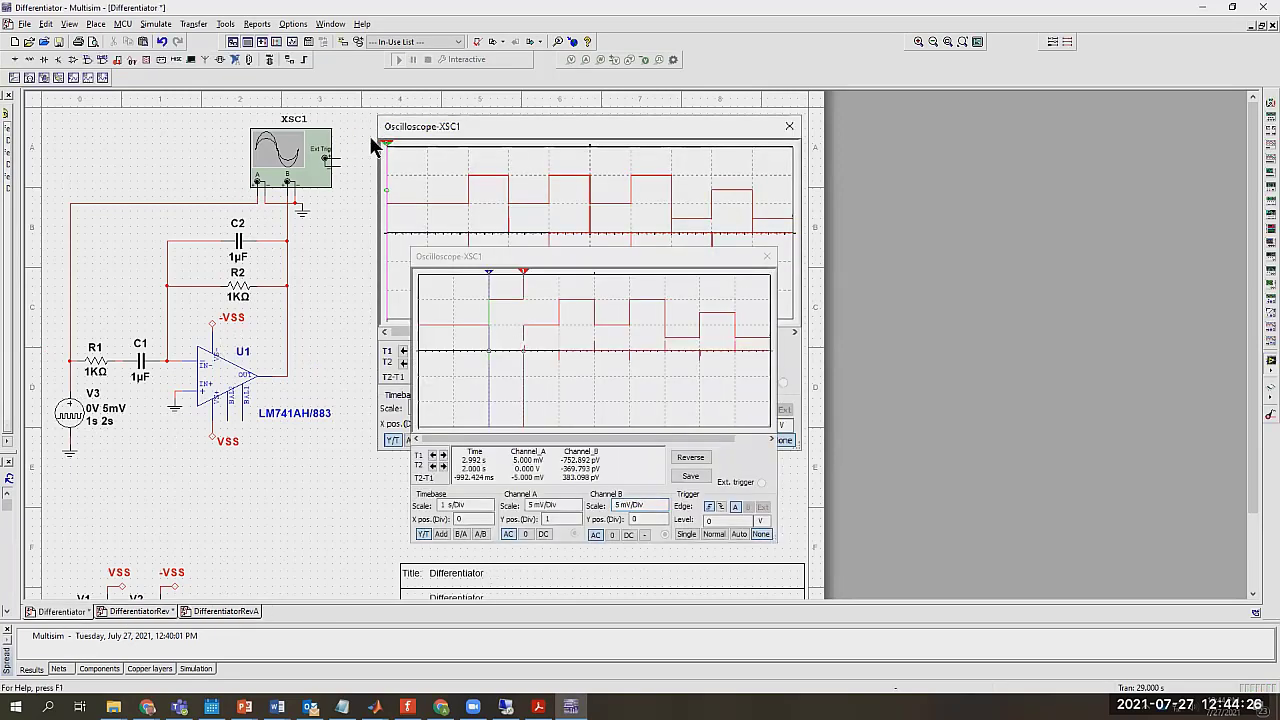
pyautogui.click(140, 611)
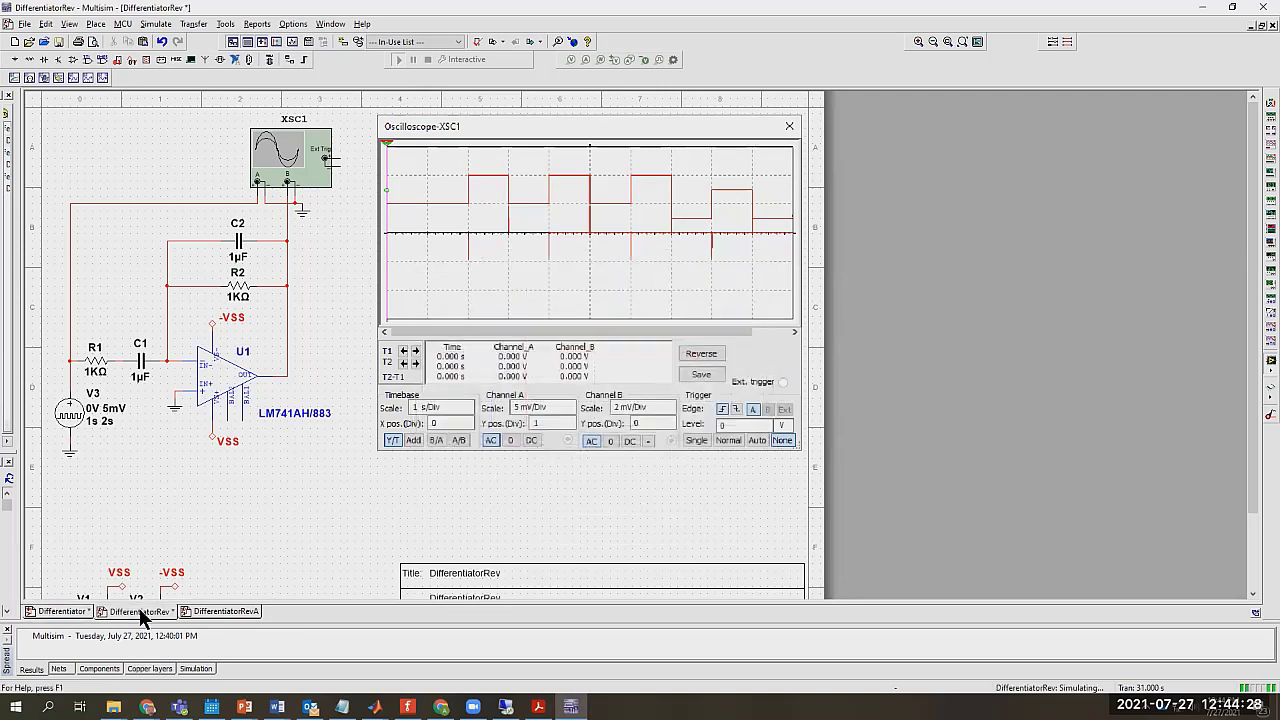
pyautogui.click(212, 613)
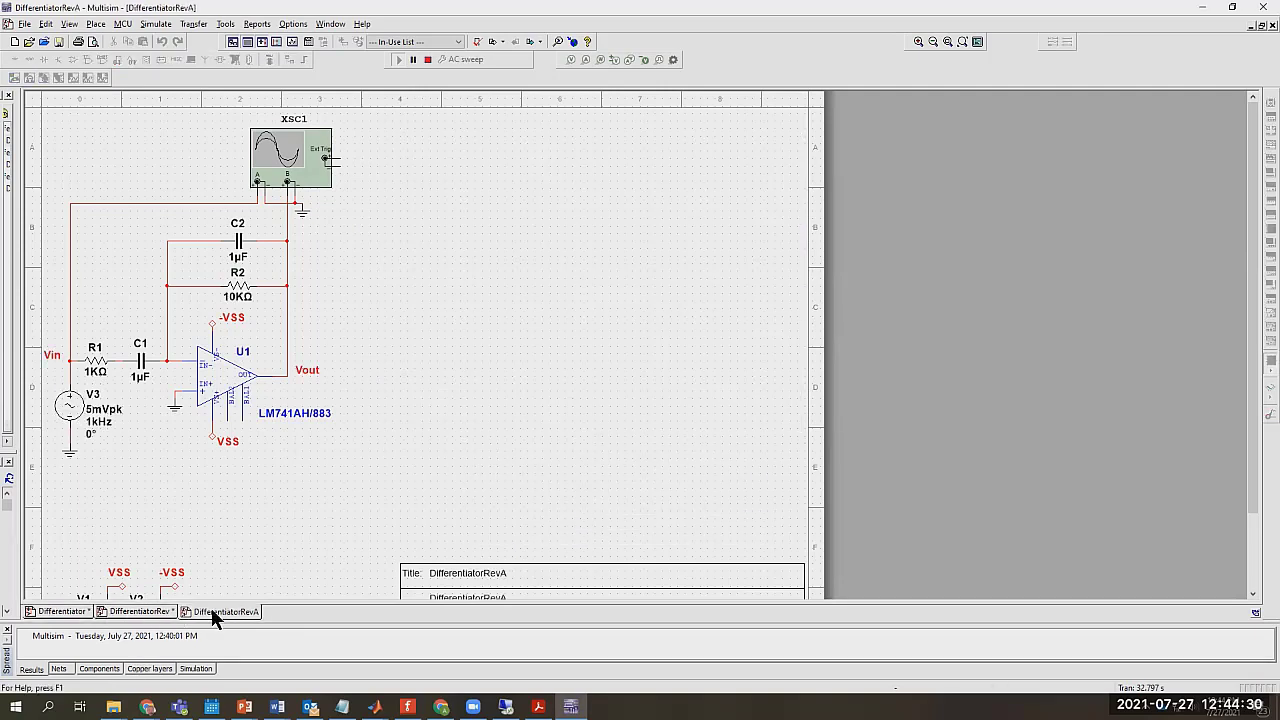
# - Stop the DifferentiatorRev simulation and run the AC sweep of DifferentiatorRevA to plot V(vout)/V(vin)
pyautogui.click(140, 616)
pyautogui.click(428, 59)
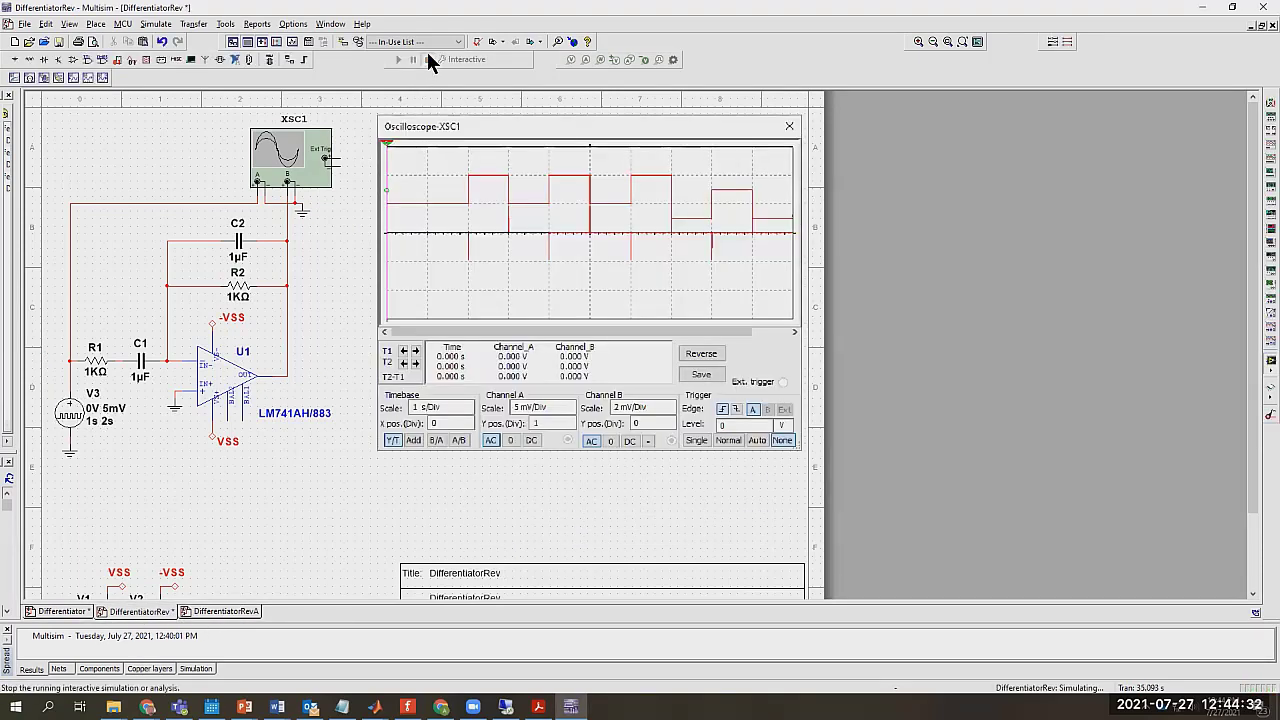
pyautogui.click(226, 612)
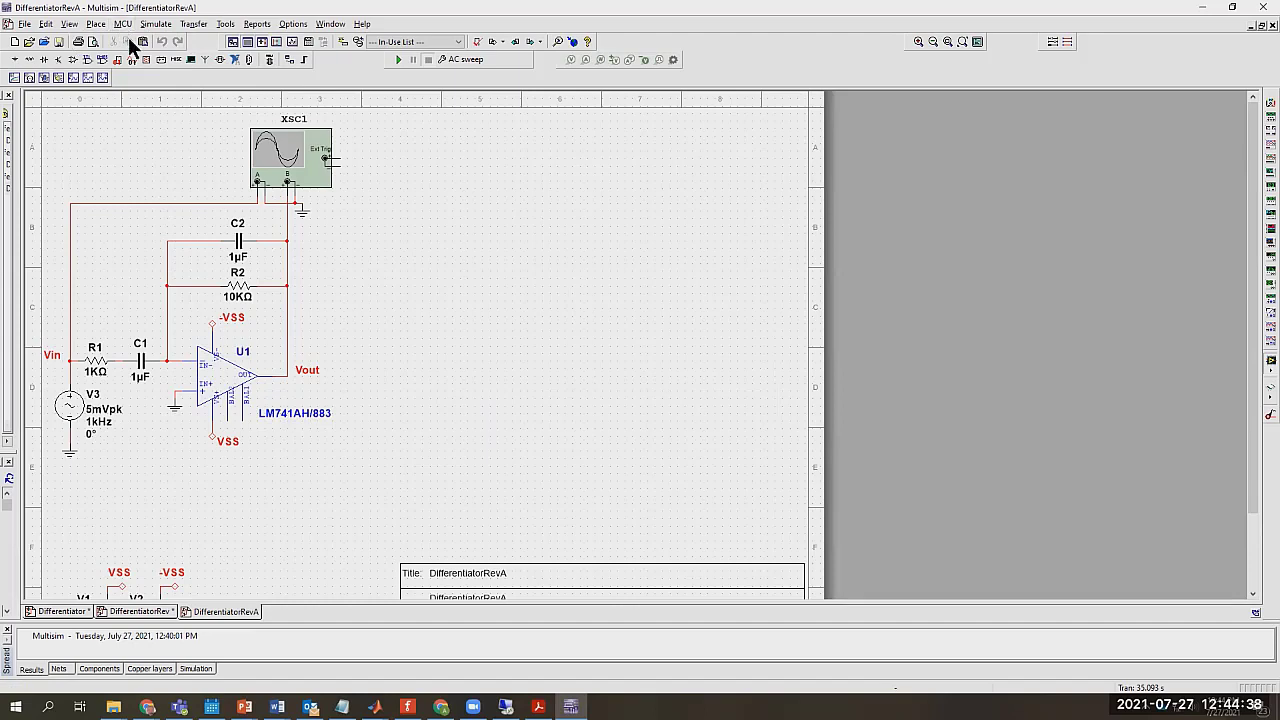
pyautogui.click(398, 59)
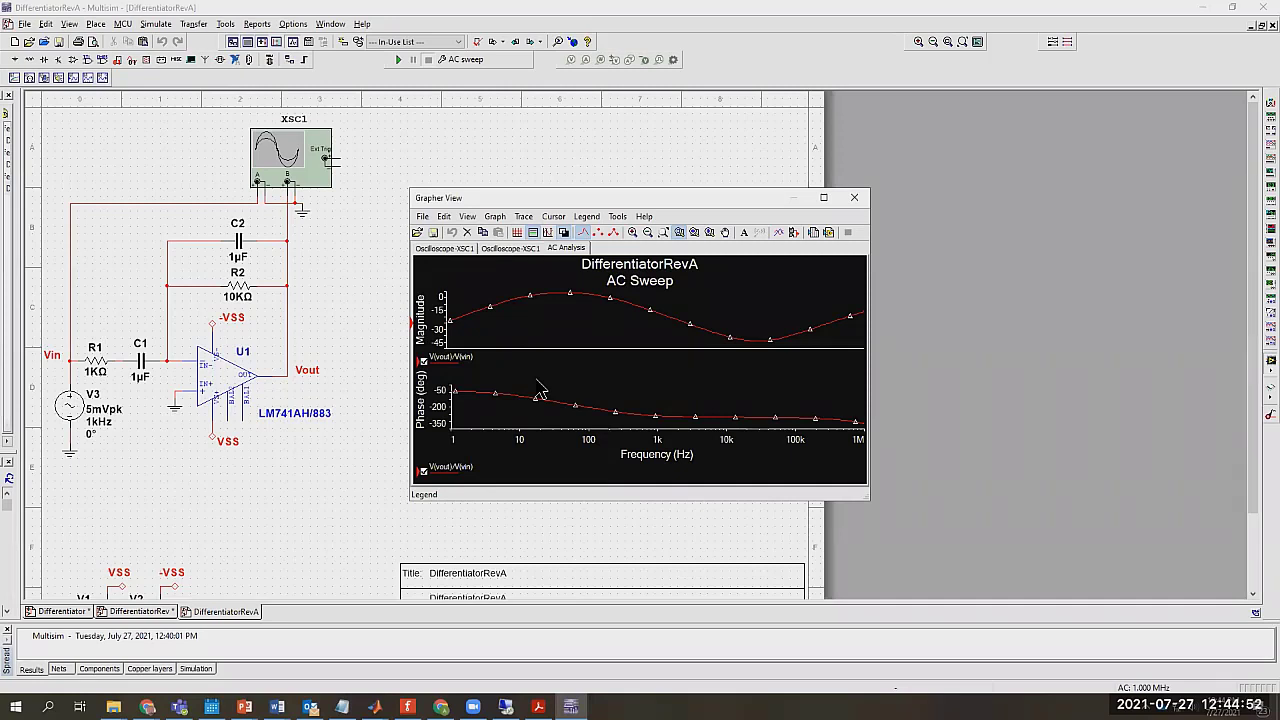
pyautogui.click(539, 393)
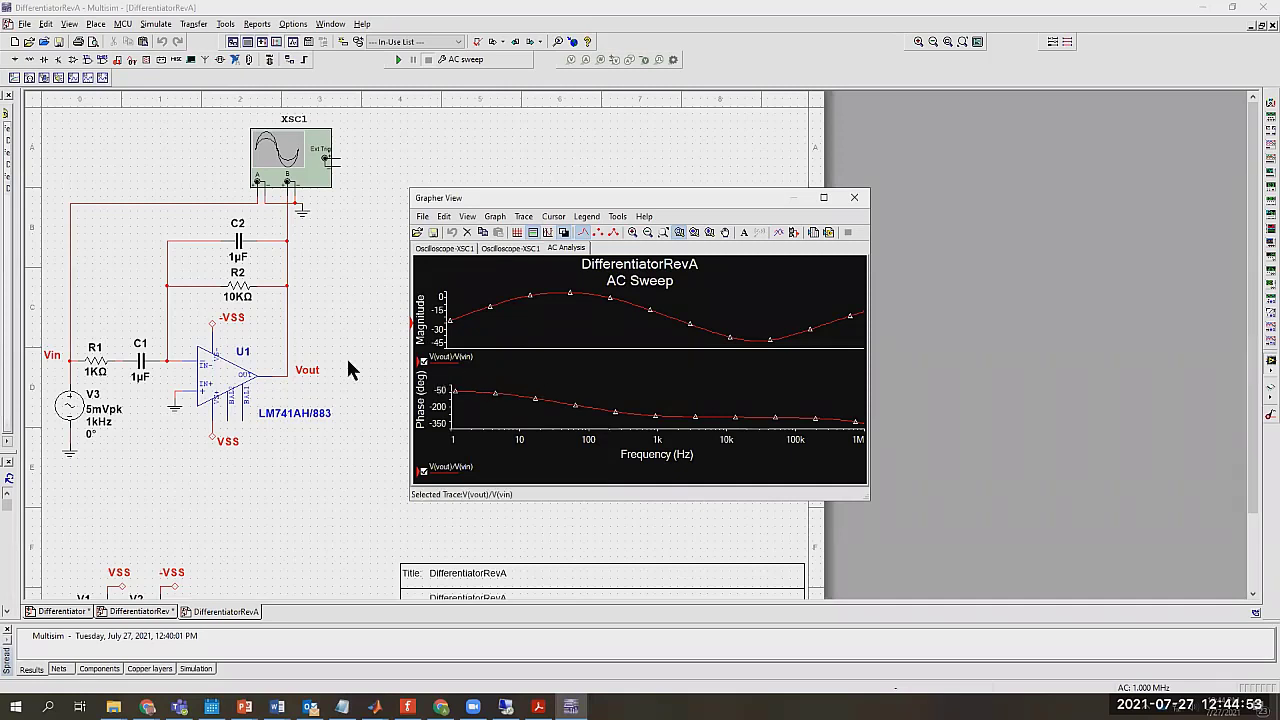
# - Set resistor R2 in DifferentiatorRevA to 1 kΩ
pyautogui.doubleClick(238, 297)
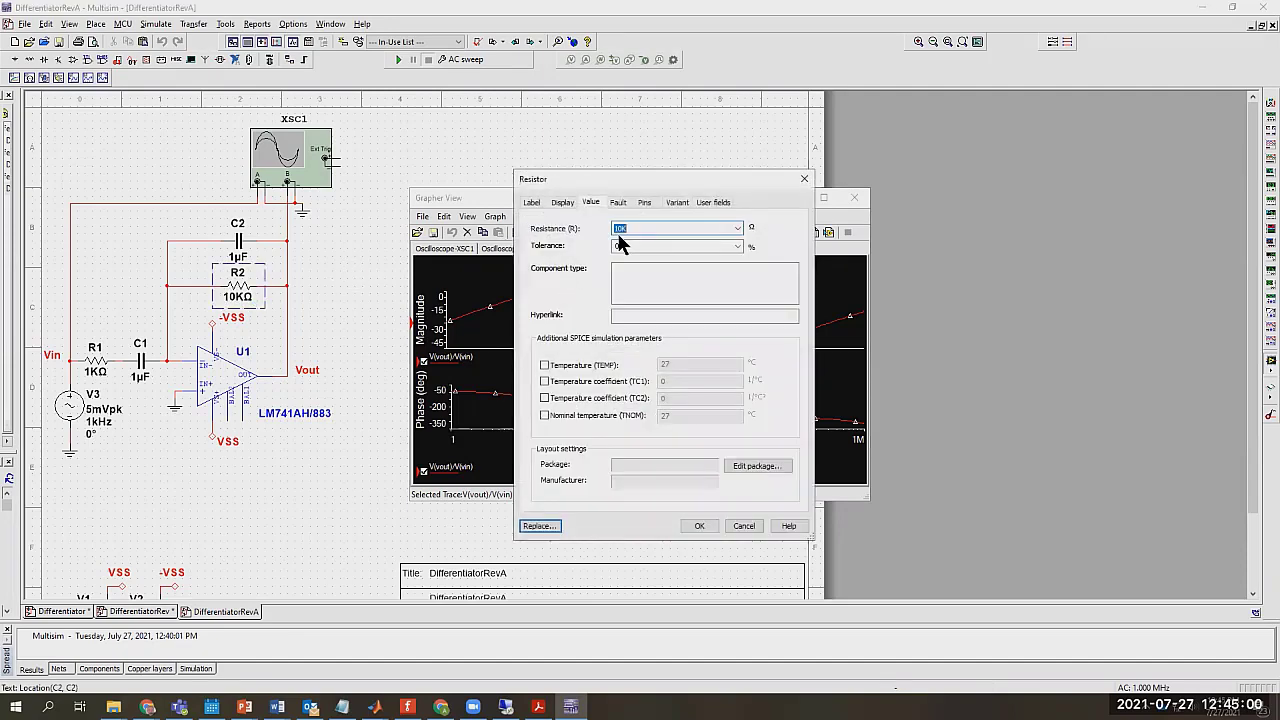
pyautogui.click(619, 229)
pyautogui.click(699, 526)
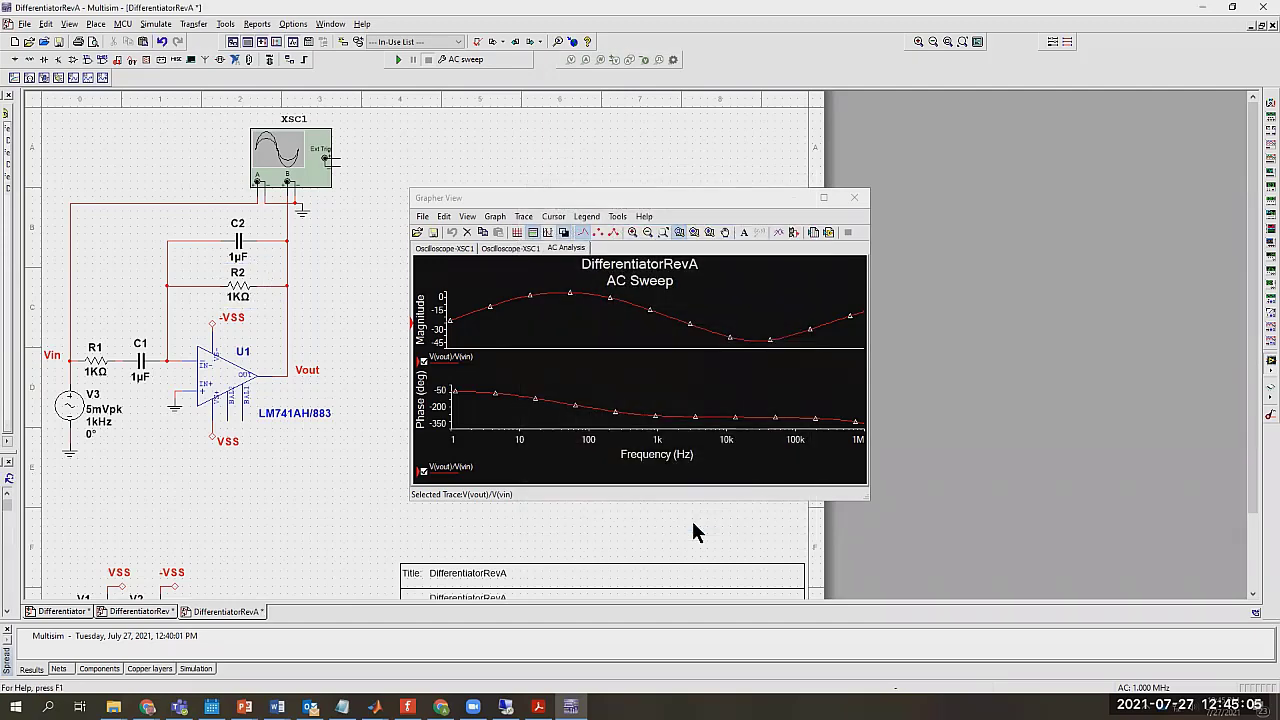
# - Close the modified Differentiator design without saving and reopen Differentiator.ms14 from the desktop
pyautogui.click(64, 611)
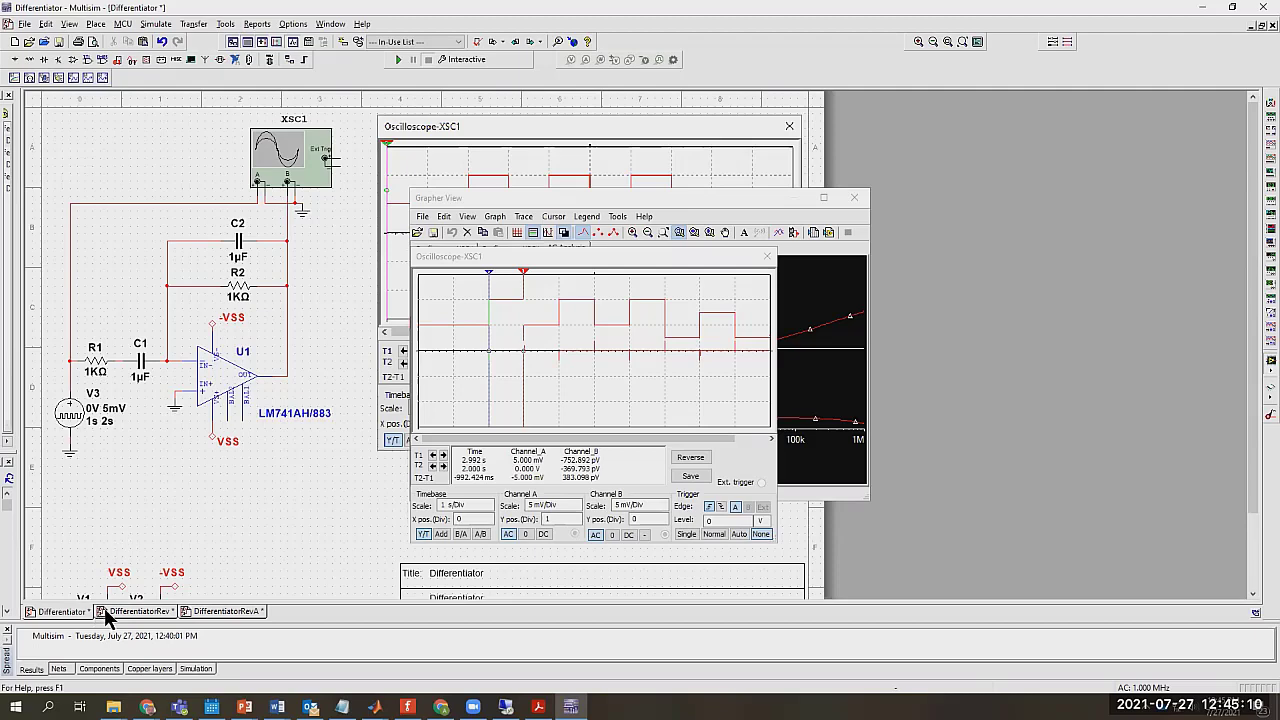
pyautogui.moveTo(120, 615)
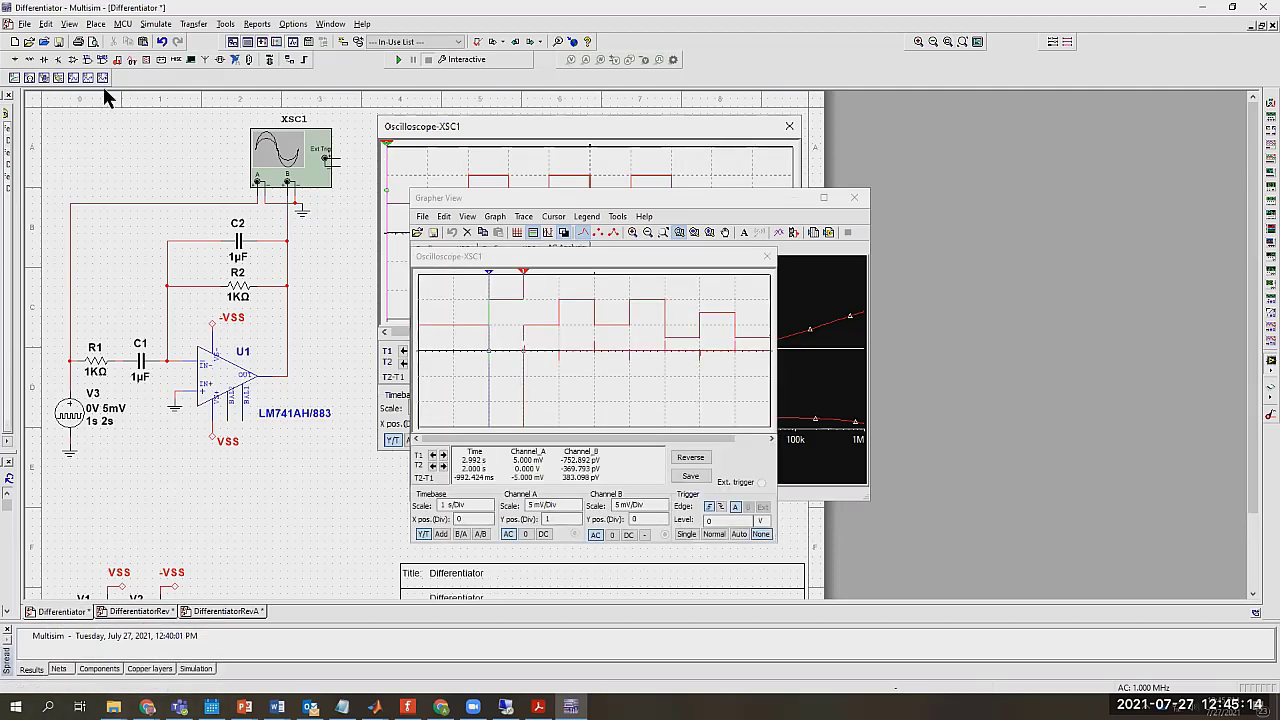
pyautogui.click(25, 24)
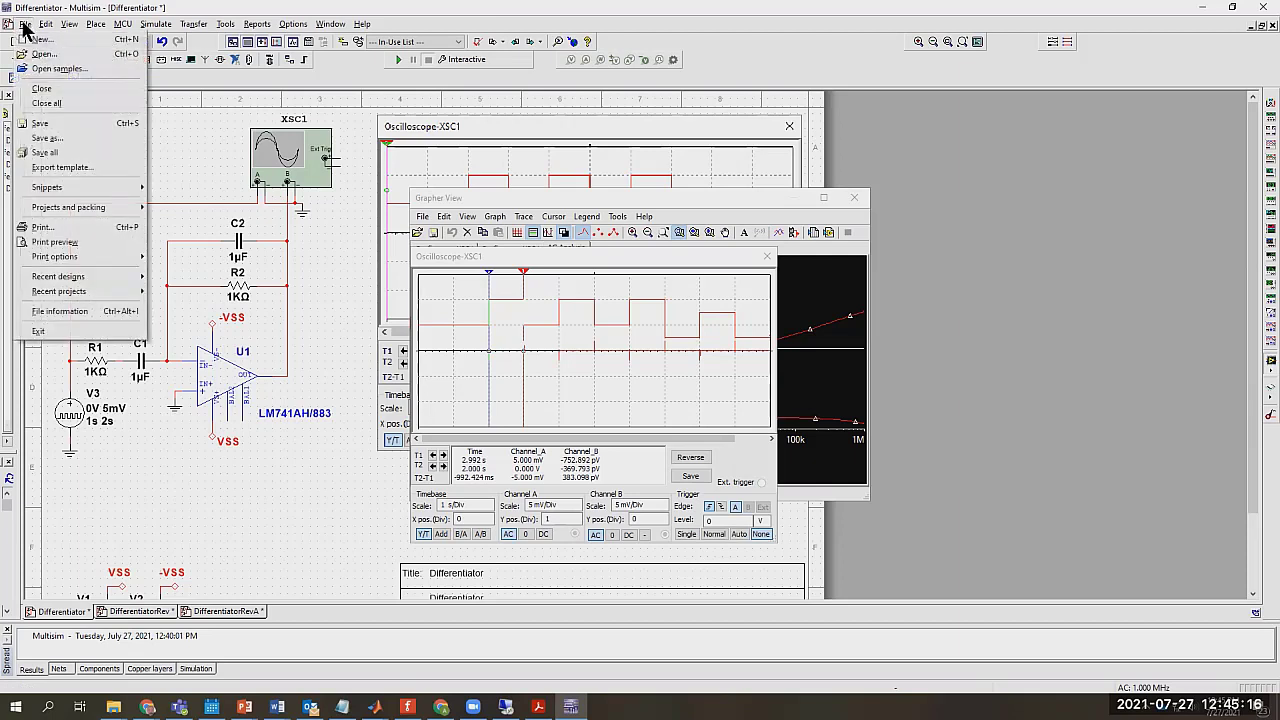
pyautogui.click(45, 88)
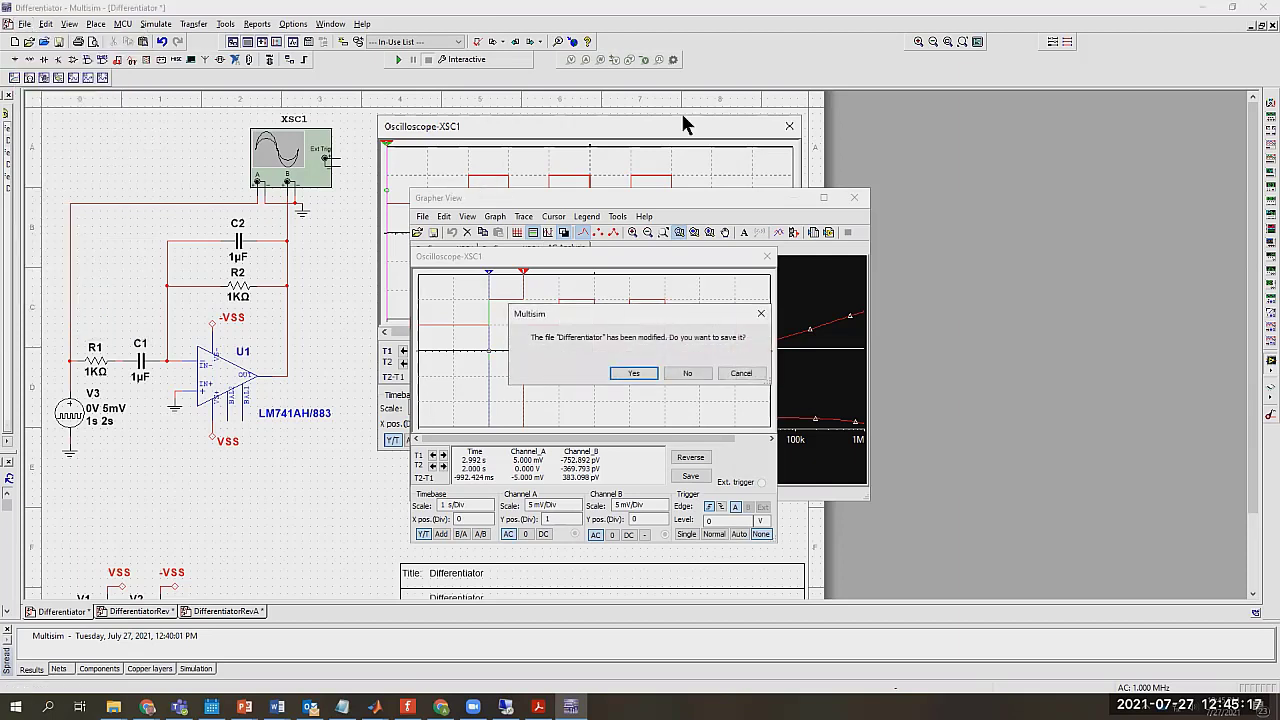
pyautogui.click(687, 374)
pyautogui.click(1202, 20)
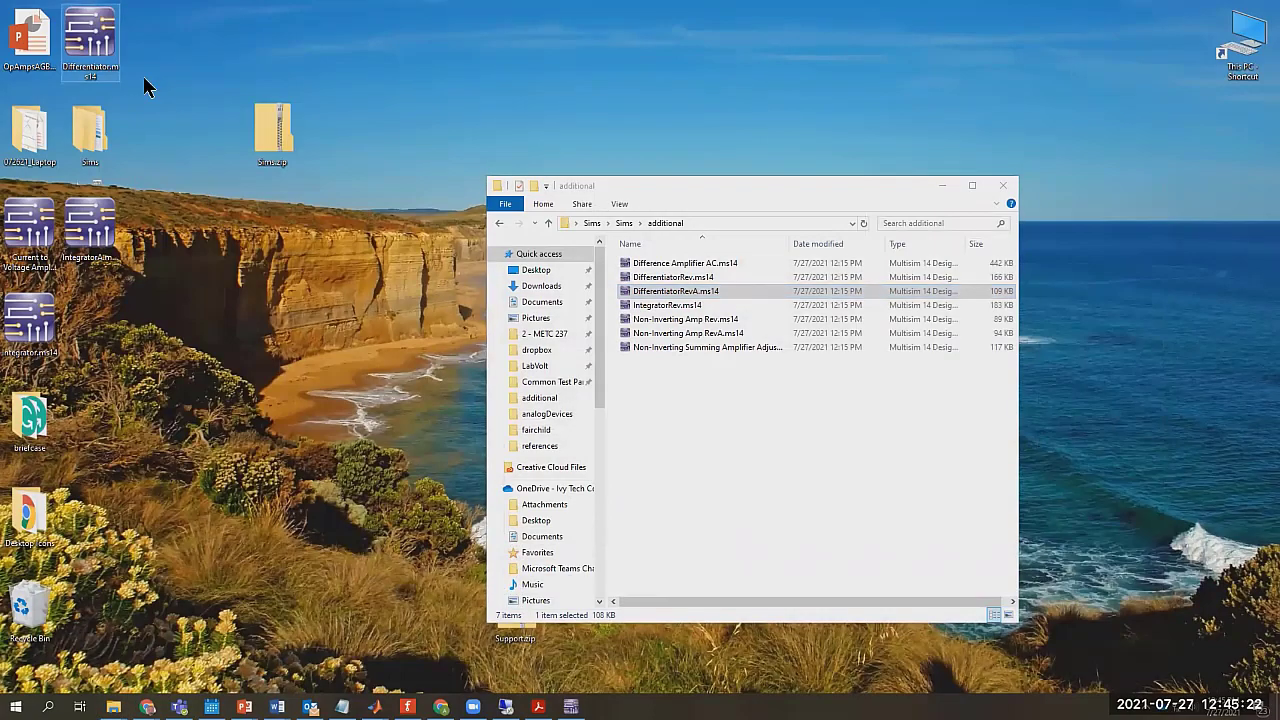
pyautogui.doubleClick(90, 42)
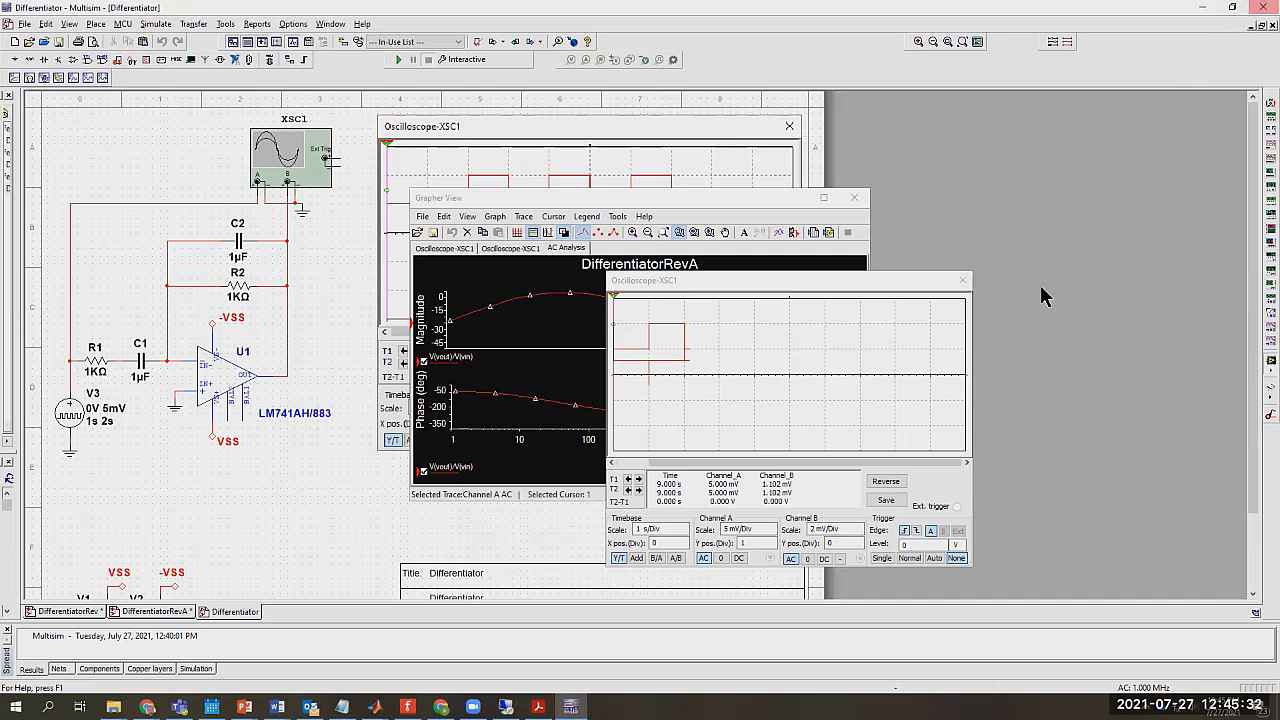
# - Close Multisim without saving the modified designs and open Differentiator.ms14 from the Sims folder
pyautogui.click(1262, 7)
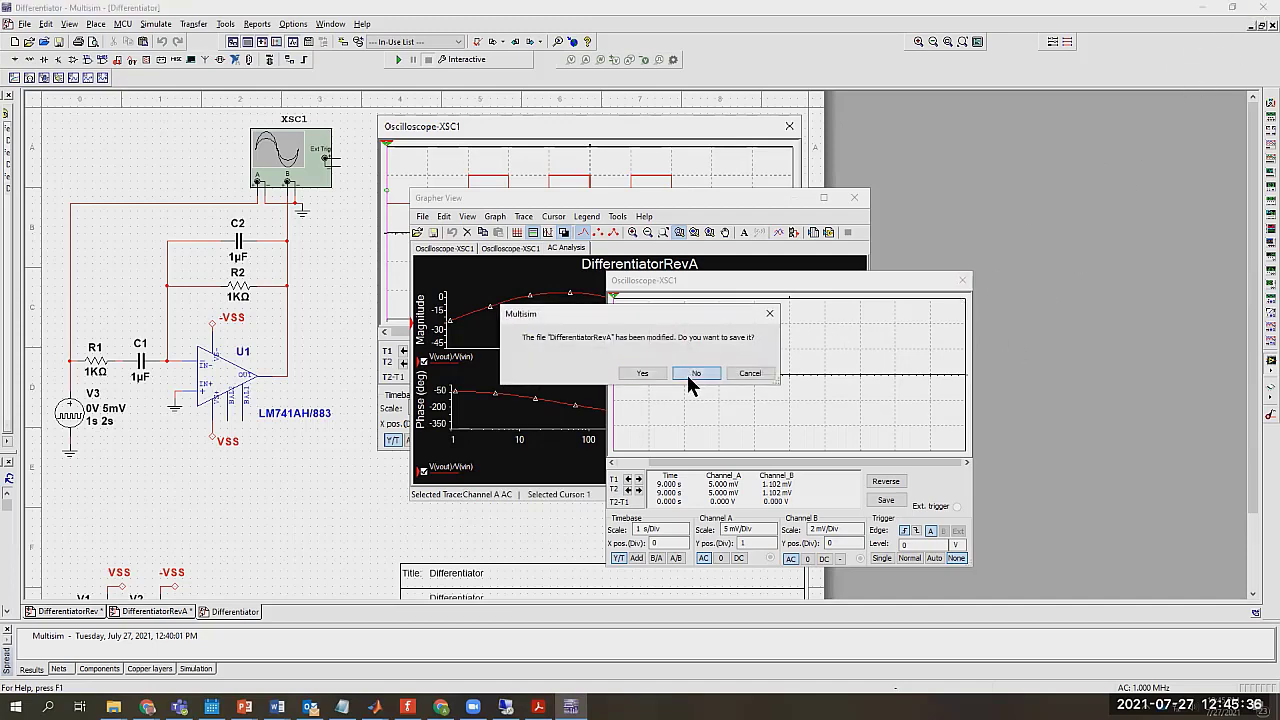
pyautogui.click(693, 374)
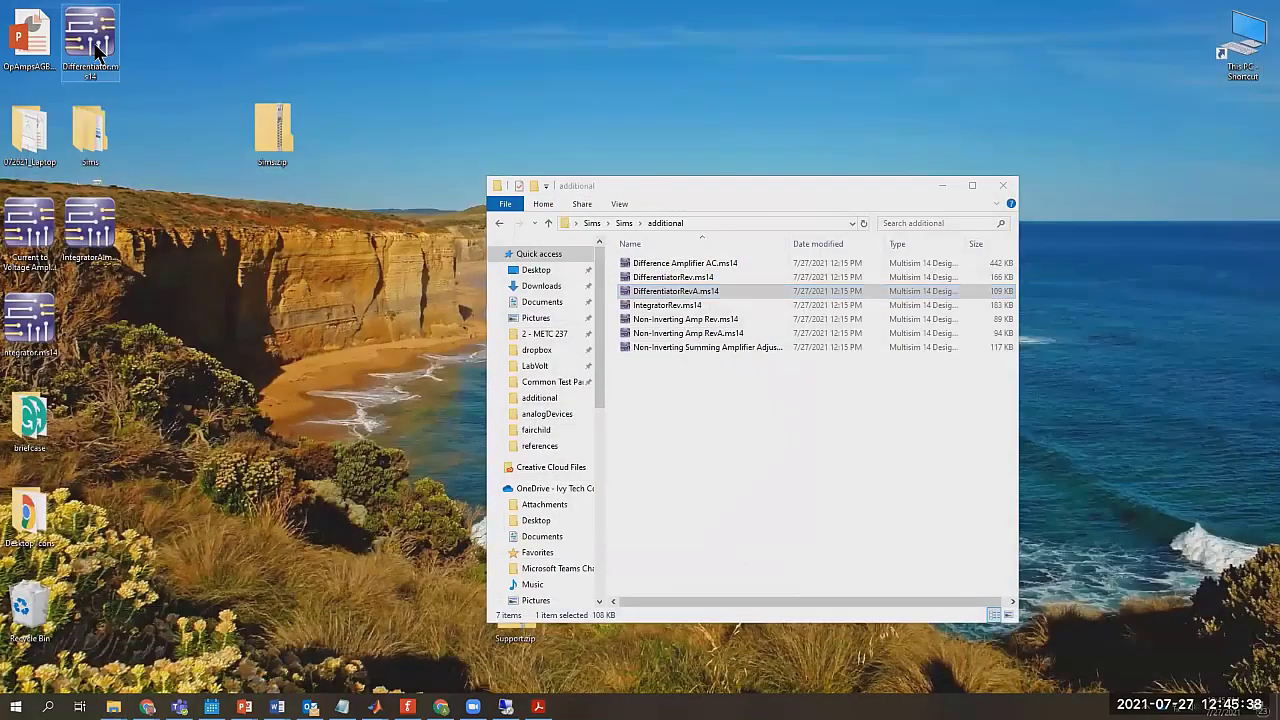
pyautogui.click(97, 55)
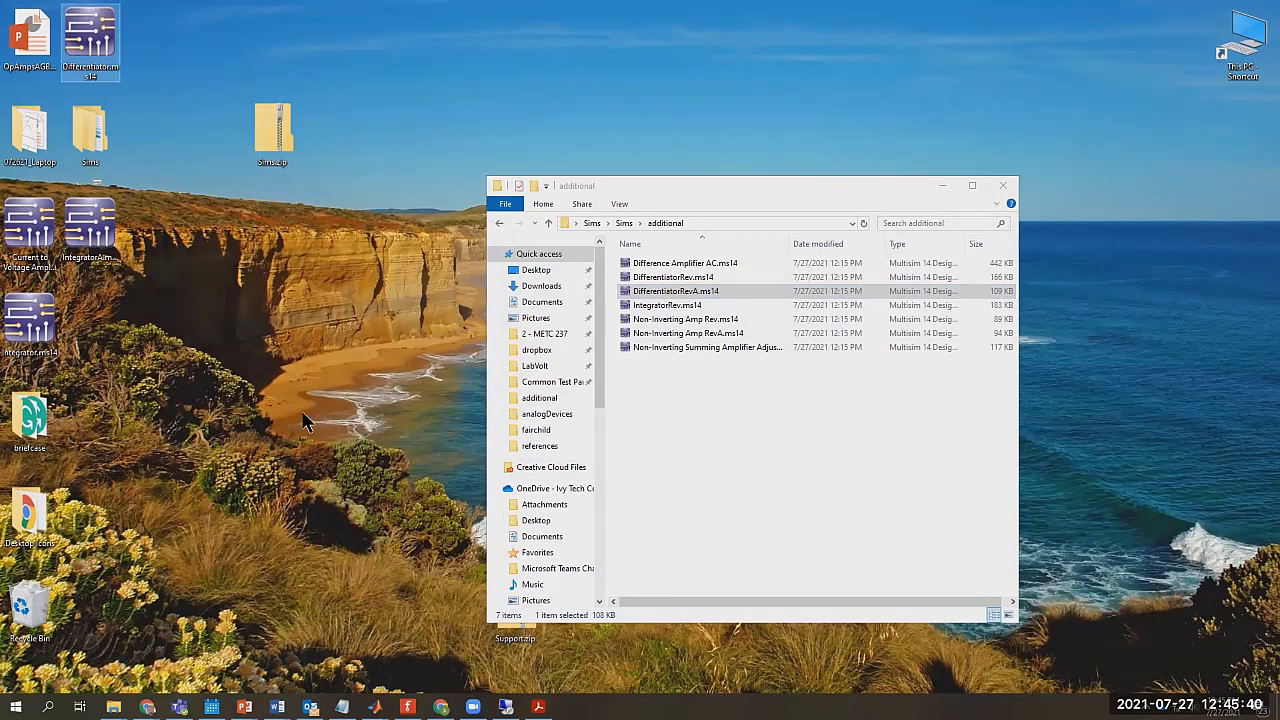
pyautogui.doubleClick(96, 140)
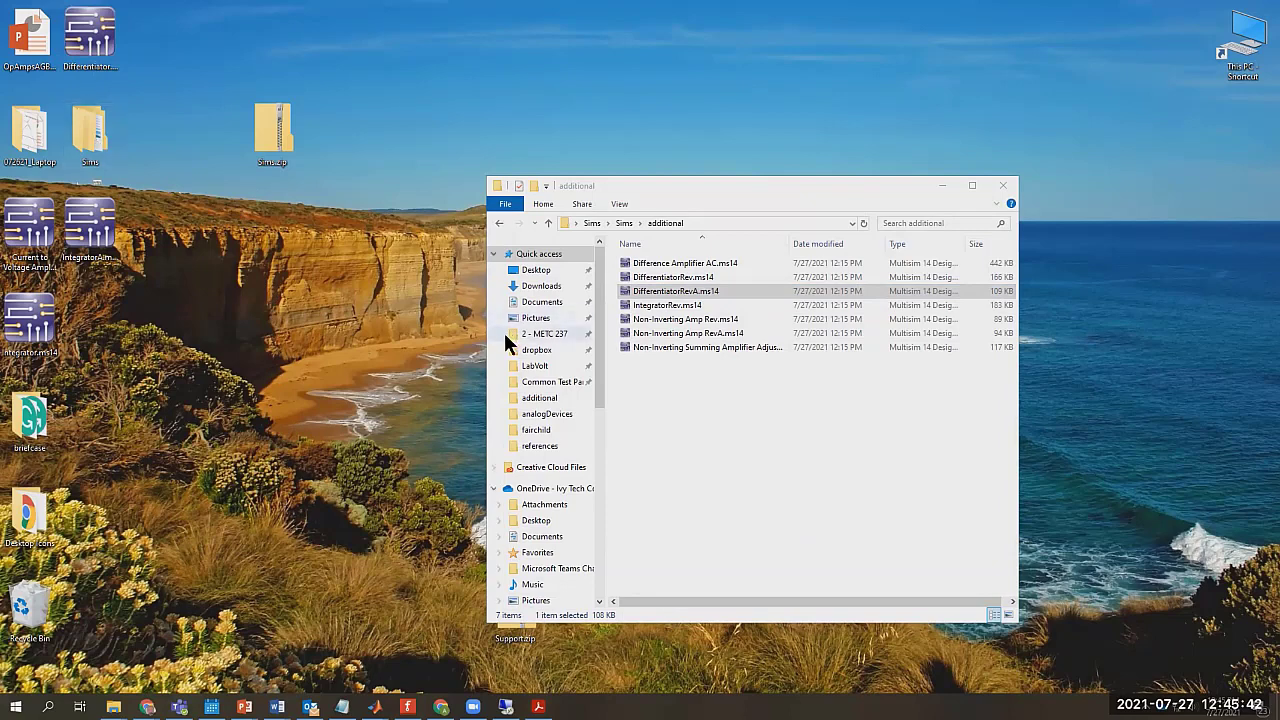
pyautogui.doubleClick(671, 280)
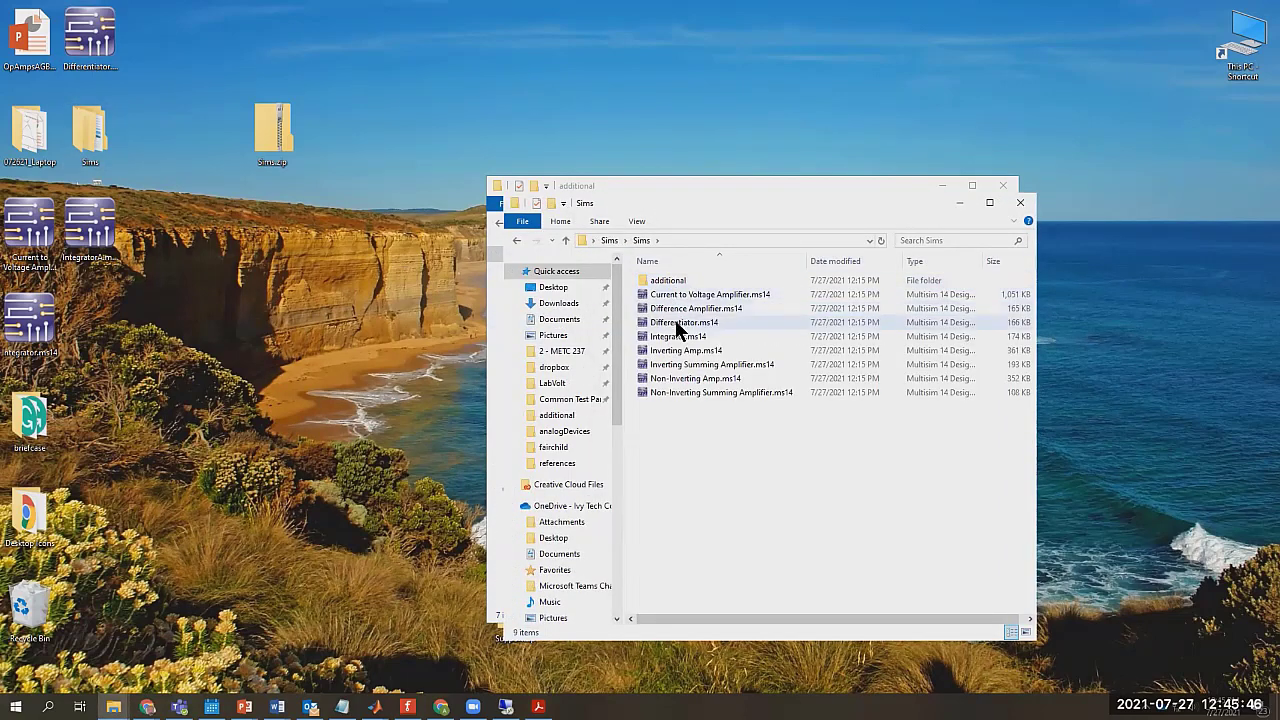
pyautogui.click(676, 324)
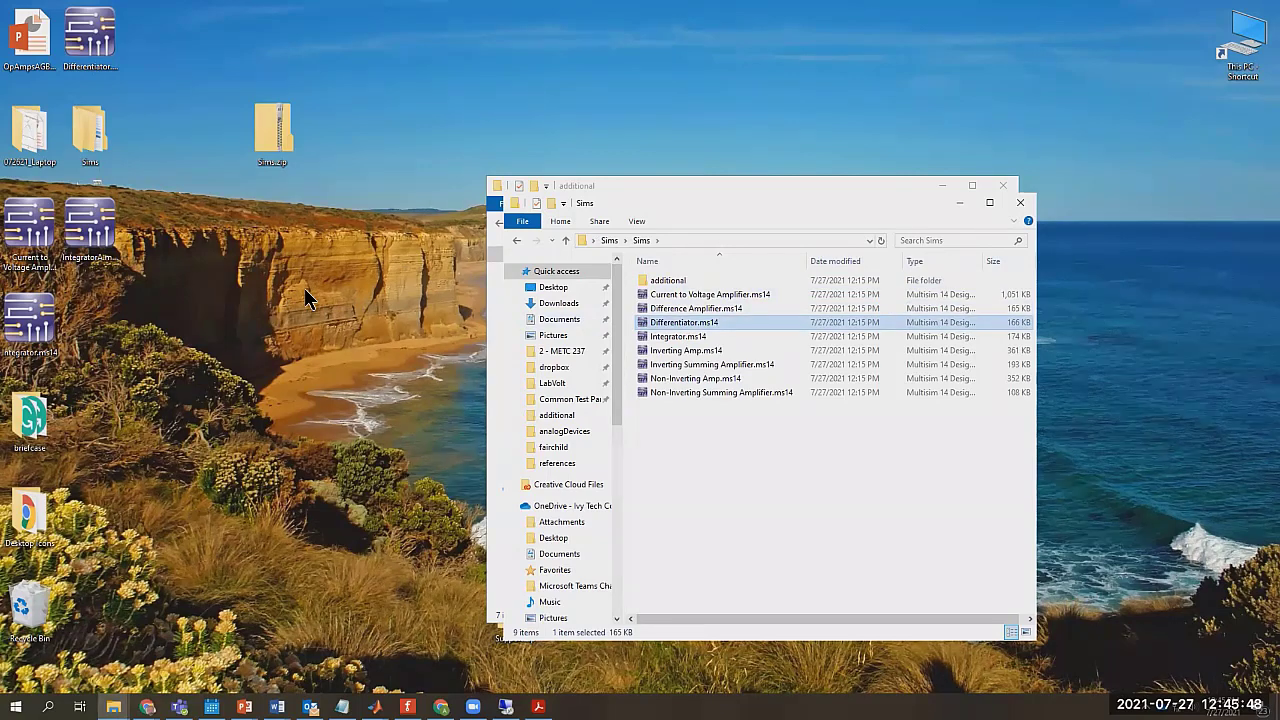
pyautogui.press('Return')
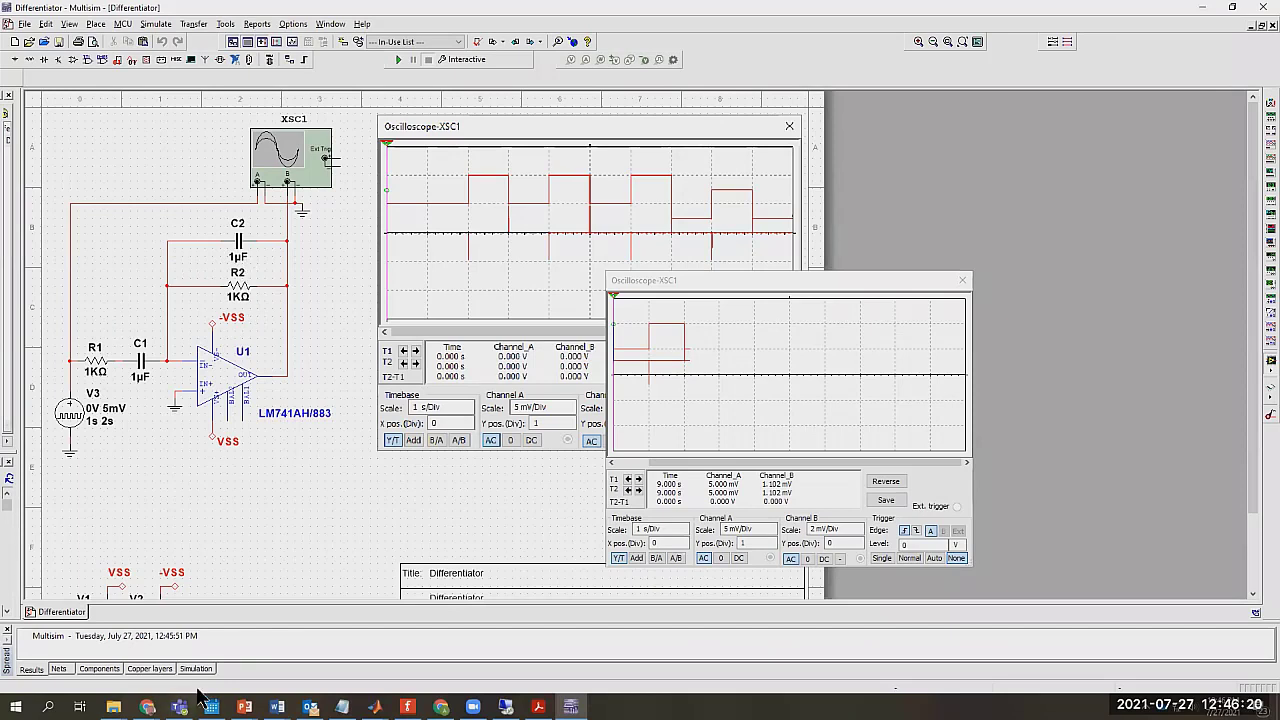
# - Open the desktop copy of Differentiator.ms14 alongside the Sims folder copy and close Multisim
pyautogui.click(1201, 7)
pyautogui.click(314, 385)
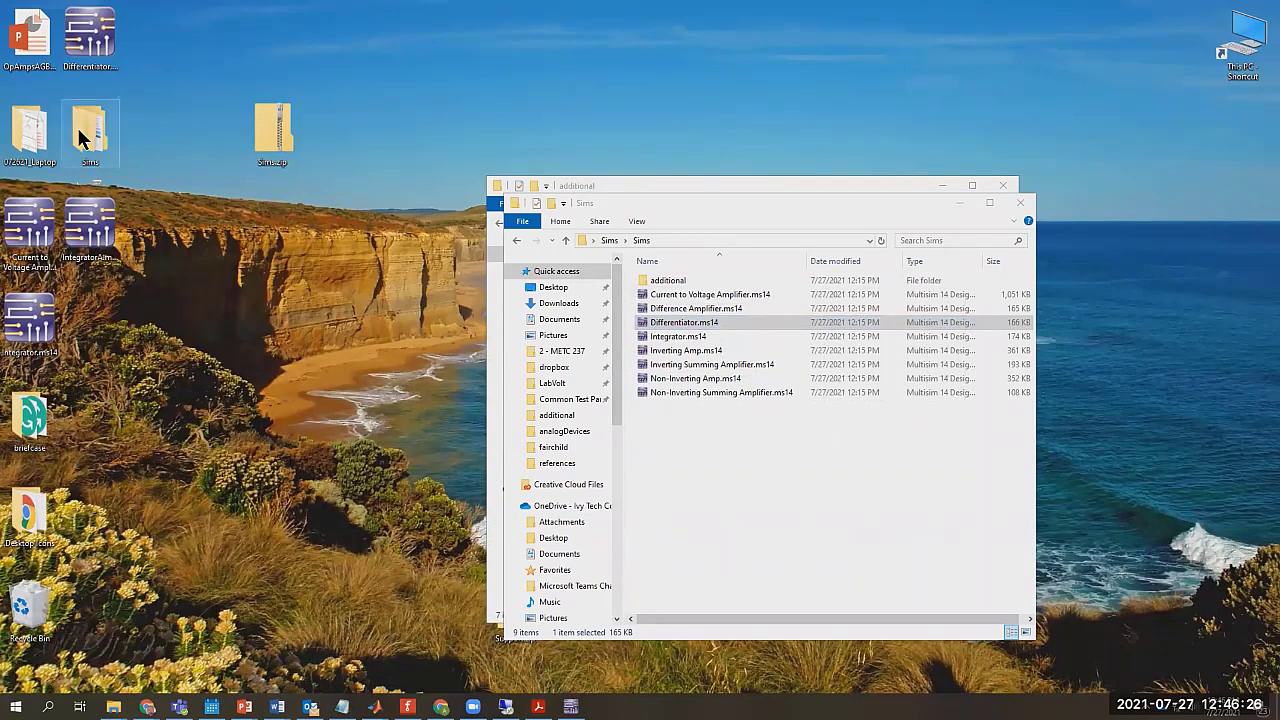
pyautogui.click(96, 54)
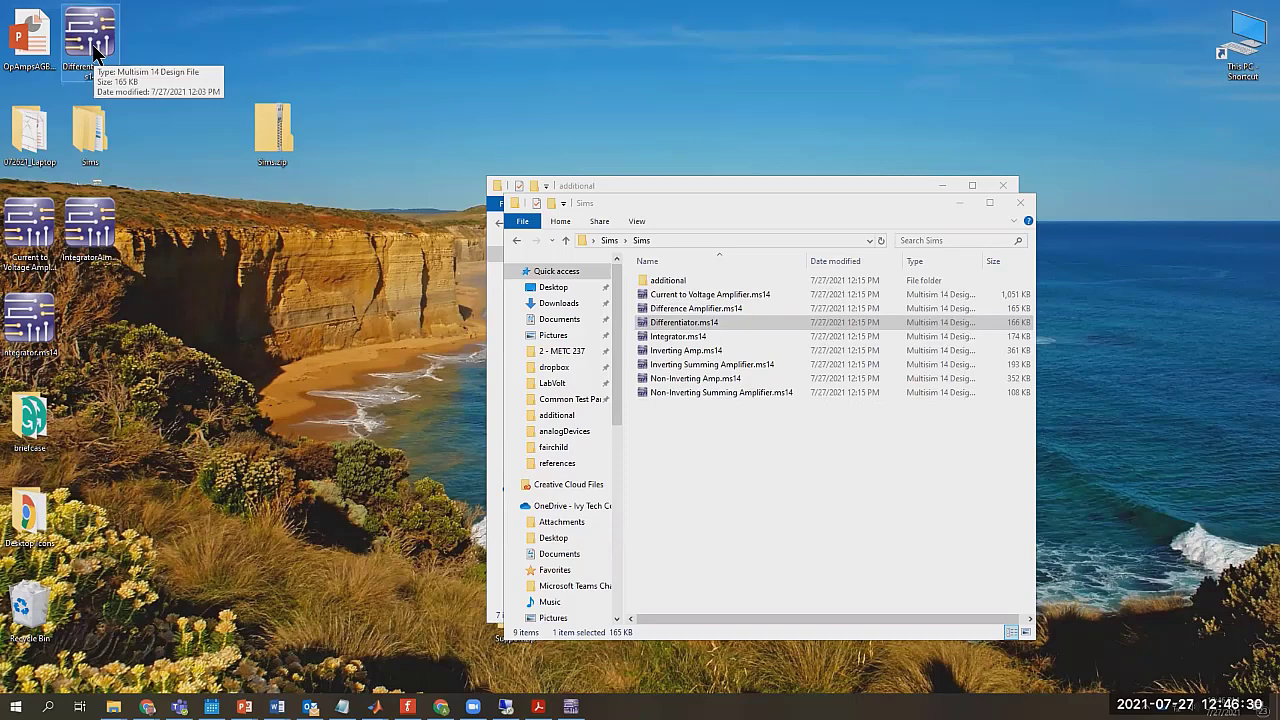
pyautogui.doubleClick(97, 55)
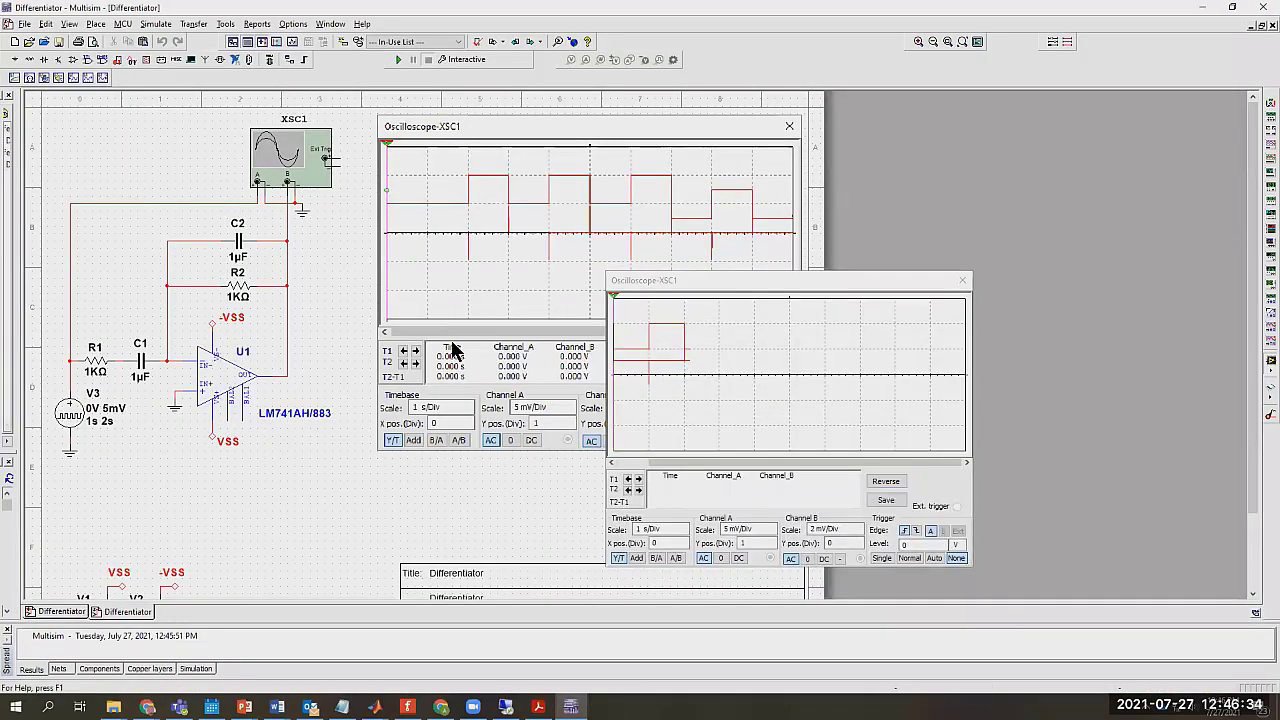
pyautogui.click(1262, 8)
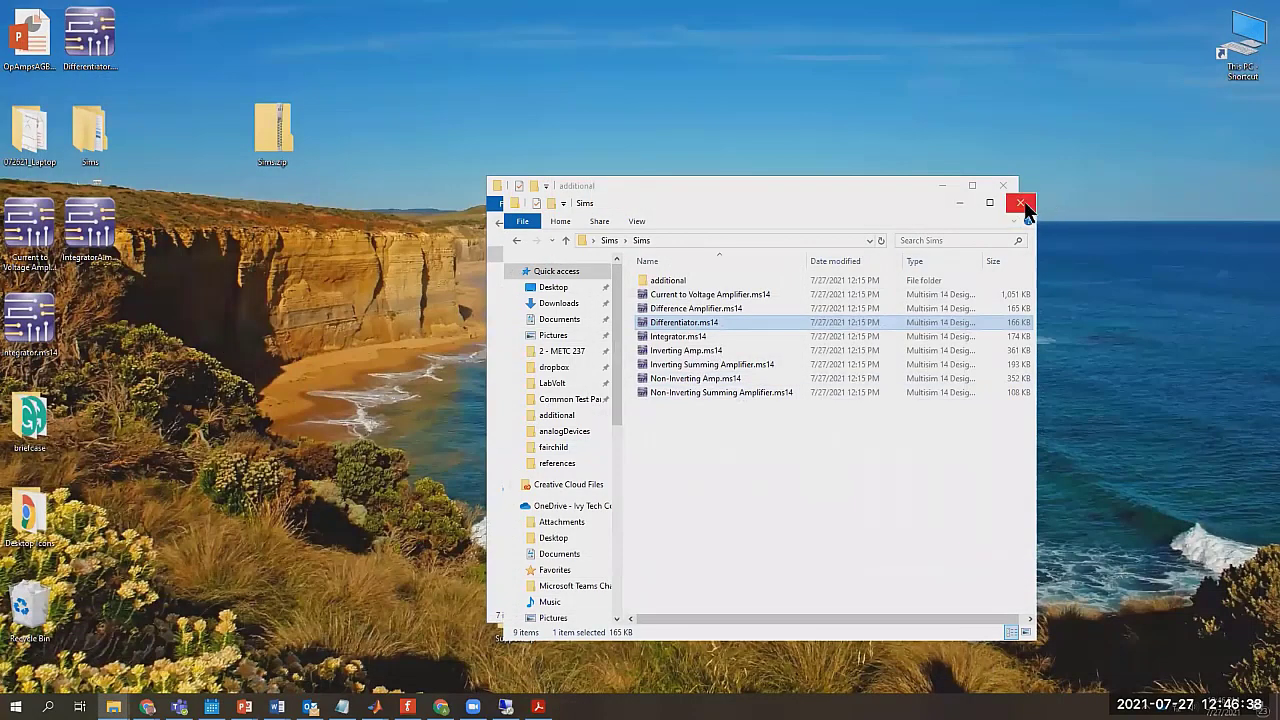
# - Close the Sims folder window and open Differentiator.ms14 from the Sims folder inside Sims.zip
pyautogui.click(1020, 203)
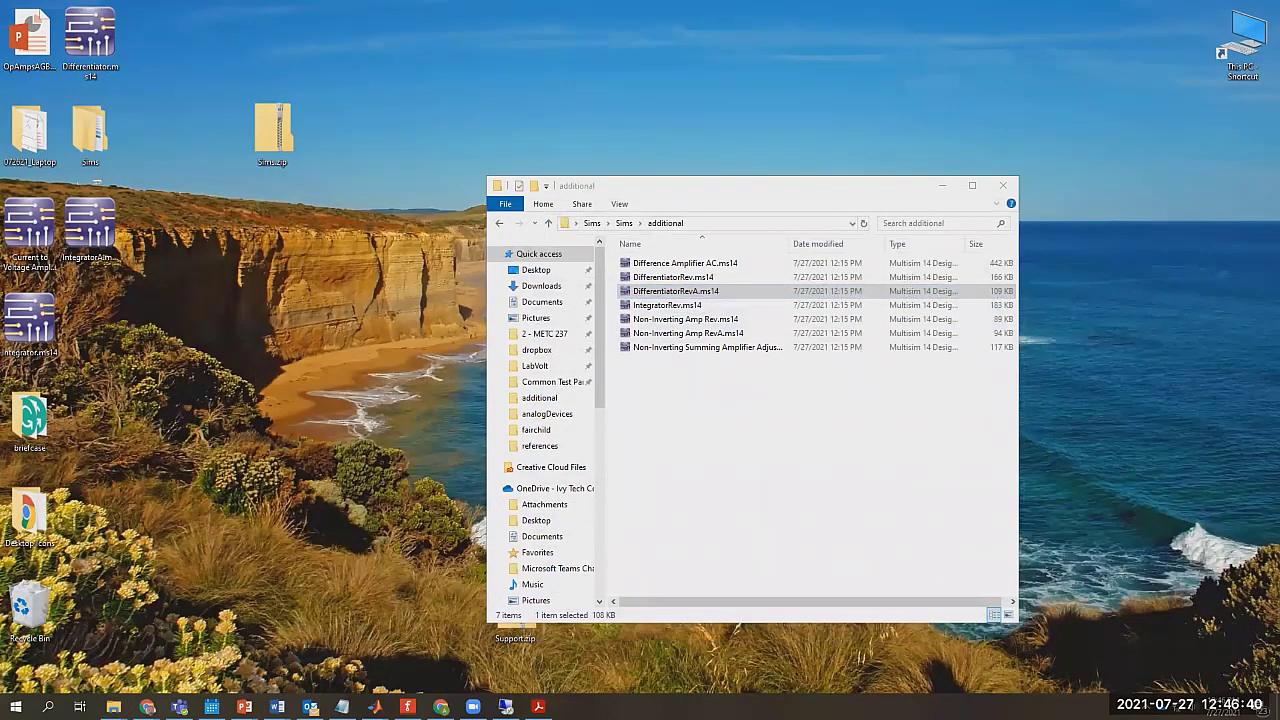
pyautogui.click(265, 128)
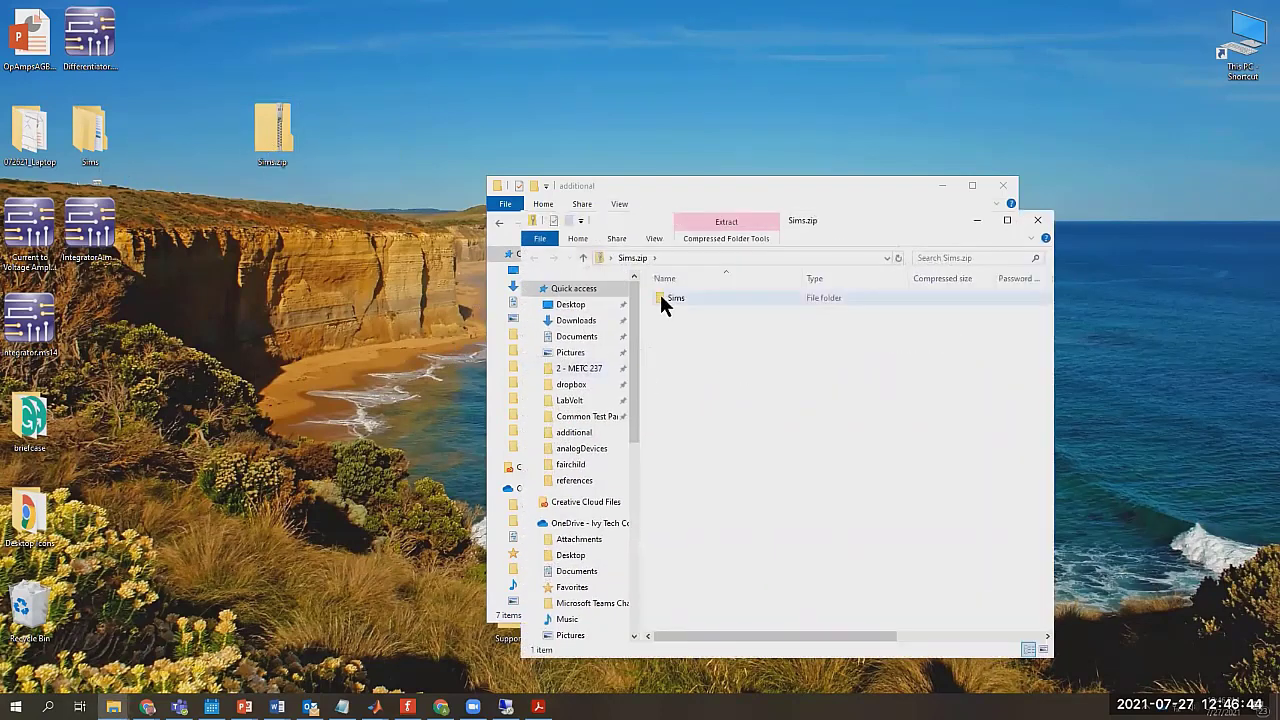
pyautogui.doubleClick(659, 293)
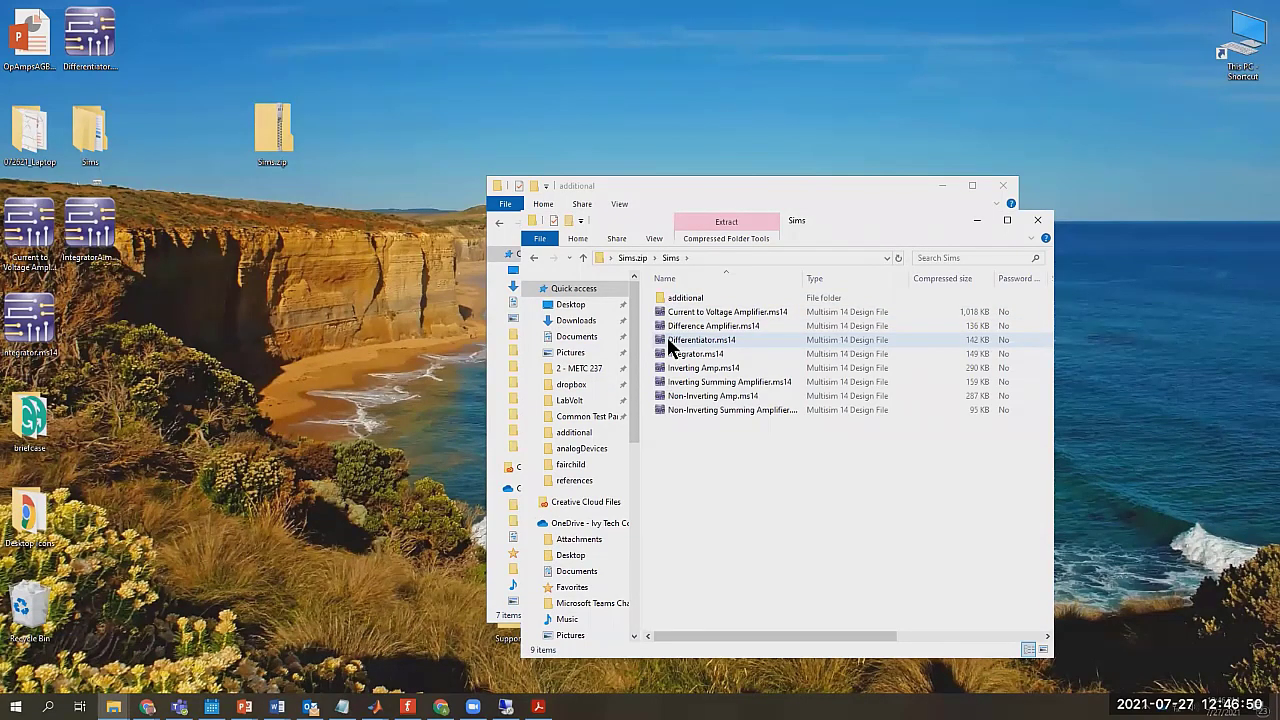
pyautogui.click(667, 338)
pyautogui.doubleClick(665, 338)
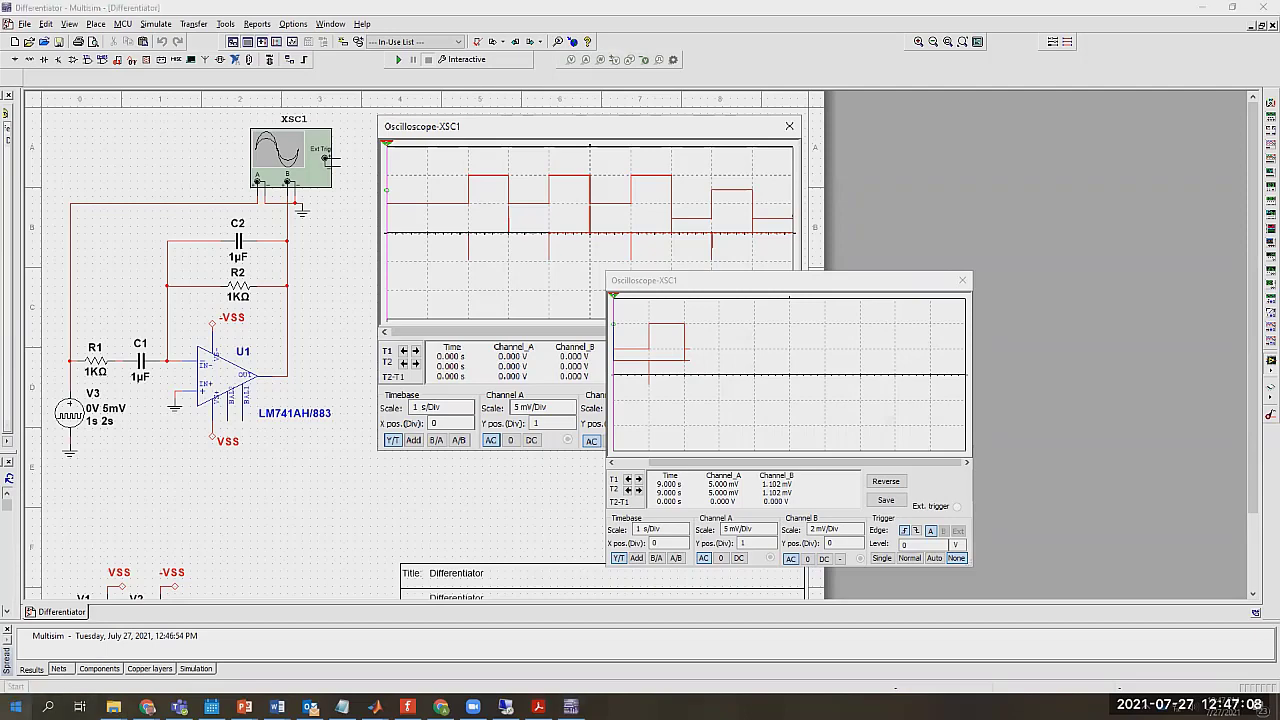
# - Launch Excel with a blank workbook and place its window beside the Differentiator schematic
pyautogui.press('super')
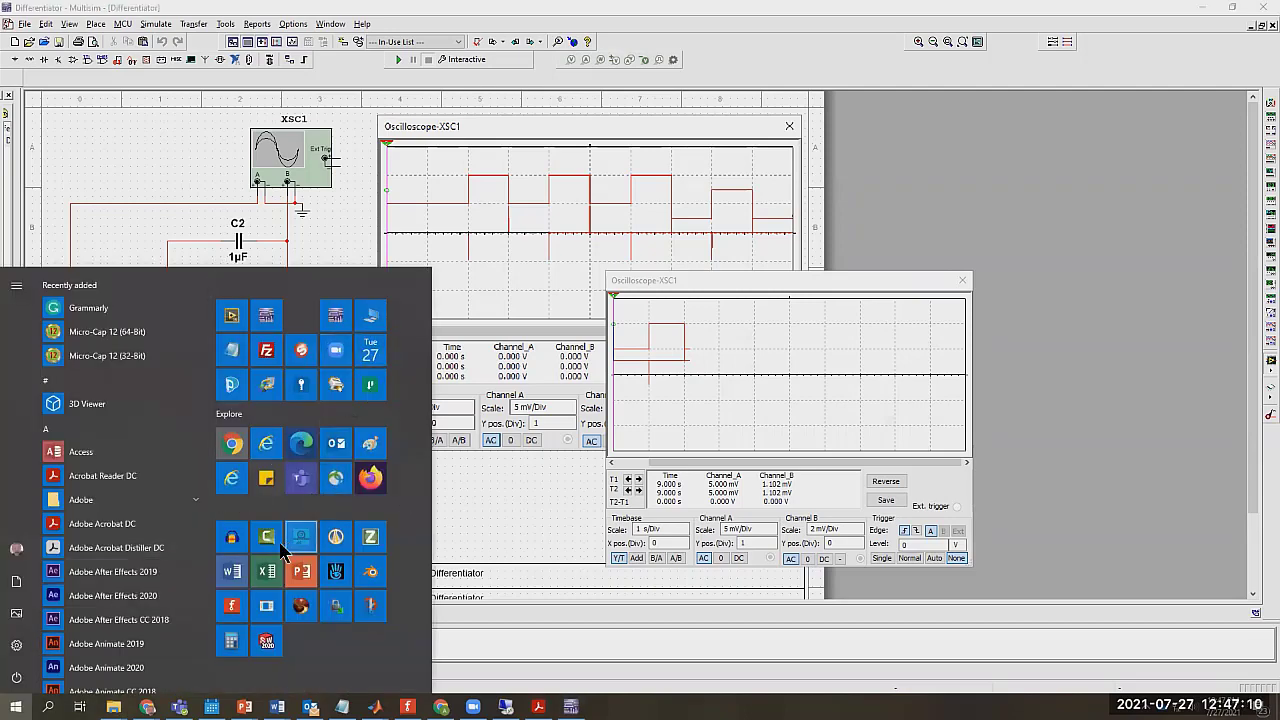
pyautogui.click(484, 427)
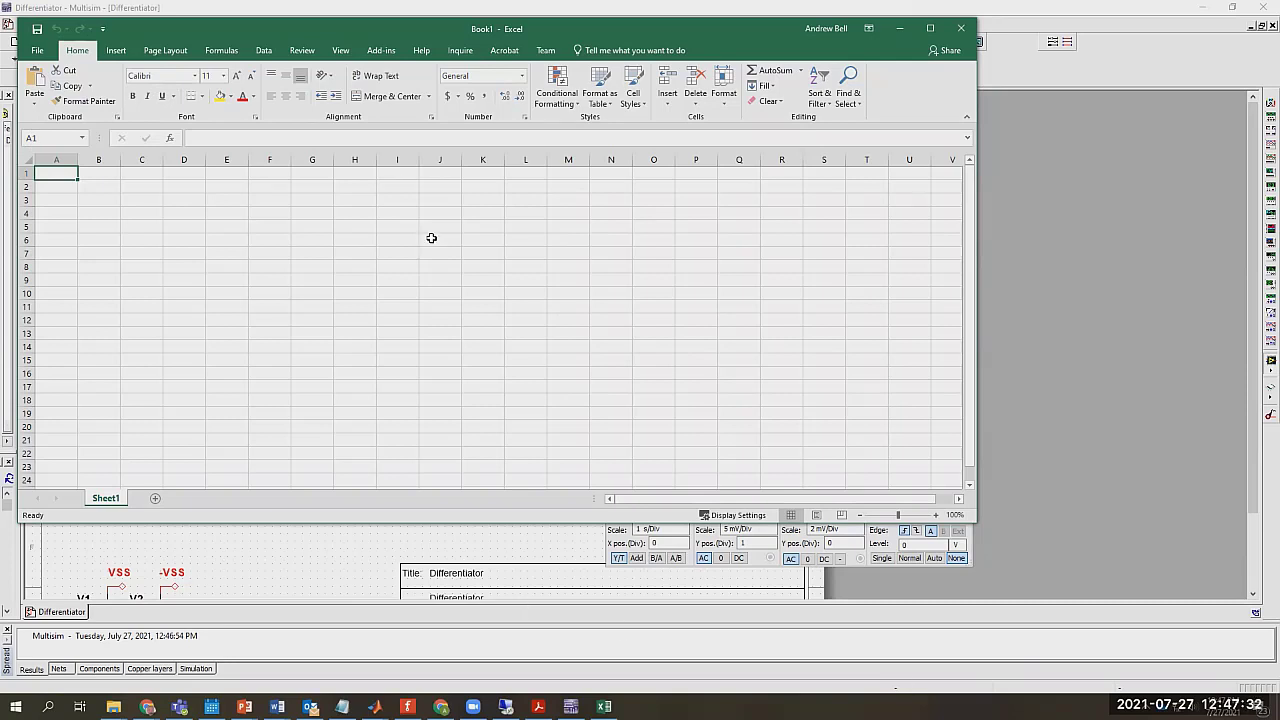
pyautogui.click(277, 305)
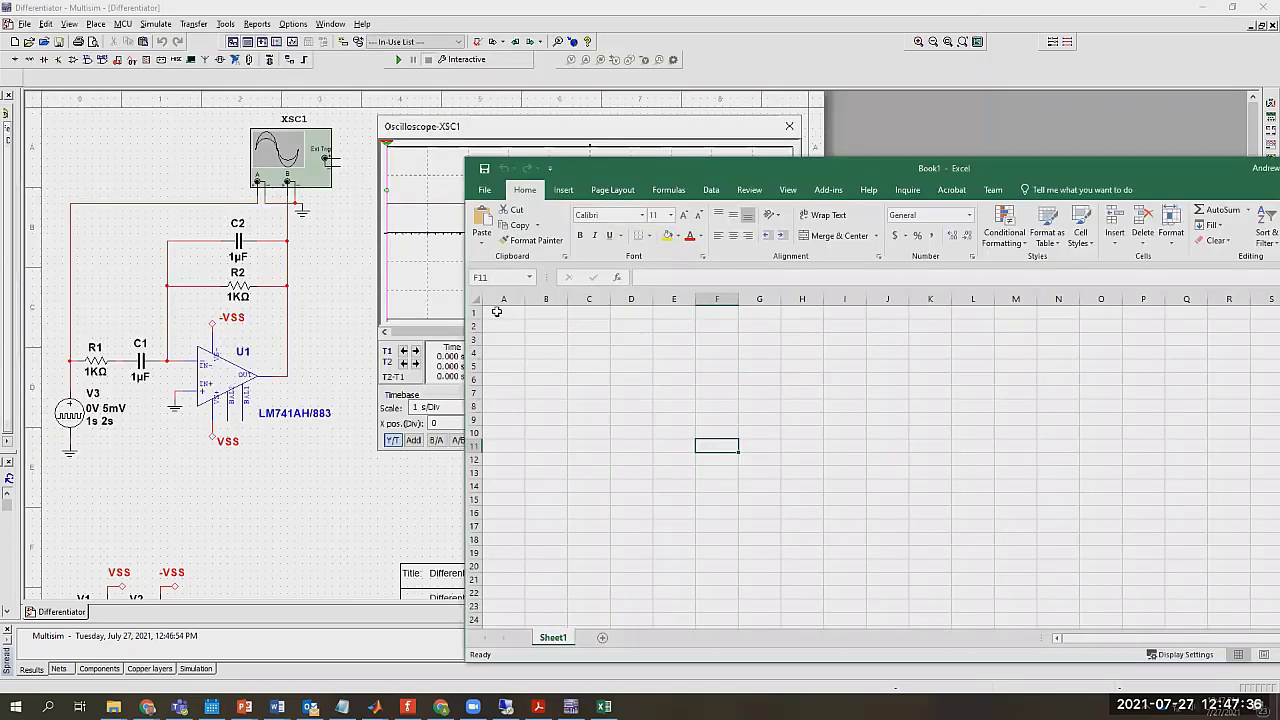
pyautogui.click(496, 312)
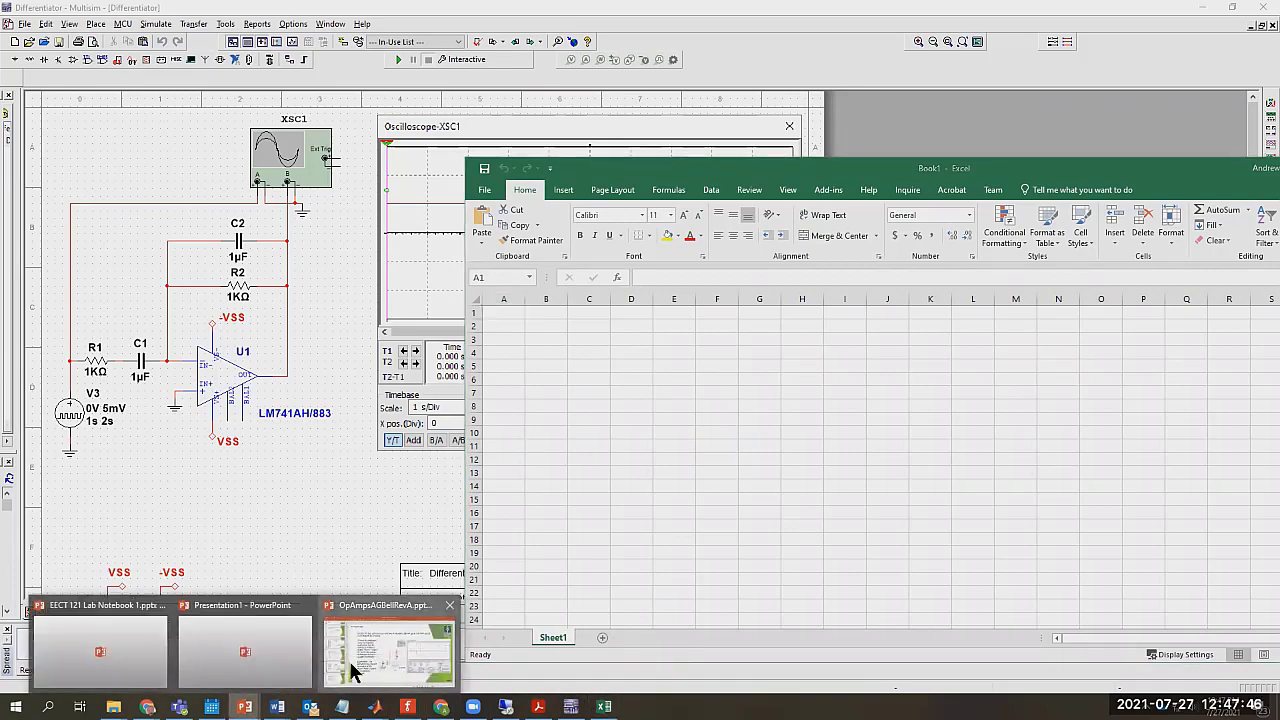
# - Switch to the op-amp presentation in PowerPoint, show slide 23 with the differentiator equations, and arrange it beside the Excel workbook
pyautogui.hotkey('alt', 'Tab')
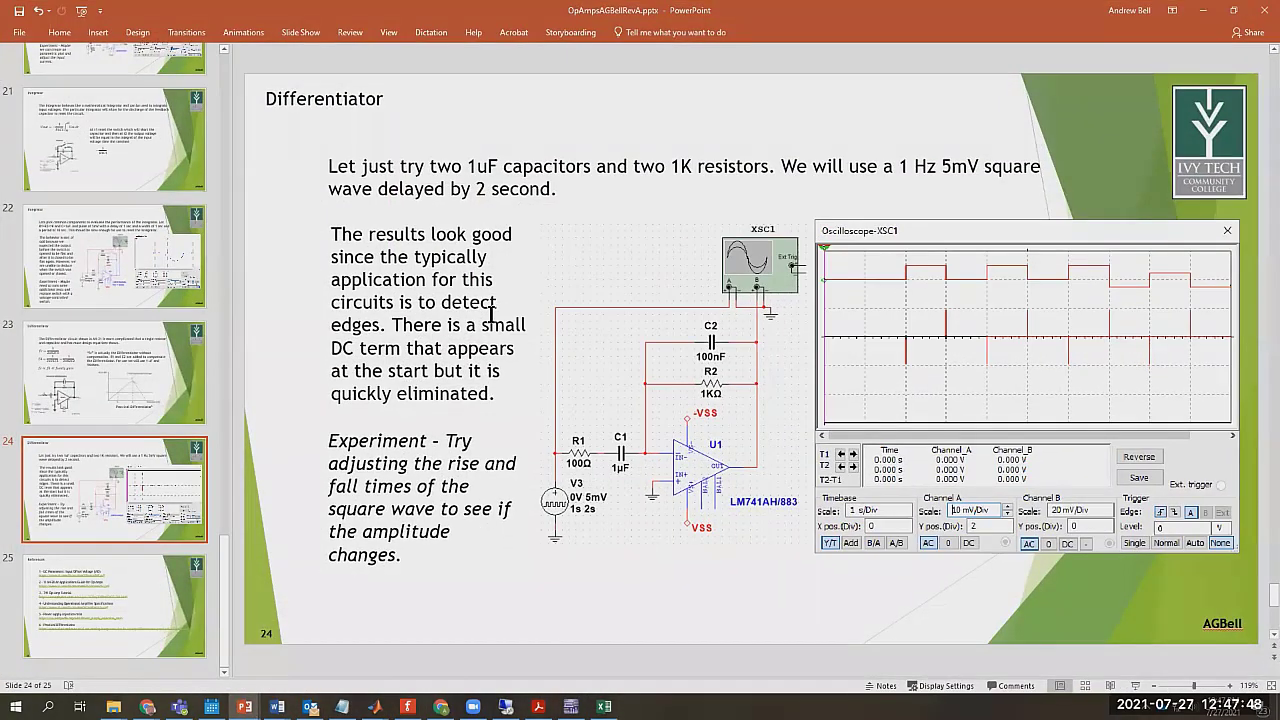
pyautogui.scroll(1, 491, 315)
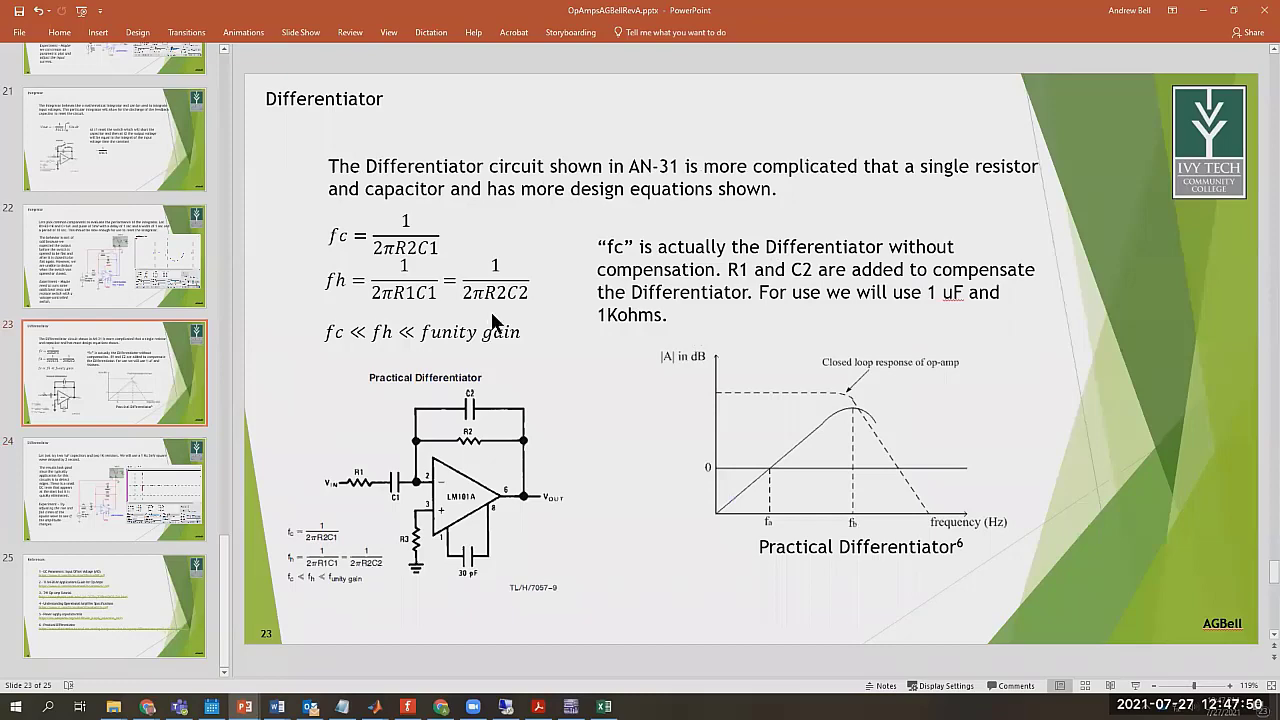
pyautogui.doubleClick(938, 32)
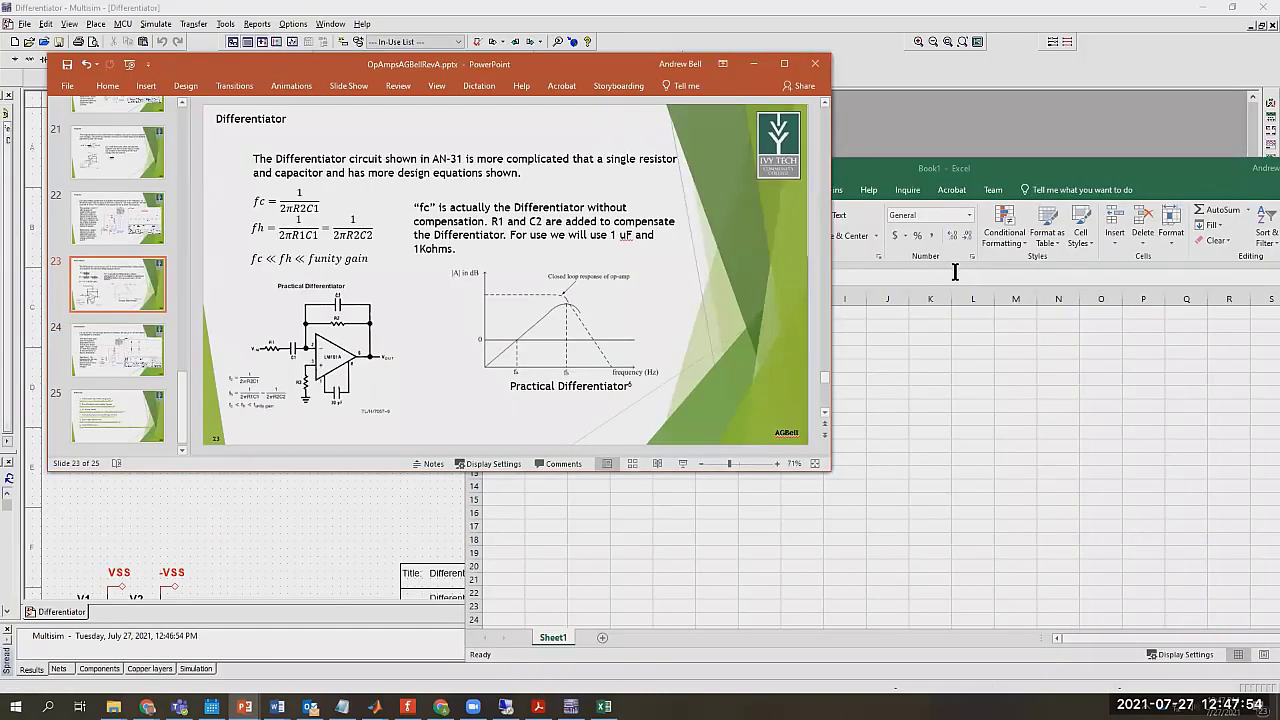
pyautogui.click(910, 180)
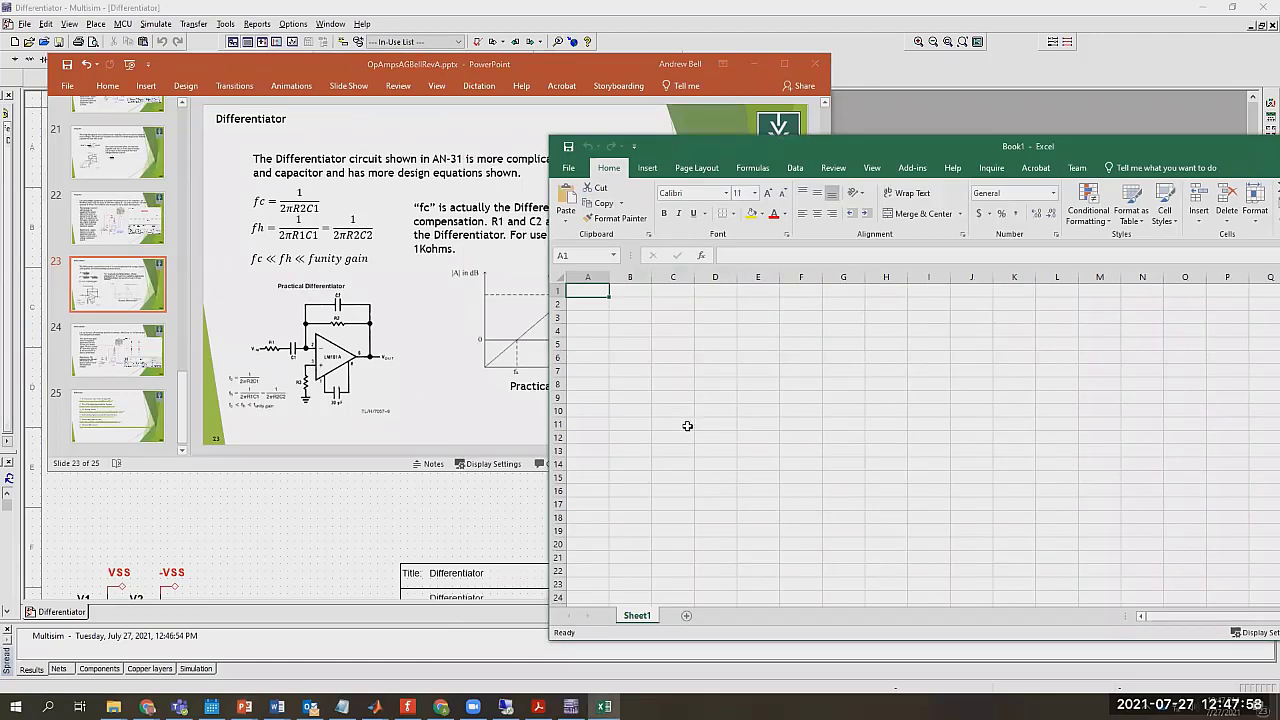
# - Enter the label "fc =" in the blank sheet and move it to cell A3
pyautogui.write('fc =')
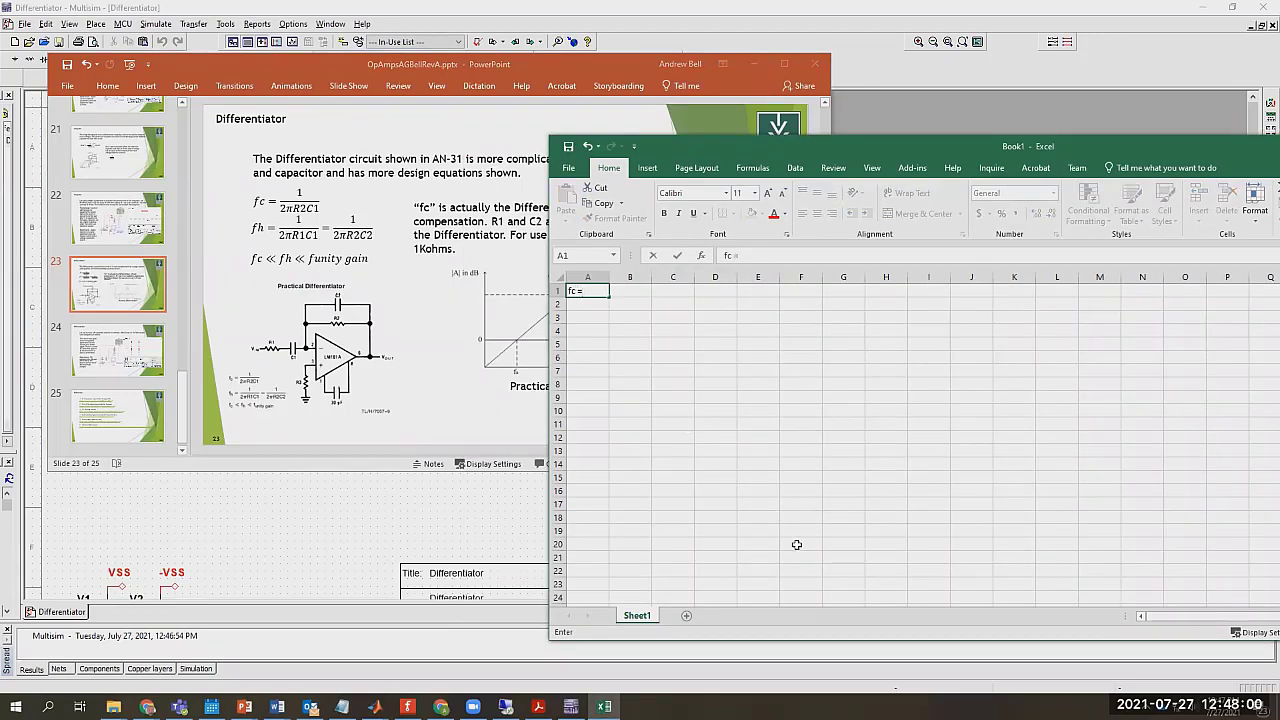
pyautogui.click(674, 422)
pyautogui.click(574, 289)
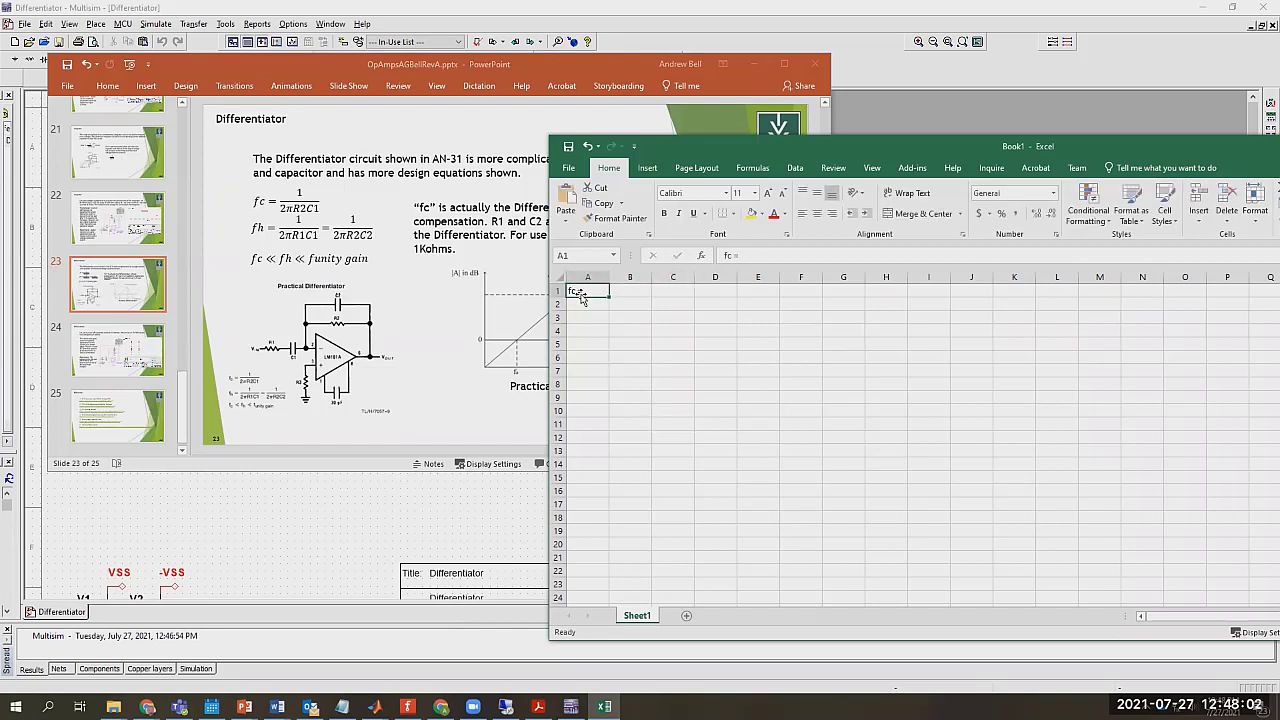
pyautogui.moveTo(580, 297); pyautogui.dragTo(578, 326)
# - Enter the label "C1 =" in cell A1 and the capacitance 1e-6 in cell B1
pyautogui.click(580, 291)
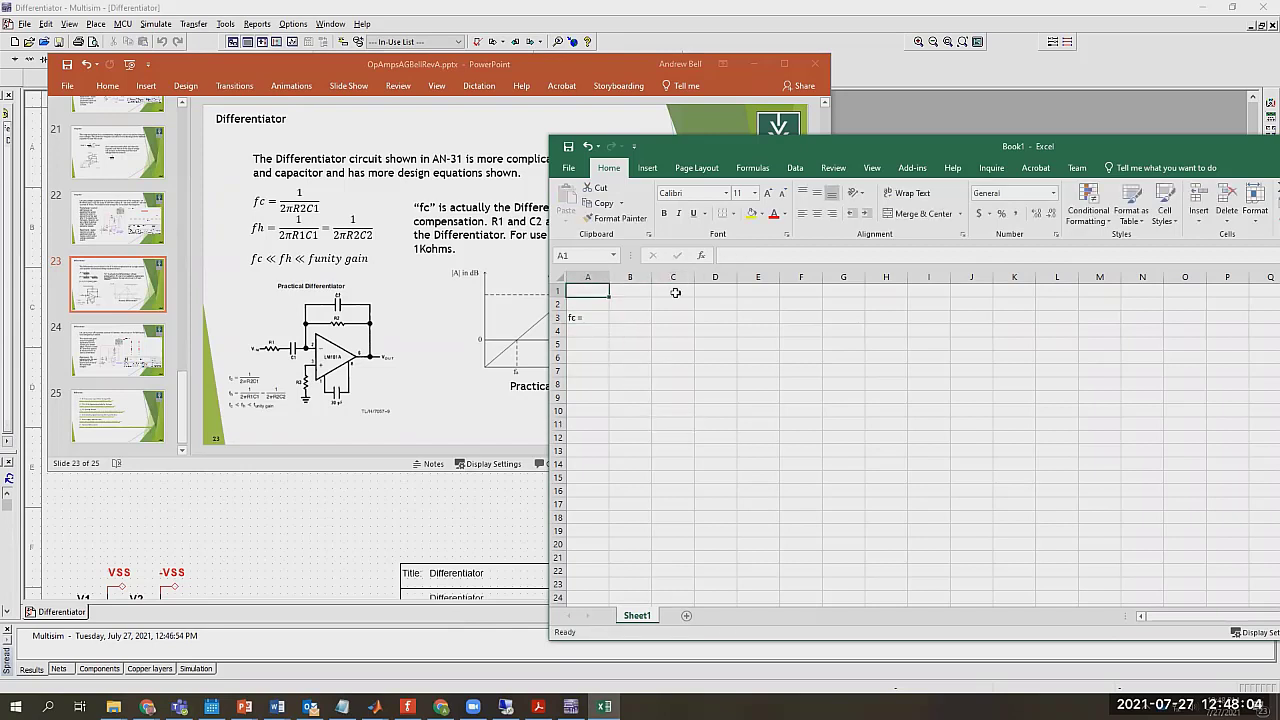
pyautogui.write('C1 =')
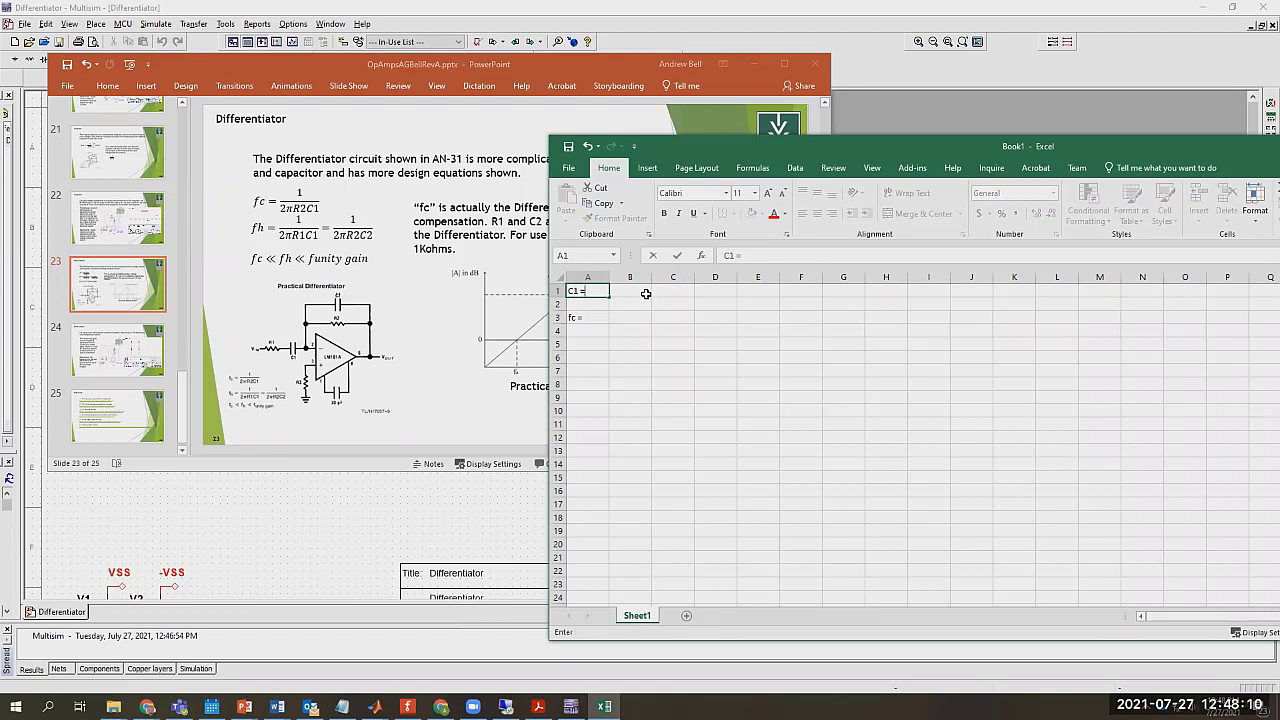
pyautogui.click(640, 291)
pyautogui.write('1e-6')
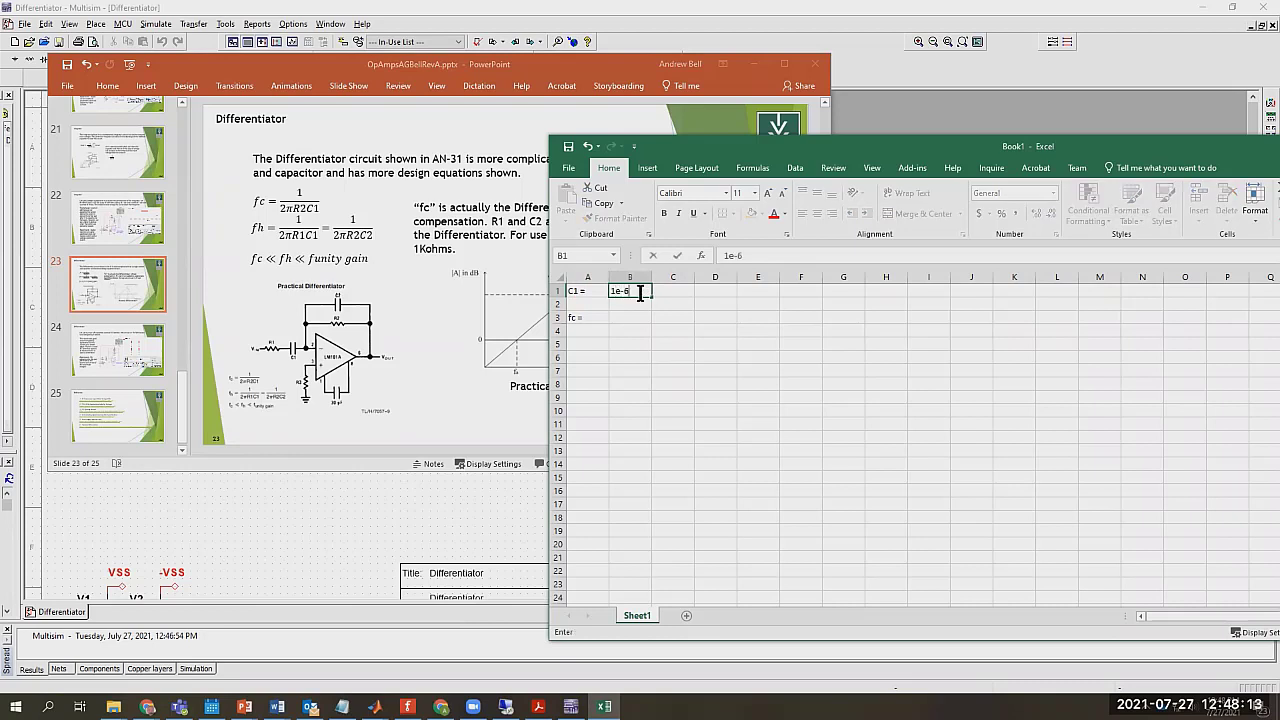
pyautogui.press('Return')
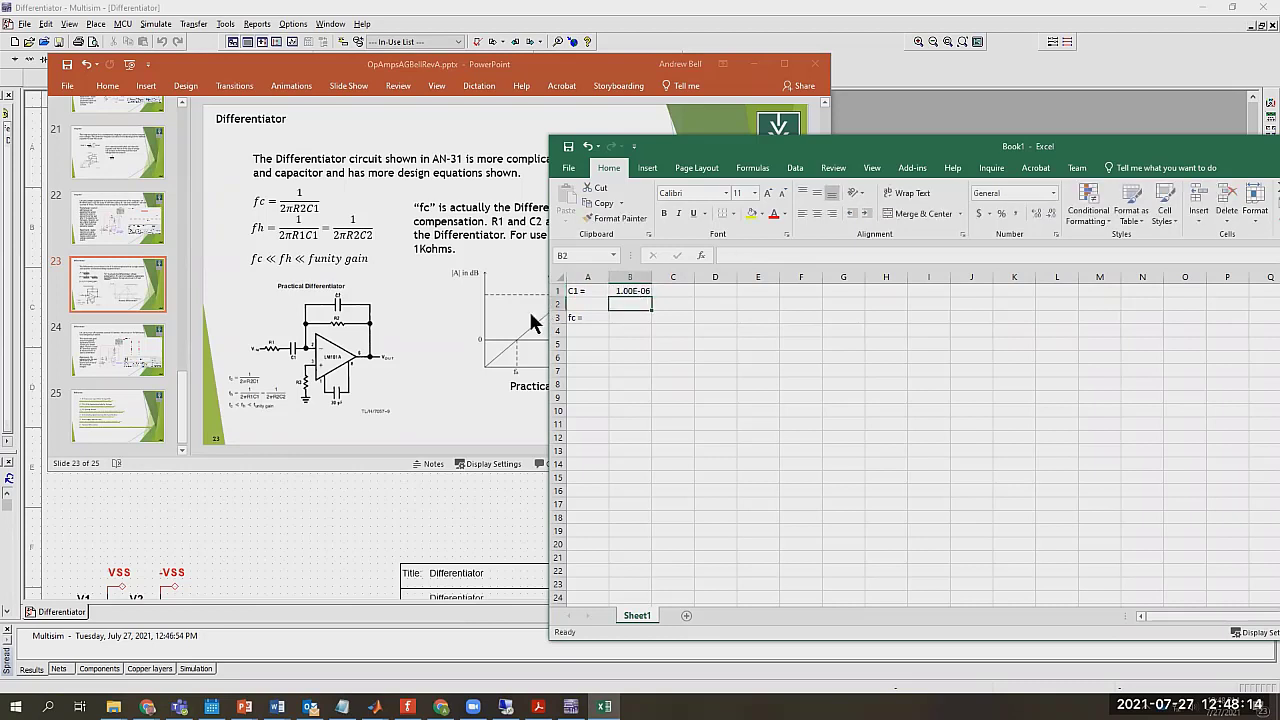
# - Enter the label "R2 =" in cell A2 and the resistance =1e3 in cell B2
pyautogui.click(574, 302)
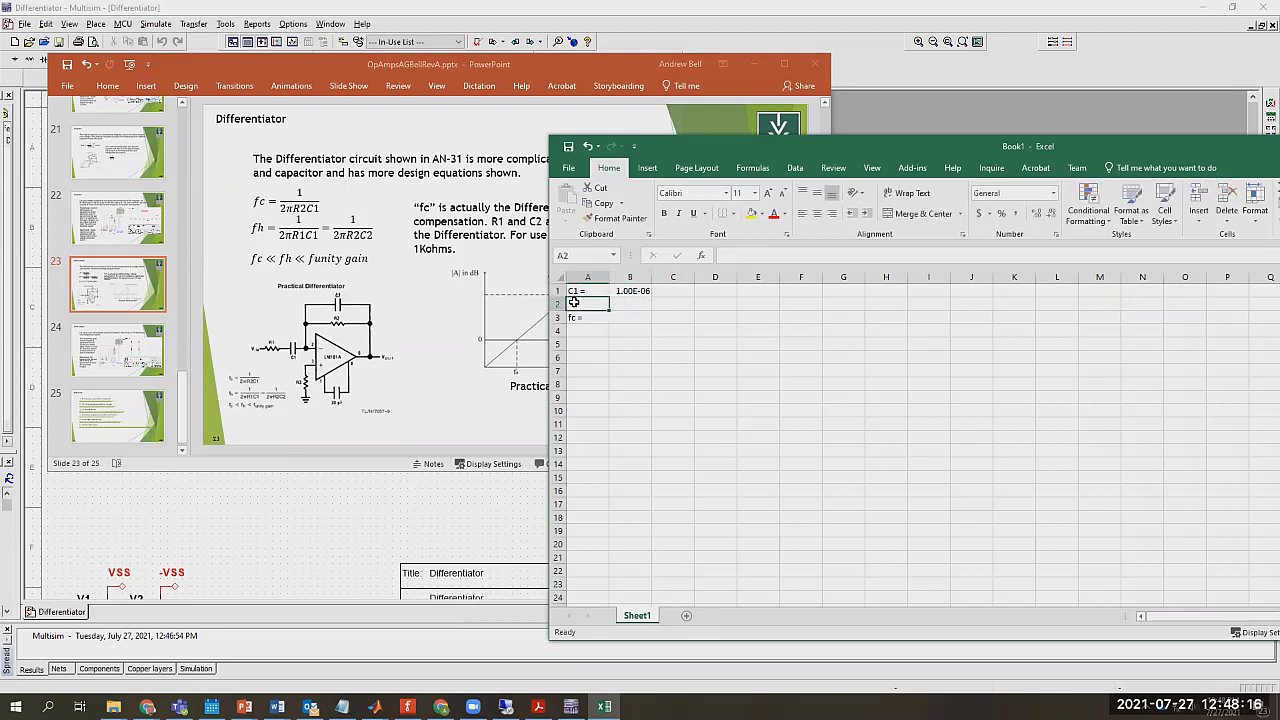
pyautogui.write('R2 =')
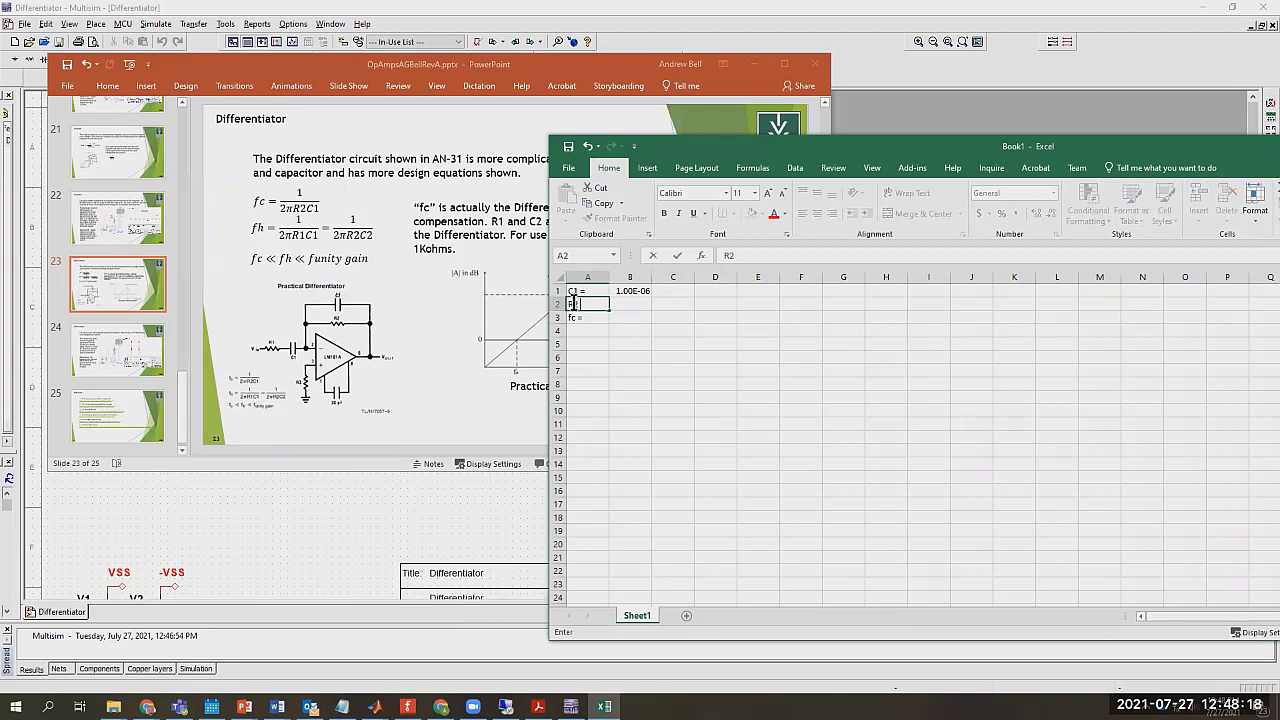
pyautogui.click(627, 301)
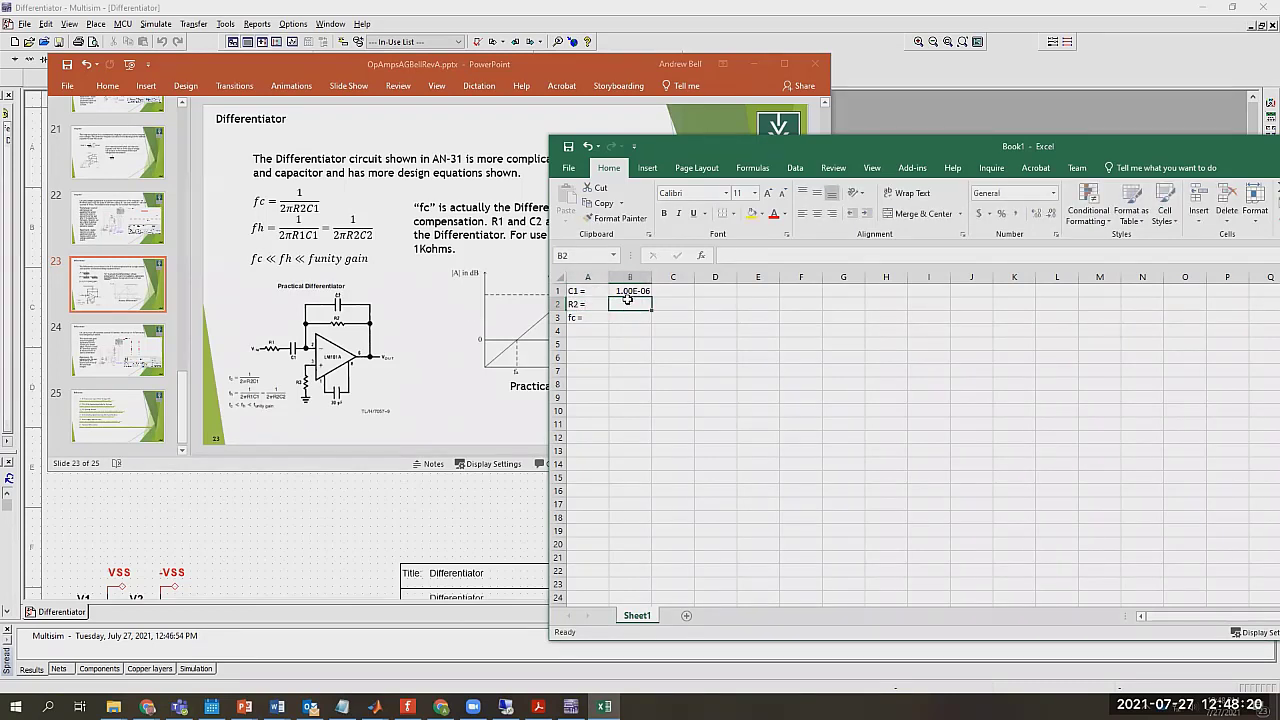
pyautogui.write('=1e3')
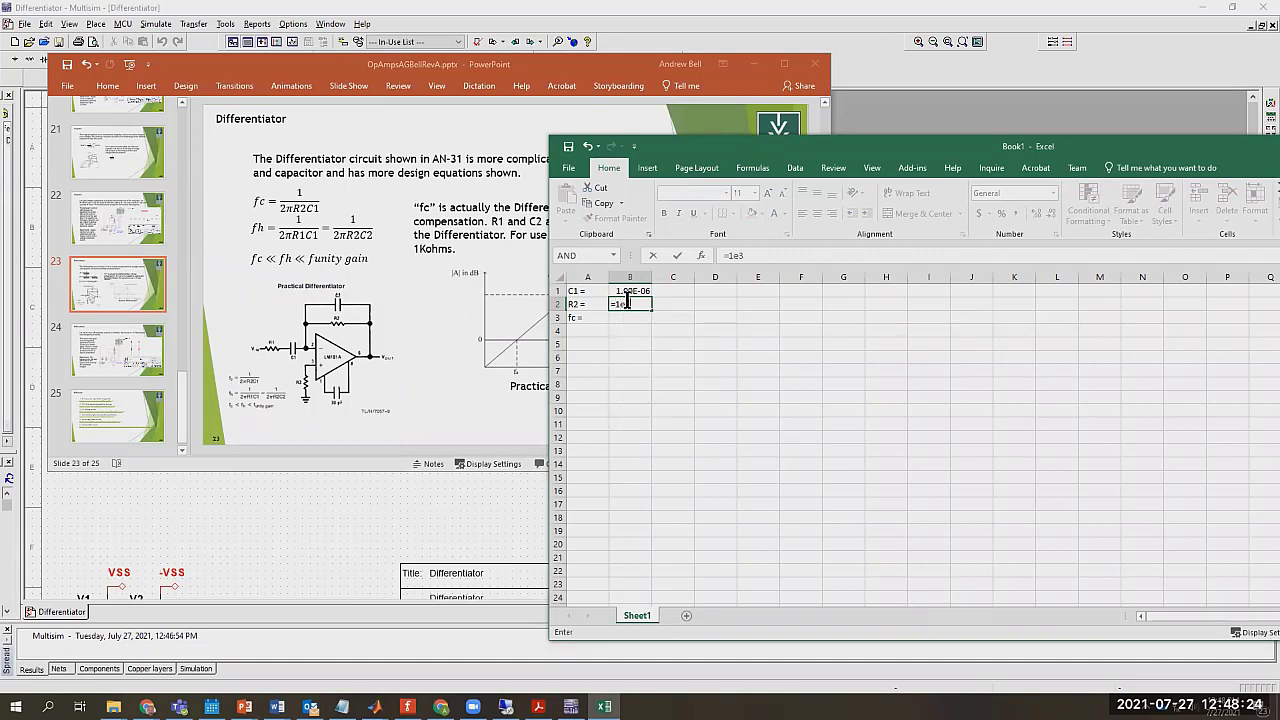
pyautogui.press('Return')
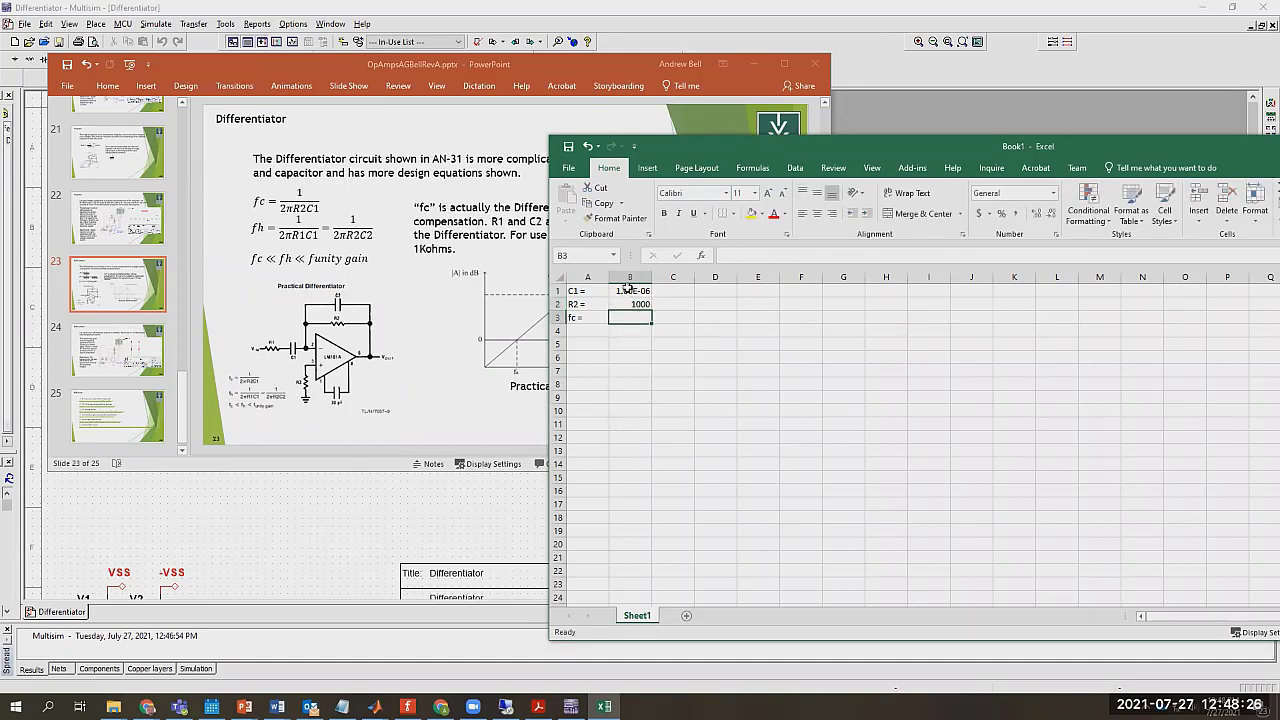
# - Format cells B1 and B2 with the custom engineering number format ##0.0E+0
pyautogui.moveTo(628, 292); pyautogui.dragTo(631, 302)
pyautogui.rightClick(631, 300)
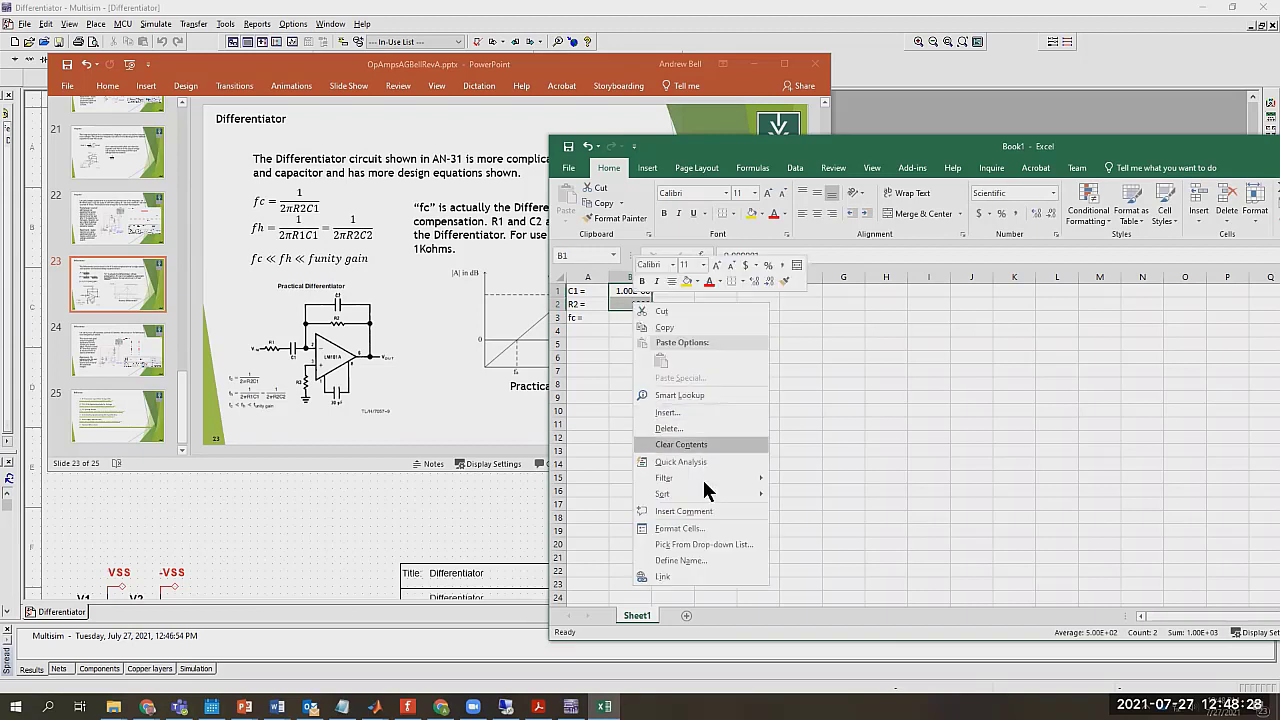
pyautogui.click(700, 526)
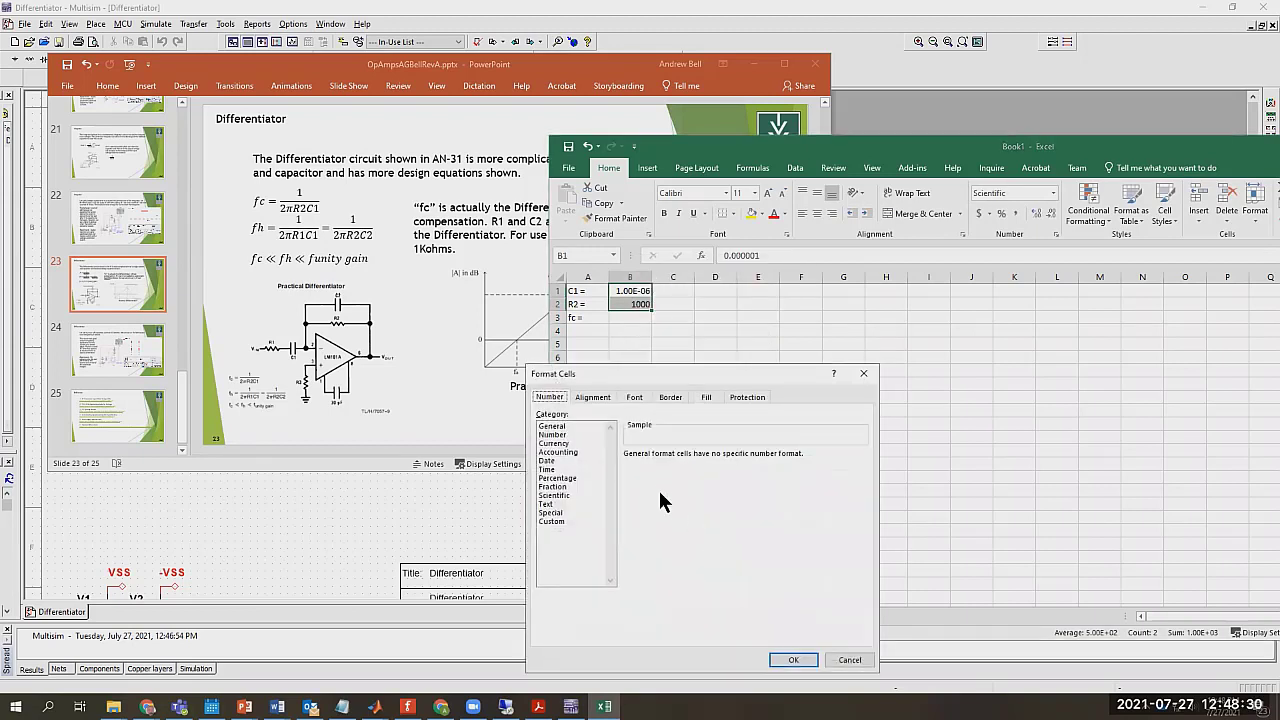
pyautogui.moveTo(545, 427); pyautogui.dragTo(550, 518)
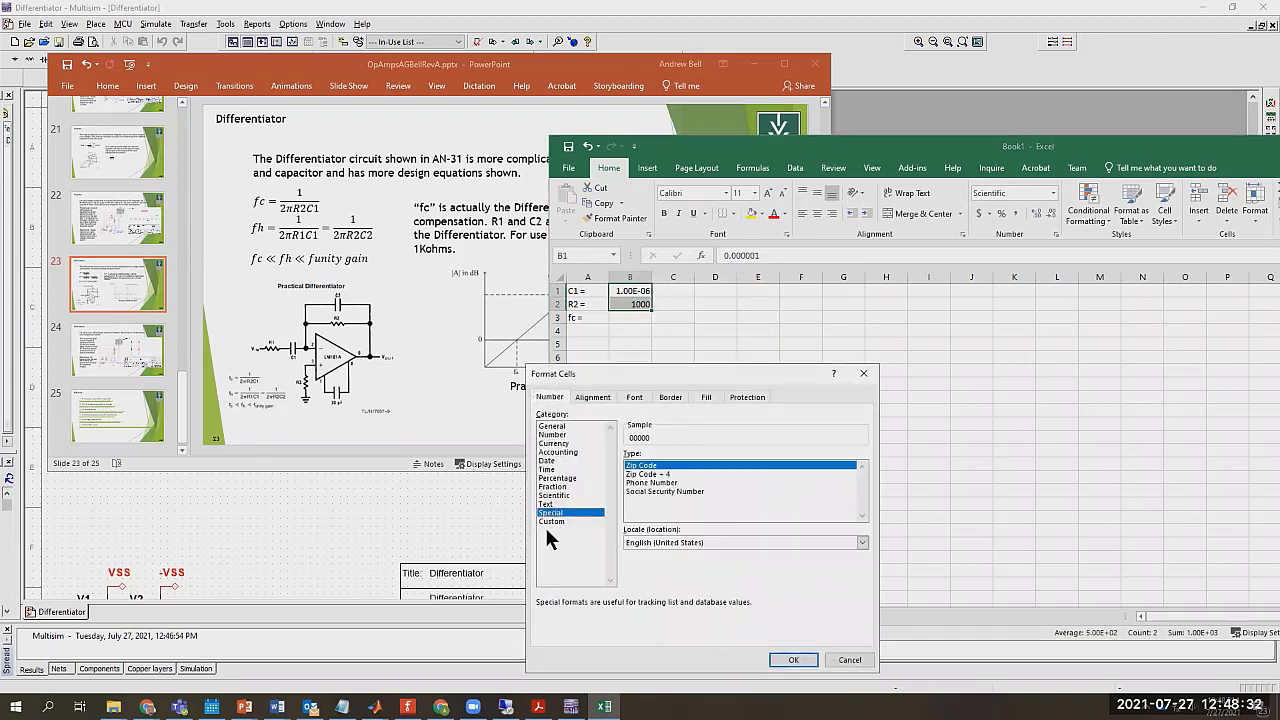
pyautogui.click(552, 521)
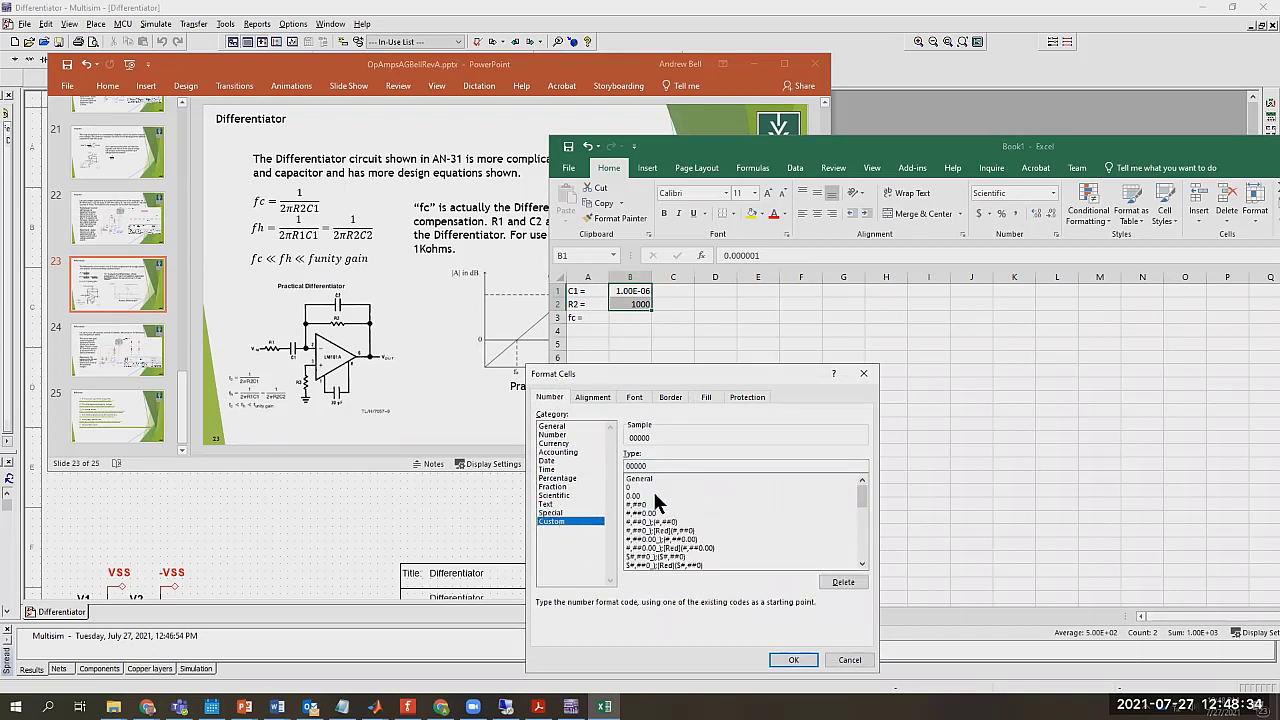
pyautogui.click(862, 550)
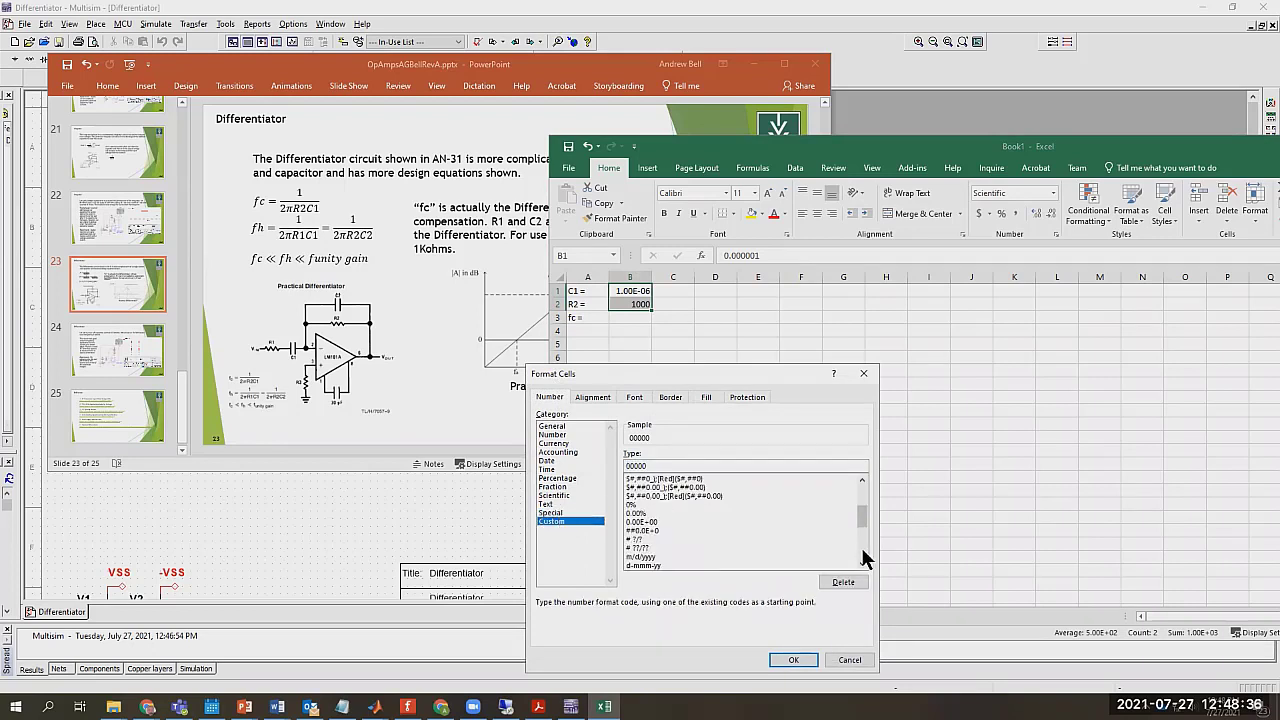
pyautogui.click(655, 530)
pyautogui.click(790, 660)
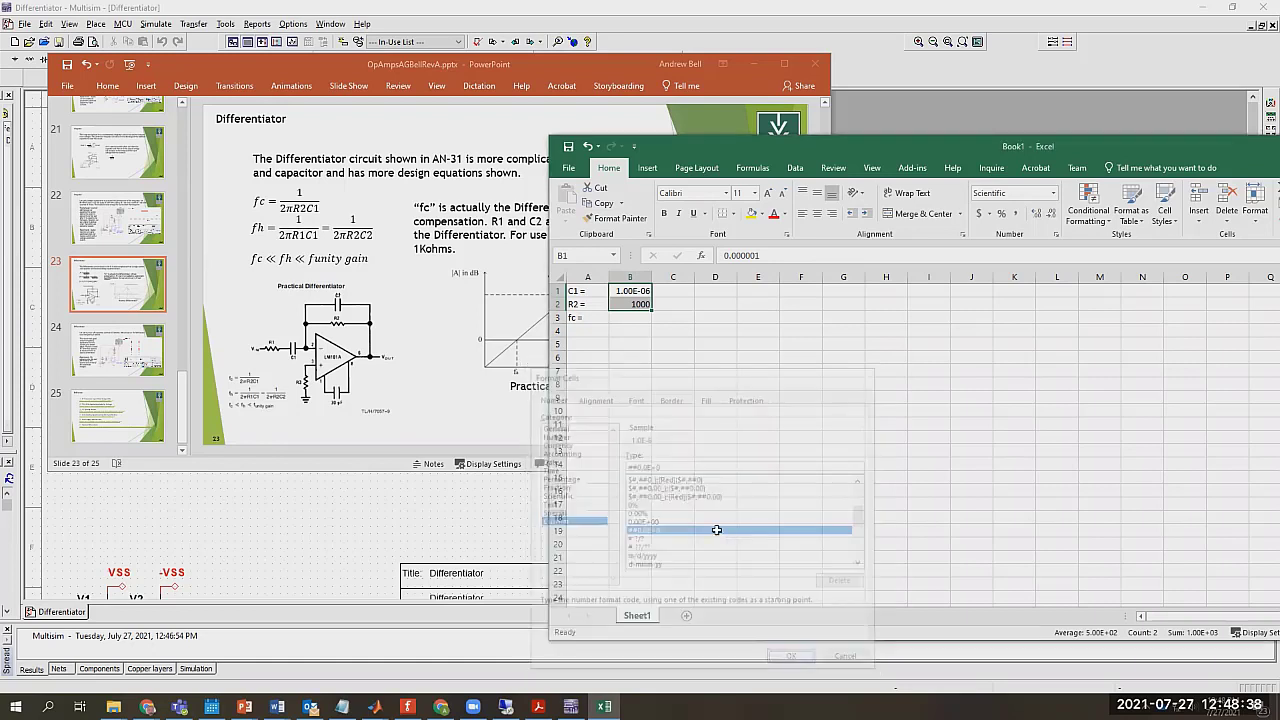
pyautogui.click(664, 463)
# - Start the corner frequency formula in cell B3 with =1/(2*pi()*
pyautogui.click(630, 320)
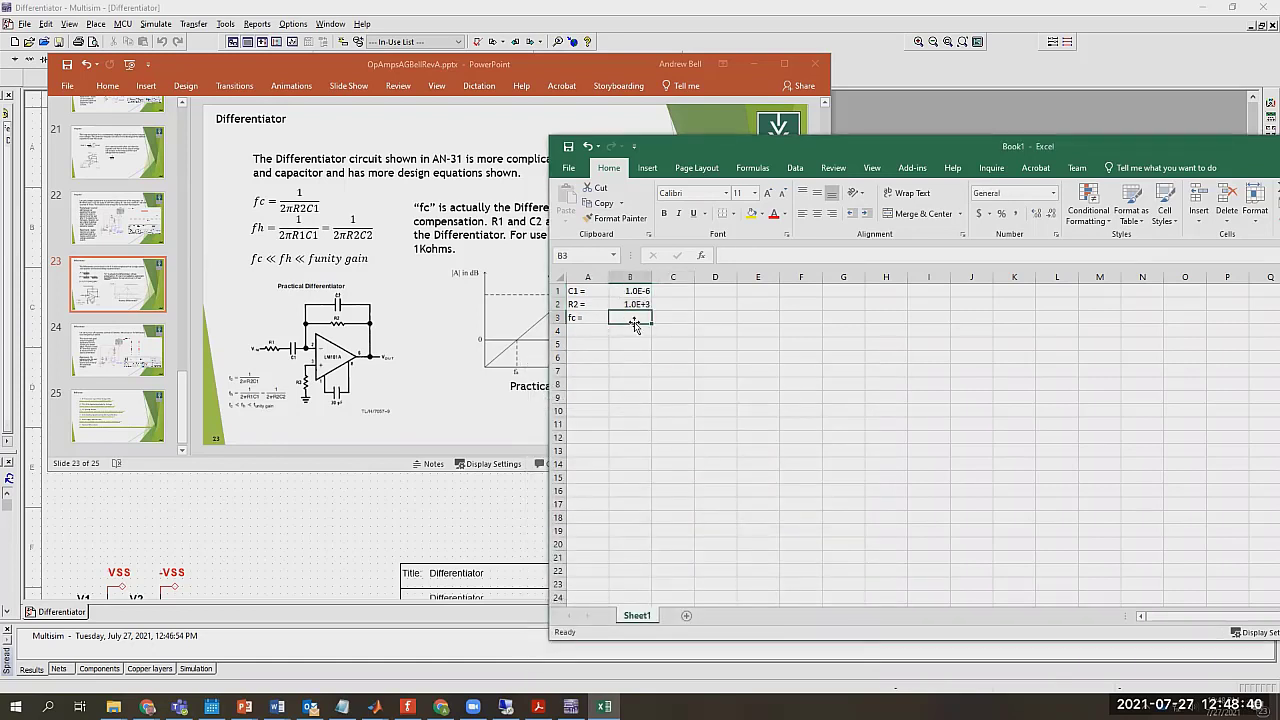
pyautogui.write('=')
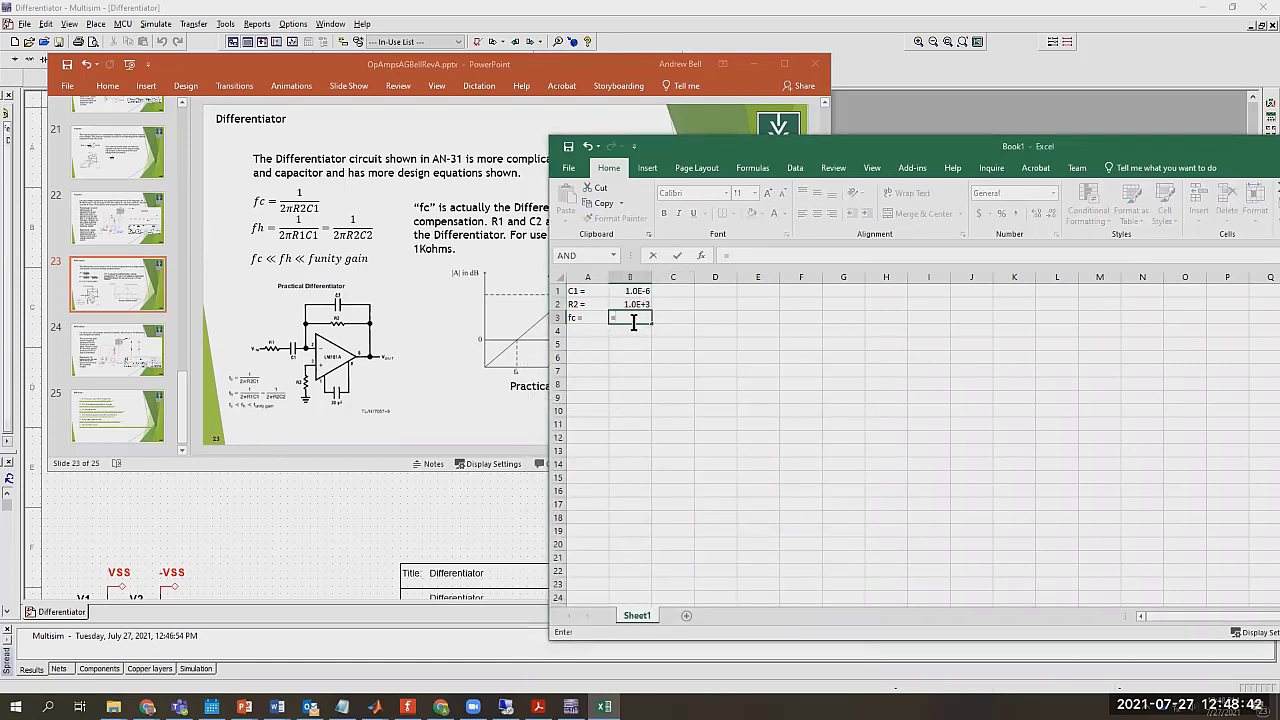
pyautogui.write('1/(2*pi()*')
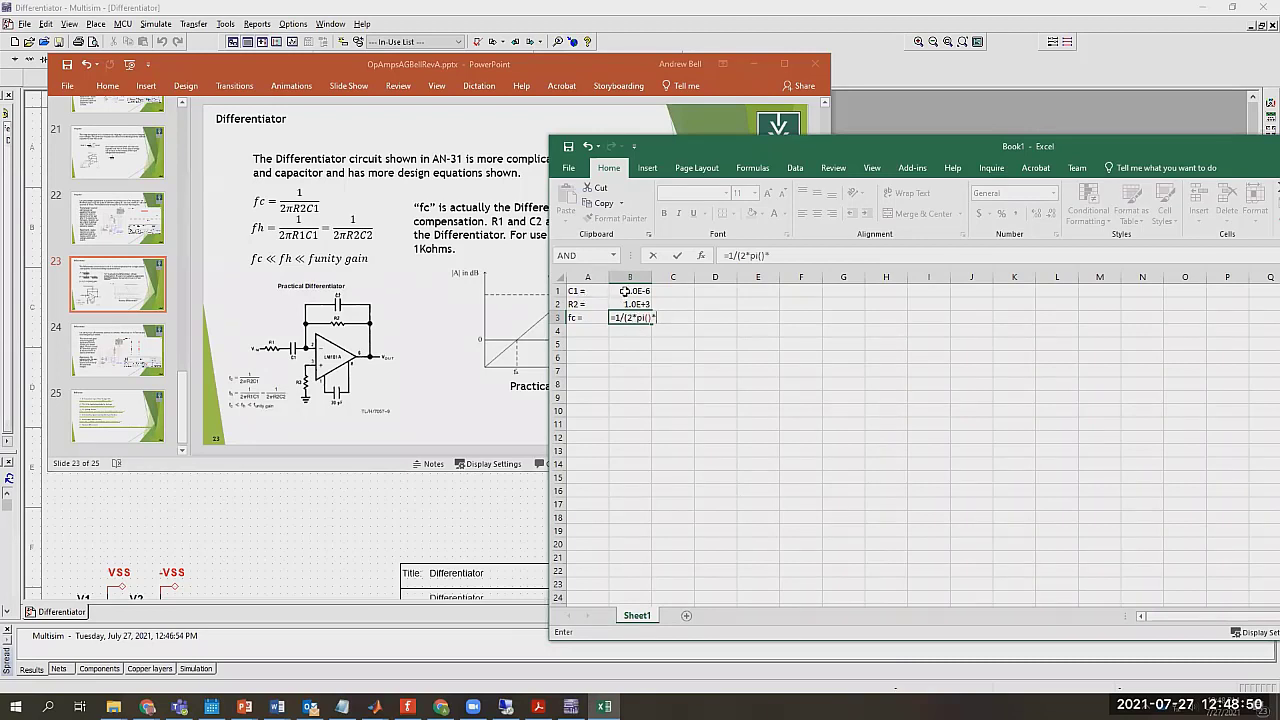